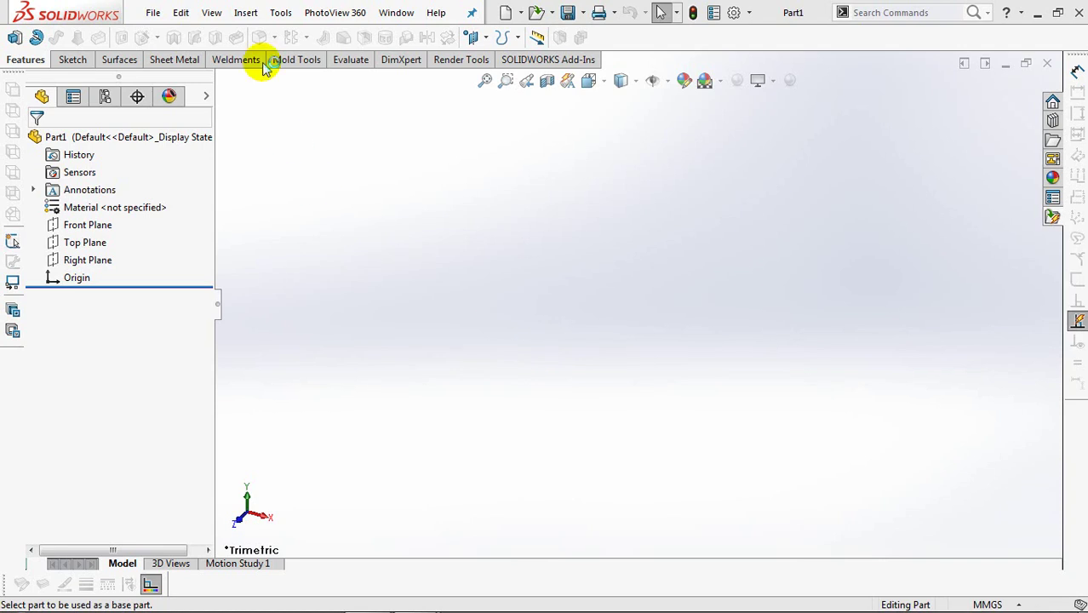
- Insert the SPATULA part at the origin with 'Locate part with Move/Copy' enabled
click(304, 381)
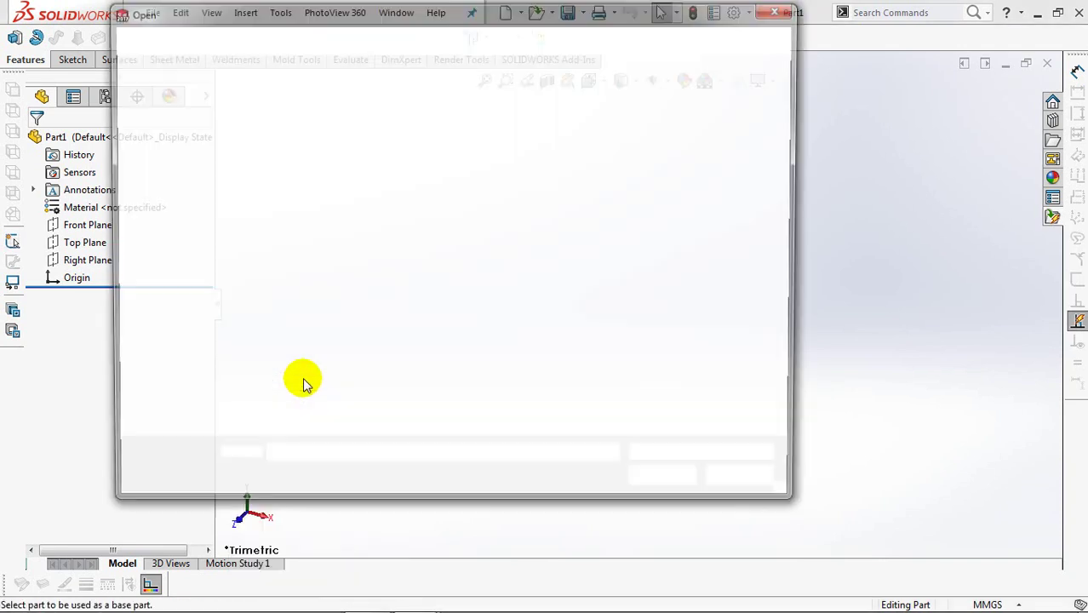
click(301, 130)
click(686, 481)
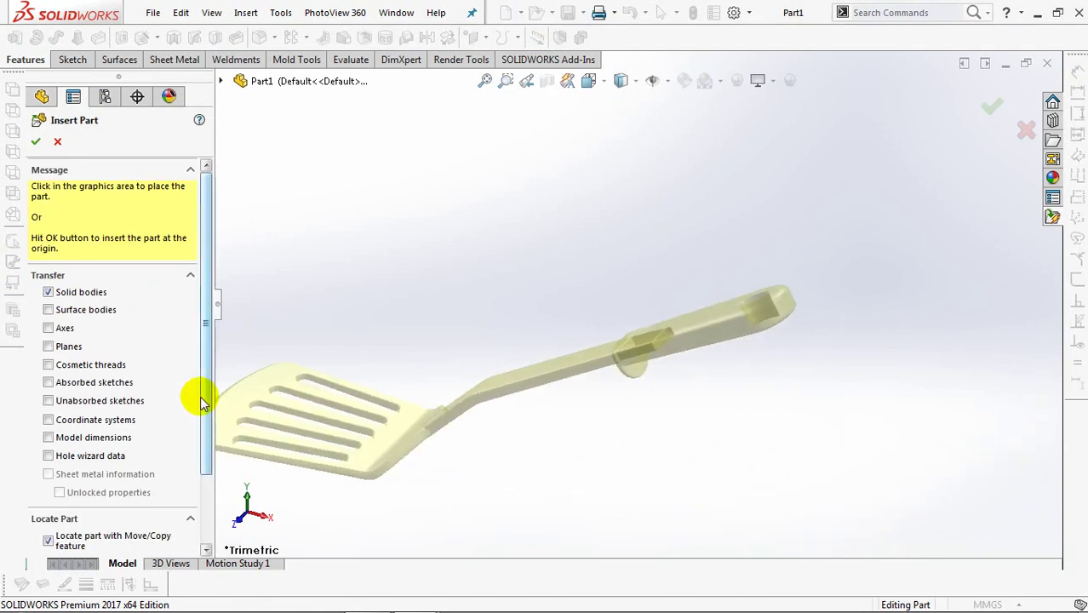
drag(199, 394, 218, 479)
click(48, 451)
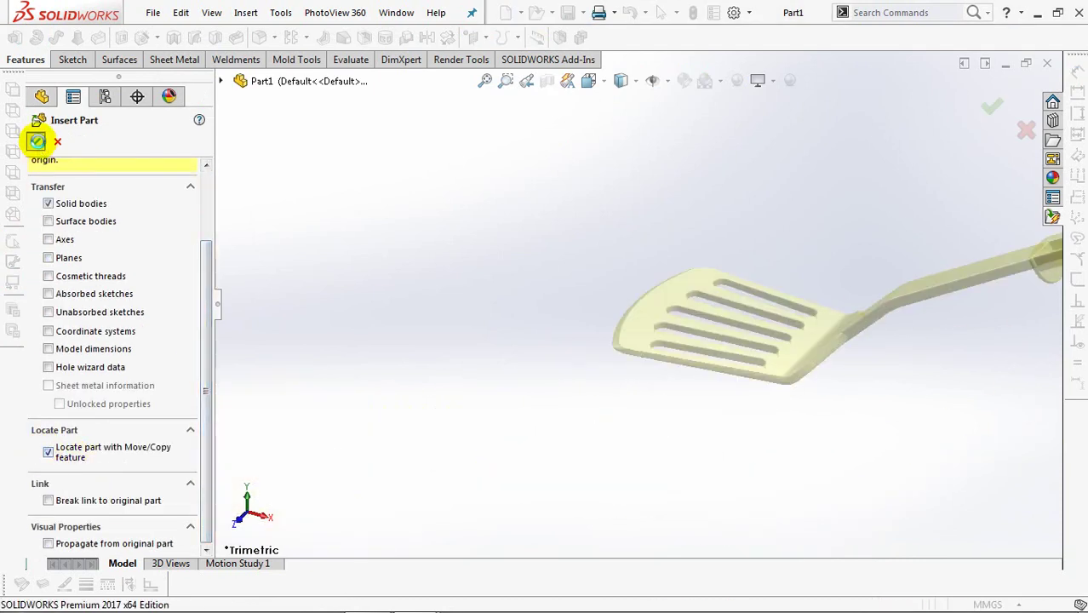
click(36, 142)
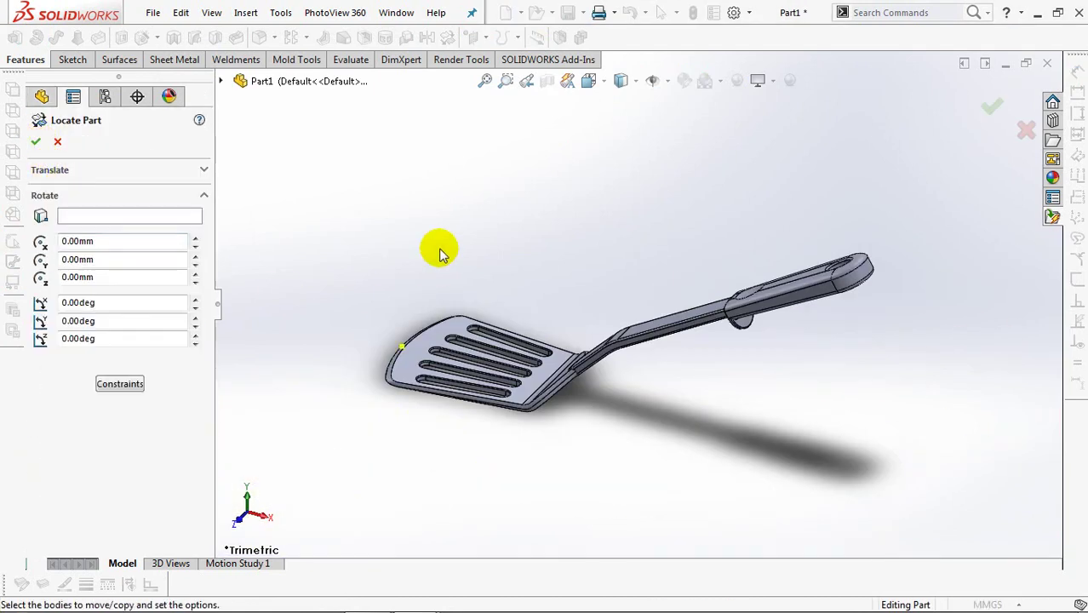
- Rotate the inserted spatula -23° about Z so the handle runs nearly level
key(ctrl+1)
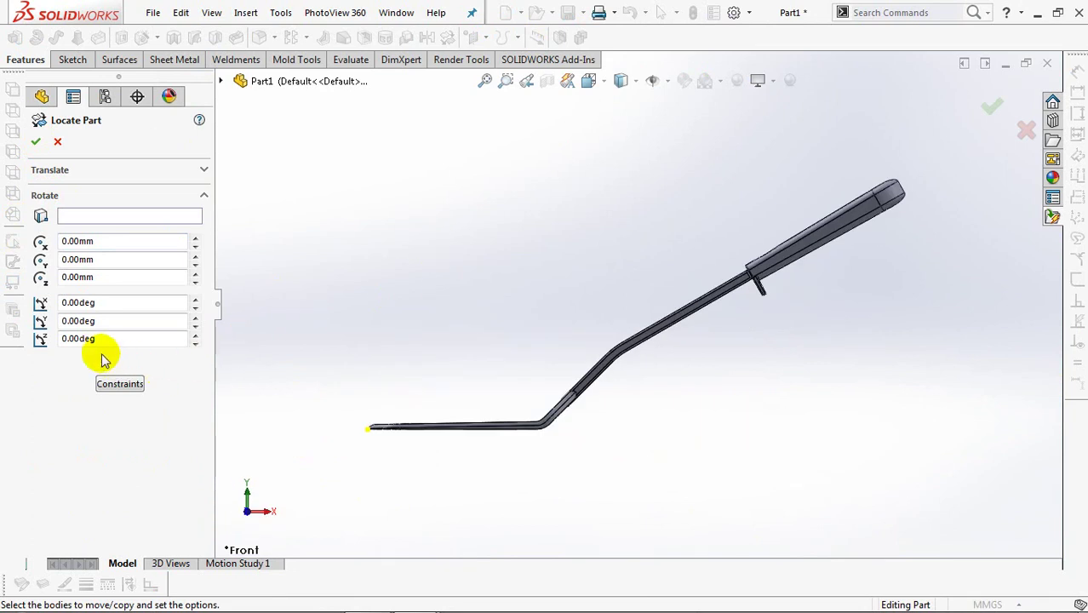
drag(193, 341, 196, 349)
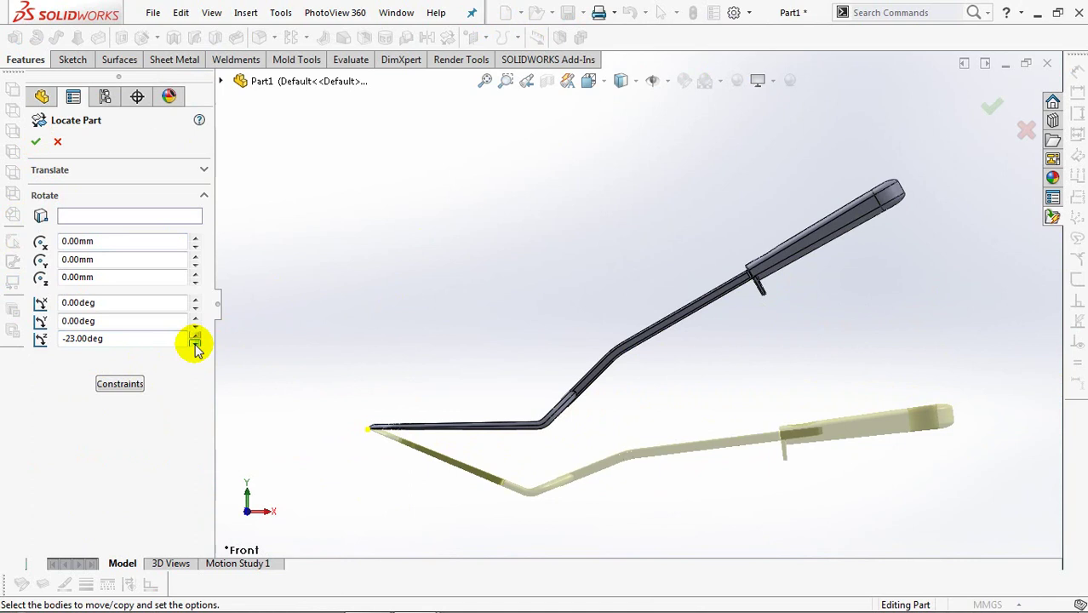
click(225, 80)
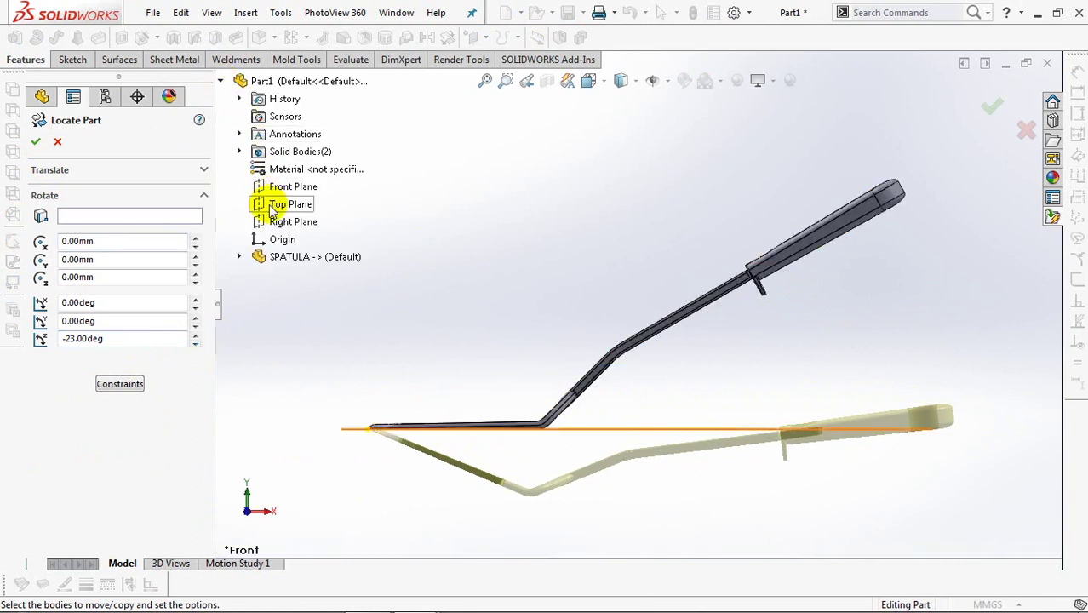
click(36, 144)
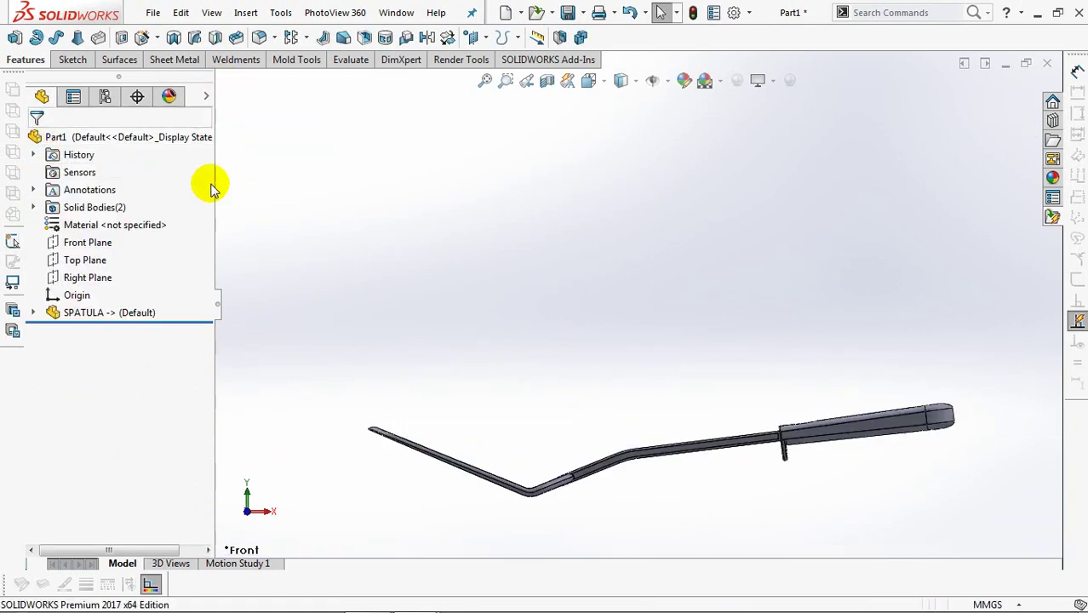
- Delete the spatula's separate handle body with Delete/Keep Body
key(ctrl+7)
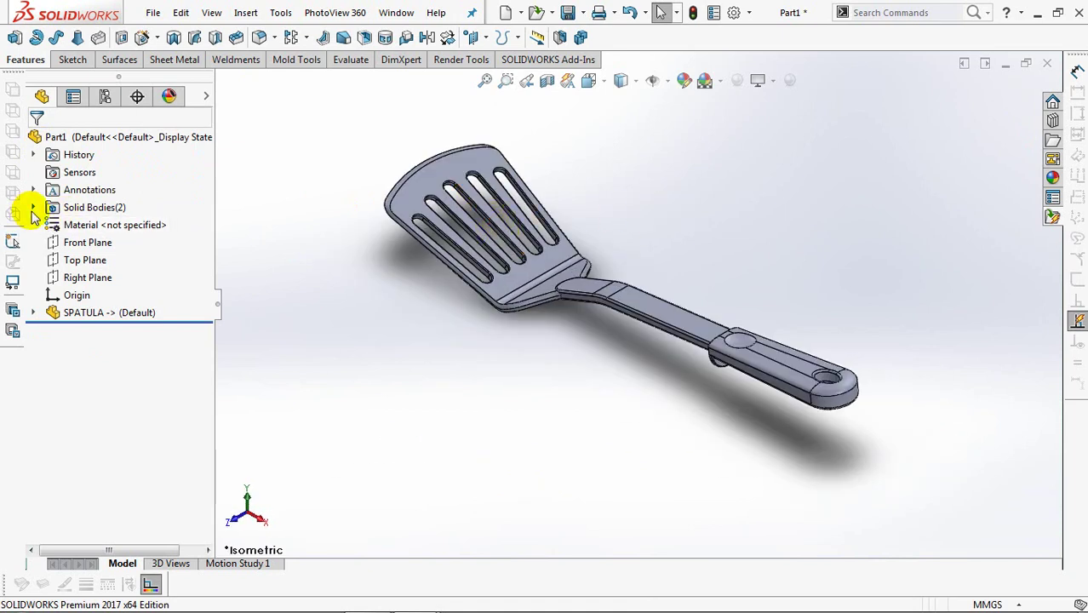
click(33, 208)
click(92, 243)
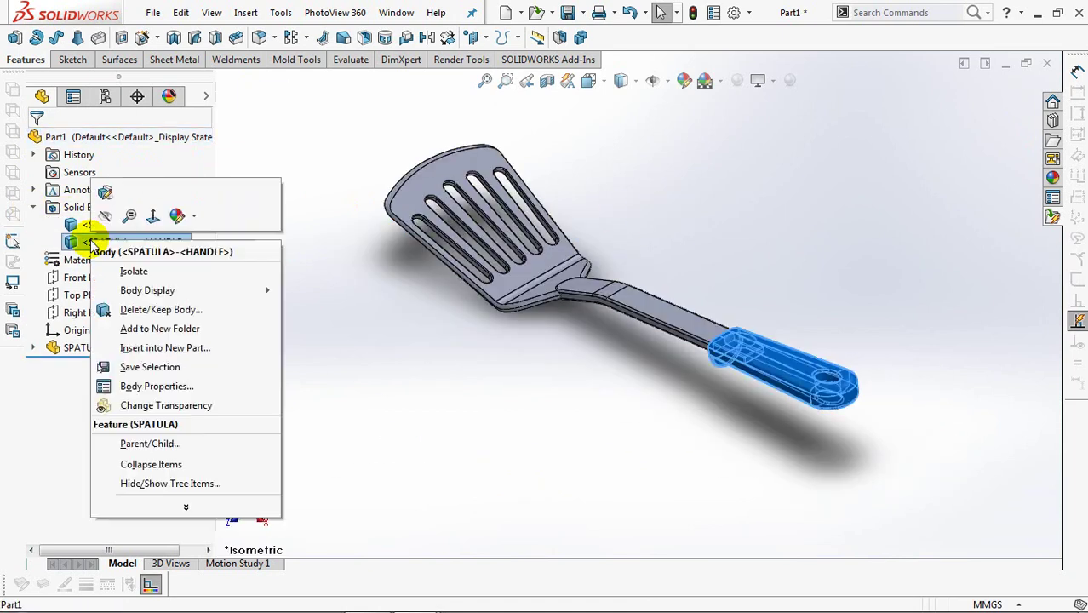
right_click(92, 243)
click(150, 309)
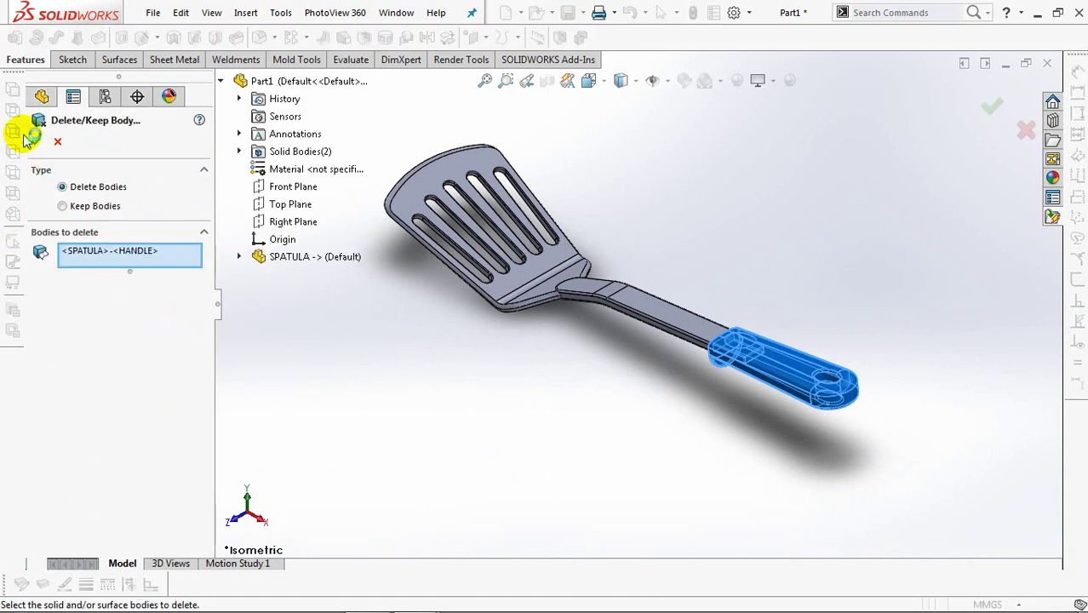
click(38, 143)
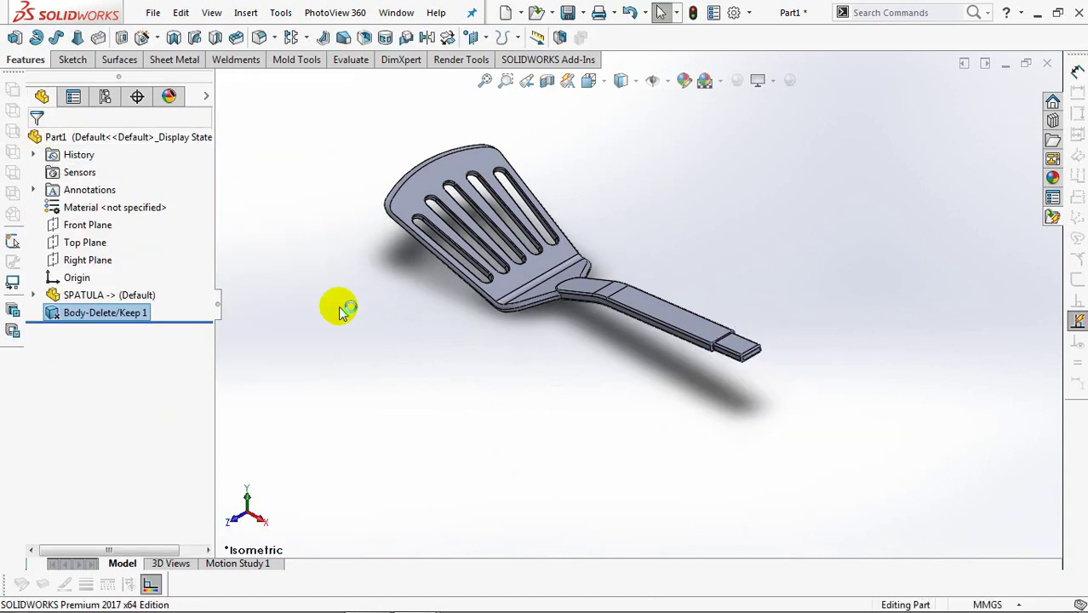
- Move the remaining spatula body by ΔX -120 mm and ΔZ -50 mm
key(ctrl+1)
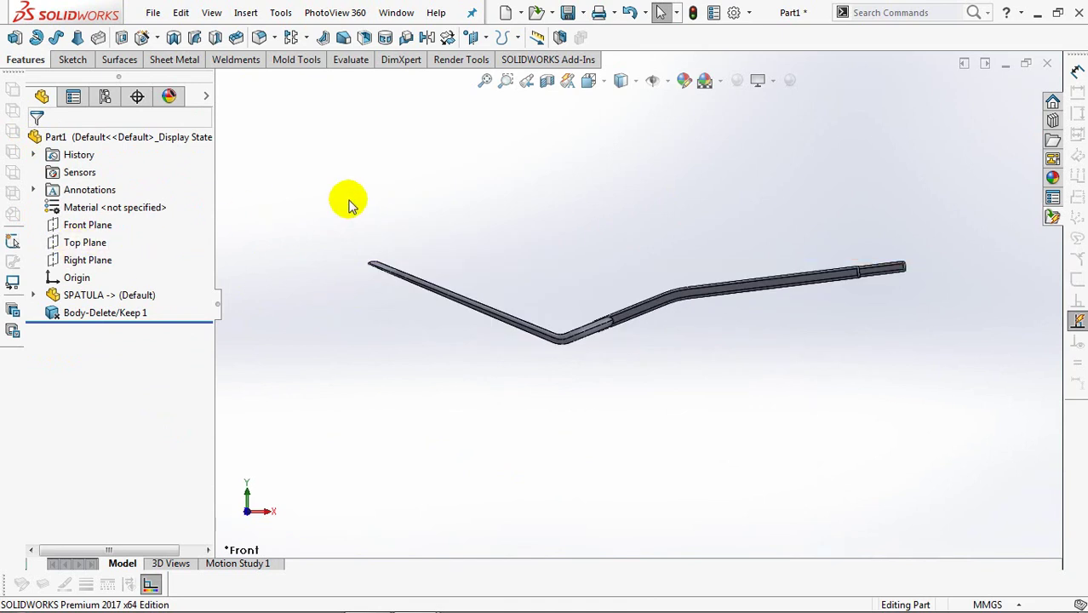
key(ctrl+7)
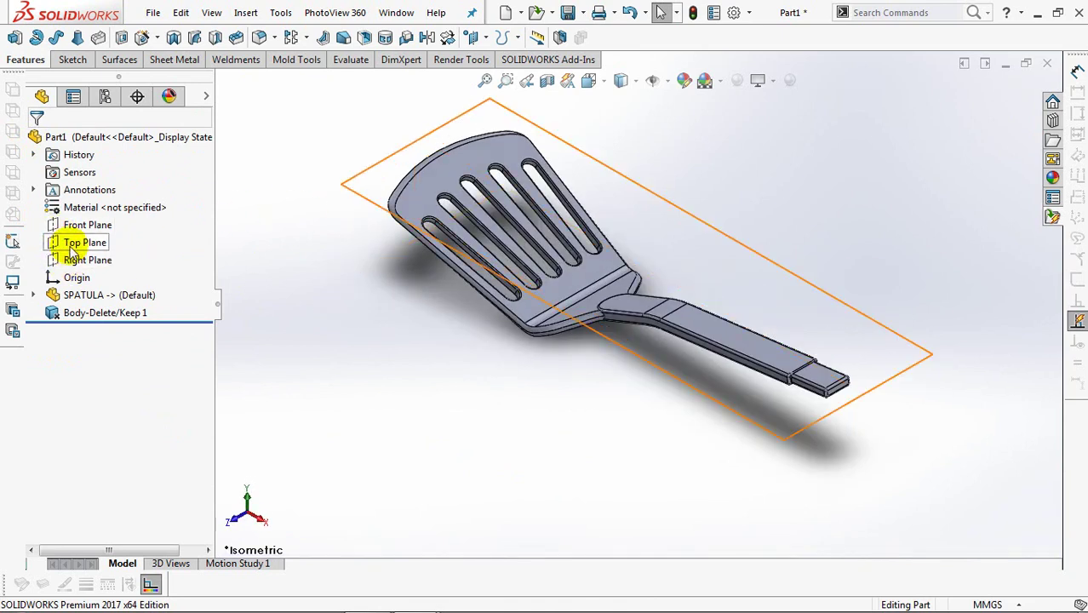
click(447, 37)
click(598, 273)
text(-120)
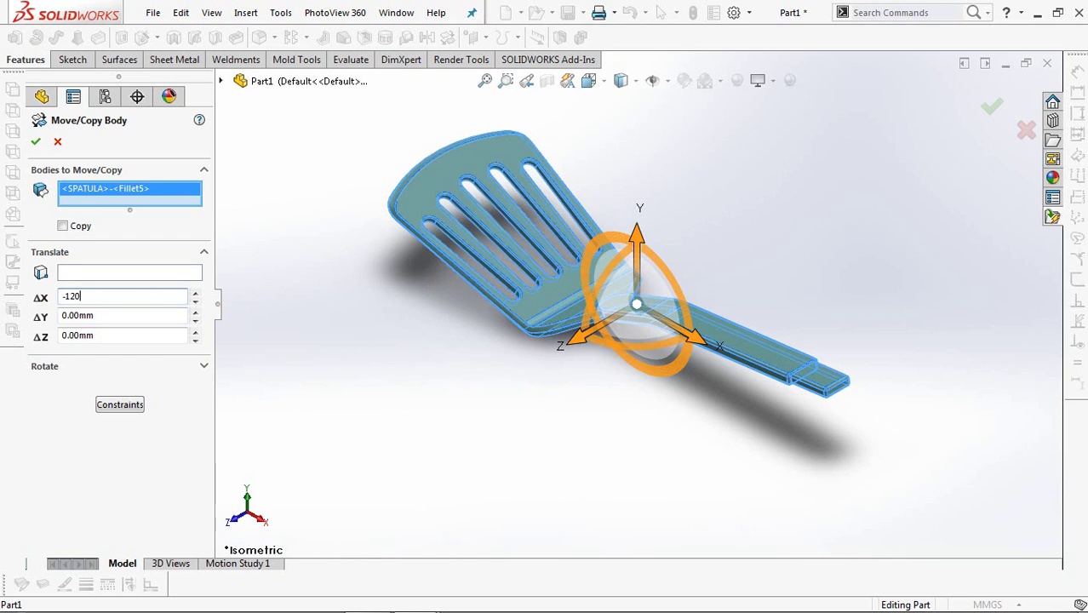
key(Tab)
drag(103, 338, 58, 333)
text(-50)
key(Tab)
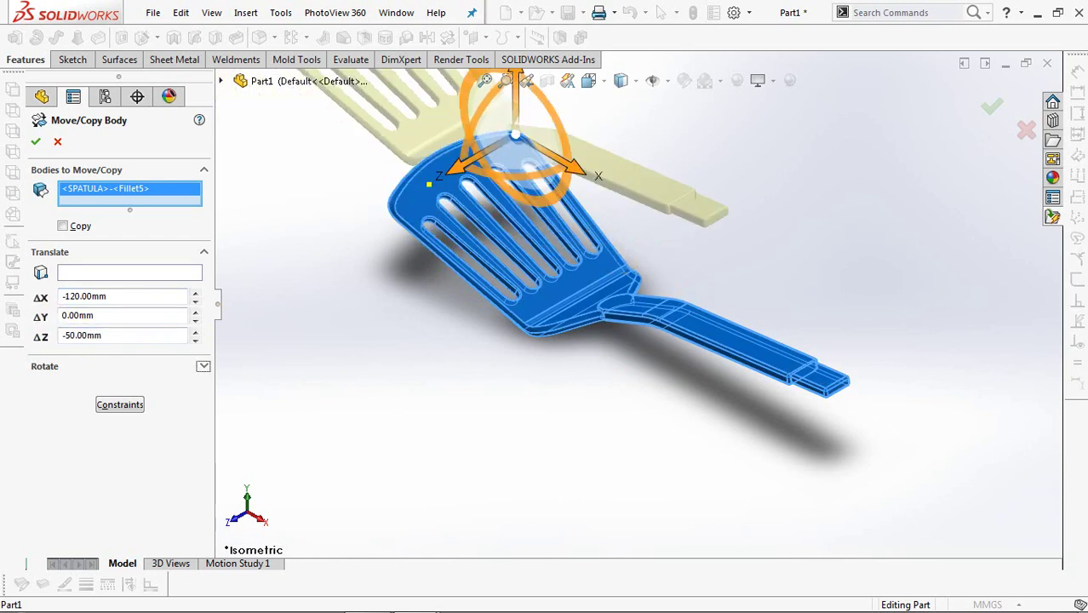
ctrl+middle_drag(428, 400, 516, 492)
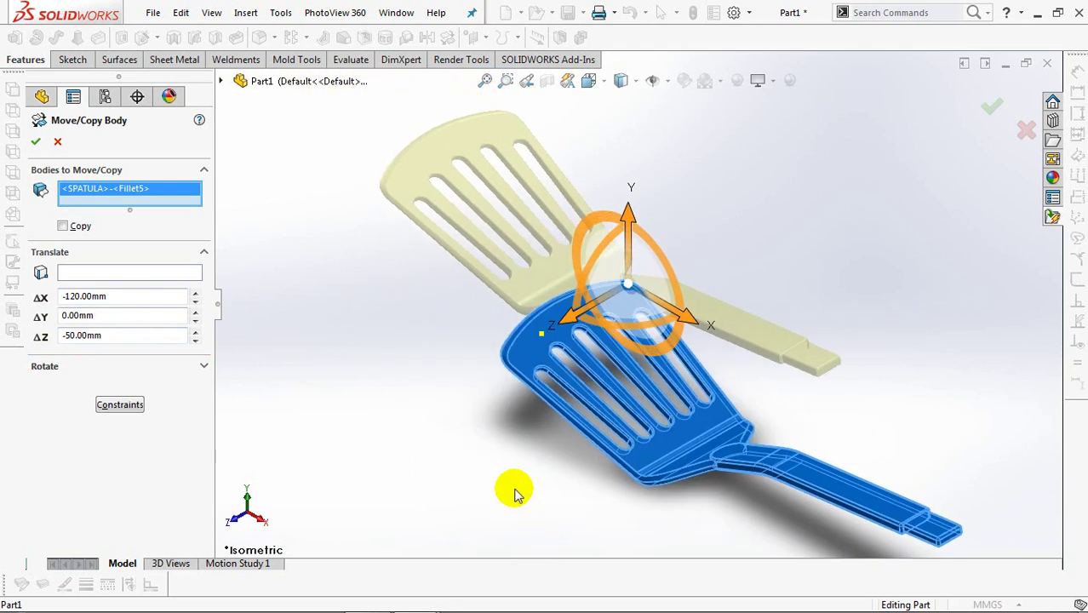
scroll(511, 500, up, 2)
scroll(511, 501, up, 1)
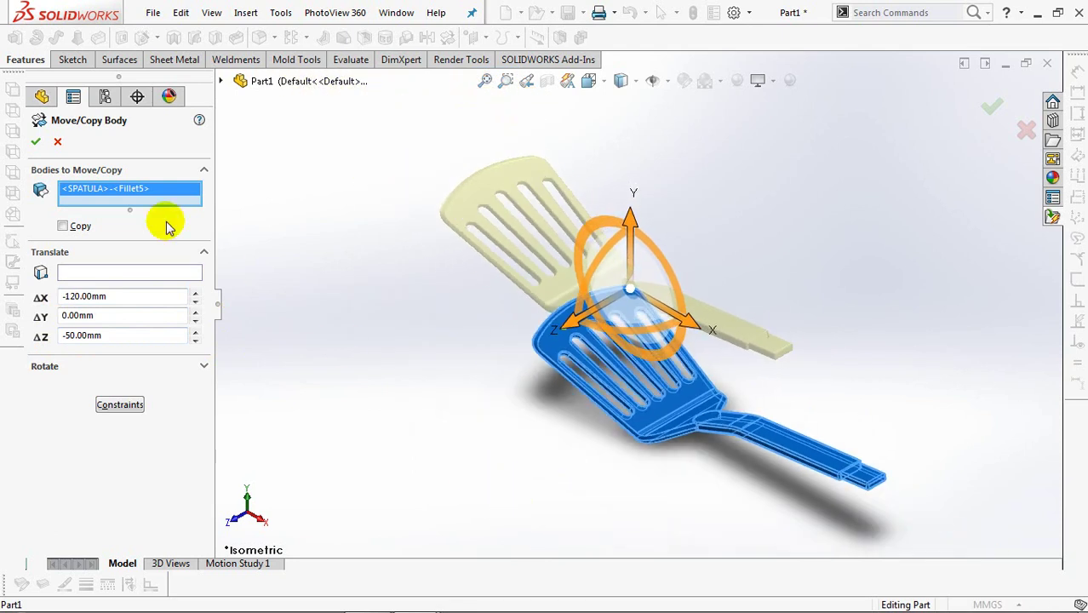
click(34, 143)
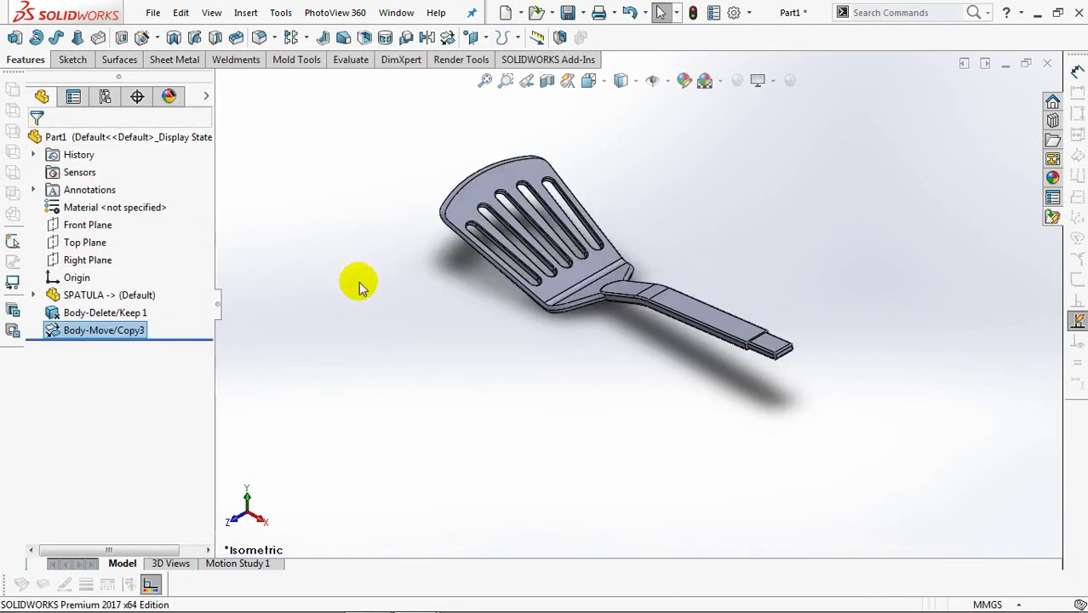
- Sketch on the Front Plane, offsetting the two shaft edges inward by 1.50 mm
click(86, 225)
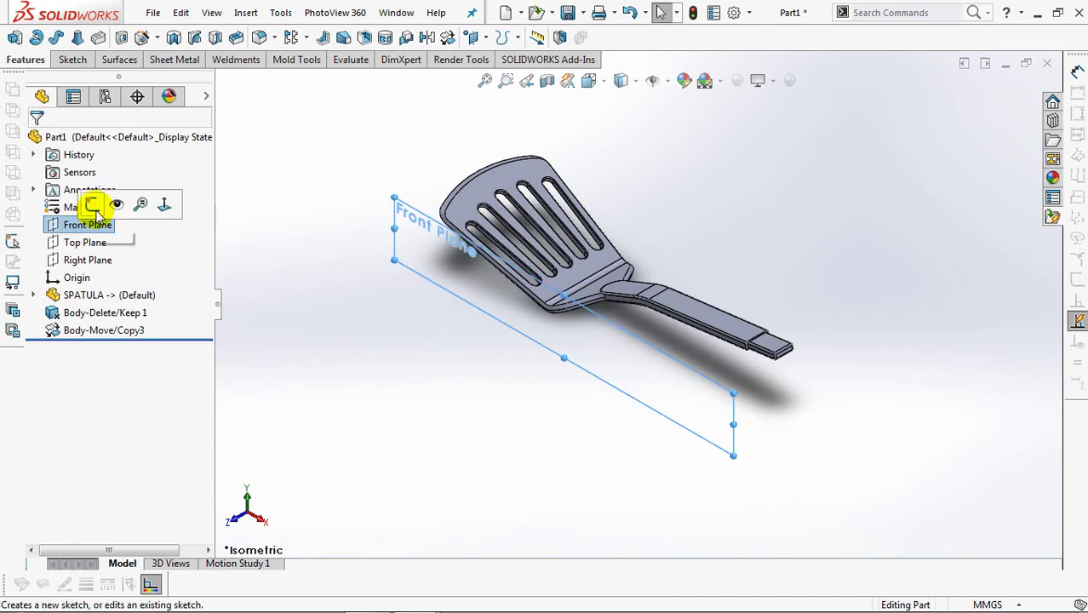
click(92, 205)
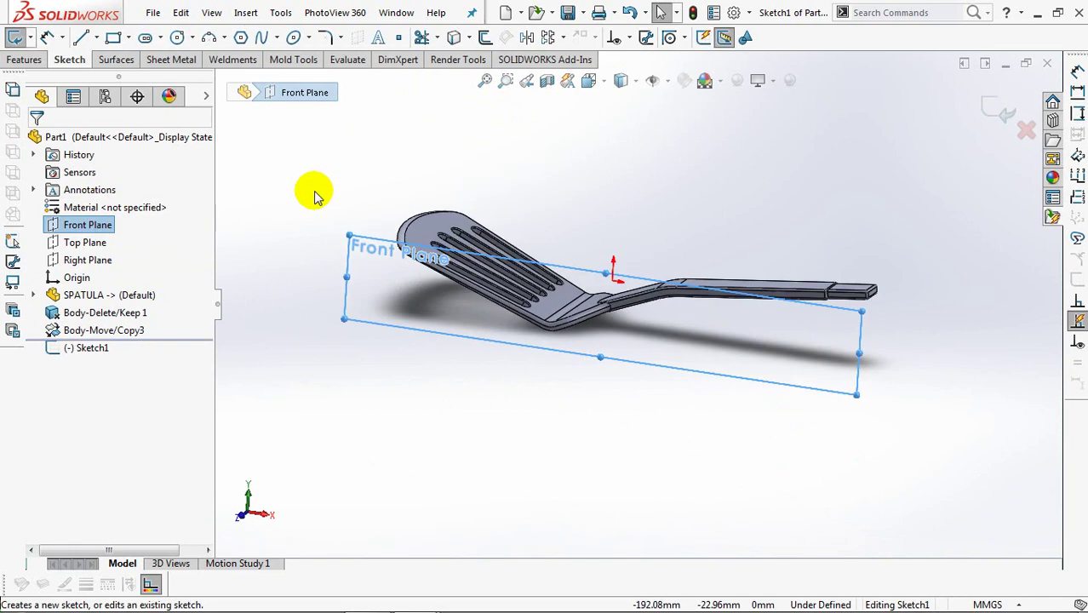
scroll(675, 362, down, 4)
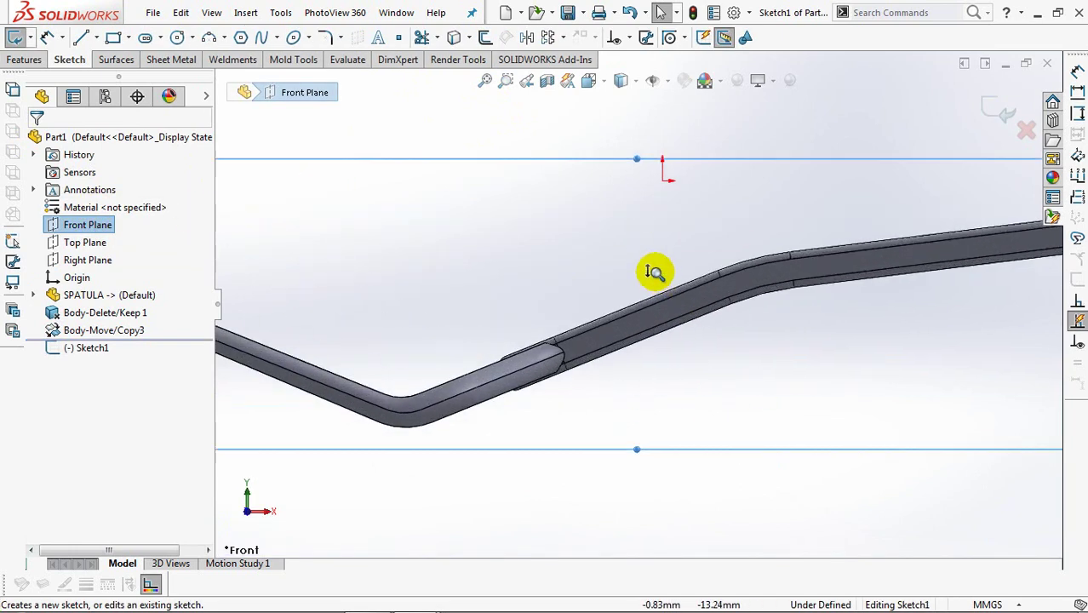
click(485, 37)
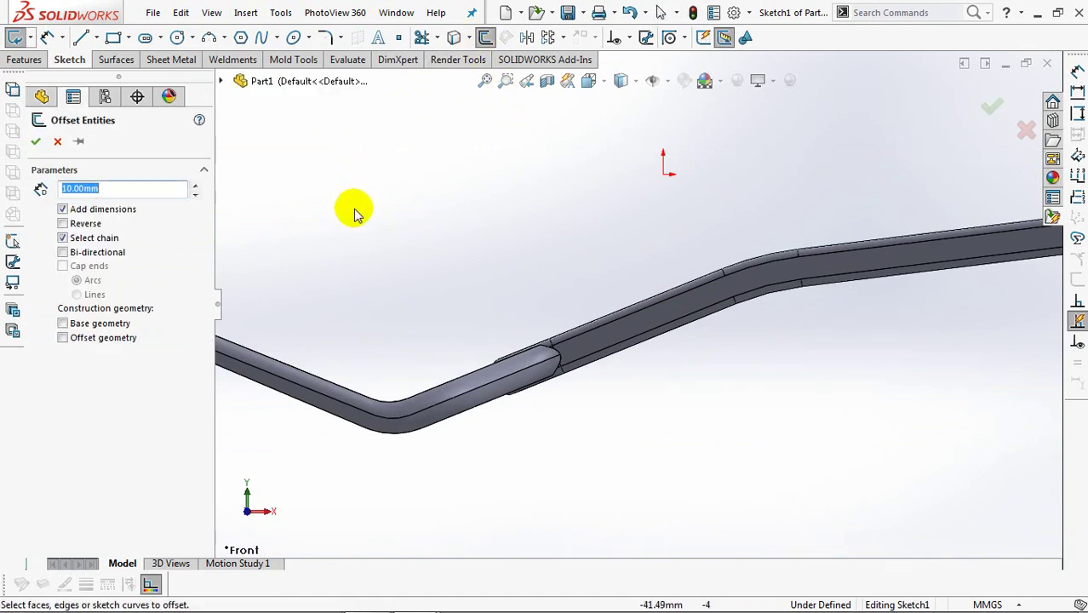
click(646, 342)
click(824, 281)
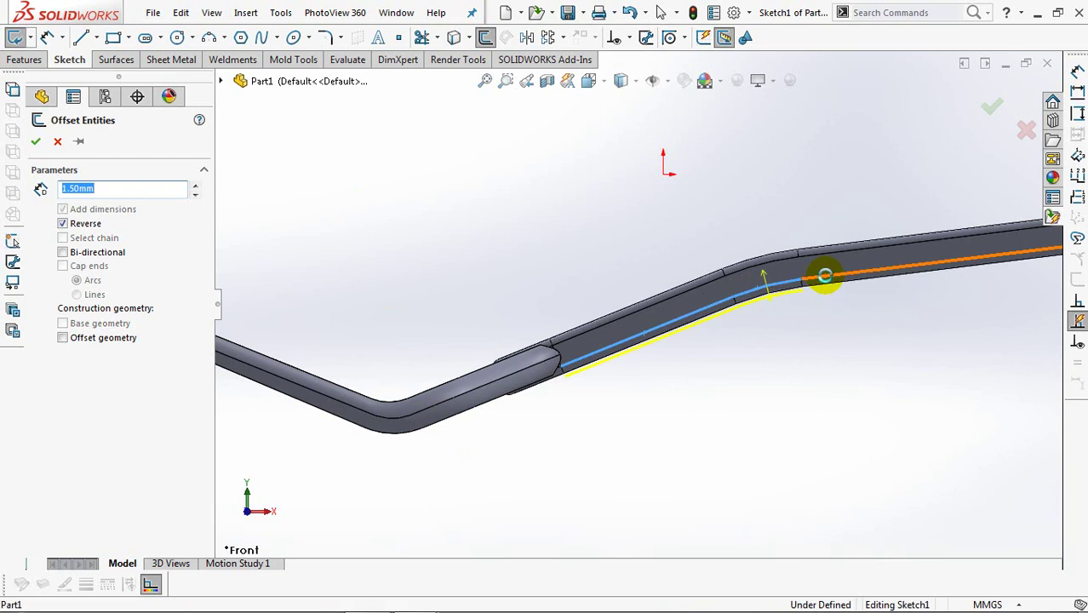
mouse_move(732, 239)
ctrl+middle_down()
mouse_move(505, 214)
mouse_move(250, 268)
mouse_move(153, 217)
ctrl+middle_up()
click(33, 142)
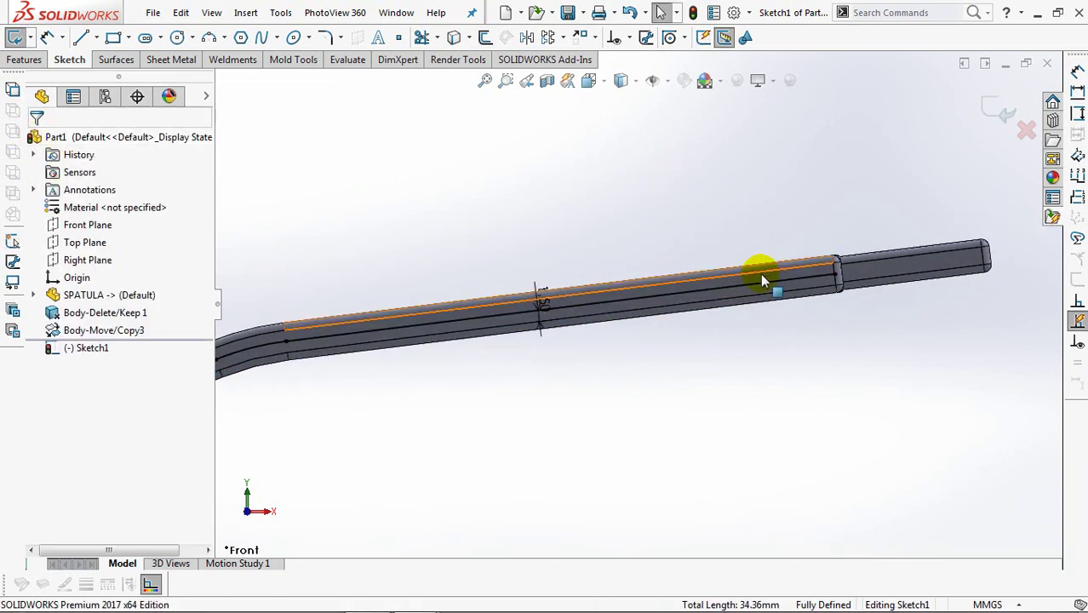
- Check the offset line's end point, then exit Sketch1
click(833, 275)
click(979, 262)
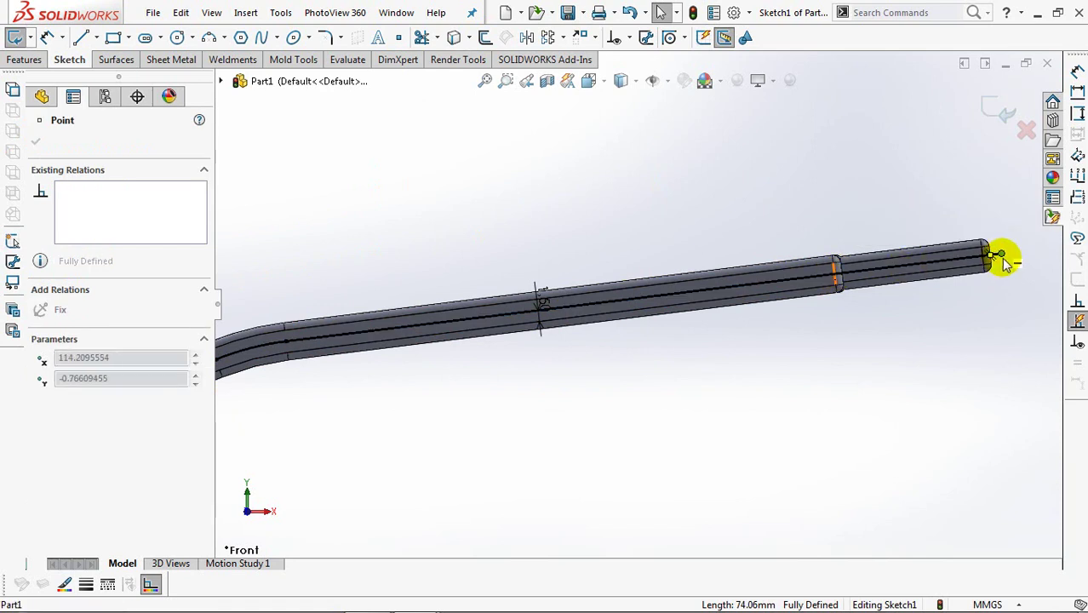
click(829, 198)
mouse_move(839, 183)
shift+middle_down()
mouse_move(845, 282)
mouse_move(569, 262)
shift+middle_up()
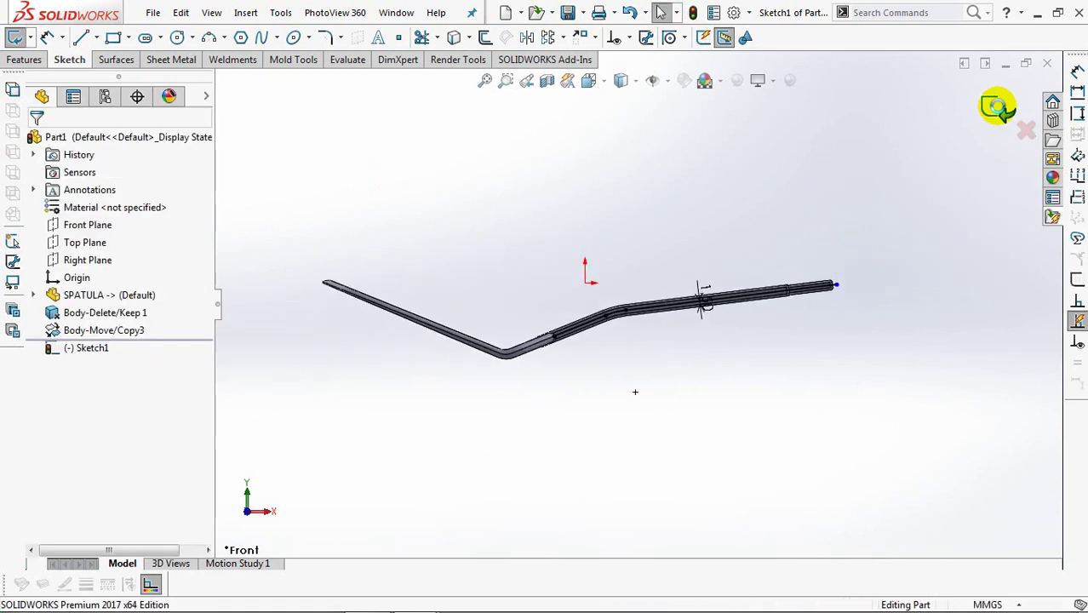
click(998, 106)
- Start a projection Split Line with Sketch1 and select the first handle faces
click(504, 34)
click(530, 60)
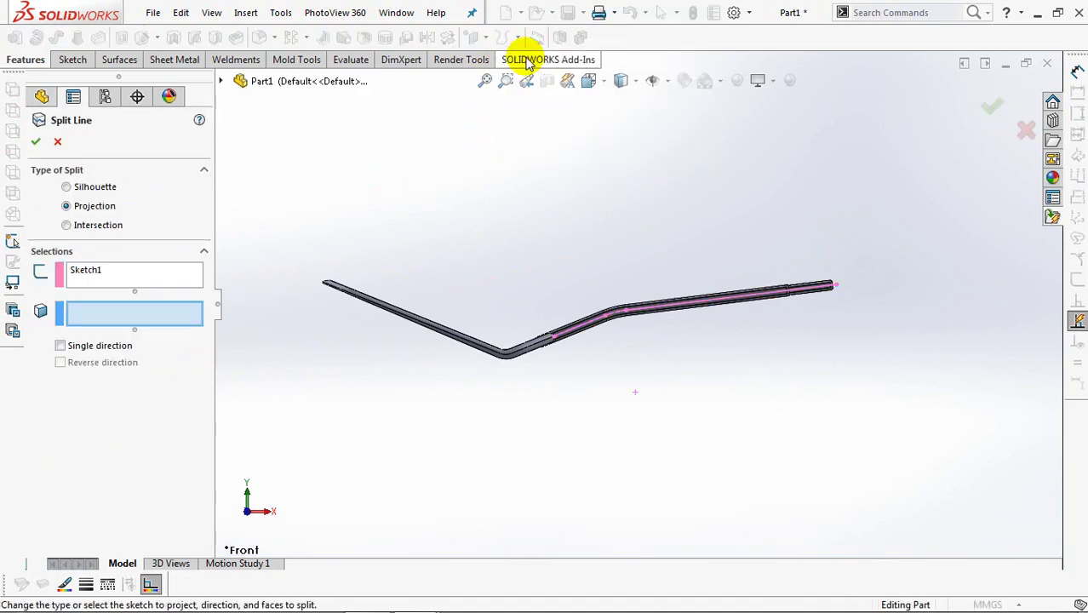
middle_drag(611, 197, 593, 253)
scroll(581, 353, down, 2)
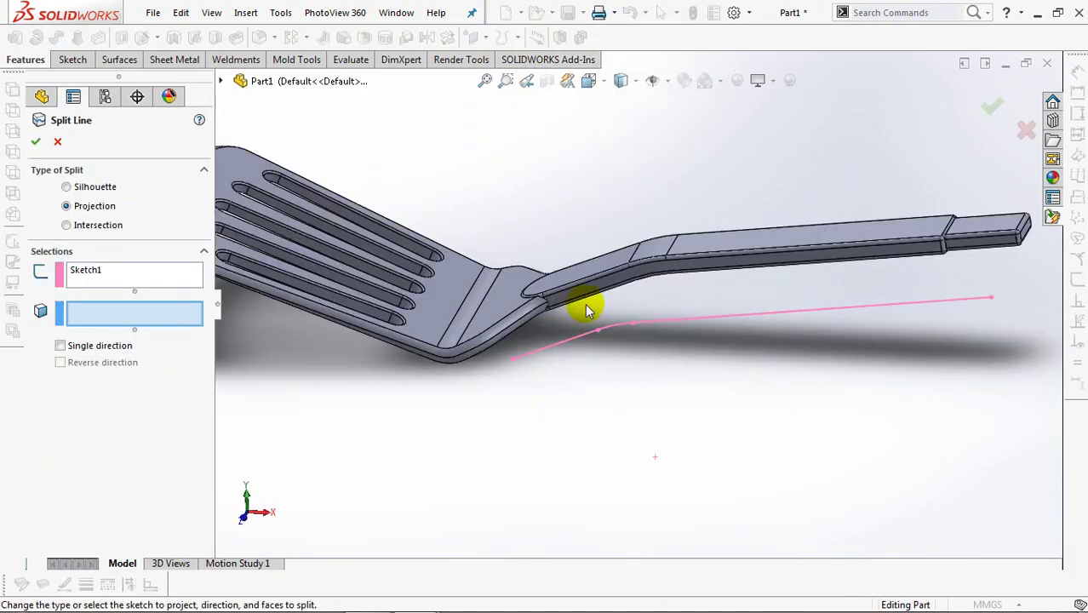
scroll(587, 322, down, 2)
click(610, 275)
ctrl+middle_drag(827, 299, 439, 366)
scroll(783, 287, down, 1)
scroll(778, 253, down, 2)
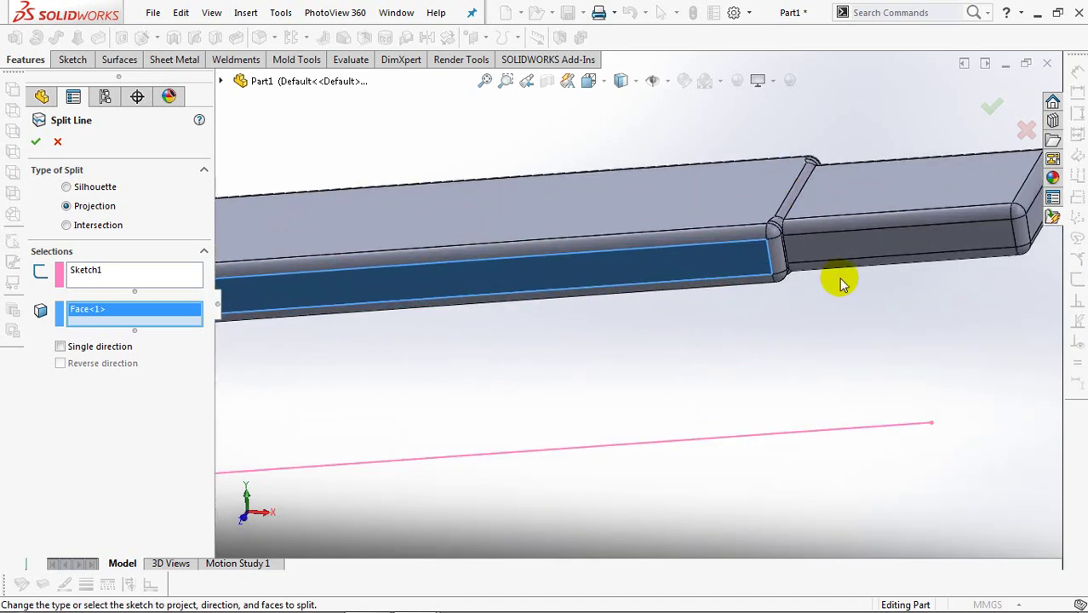
scroll(840, 282, down, 2)
click(790, 260)
click(814, 257)
click(954, 251)
click(981, 245)
click(981, 245)
- Add the remaining handle faces up to Face<11> and confirm Split Line1
mouse_move(911, 256)
ctrl+middle_down()
mouse_move(755, 250)
mouse_move(885, 251)
mouse_move(777, 214)
mouse_move(765, 287)
mouse_move(782, 301)
mouse_move(851, 299)
mouse_move(782, 302)
mouse_move(498, 377)
ctrl+middle_up()
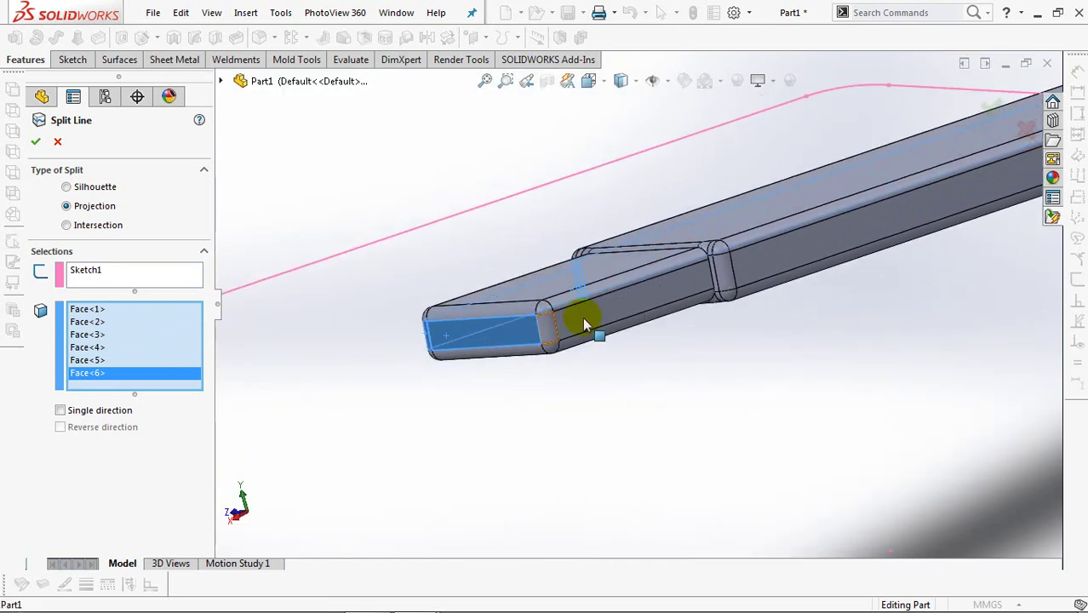
click(613, 308)
click(716, 294)
click(728, 284)
click(748, 269)
click(781, 261)
mouse_move(781, 261)
shift+middle_down()
mouse_move(766, 357)
mouse_move(806, 322)
mouse_move(934, 336)
mouse_move(930, 347)
mouse_move(629, 421)
shift+middle_up()
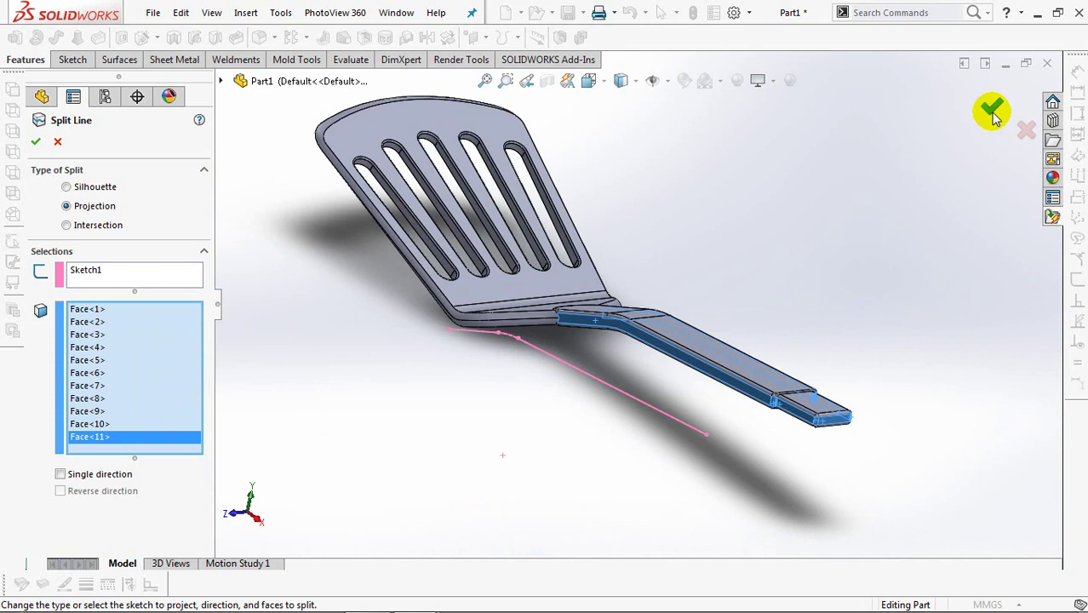
click(994, 118)
mouse_move(918, 246)
middle_down()
mouse_move(914, 238)
mouse_move(996, 319)
mouse_move(984, 333)
mouse_move(752, 372)
mouse_move(918, 301)
mouse_move(899, 294)
mouse_move(834, 197)
middle_up()
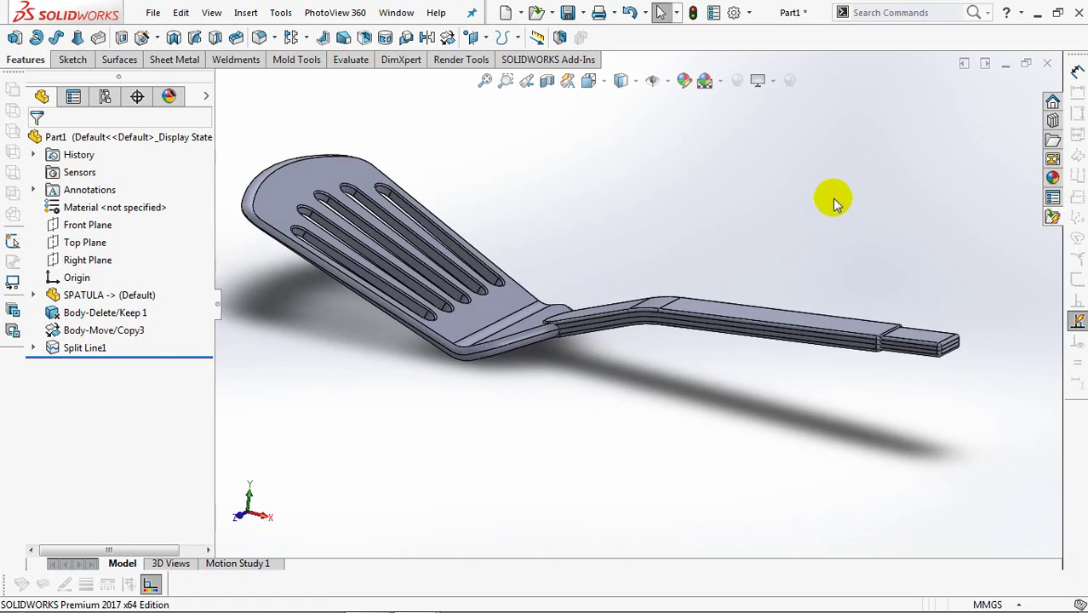
- Delete and patch the top slot's rounded faces as DeleteFace1
key(ctrl+5)
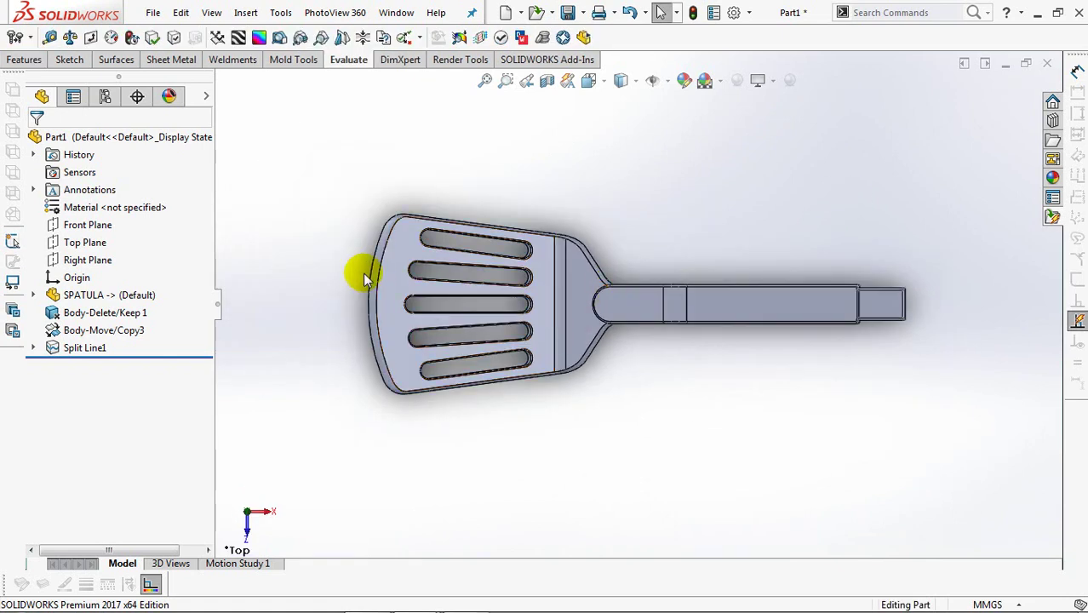
scroll(359, 304, down, 4)
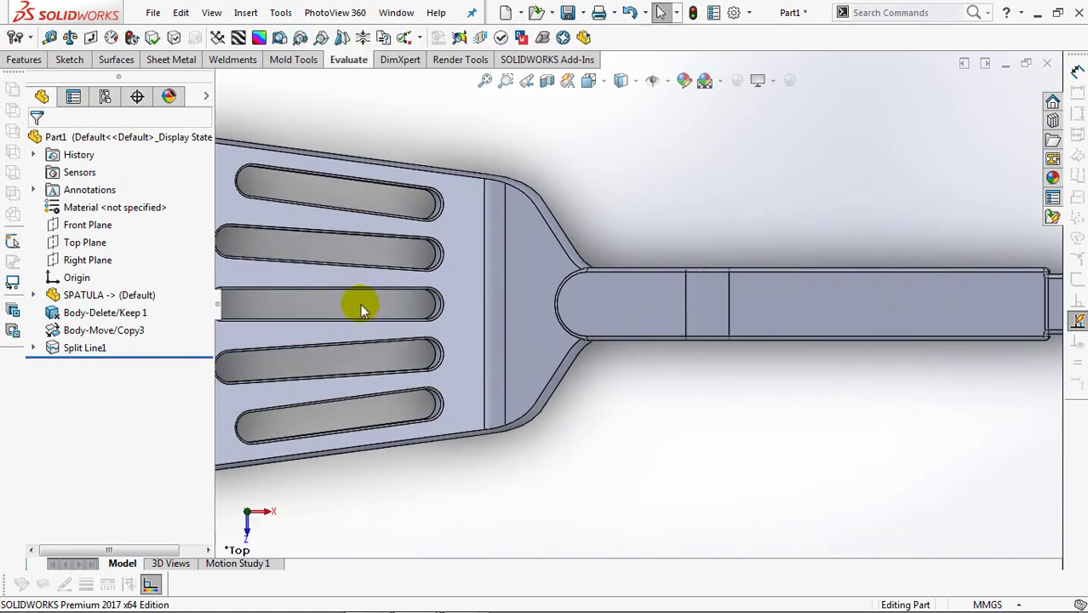
ctrl+middle_drag(359, 304, 596, 320)
click(620, 85)
click(622, 198)
click(621, 81)
click(619, 104)
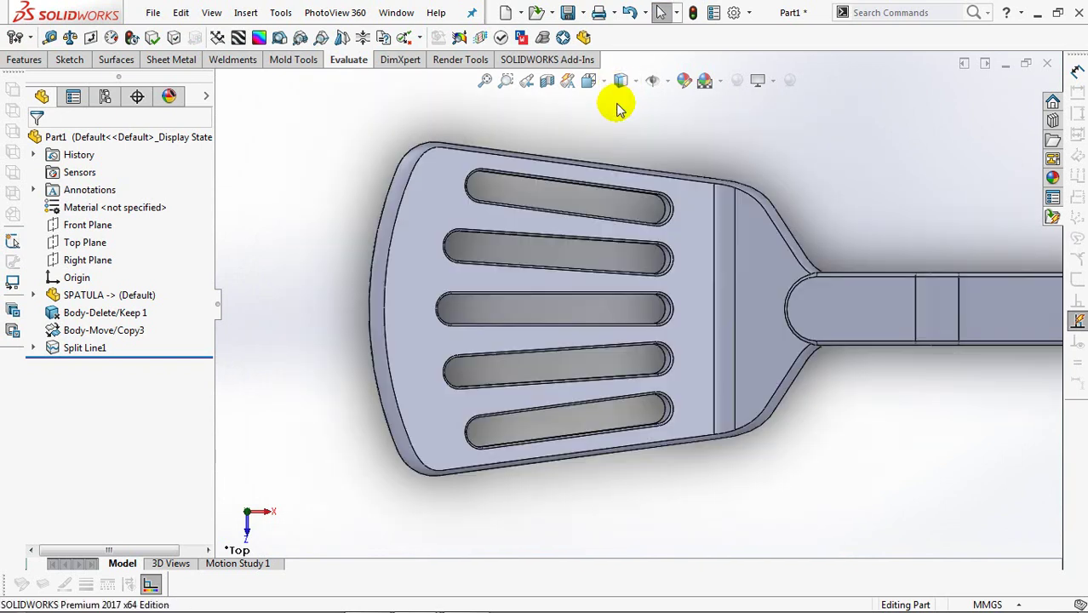
click(118, 69)
click(279, 37)
mouse_move(461, 207)
middle_down()
mouse_move(445, 188)
mouse_move(469, 186)
middle_up()
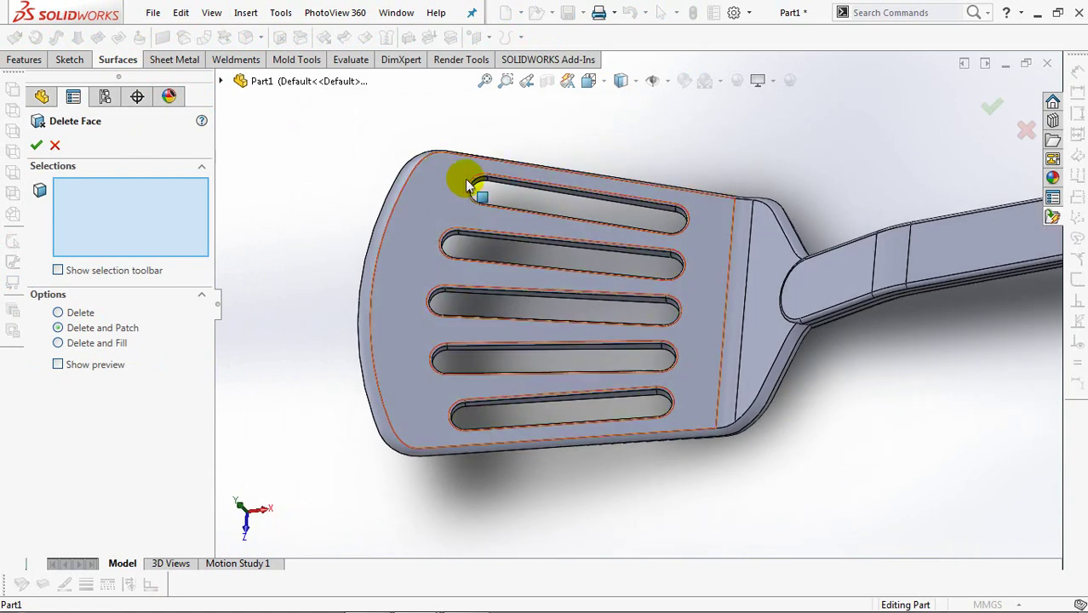
scroll(467, 186, down, 3)
scroll(503, 129, down, 2)
scroll(338, 184, down, 2)
click(356, 183)
click(703, 295)
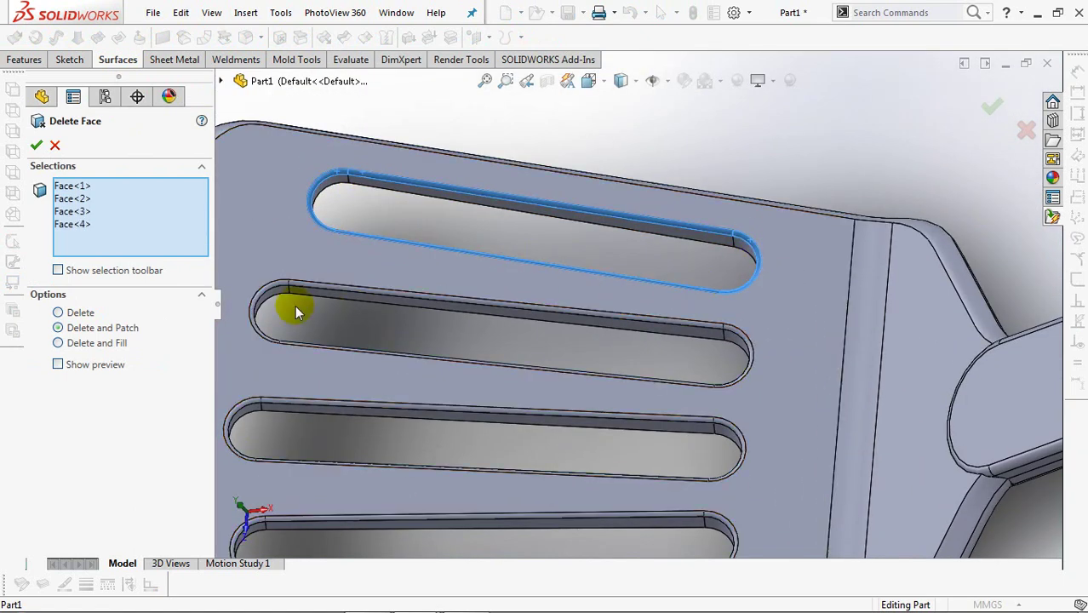
click(36, 146)
- Delete and patch the remaining slots' rounded faces as DeleteFace2
mouse_move(612, 256)
middle_down()
mouse_move(577, 347)
mouse_move(588, 251)
middle_up()
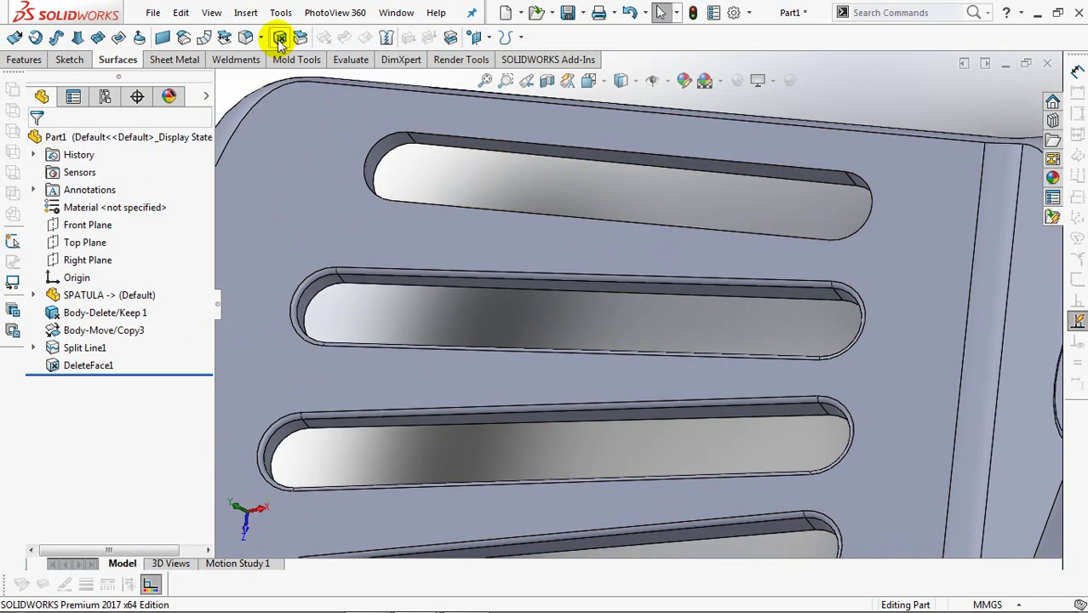
click(280, 37)
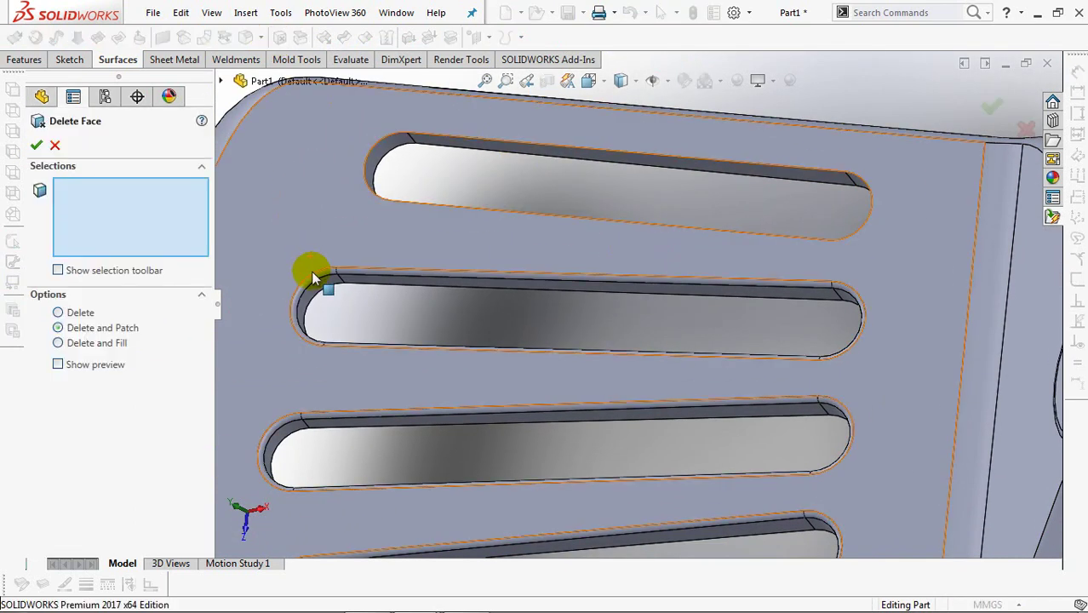
click(312, 273)
click(367, 274)
click(844, 292)
click(353, 348)
click(311, 419)
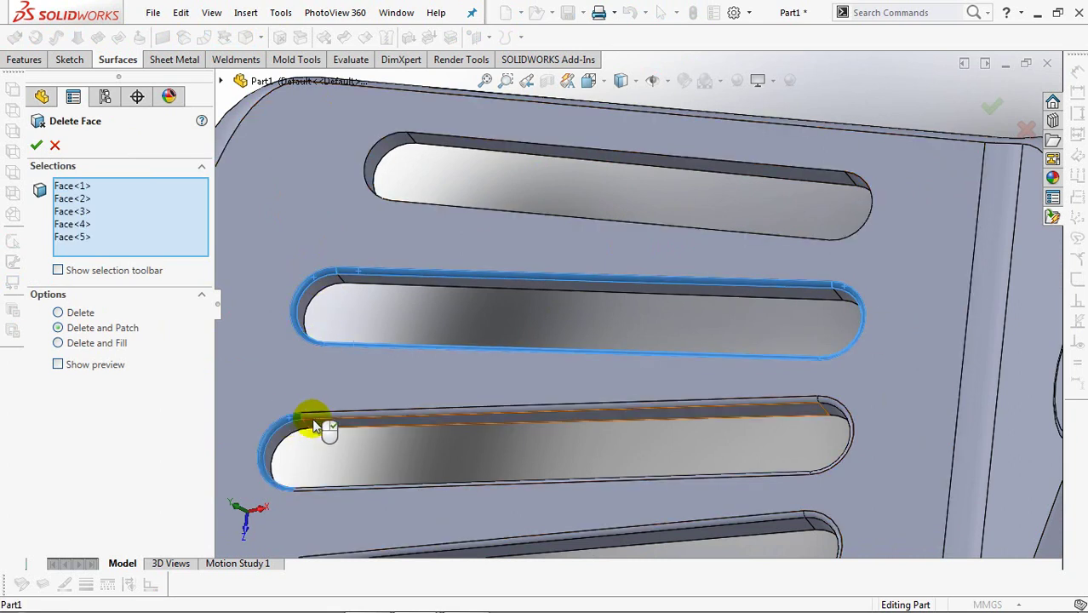
click(316, 486)
click(839, 434)
middle_drag(693, 356, 365, 296)
click(364, 298)
click(419, 351)
click(908, 316)
click(888, 349)
click(855, 413)
click(408, 432)
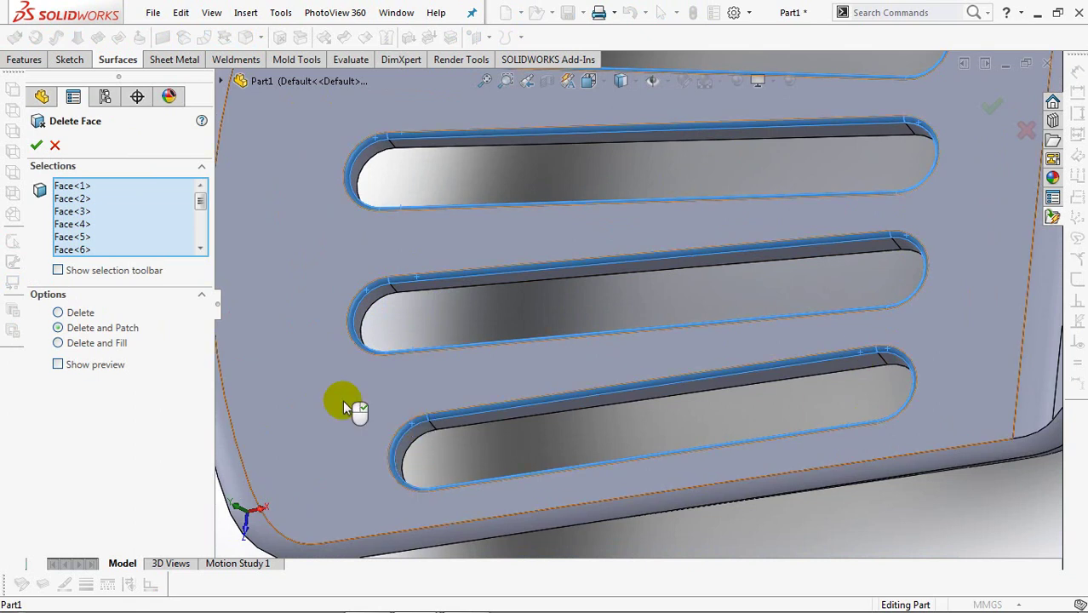
click(35, 147)
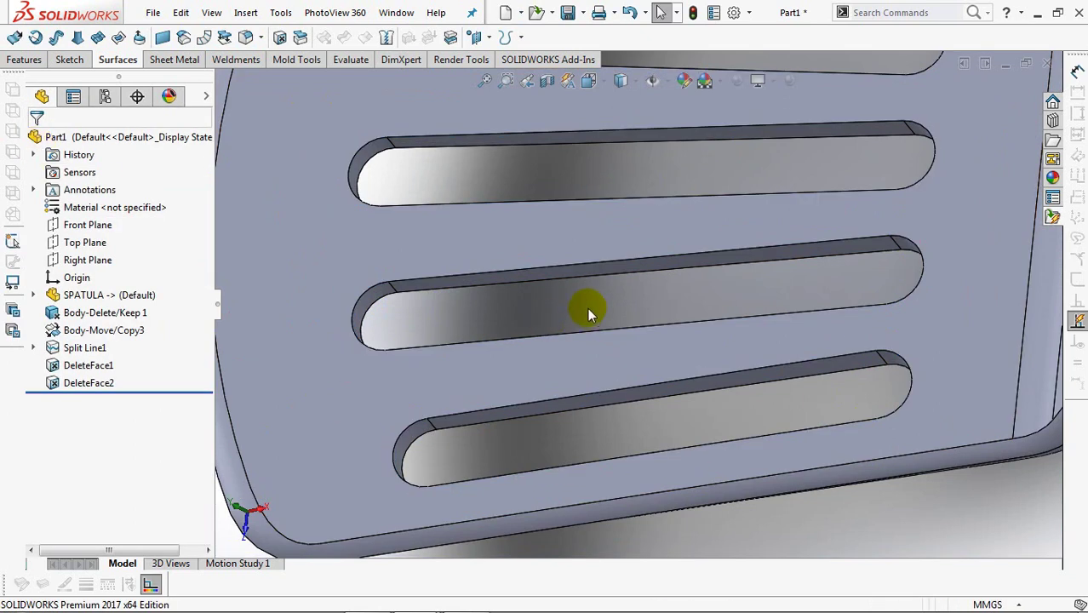
scroll(588, 307, up, 5)
middle_drag(559, 365, 496, 256)
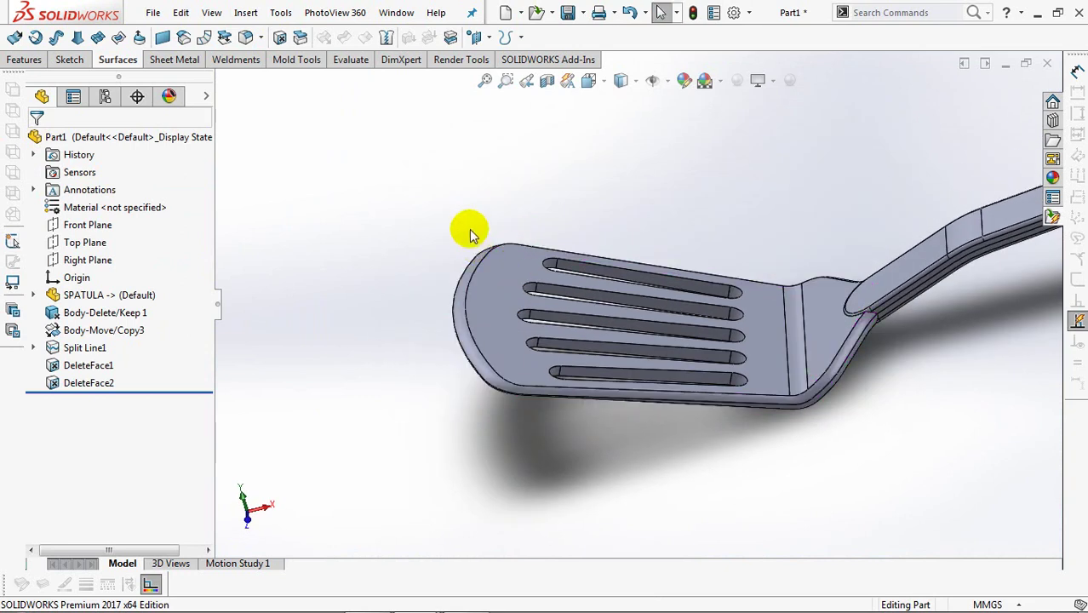
- Start a 3.00° parting-line draft pulled from the Top Plane, adding the first slot's edge loop
click(82, 243)
mouse_move(239, 302)
middle_down()
mouse_move(212, 225)
mouse_move(184, 274)
middle_up()
click(70, 61)
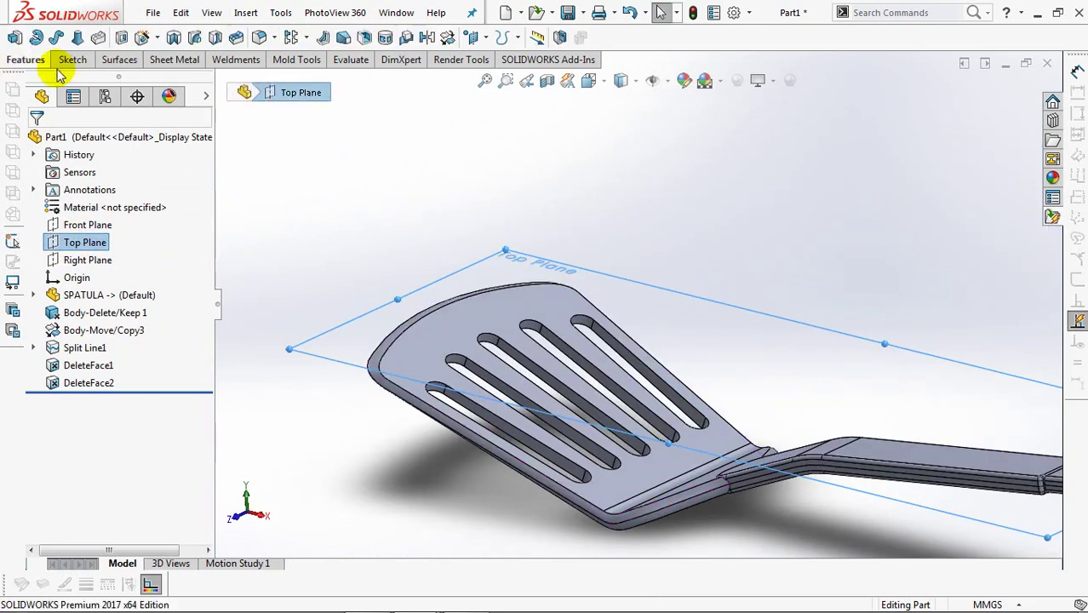
click(343, 38)
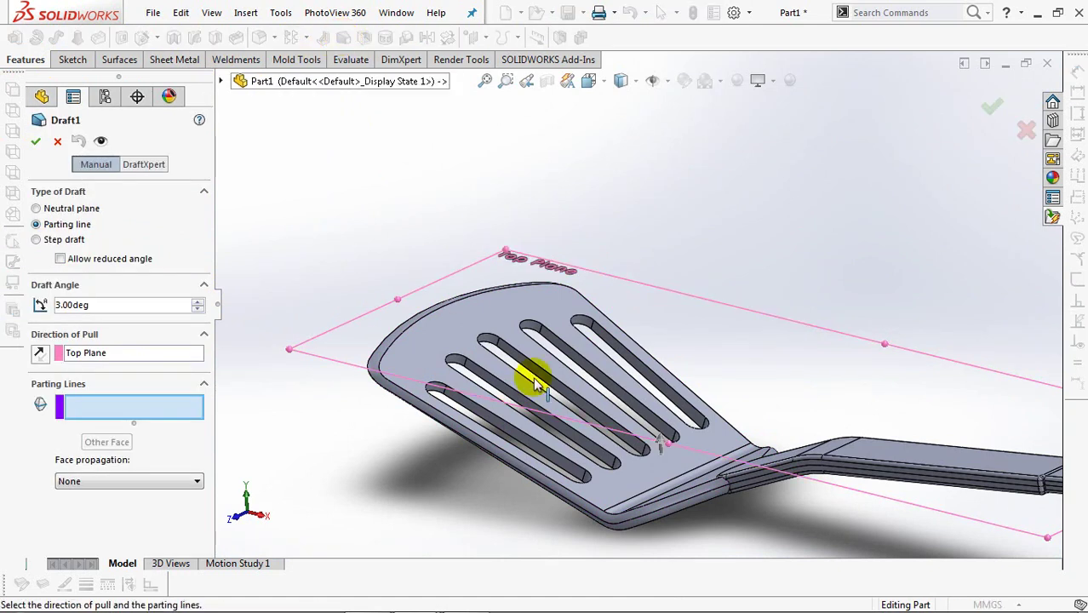
scroll(600, 311, down, 2)
scroll(627, 253, down, 2)
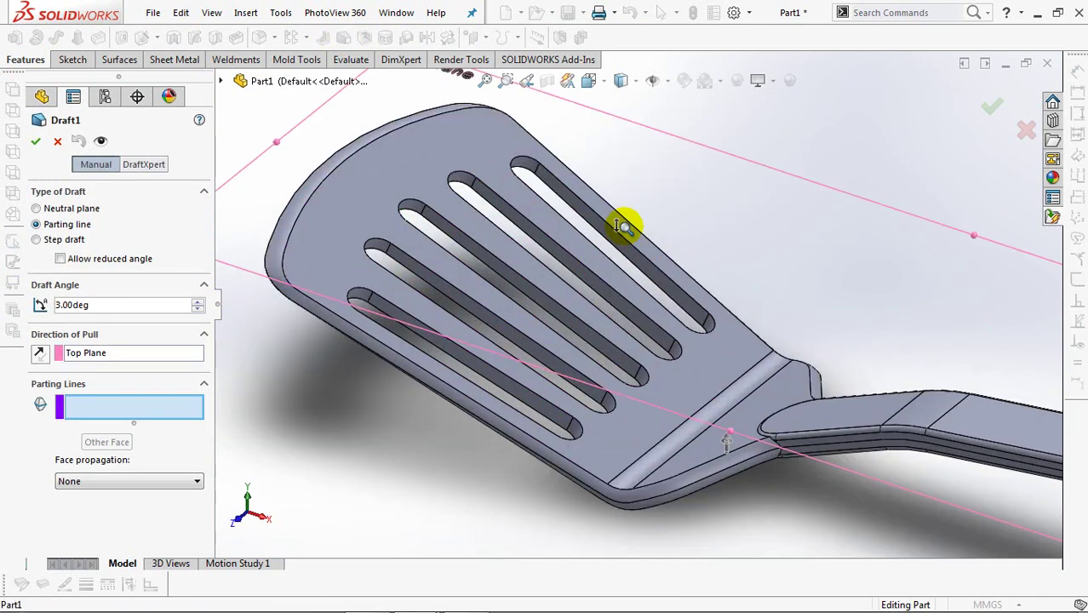
scroll(627, 223, down, 3)
right_click(573, 176)
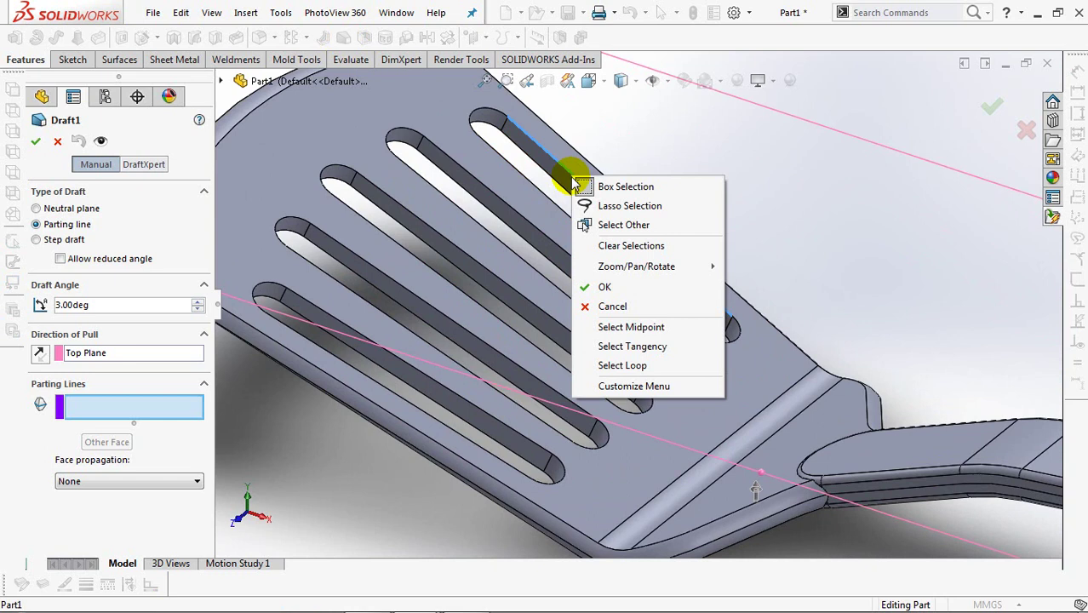
click(610, 346)
- Add the other four slot edge loops as parting lines and apply Draft1
right_click(569, 258)
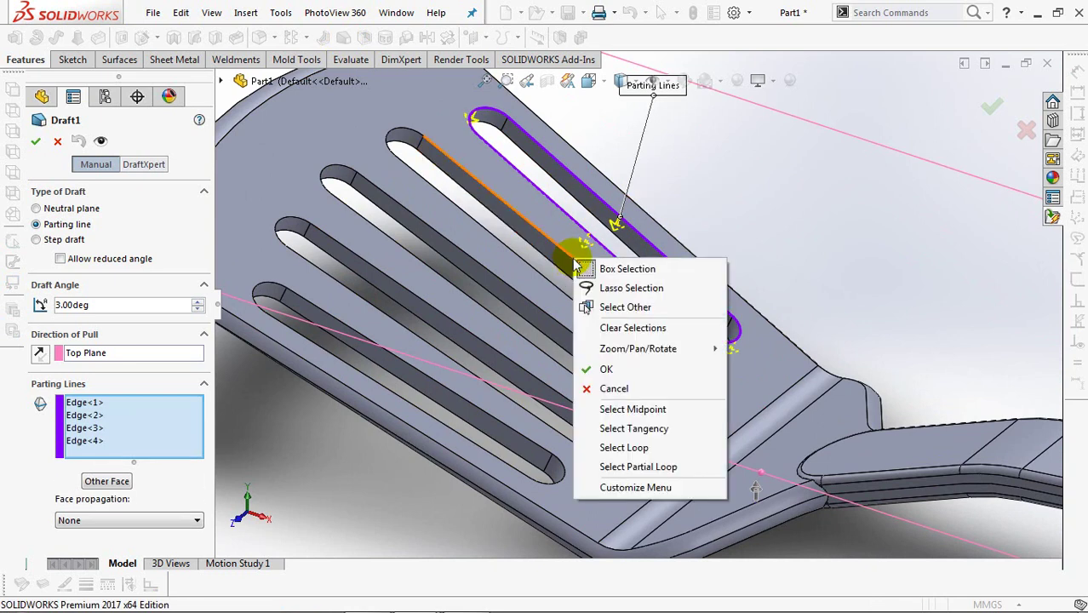
click(617, 430)
right_click(530, 307)
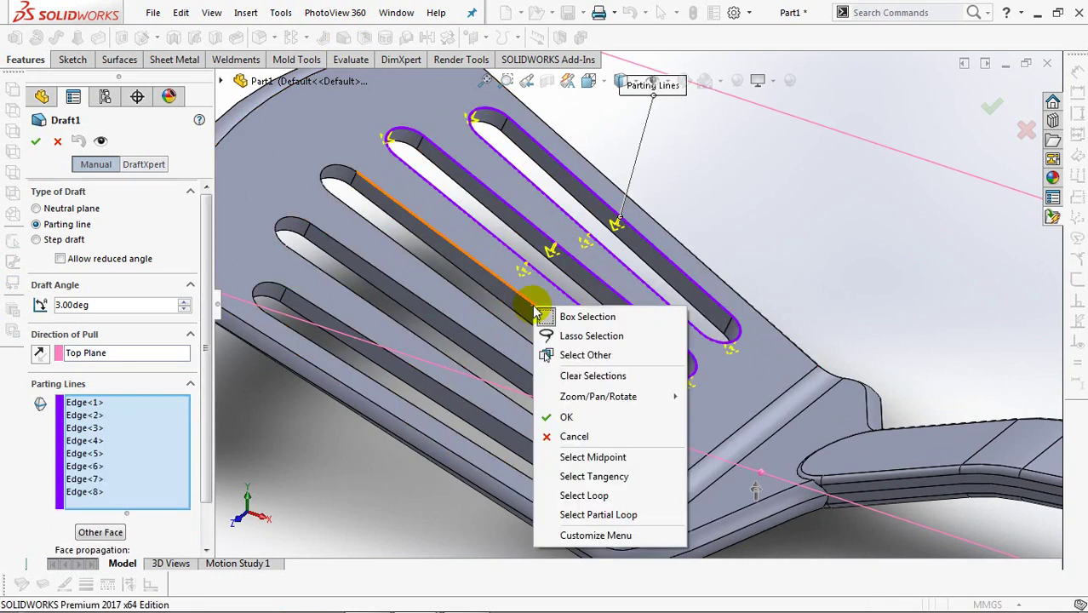
click(585, 478)
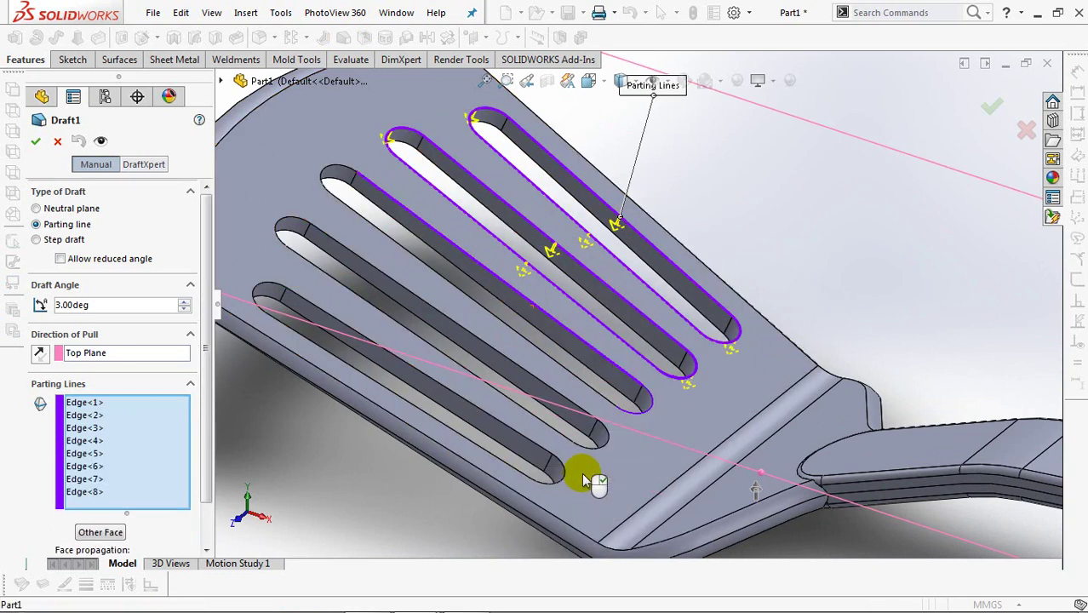
right_click(446, 316)
click(515, 490)
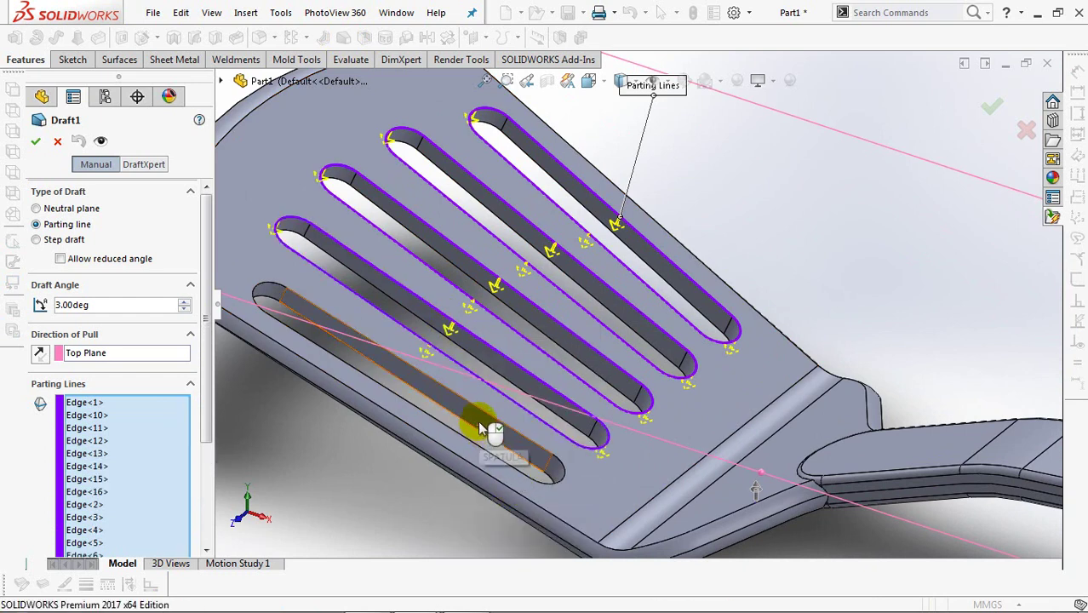
right_click(316, 308)
click(387, 482)
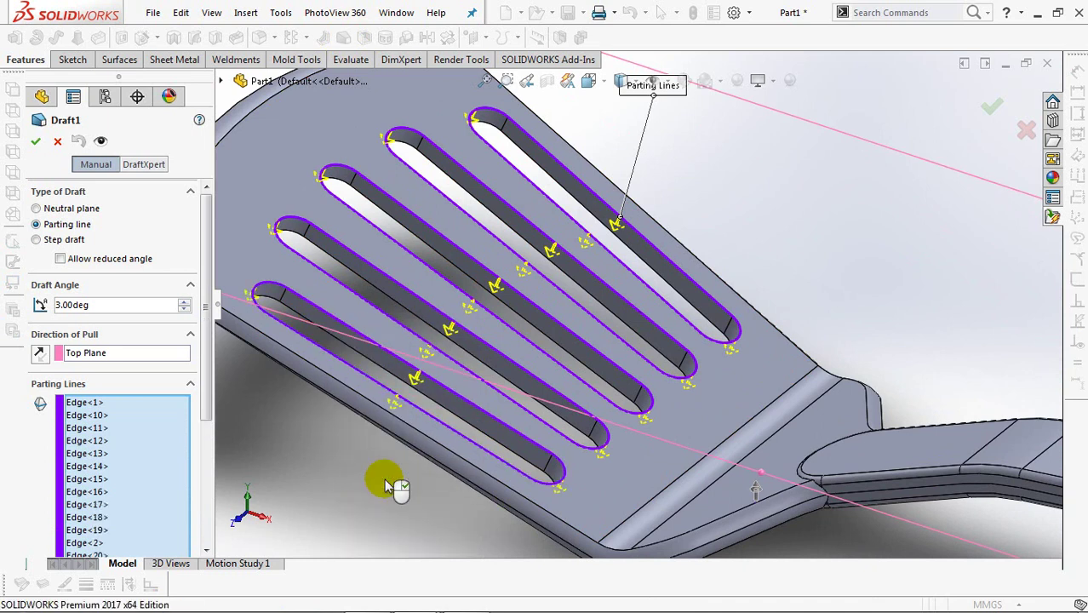
mouse_move(209, 407)
mouse_down()
mouse_move(219, 515)
mouse_move(86, 311)
mouse_up()
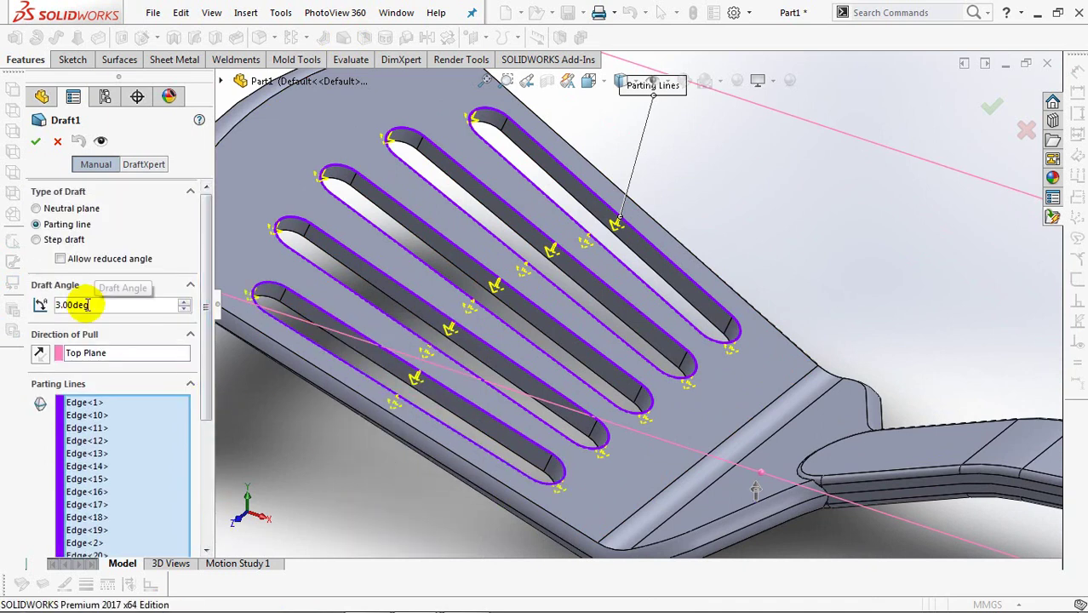
click(34, 143)
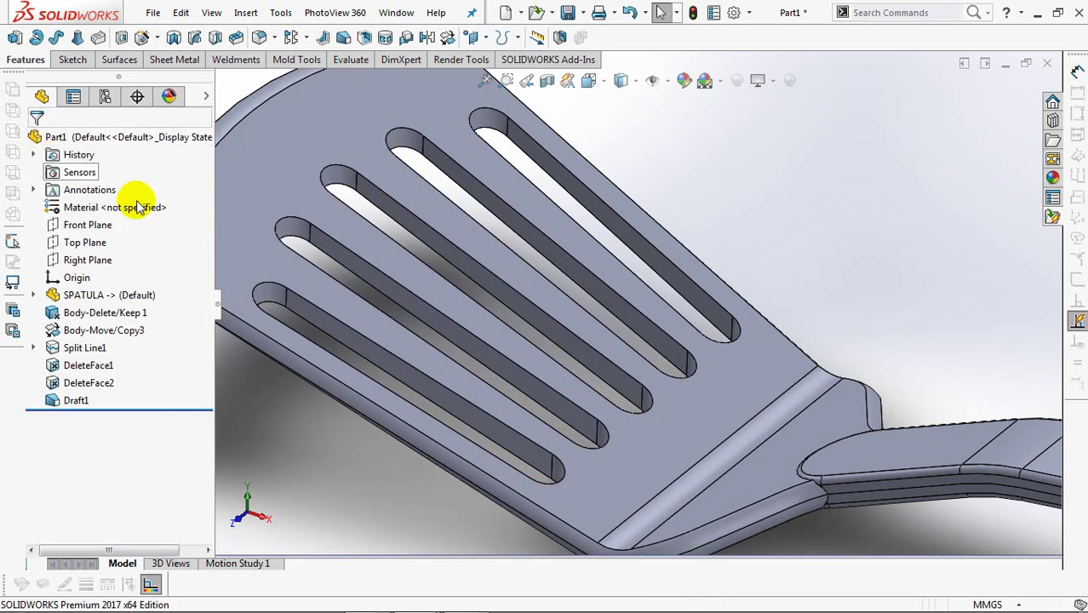
- Roll the feature tree back before Draft1 and view the spatula head obliquely
key(ctrl+5)
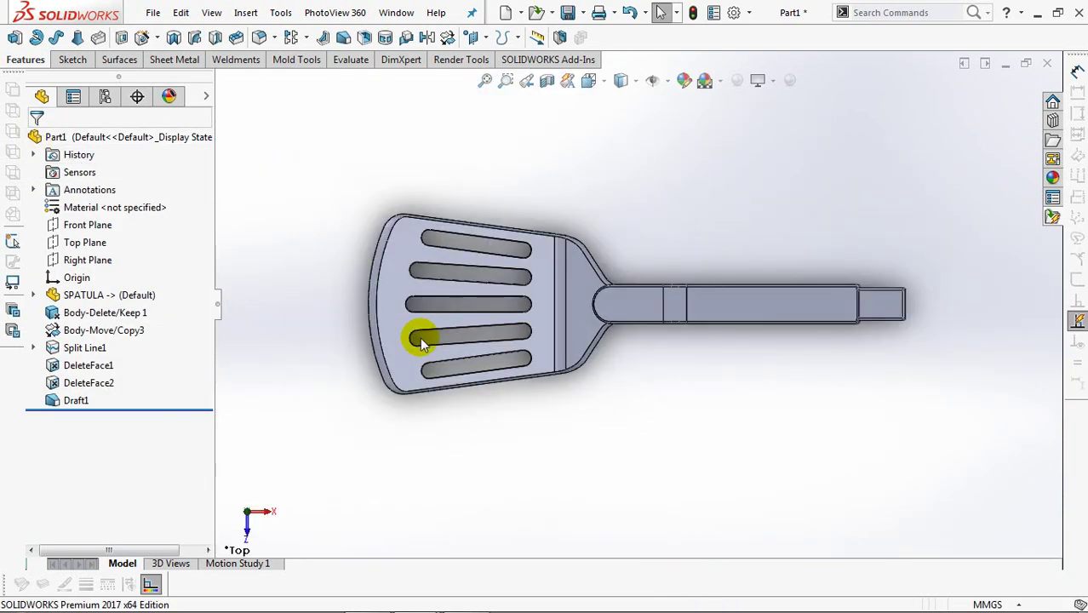
scroll(421, 340, down, 5)
scroll(643, 273, down, 3)
scroll(532, 226, down, 2)
scroll(536, 209, down, 2)
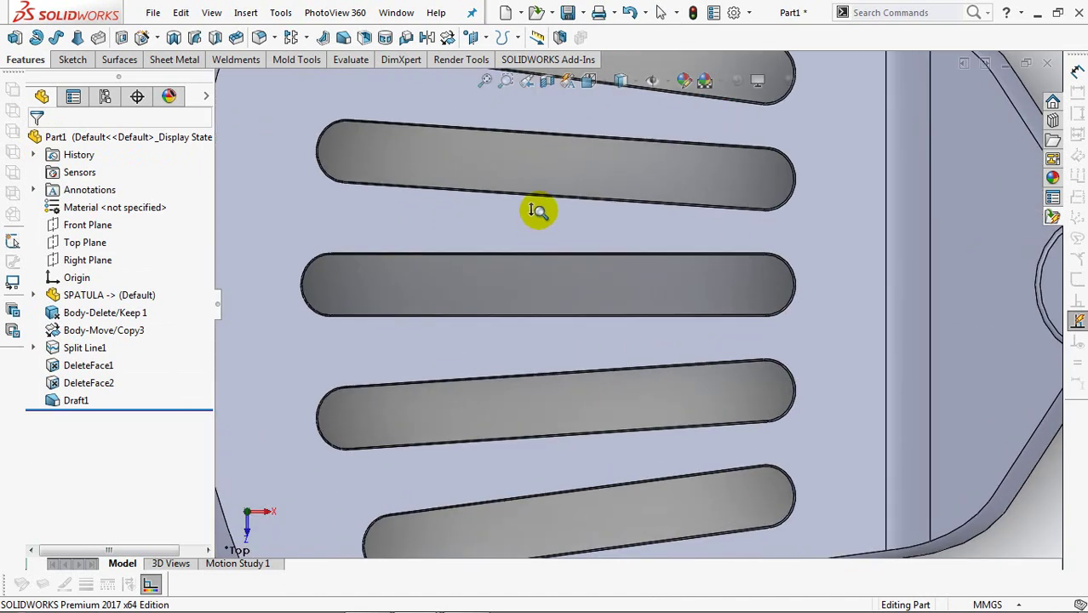
scroll(527, 221, down, 2)
mouse_move(164, 408)
mouse_down()
mouse_move(157, 393)
mouse_move(164, 408)
mouse_up()
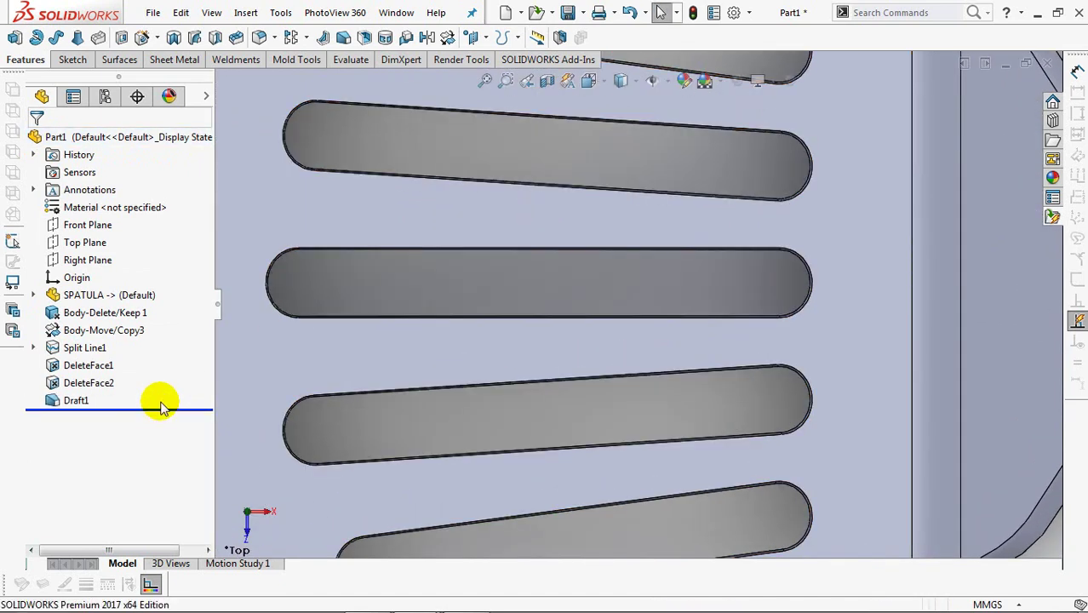
scroll(469, 326, up, 3)
mouse_move(469, 326)
middle_down()
mouse_move(460, 248)
mouse_move(418, 255)
middle_up()
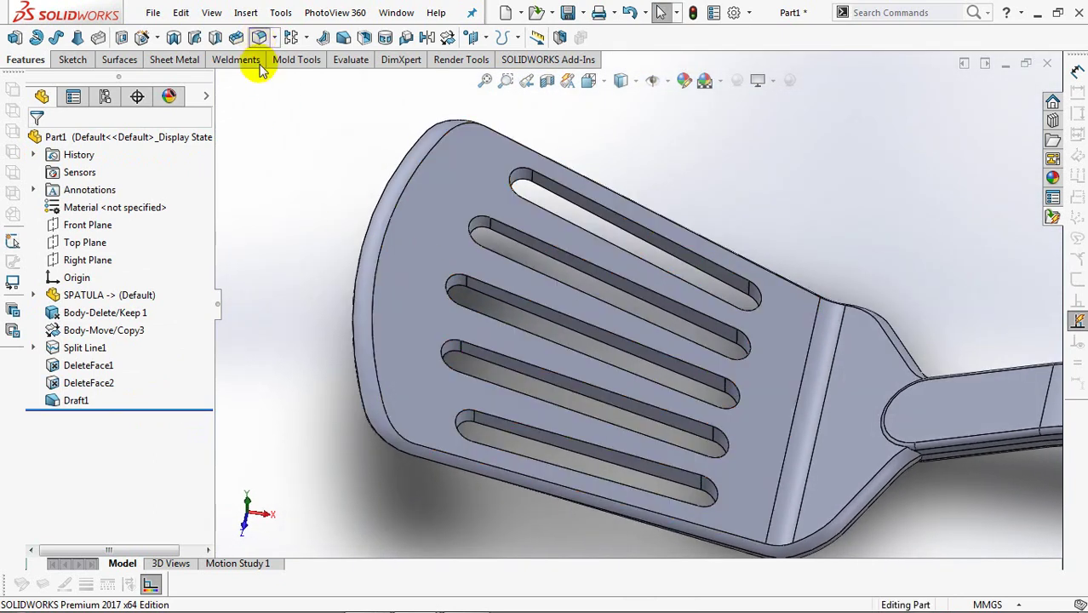
- Fillet all internal slot loops of the head face with a 0.5 mm radius
text(0.5)
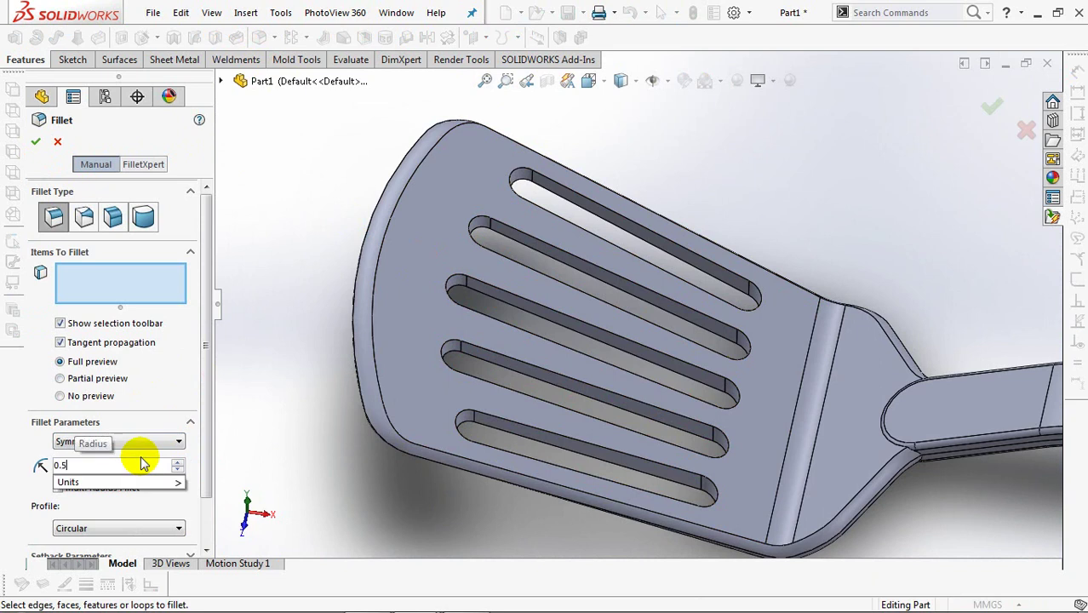
click(122, 290)
click(577, 197)
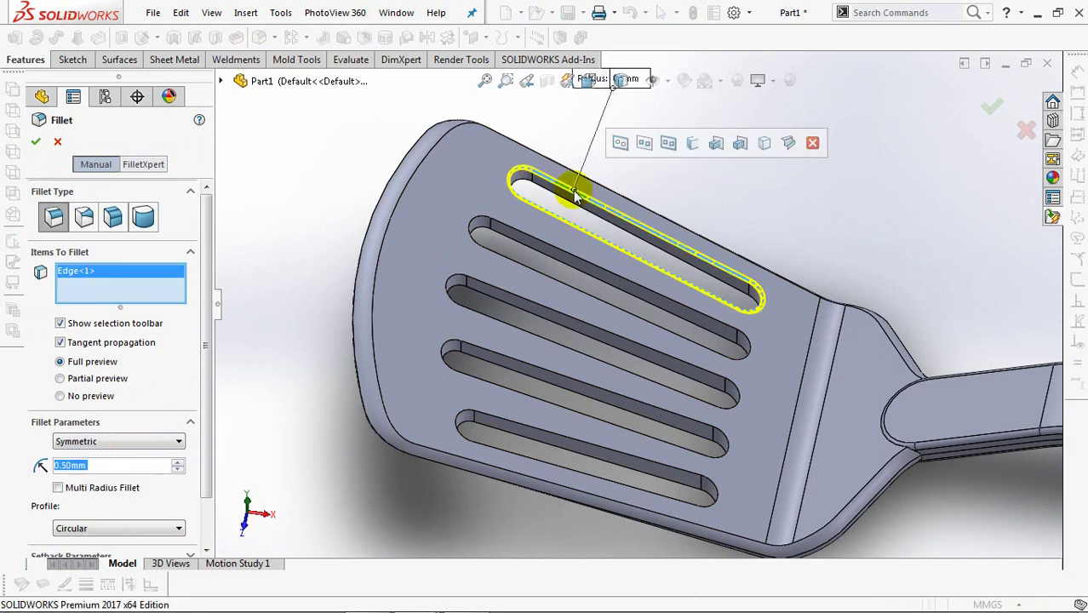
click(548, 246)
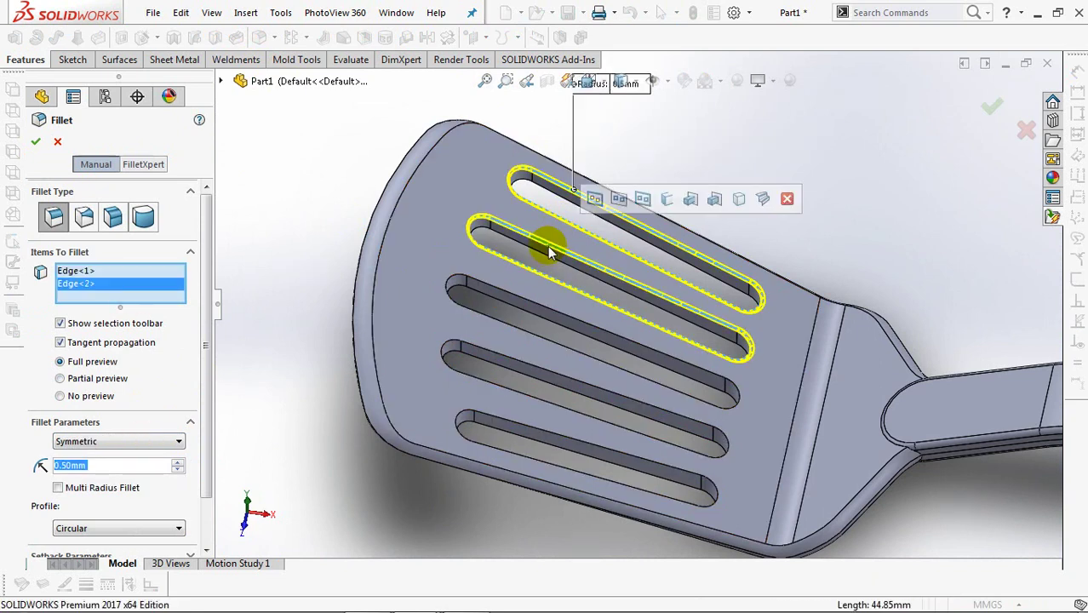
click(620, 201)
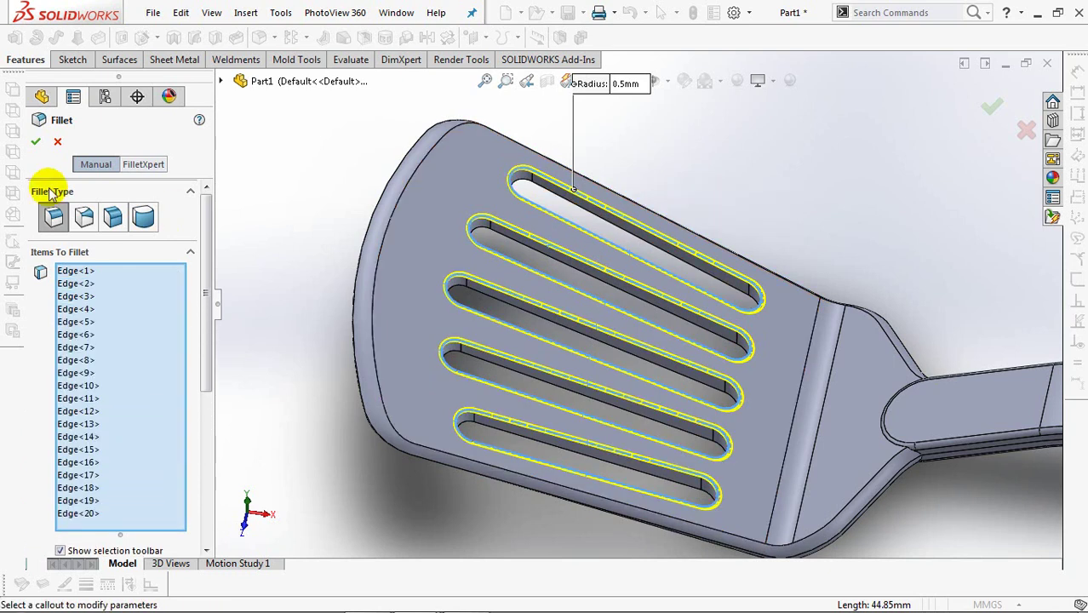
click(35, 143)
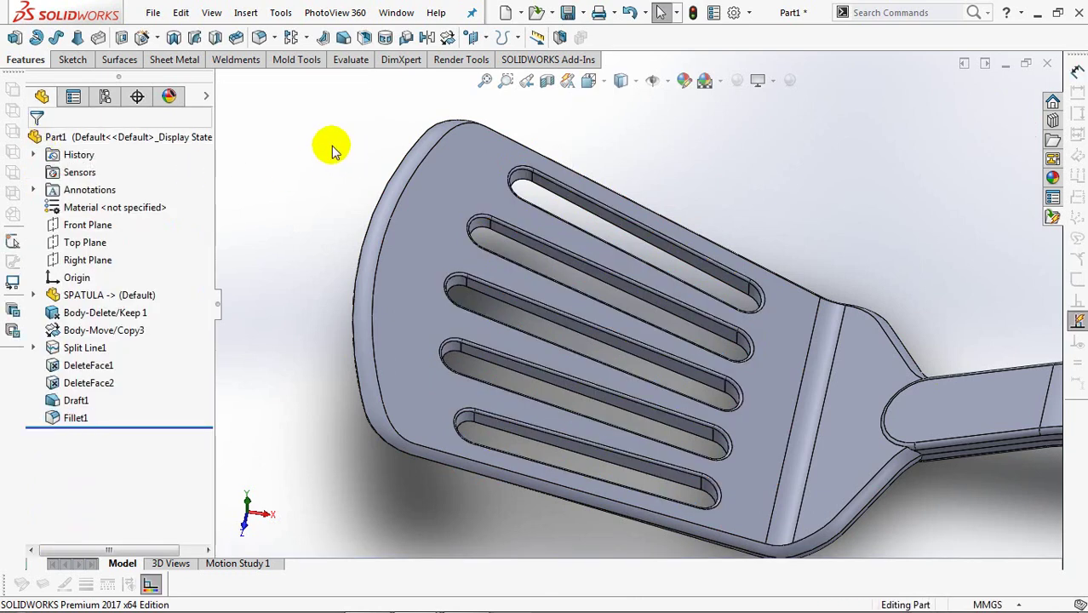
- Scale the spatula body uniformly by 1.02 about the origin using the Mold Tools Scale command
key(ctrl+7)
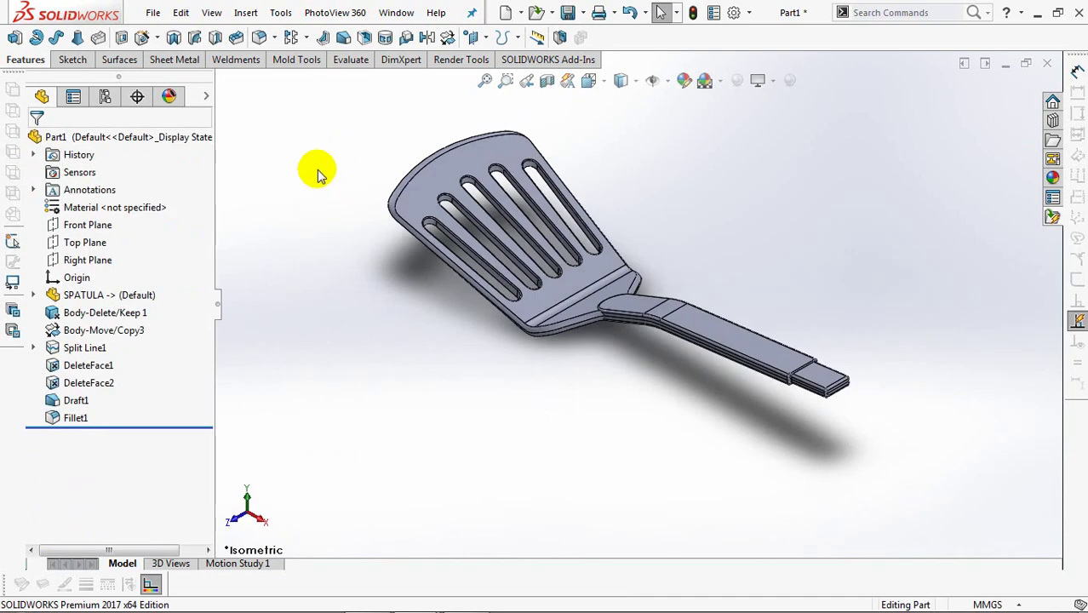
click(290, 62)
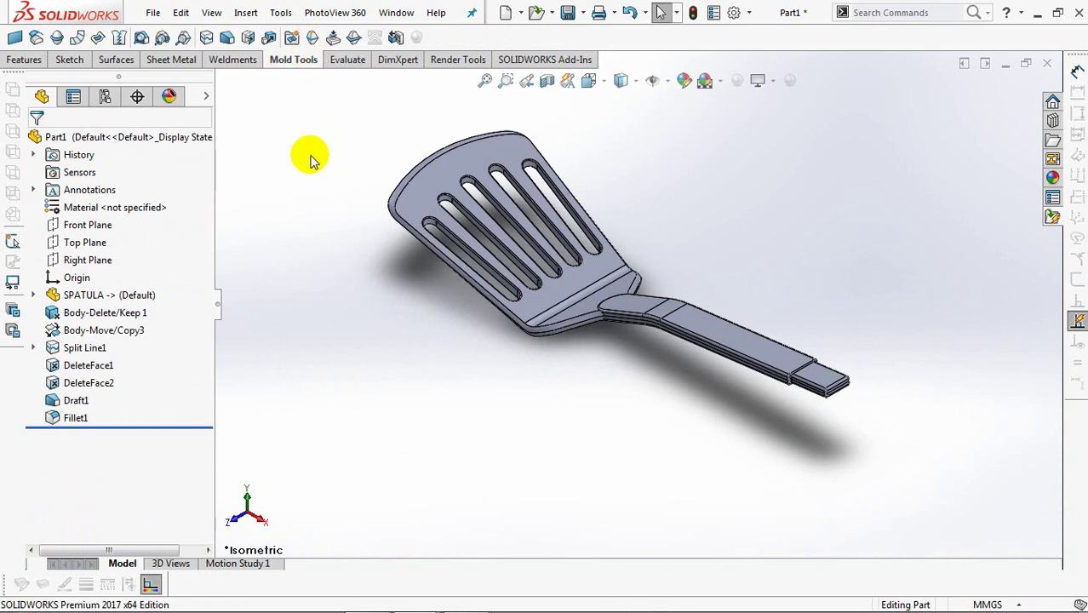
click(269, 38)
text(1.02)
click(191, 205)
click(127, 228)
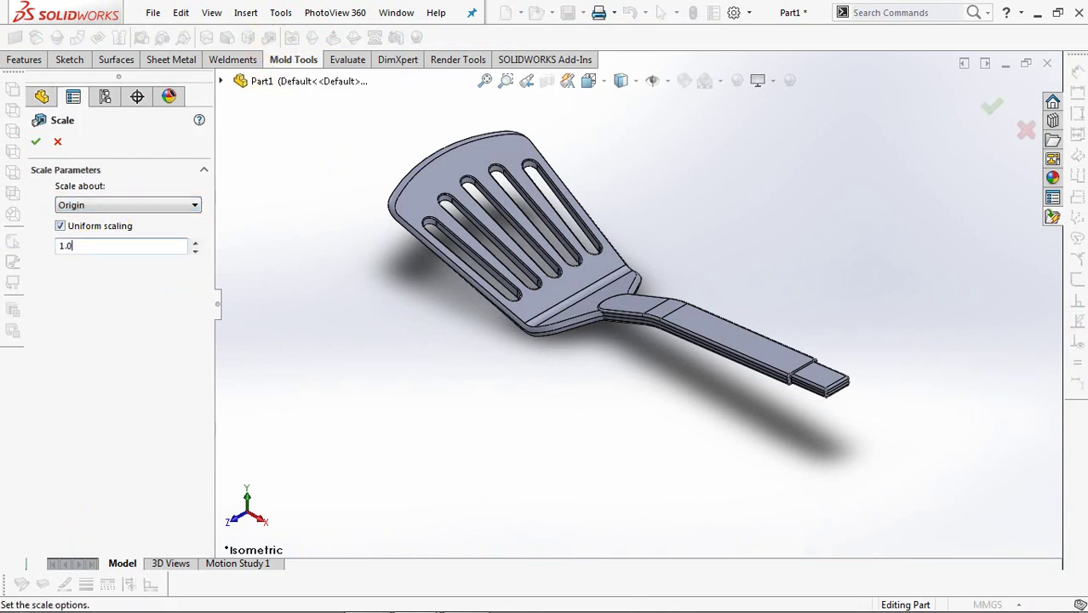
click(549, 294)
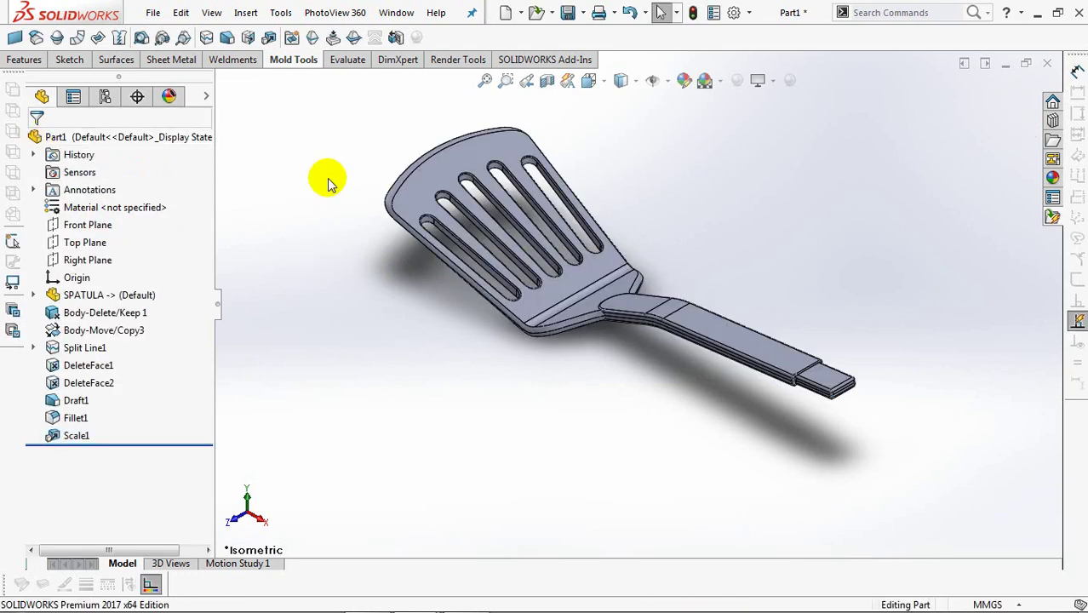
- Start a parting line using the Top Plane as pull direction with a 1° draft analysis
click(312, 37)
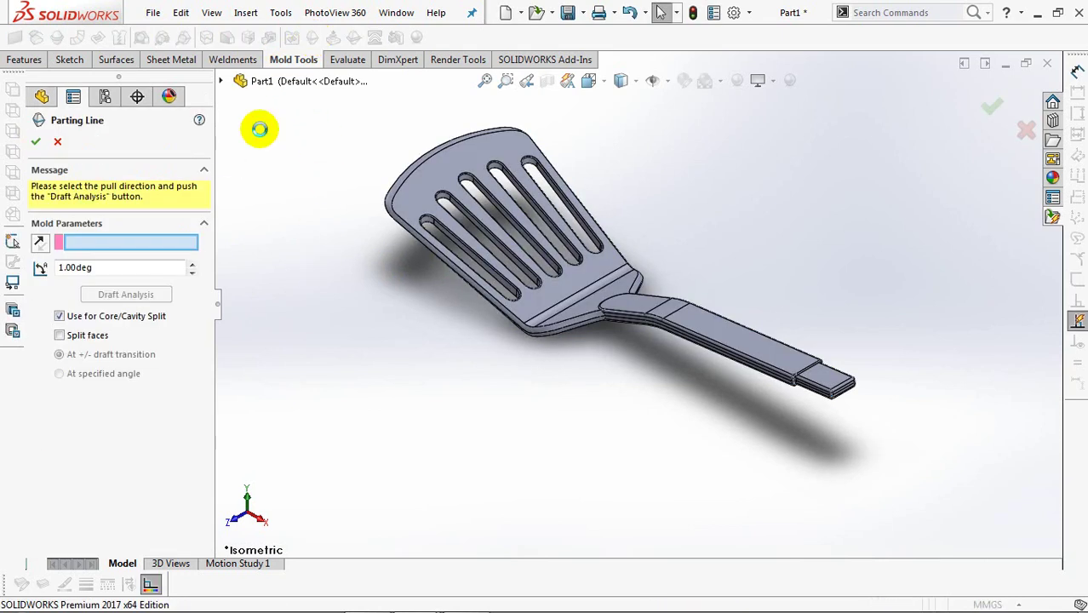
click(220, 81)
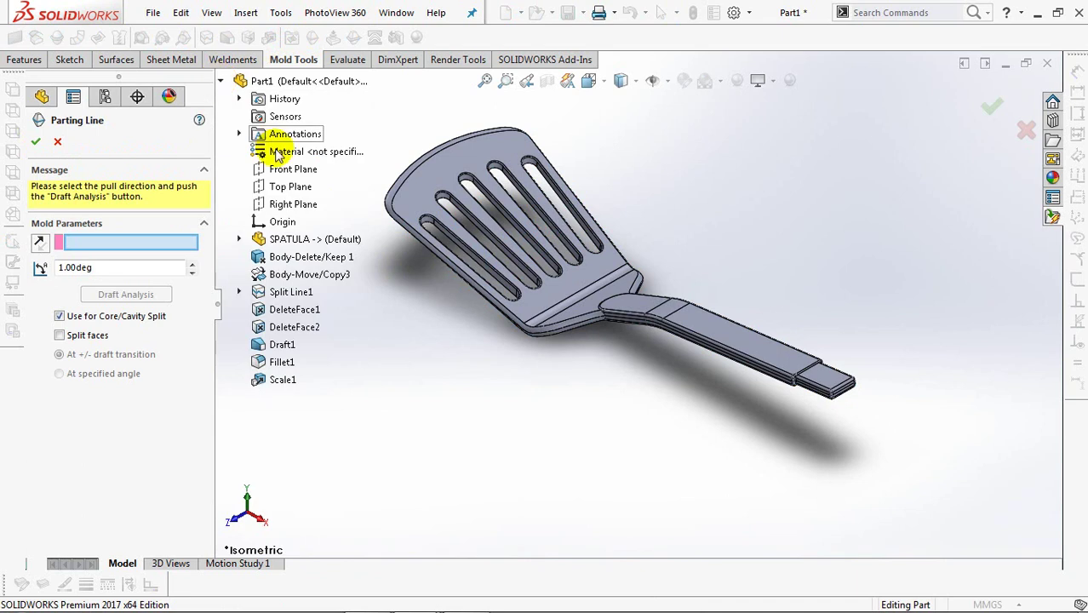
click(287, 189)
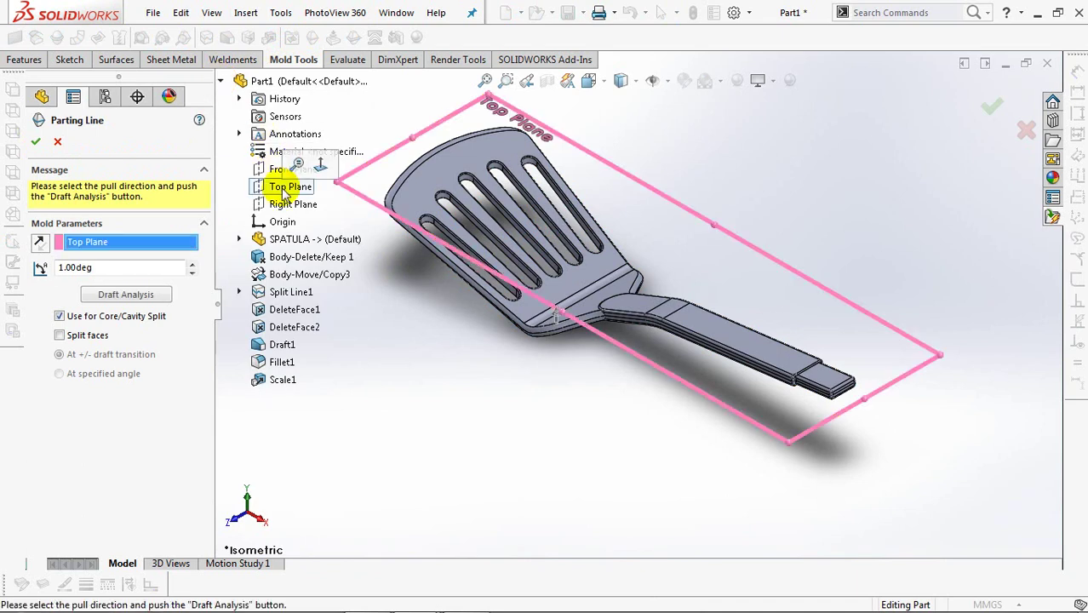
click(126, 294)
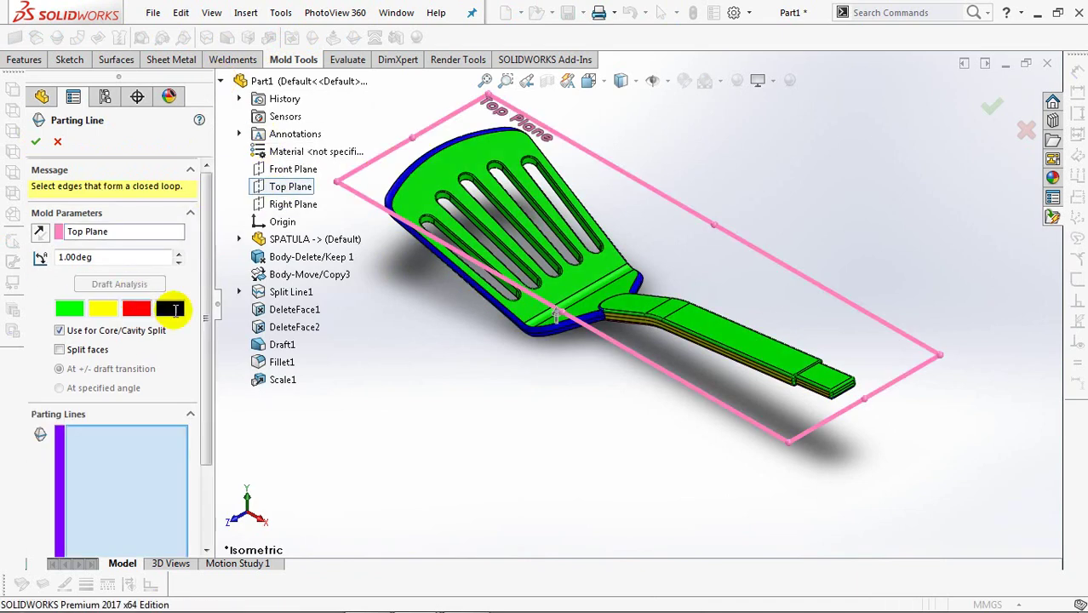
- Select the parting-line edges around the spatula head, neck and handle sides
click(539, 341)
scroll(677, 332, down, 5)
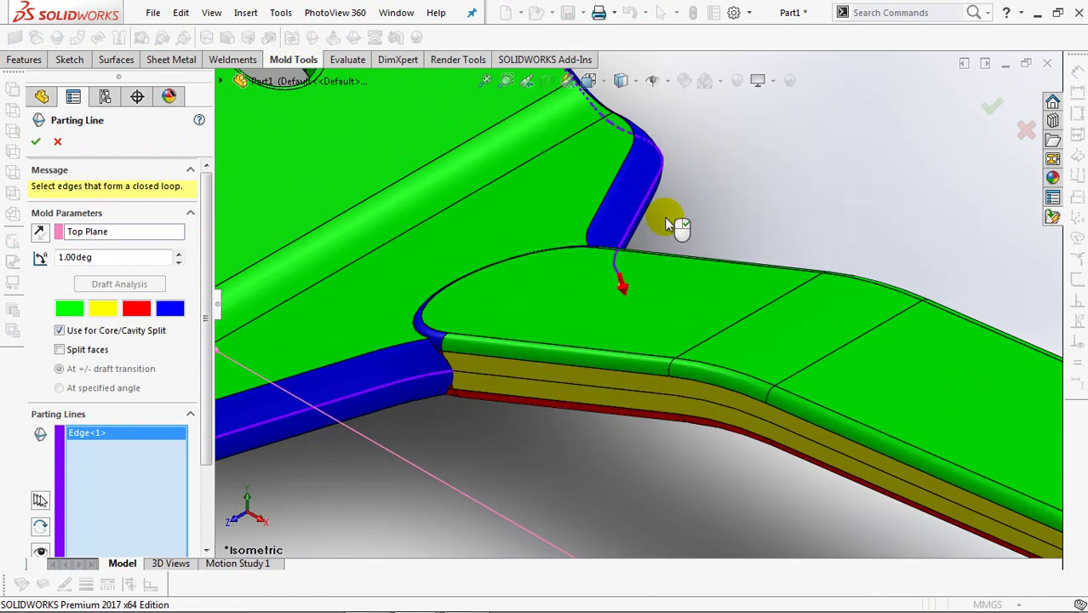
click(573, 391)
click(797, 437)
click(839, 467)
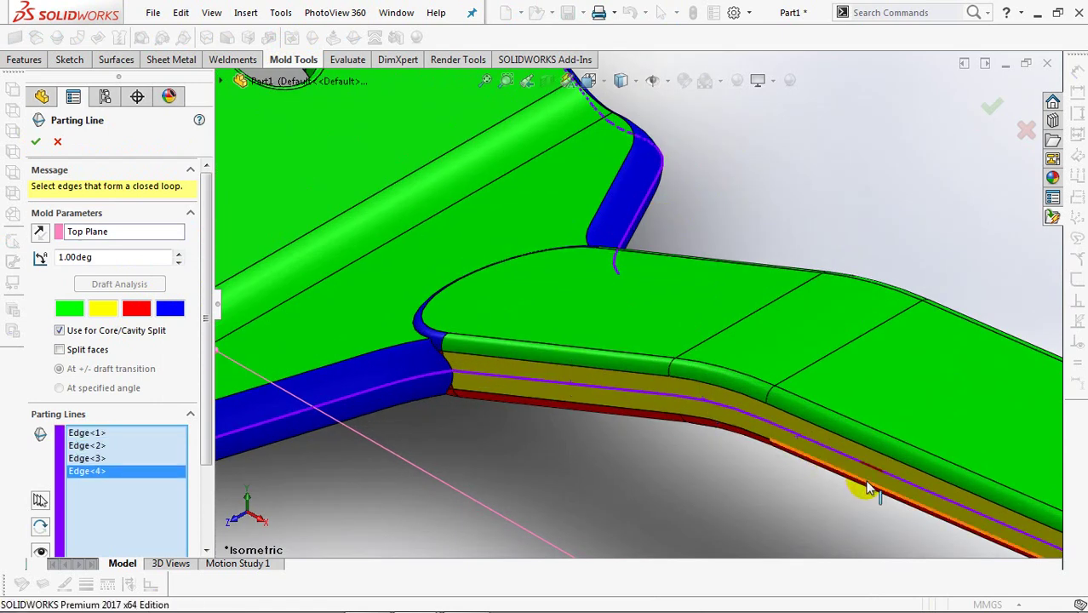
scroll(935, 490, down, 3)
scroll(739, 315, up, 3)
scroll(672, 281, down, 2)
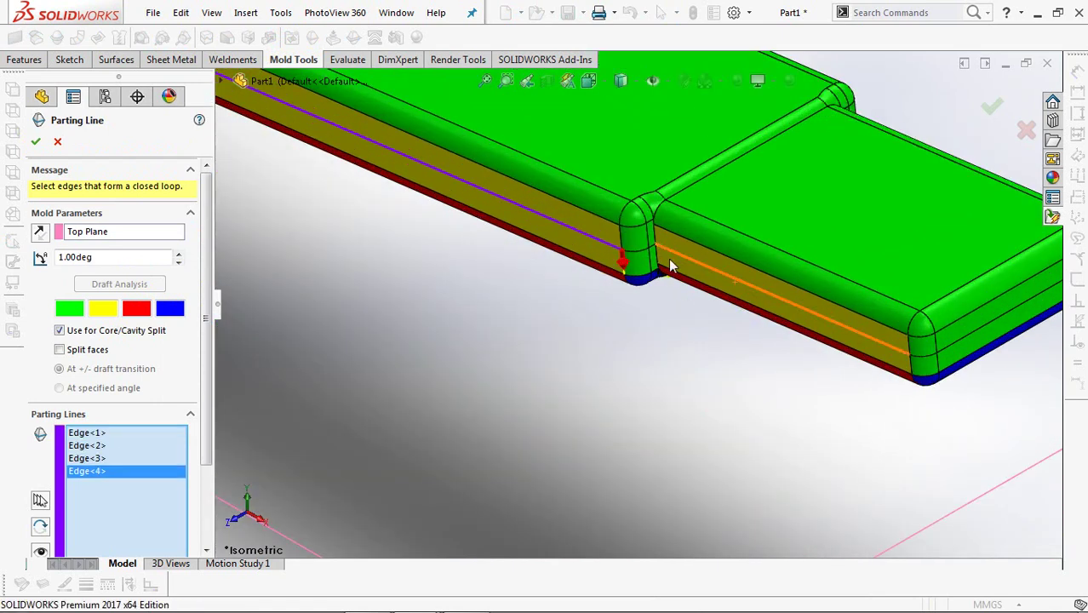
click(660, 263)
click(652, 249)
click(674, 256)
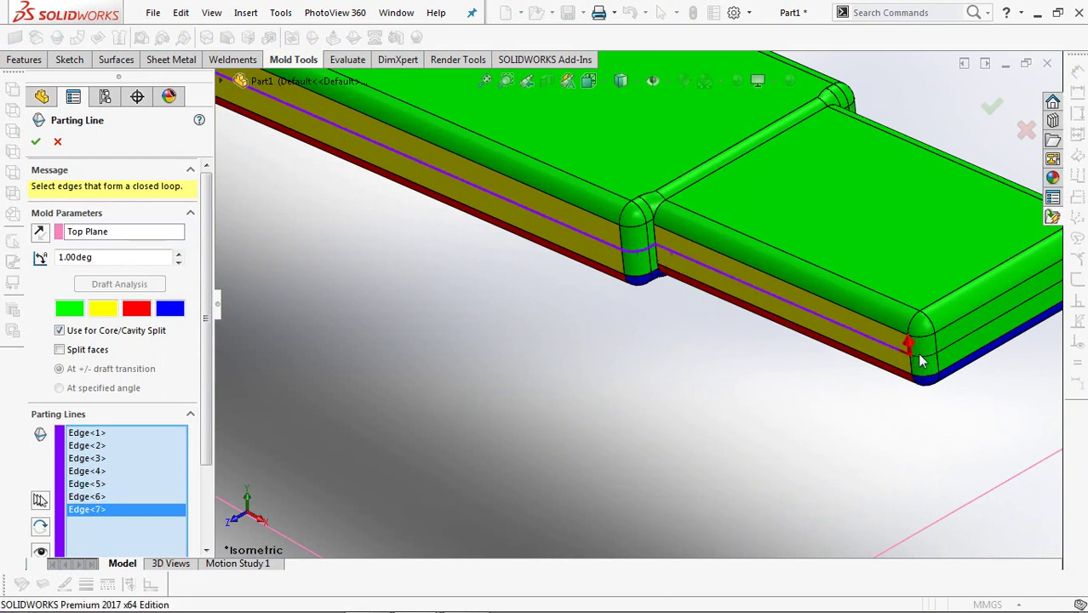
click(928, 368)
click(918, 333)
- Add the handle-end edges and close the loop, completing the 16-edge Parting Line2
mouse_move(918, 333)
middle_down()
mouse_move(838, 425)
mouse_move(685, 404)
mouse_move(819, 453)
mouse_move(843, 476)
mouse_move(656, 479)
middle_up()
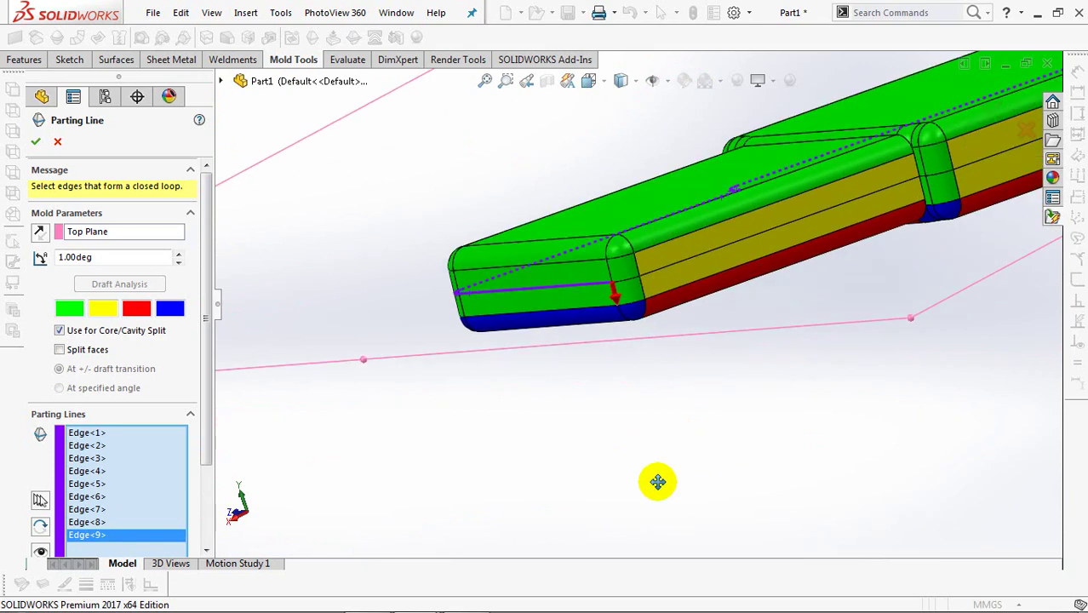
scroll(517, 343, down, 3)
click(518, 333)
click(664, 277)
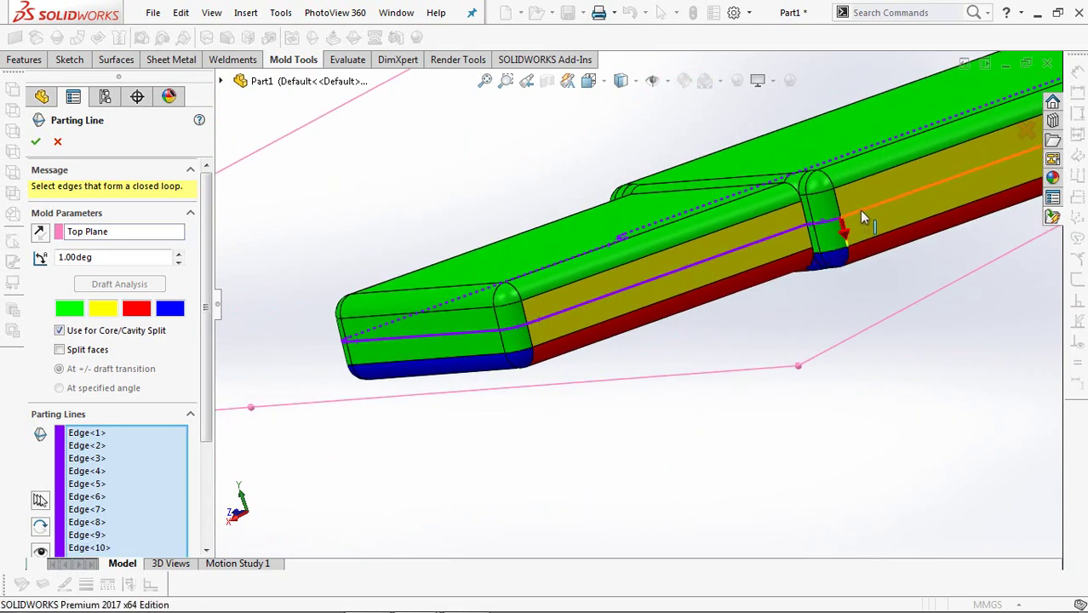
mouse_move(651, 239)
middle_down()
mouse_move(790, 353)
mouse_move(357, 531)
mouse_move(432, 463)
mouse_move(438, 428)
middle_up()
scroll(393, 357, down, 2)
scroll(313, 416, down, 2)
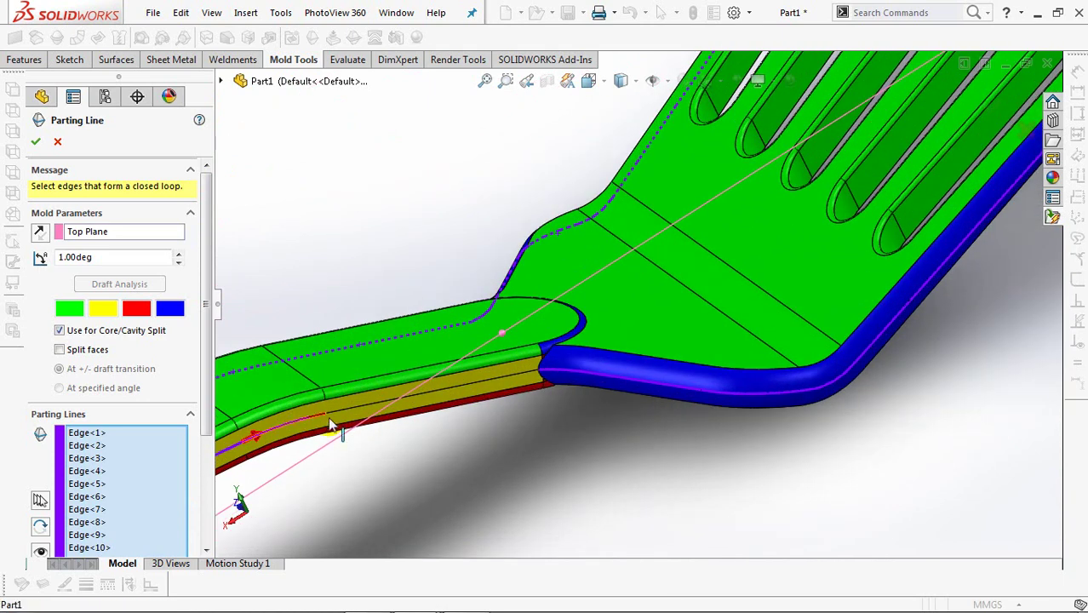
click(500, 385)
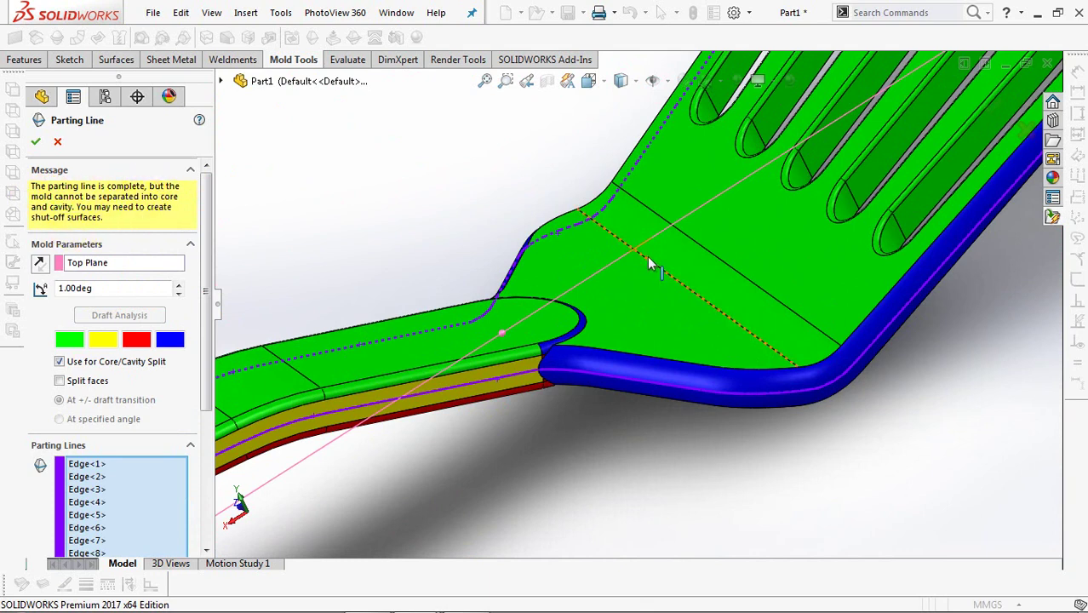
scroll(554, 413, up, 2)
middle_drag(554, 413, 553, 231)
scroll(547, 291, up, 3)
mouse_move(547, 291)
middle_down()
mouse_move(596, 328)
mouse_move(481, 287)
middle_up()
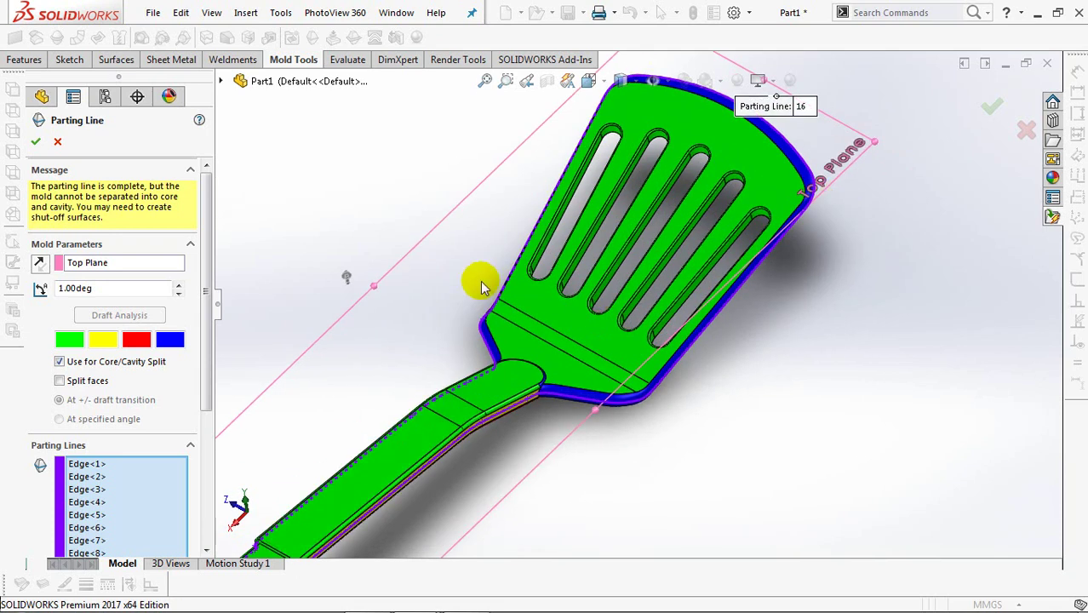
click(33, 142)
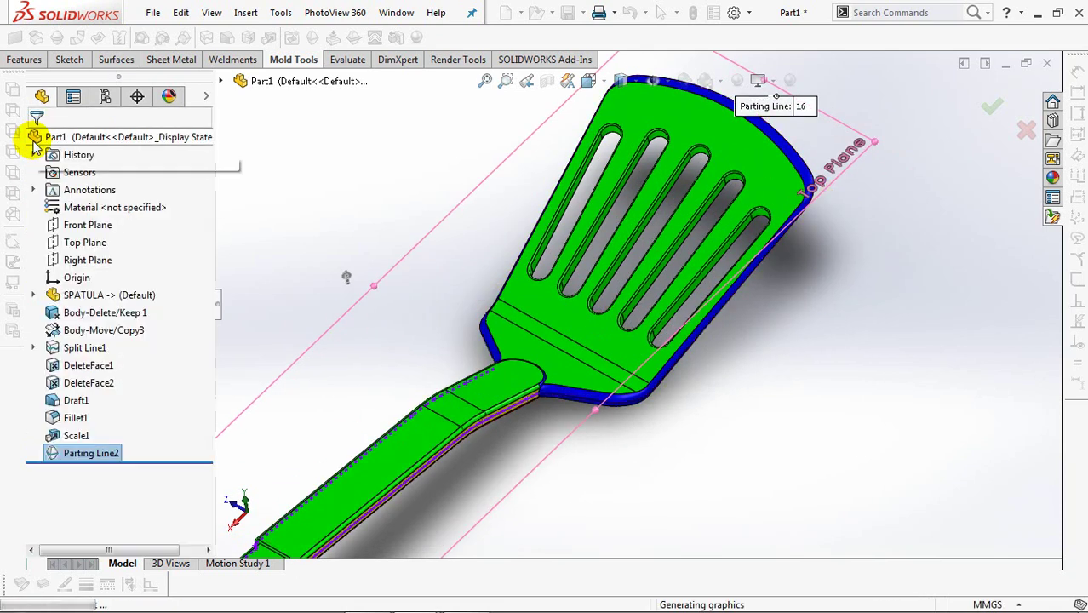
- Close the slot openings with Shut-Off Surface1
key(ctrl+7)
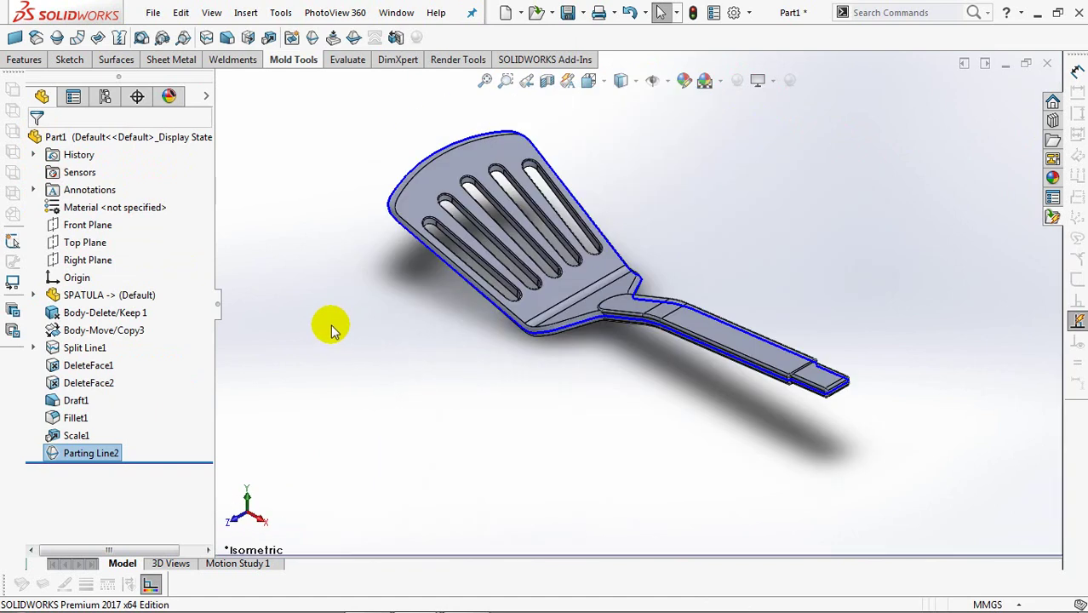
click(309, 137)
click(333, 39)
mouse_move(393, 292)
middle_down()
mouse_move(474, 341)
mouse_move(529, 195)
mouse_move(462, 350)
middle_up()
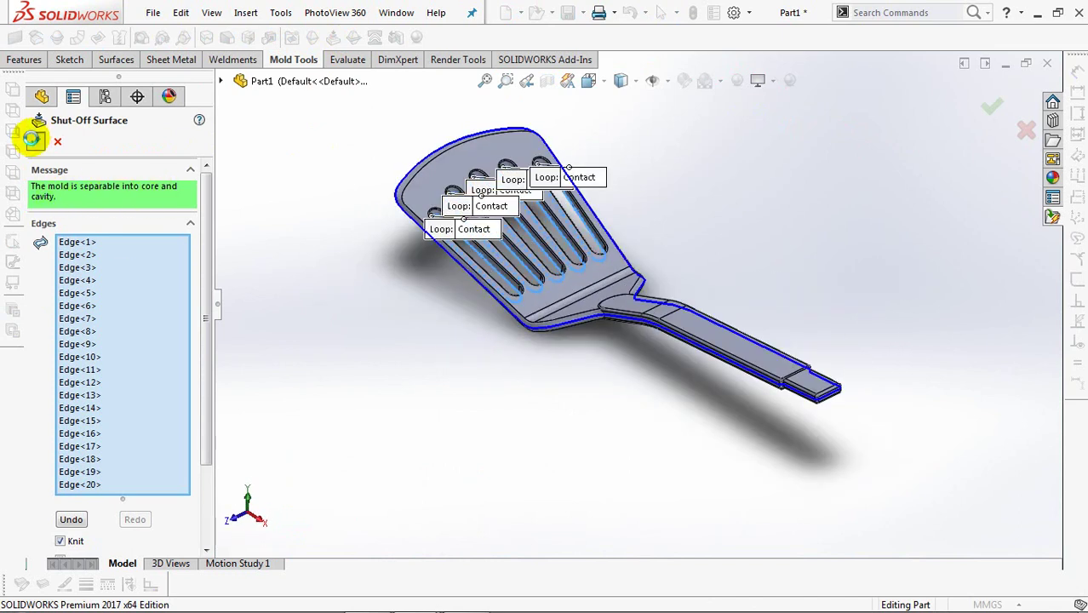
click(32, 140)
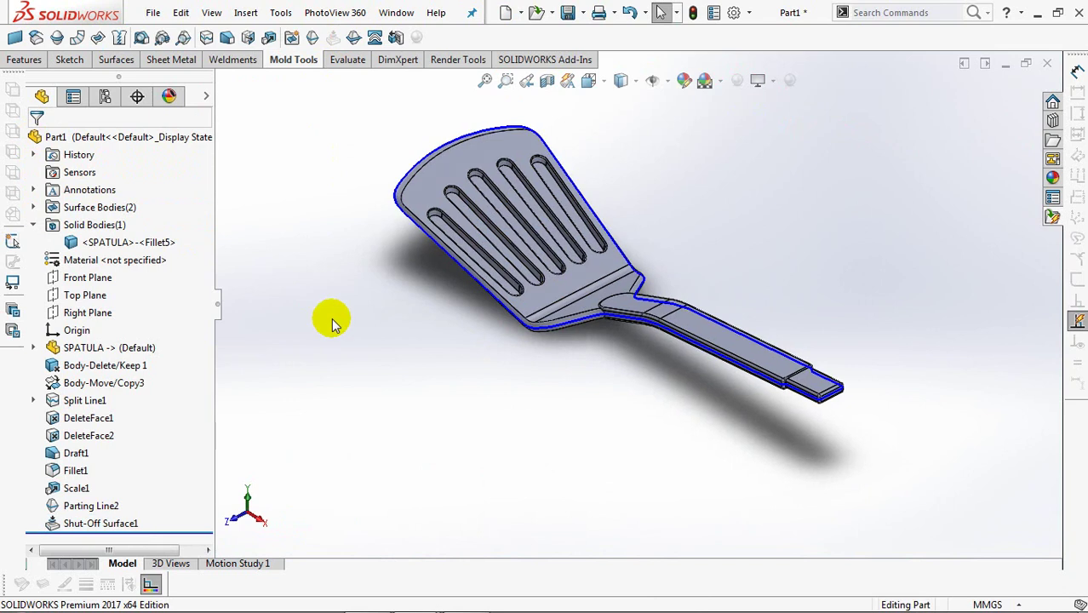
- Sketch a horizontal line across the spatula head on the Top Plane
key(ctrl+5)
click(95, 295)
click(102, 274)
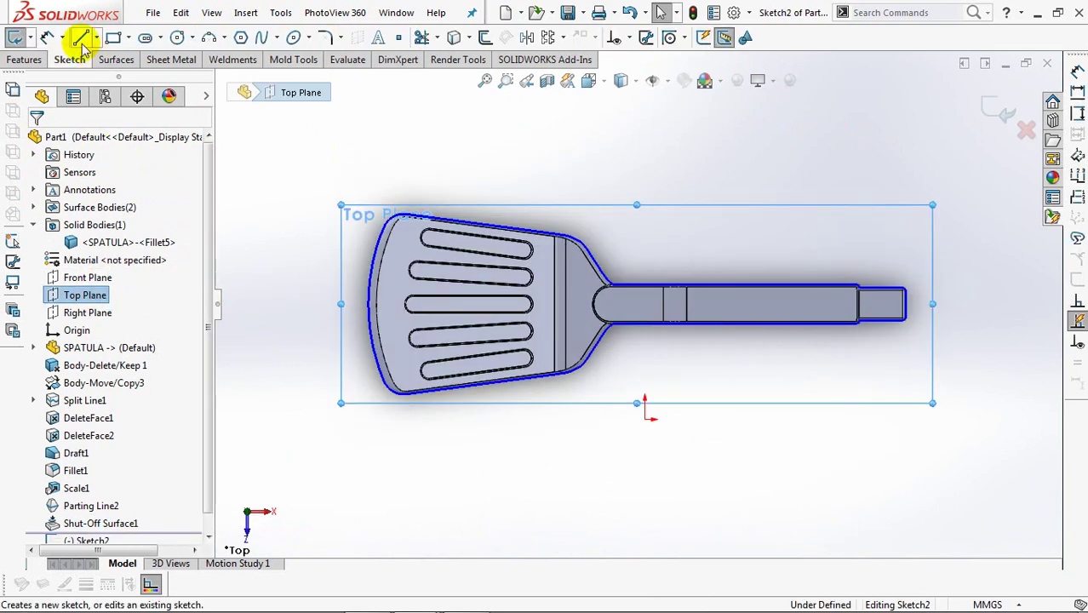
click(81, 38)
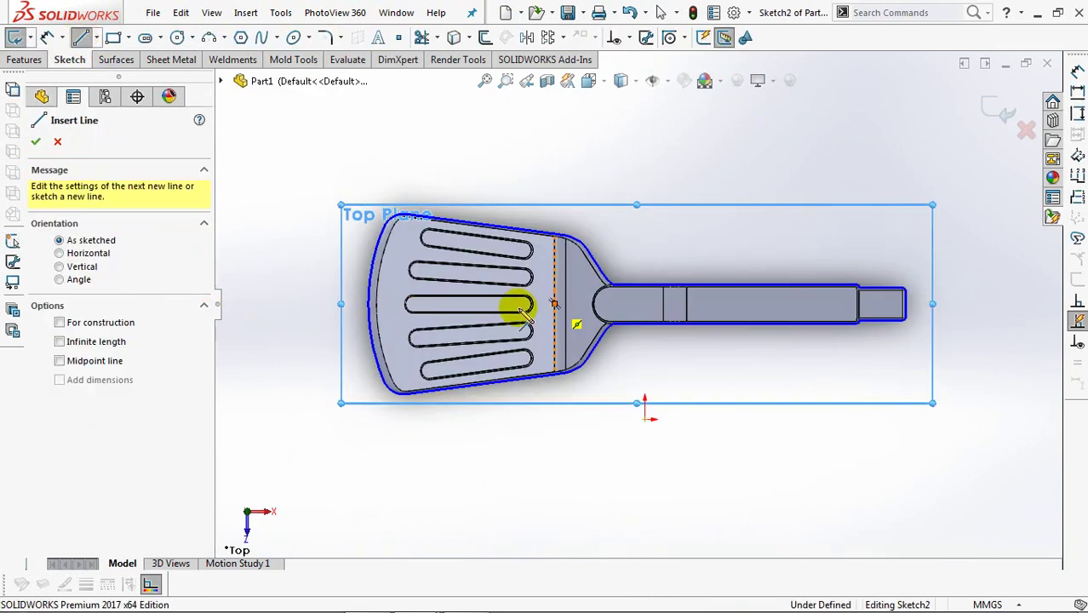
click(555, 304)
click(354, 304)
right_click(354, 304)
- Project Sketch2 onto the spatula head face to create Split Line2
click(388, 313)
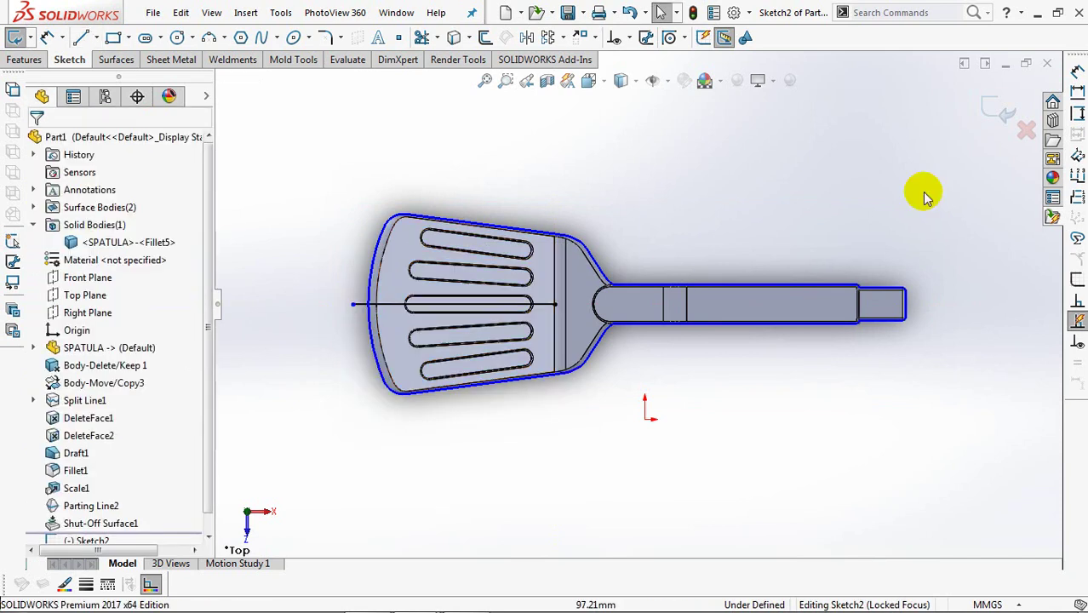
click(995, 109)
middle_drag(702, 206, 712, 125)
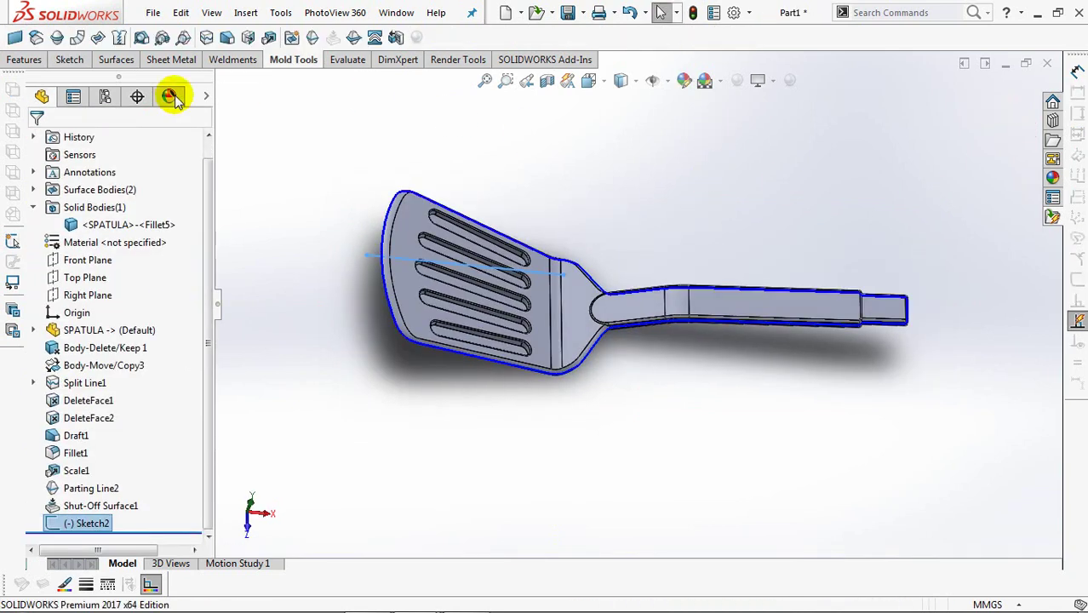
click(24, 60)
click(507, 38)
click(538, 58)
click(393, 271)
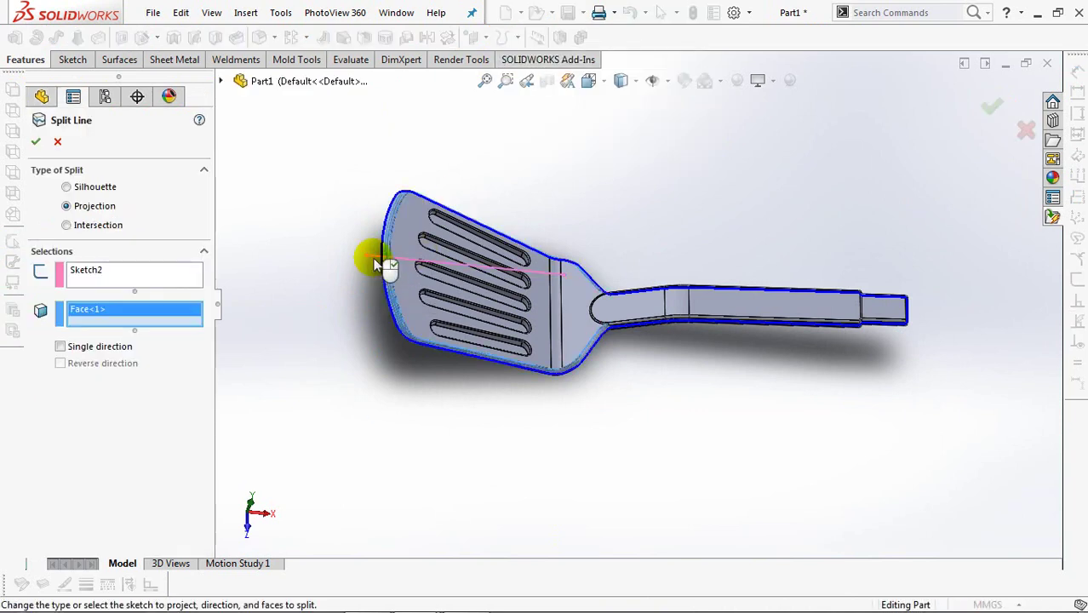
scroll(371, 170, down, 3)
ctrl+middle_drag(469, 190, 688, 226)
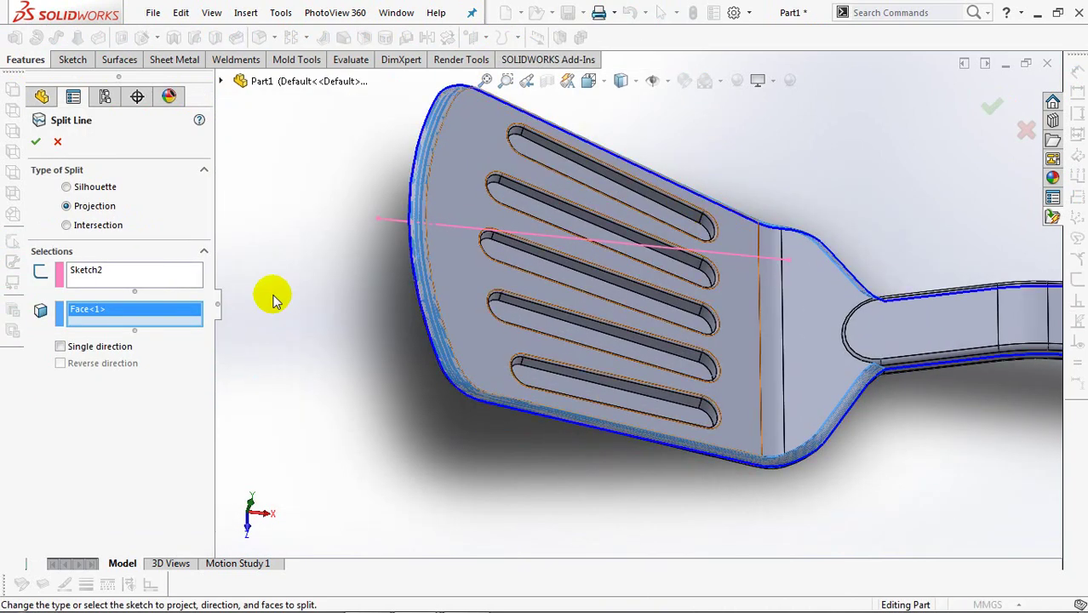
click(36, 142)
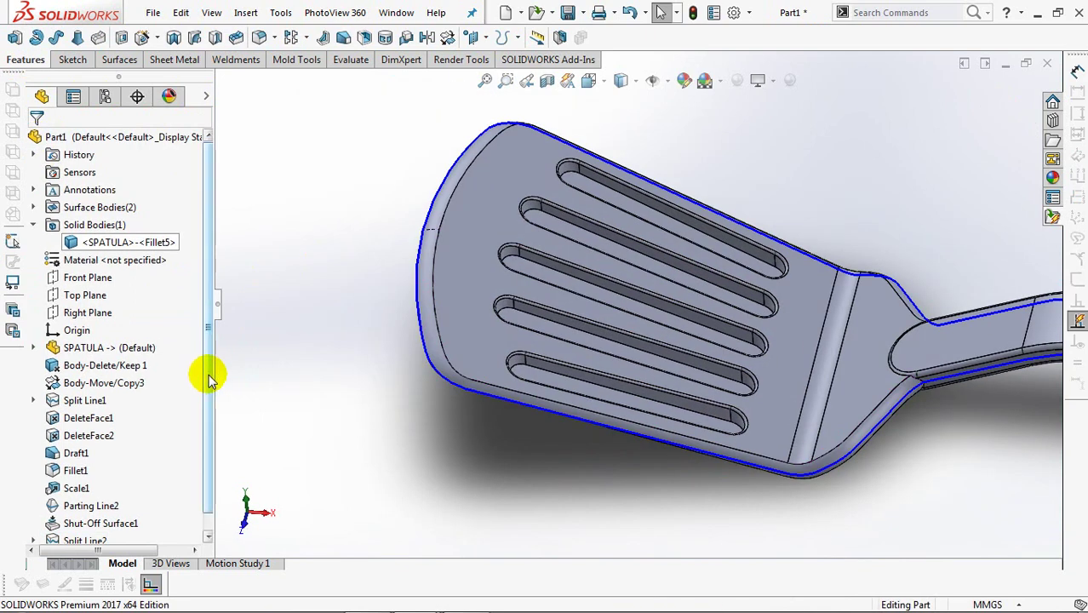
- Hide Parting Line2 and return to the isometric view
scroll(211, 358, down, 1)
click(100, 494)
click(97, 471)
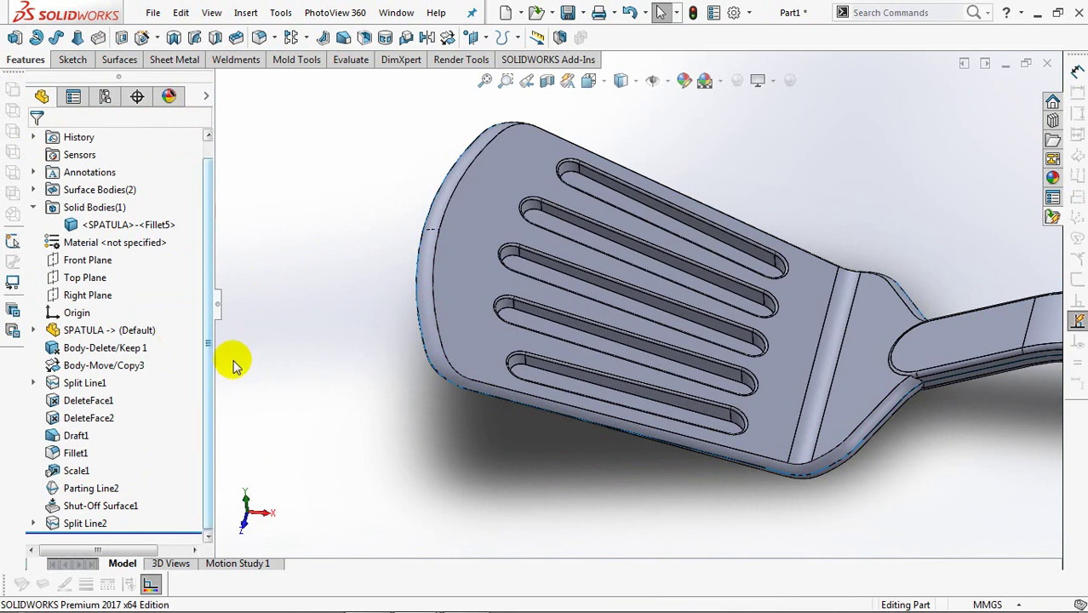
key(ctrl+7)
- Convert the four spatula shaft edges into Front Plane sketch lines totalling 266.89 mm
click(88, 260)
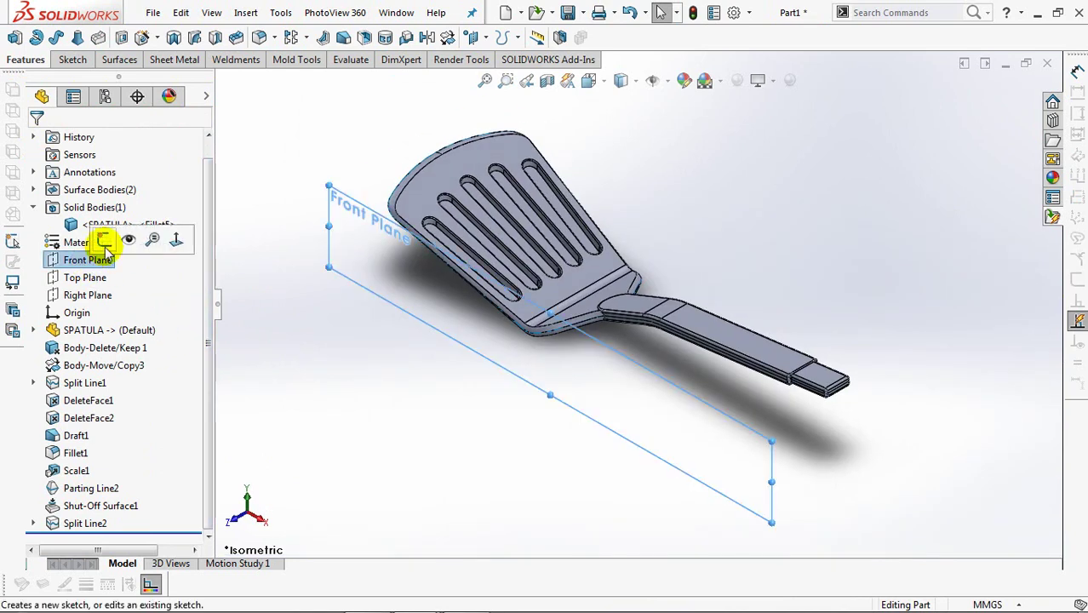
click(111, 239)
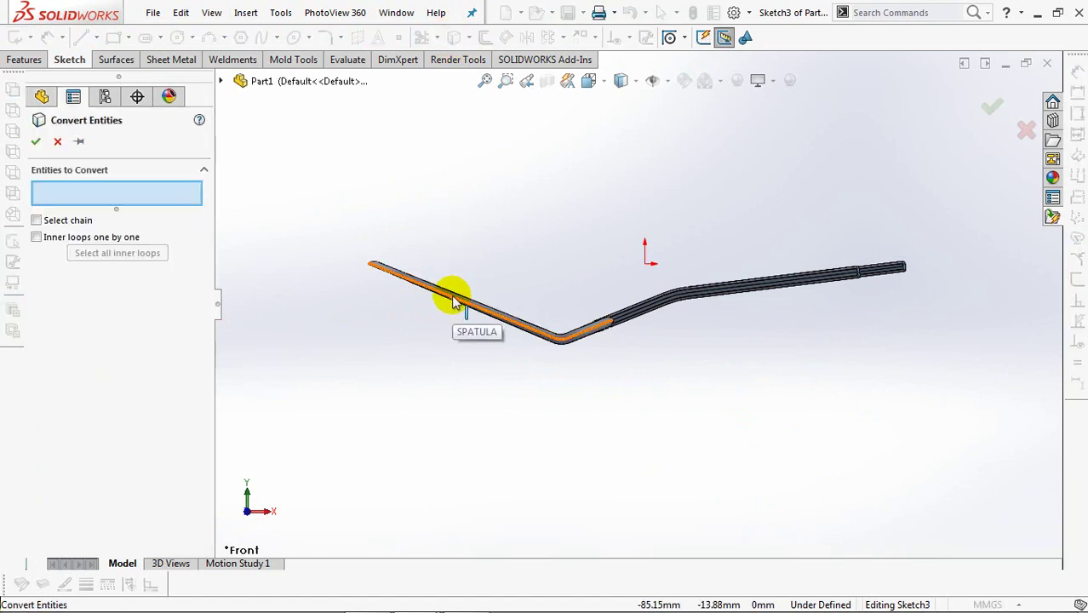
click(451, 298)
scroll(710, 282, down, 2)
scroll(596, 345, down, 3)
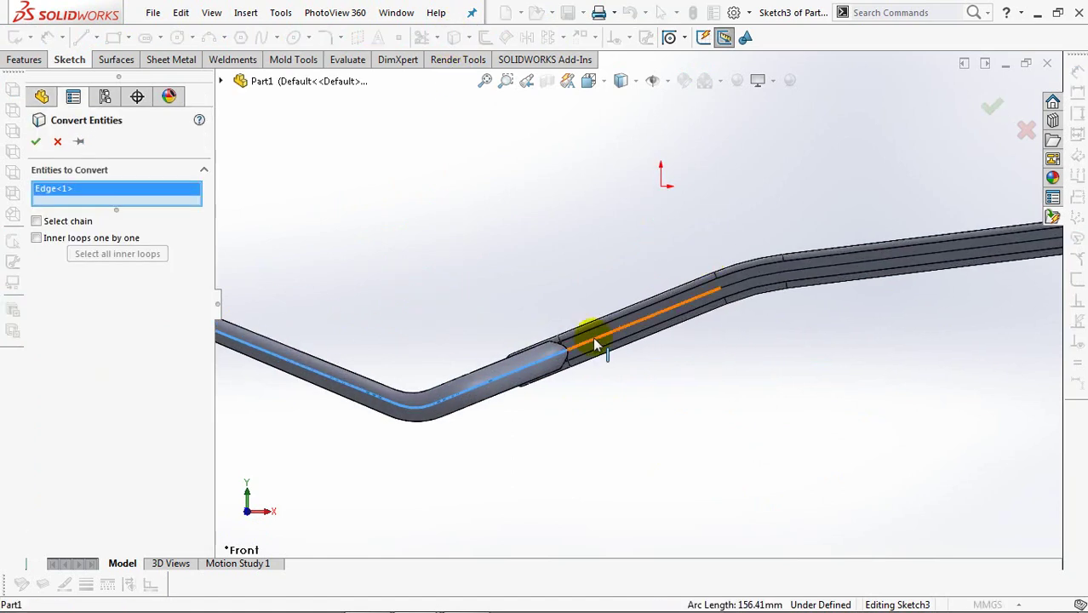
click(729, 286)
click(771, 291)
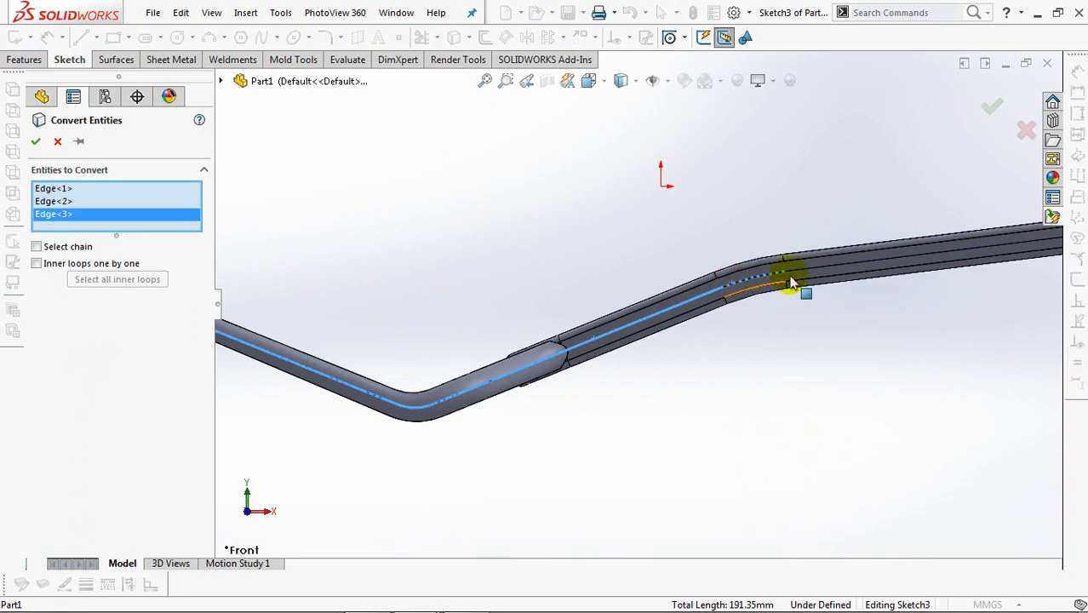
click(781, 300)
scroll(836, 316, up, 2)
scroll(818, 326, up, 1)
scroll(814, 319, up, 1)
scroll(715, 247, up, 2)
scroll(709, 273, up, 1)
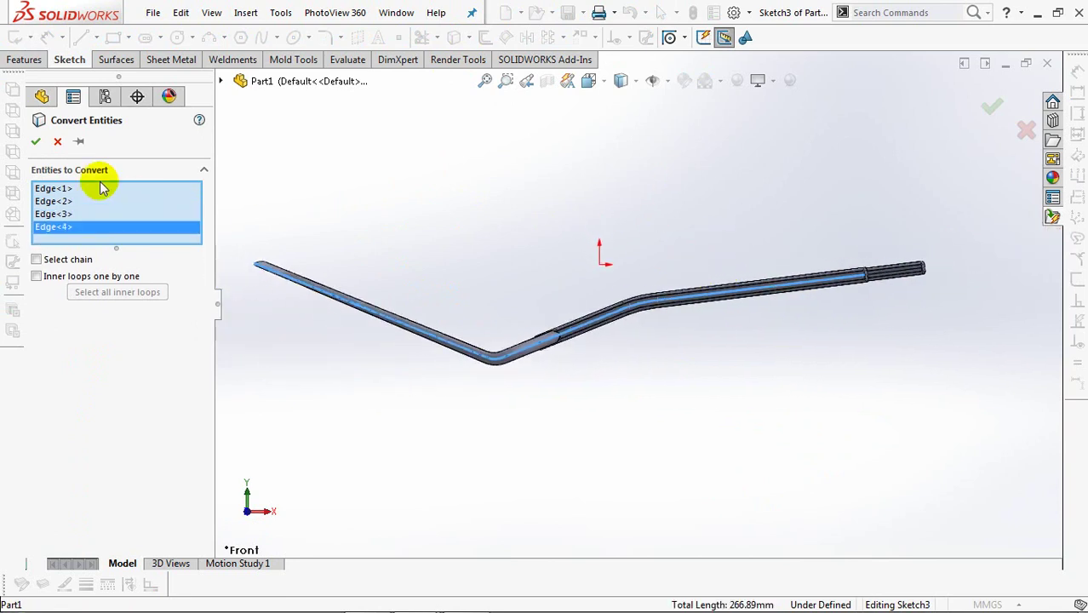
middle_drag(260, 212, 362, 258)
click(36, 143)
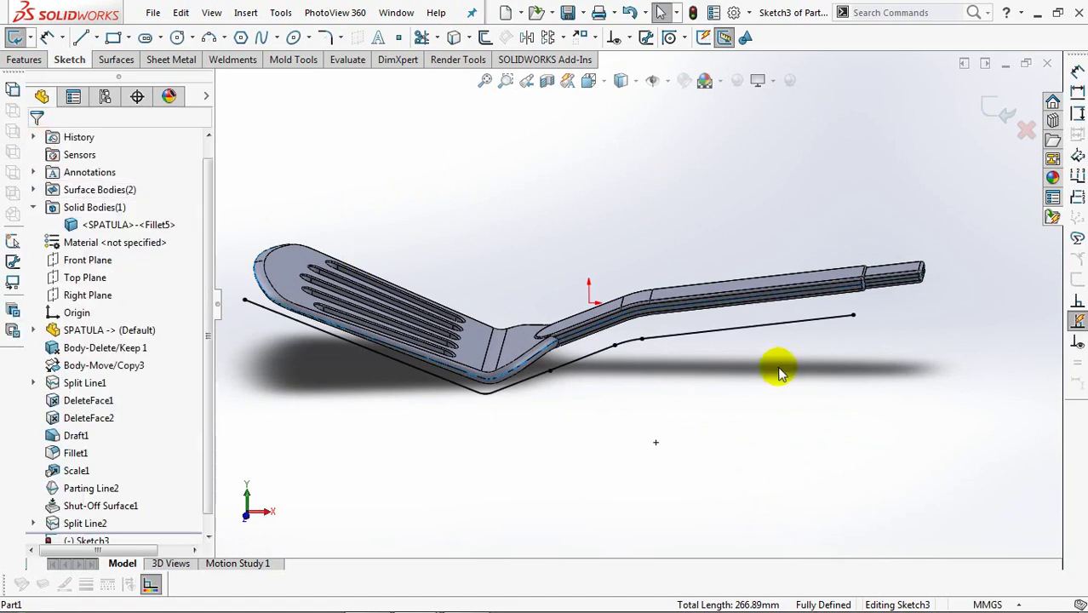
key(ctrl+1)
- Drag the path's right endpoint to the handle tip and draw a horizontal line off the left end
click(852, 280)
click(856, 273)
drag(885, 278, 923, 265)
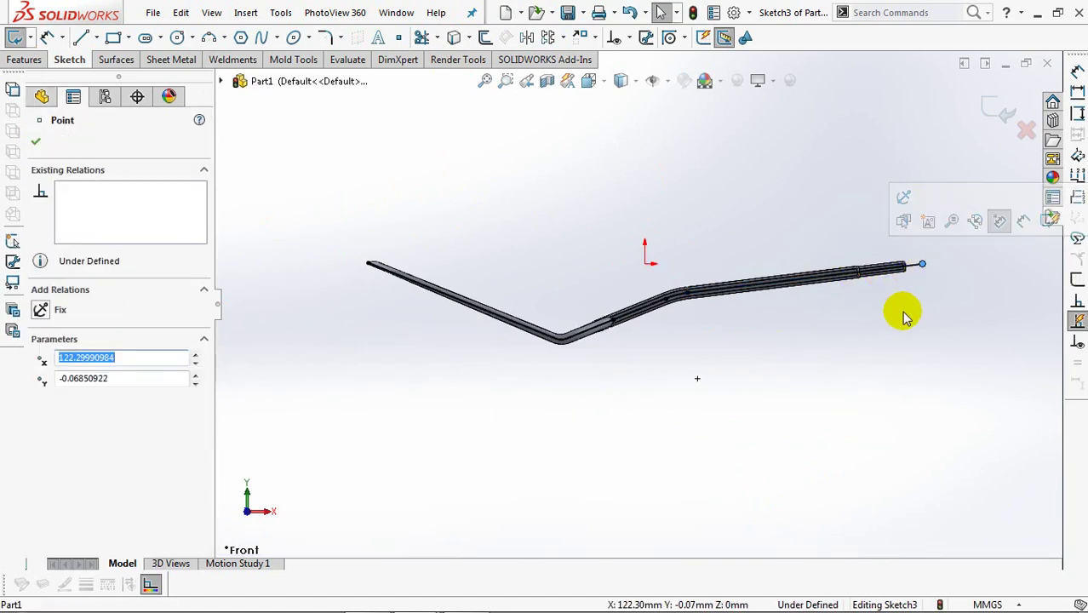
key(Escape)
scroll(330, 291, down, 2)
key(l)
click(384, 250)
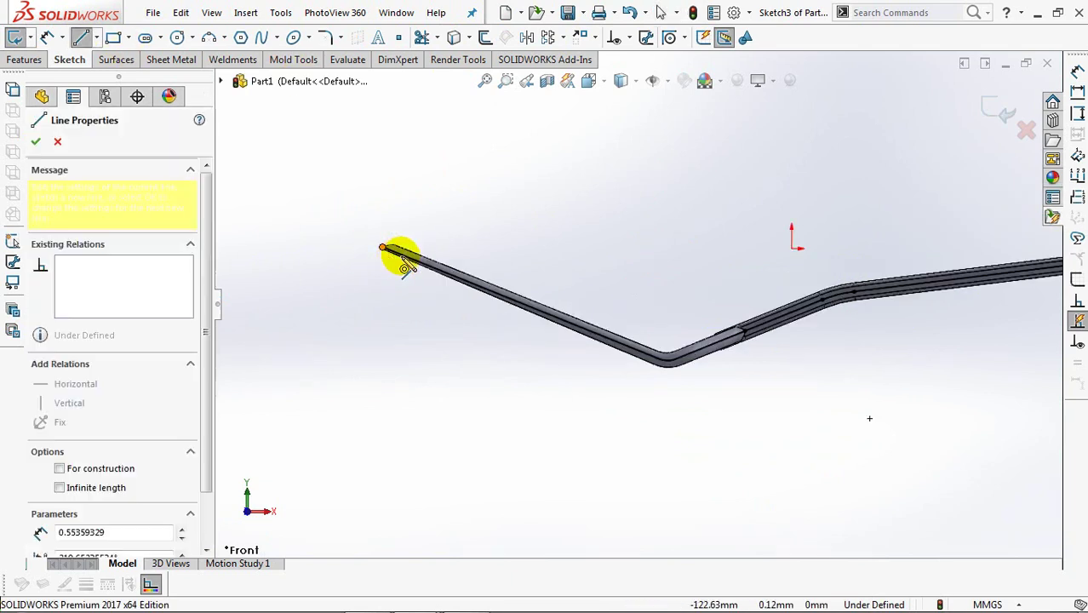
click(341, 230)
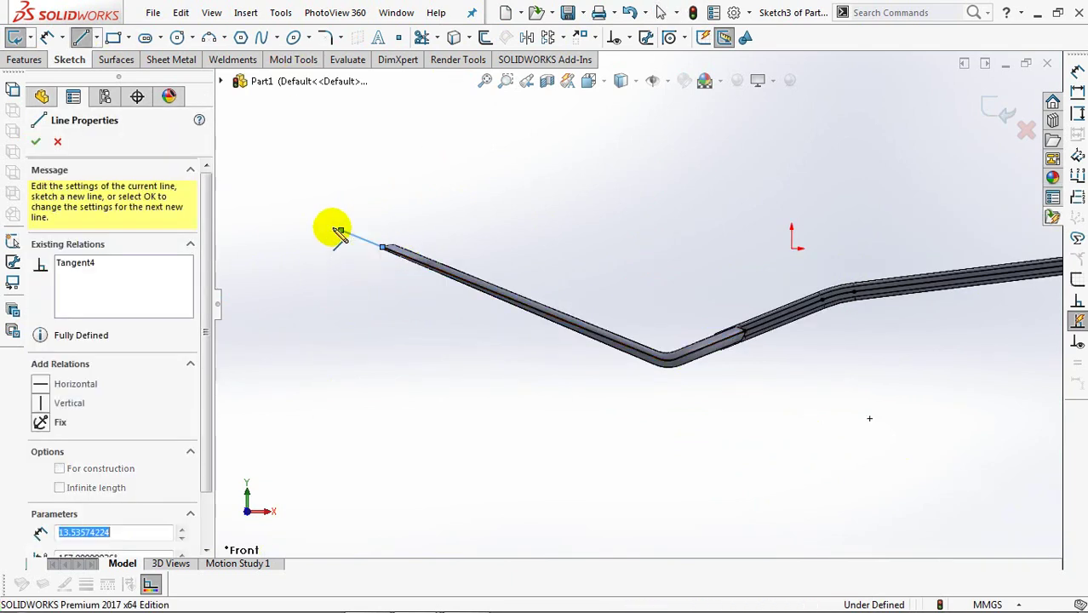
click(239, 231)
key(Escape)
- Draw a 48.46 horizontal line extending the path's right end
key(f)
drag(911, 280, 930, 283)
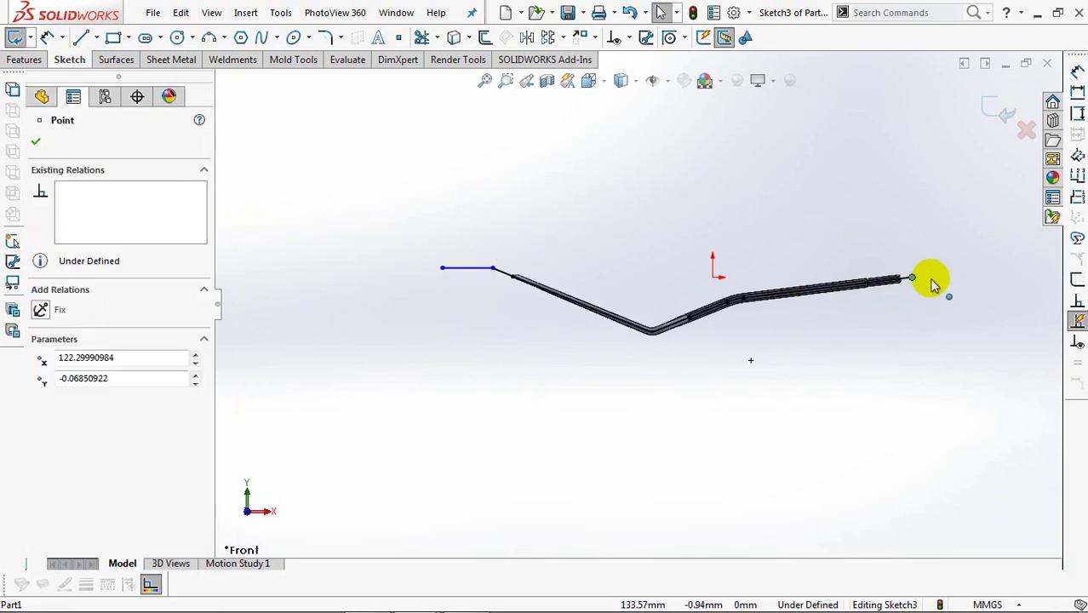
click(81, 36)
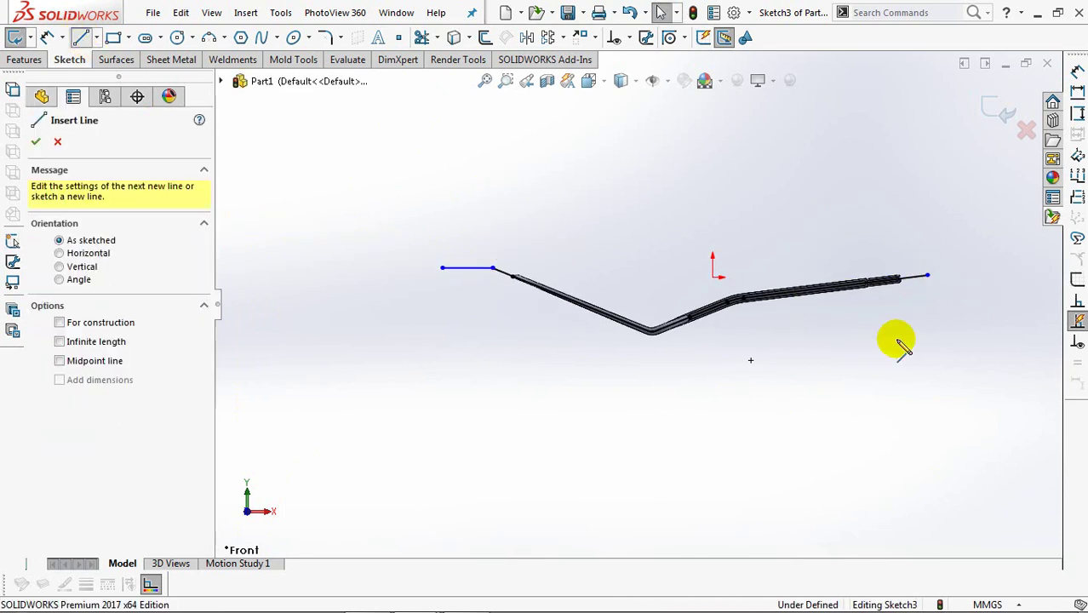
click(927, 277)
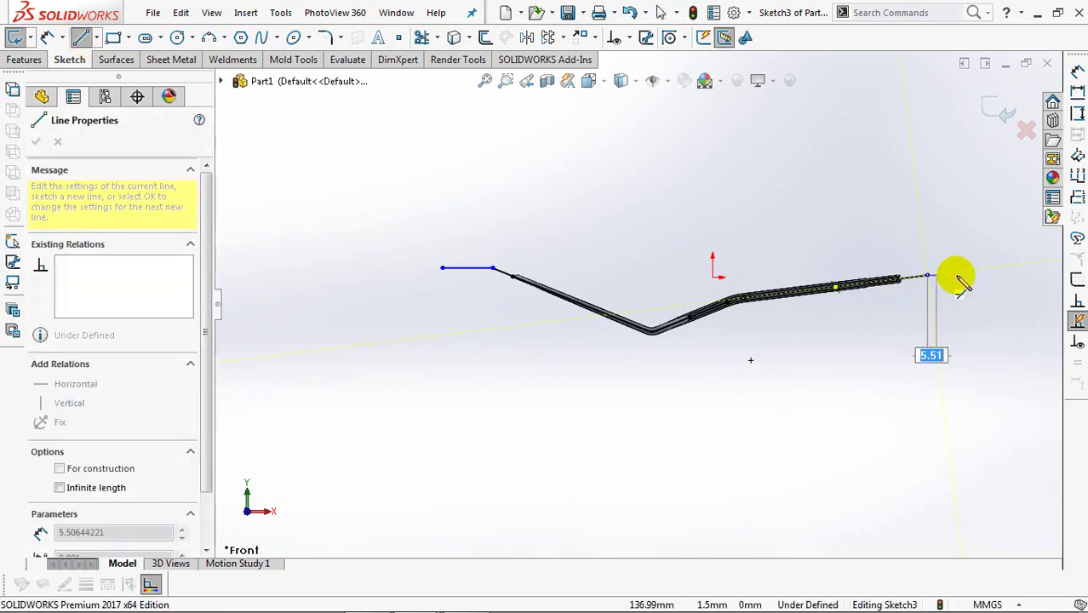
click(1008, 276)
right_click(998, 278)
click(989, 287)
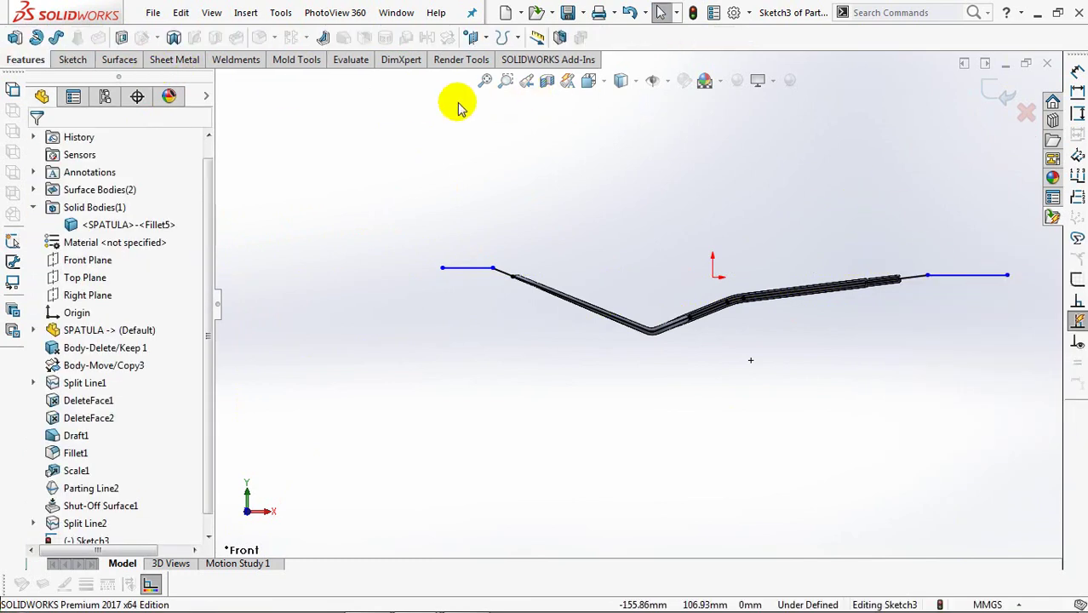
- Make the left and right end lines collinear
click(73, 60)
click(628, 37)
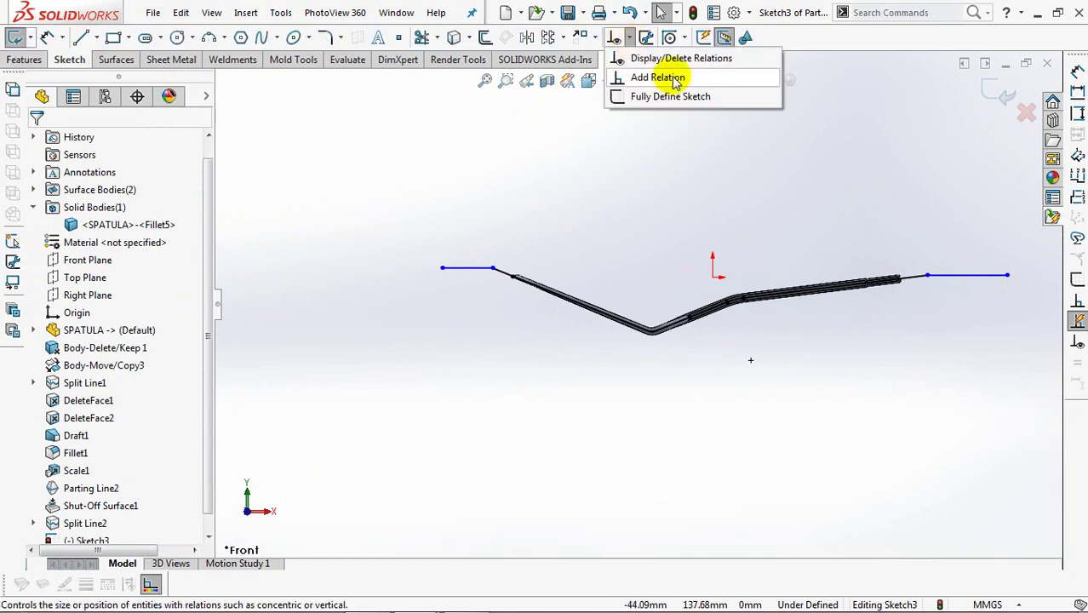
click(661, 75)
click(448, 269)
click(942, 275)
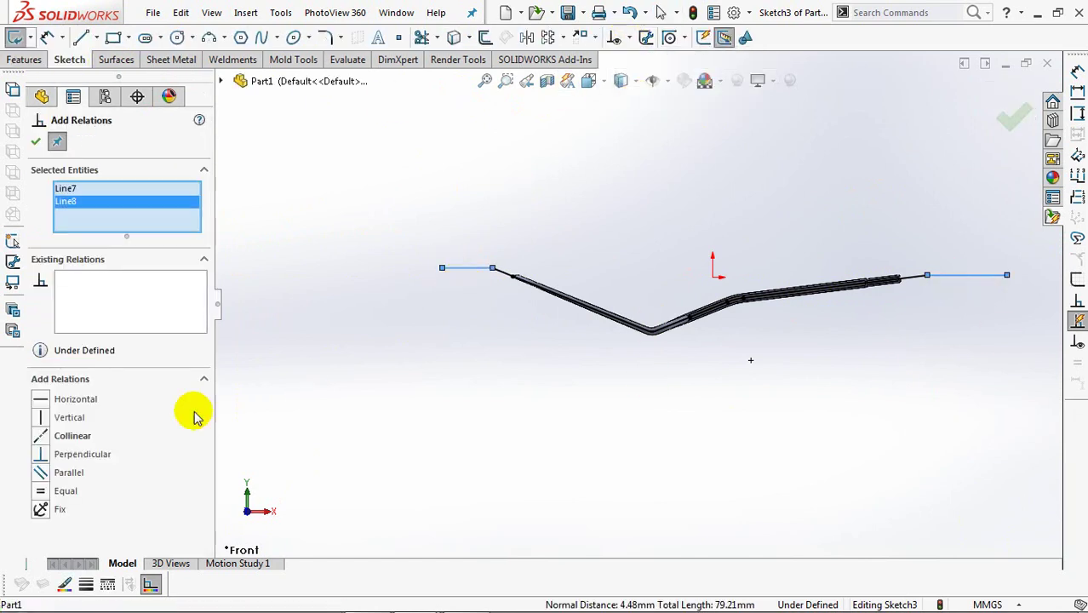
click(39, 143)
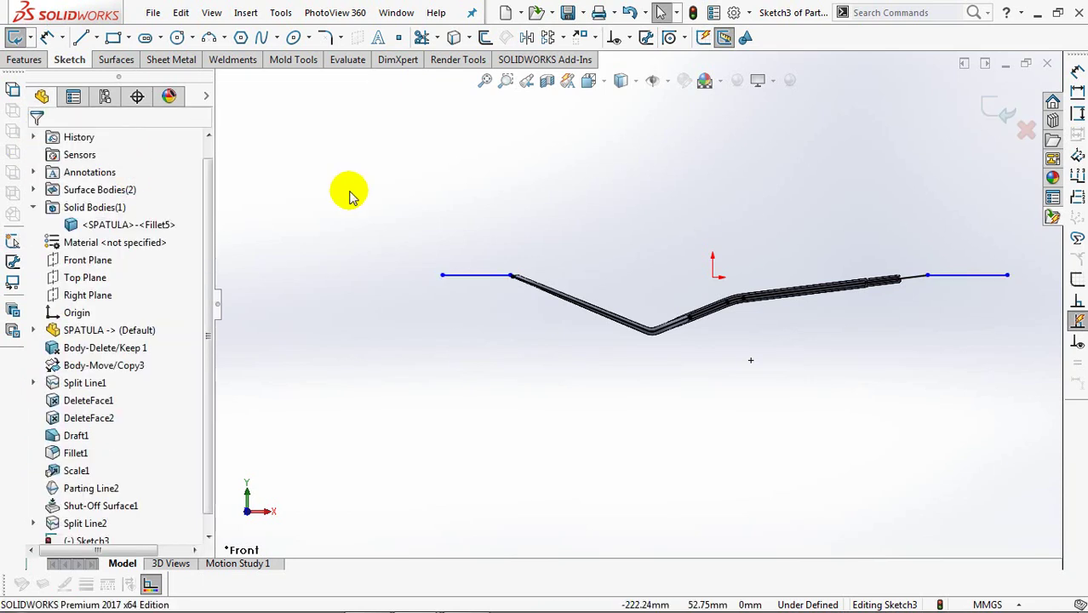
- Dimension the left line 3 mm from the origin and the overall path length 410
click(47, 36)
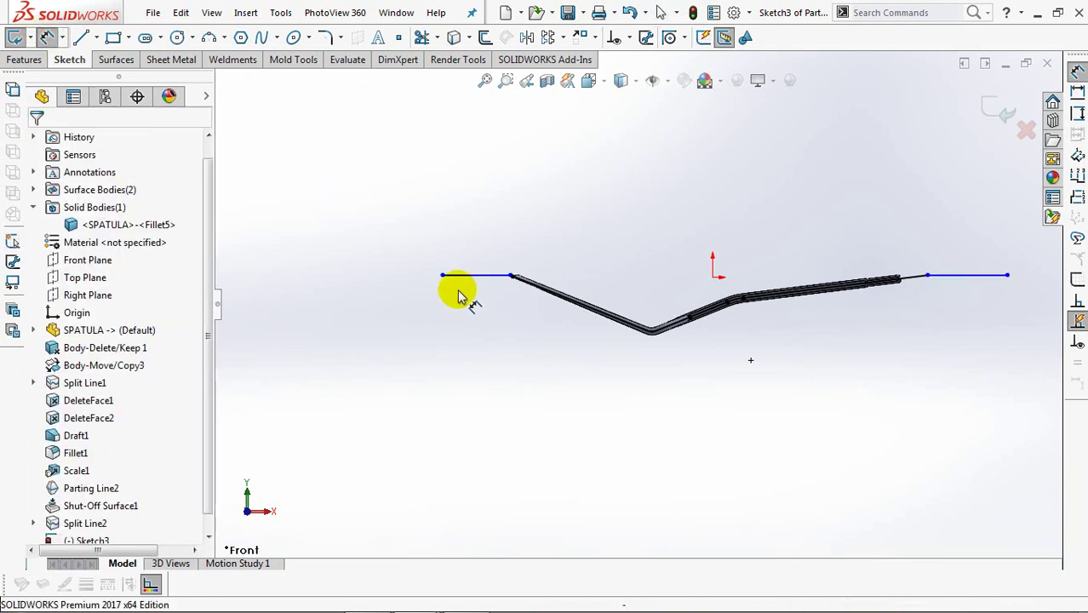
click(456, 275)
click(711, 280)
click(388, 286)
text(3)
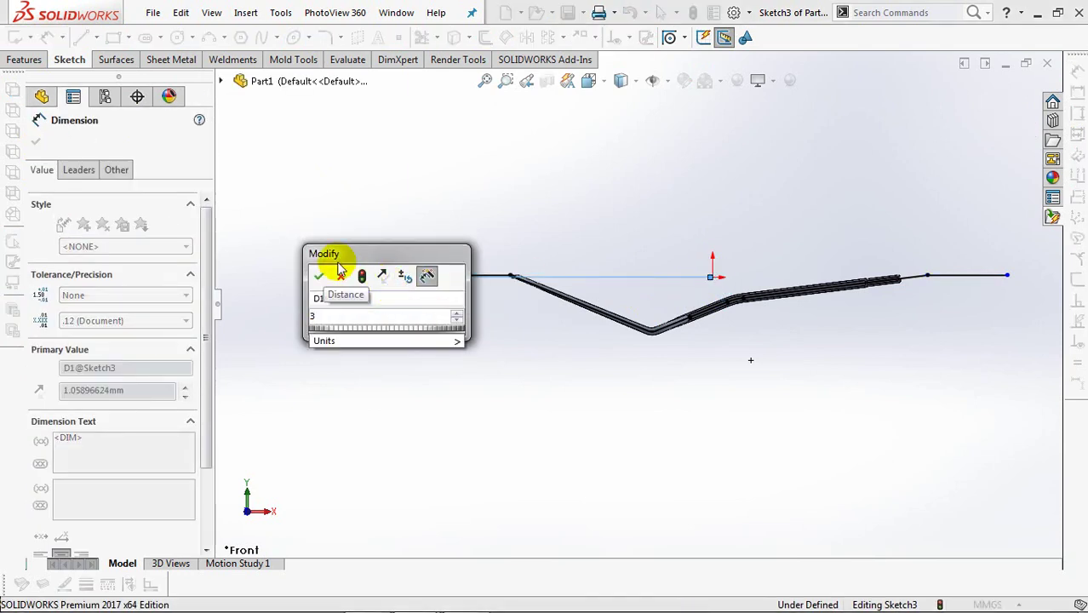
click(318, 276)
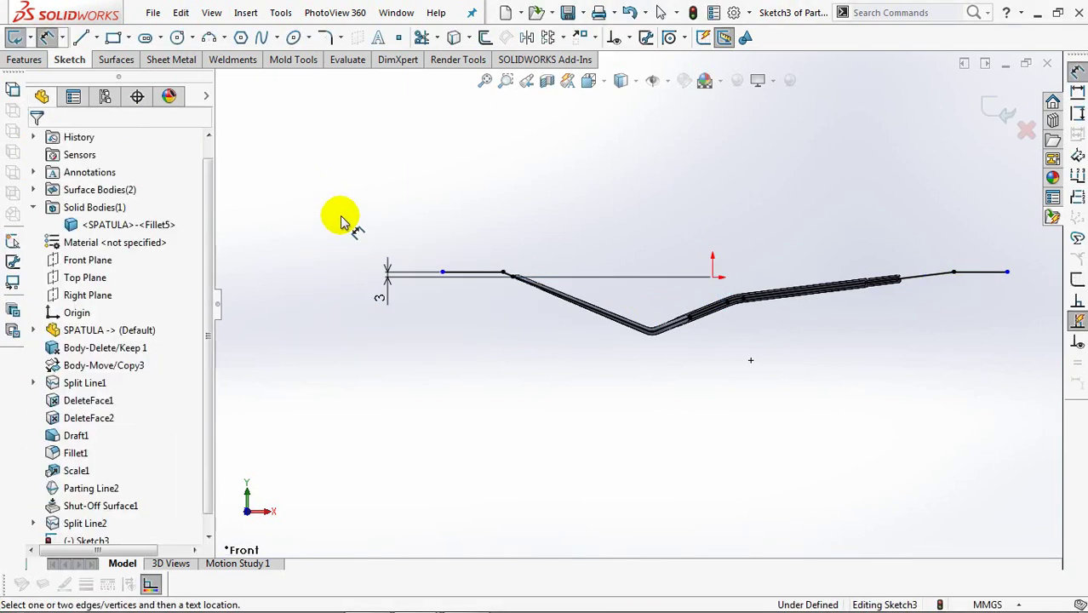
click(442, 272)
click(1007, 273)
click(731, 180)
text(410)
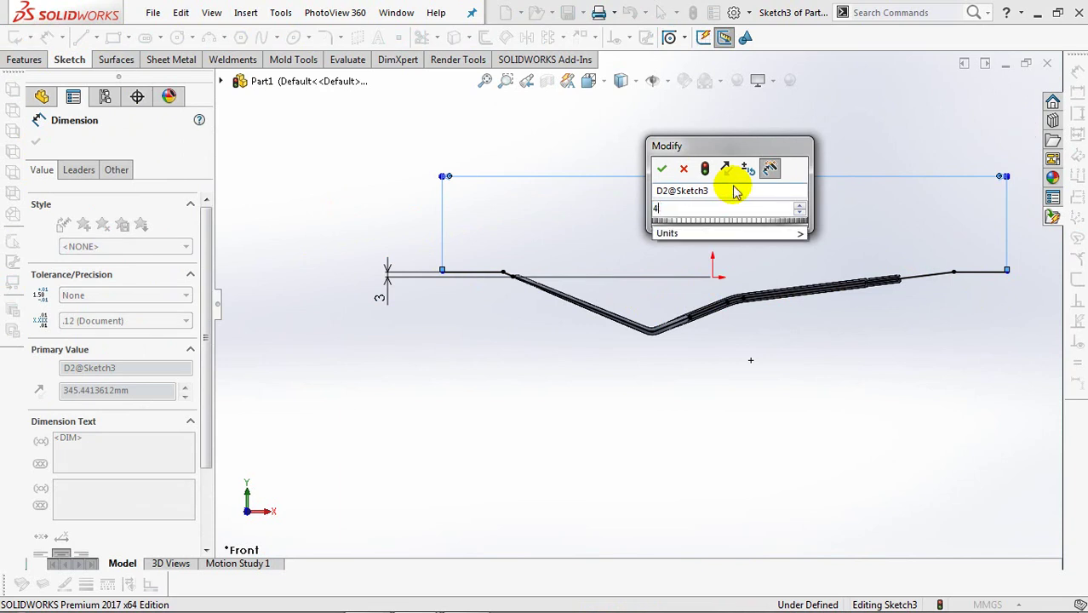
click(661, 169)
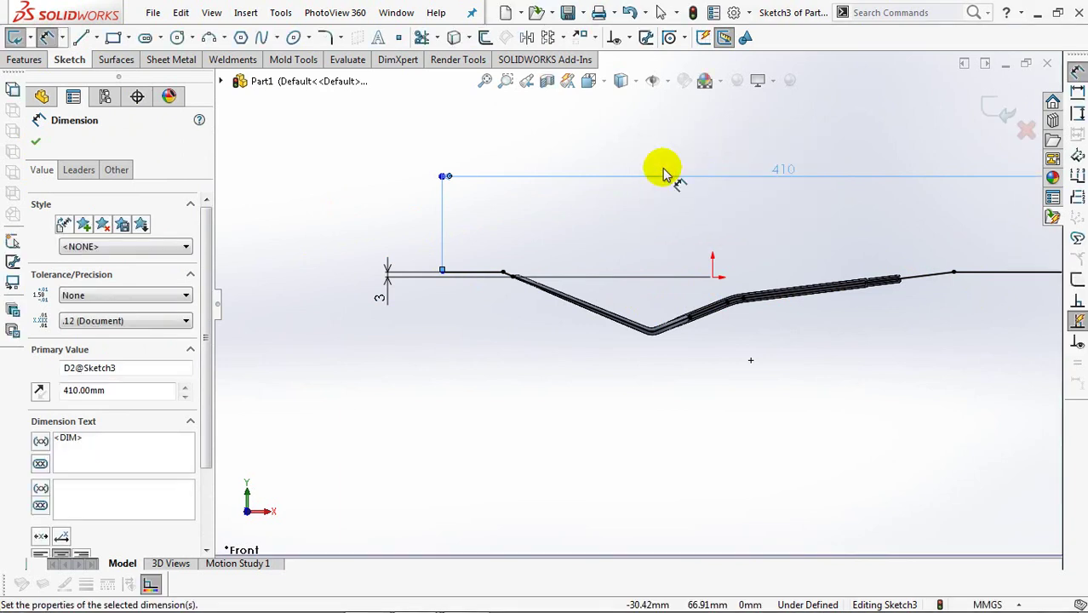
- Dimension the left end to the origin as 410/2, giving 205
click(443, 274)
click(713, 277)
click(567, 223)
text(=)
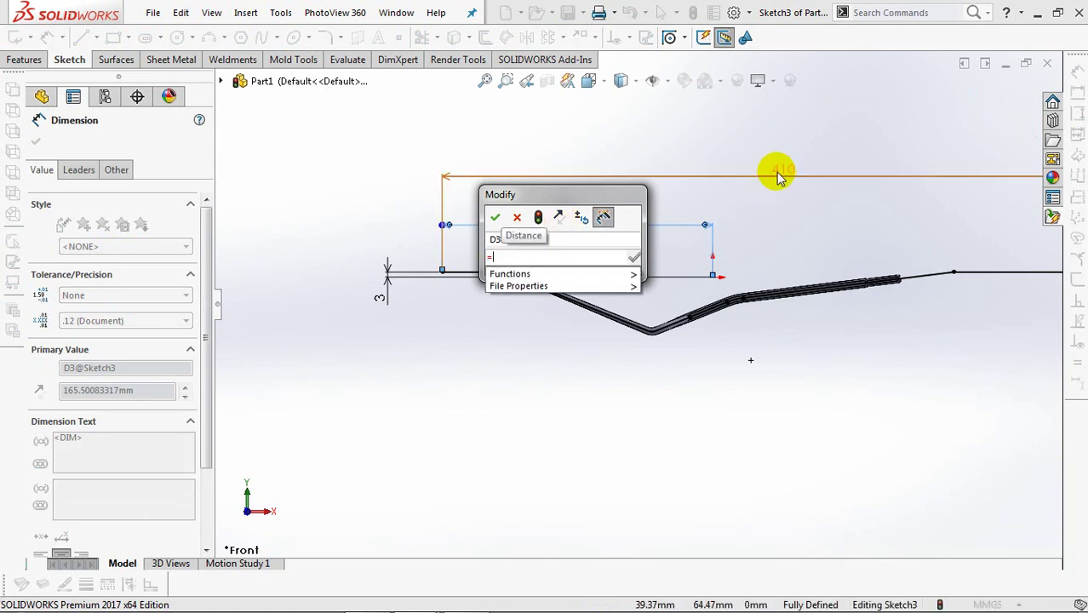
click(778, 173)
text(/2)
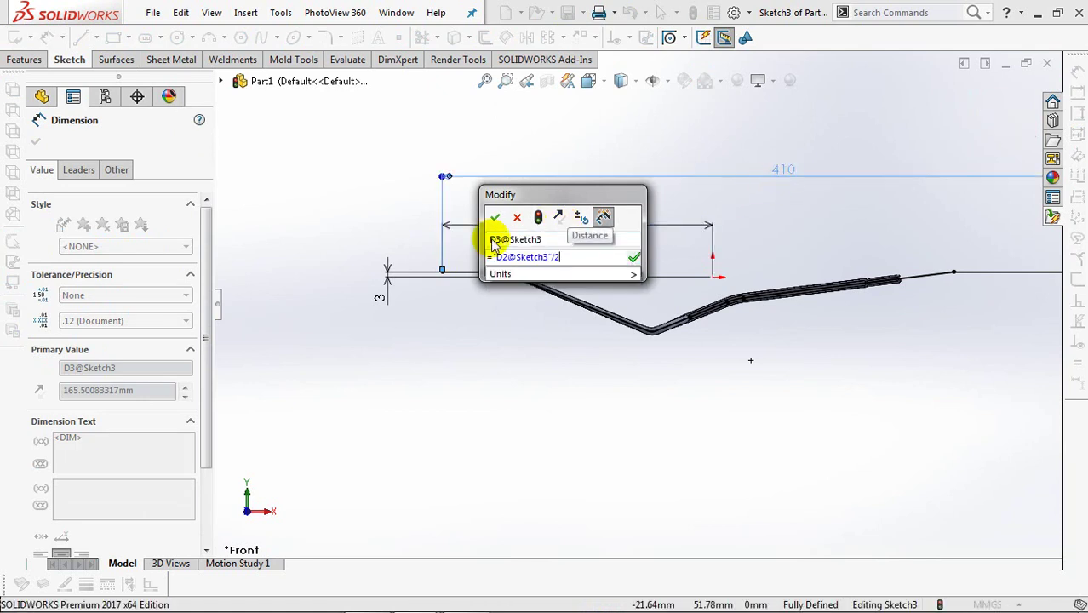
click(495, 217)
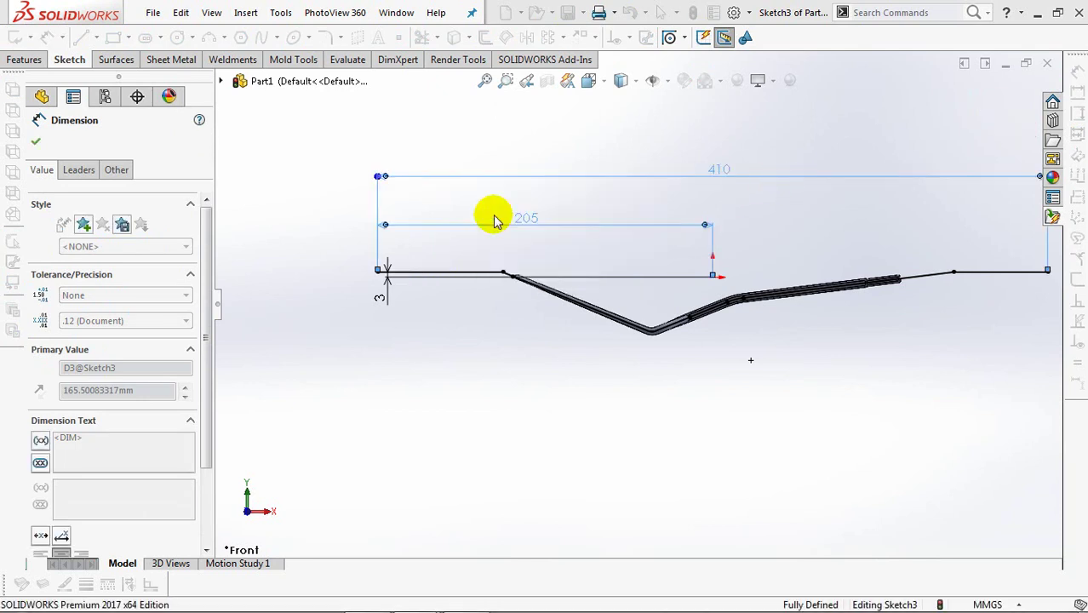
click(35, 141)
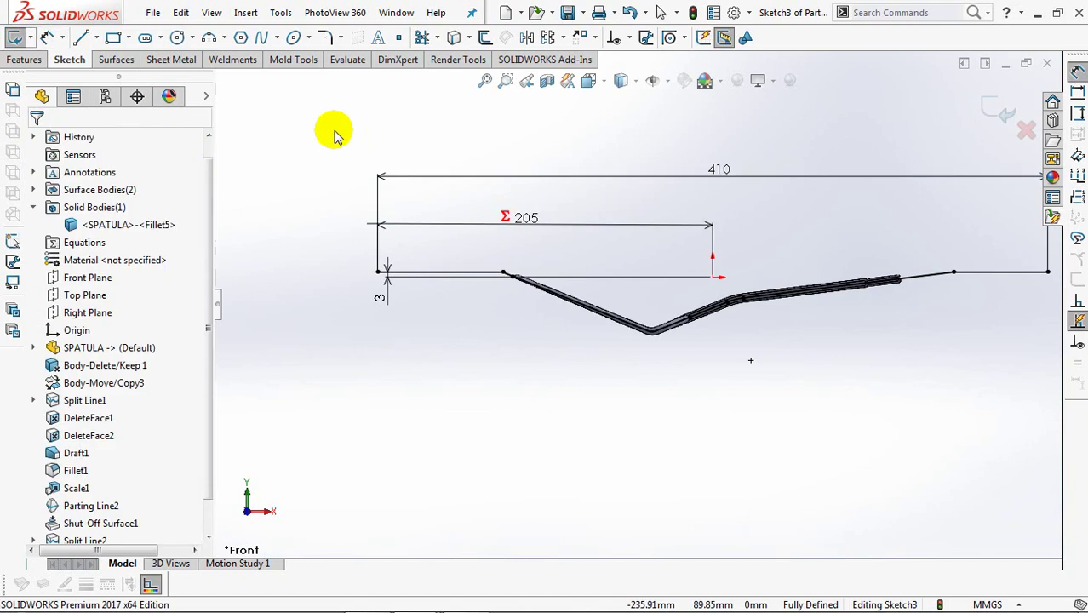
- Round the bend corners with R20 and R70 fillets and close Sketch3
click(331, 40)
click(197, 290)
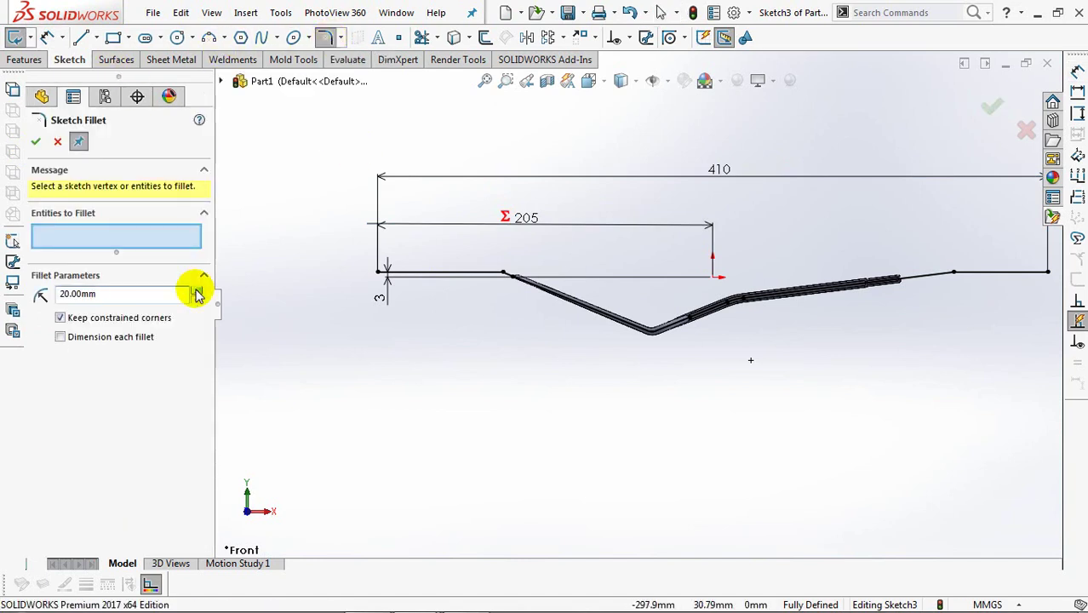
click(504, 275)
click(36, 143)
text(70)
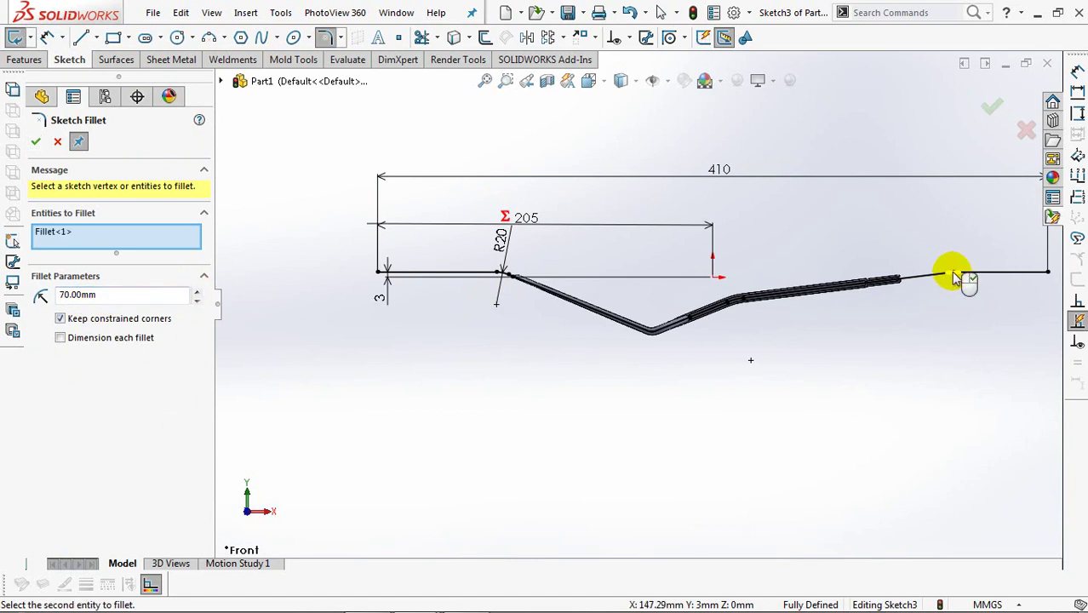
click(35, 143)
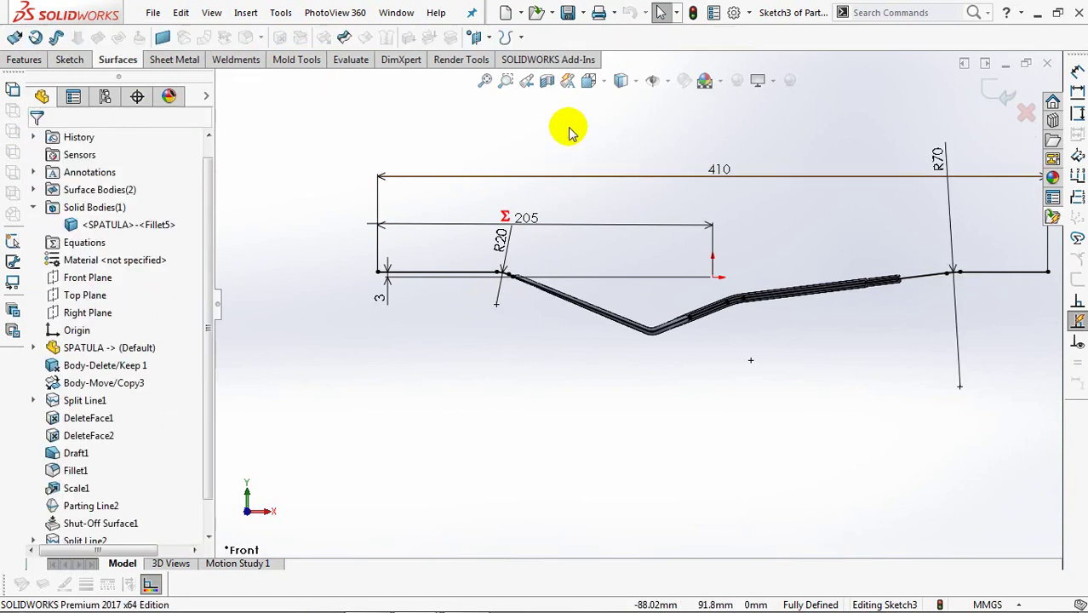
click(1001, 91)
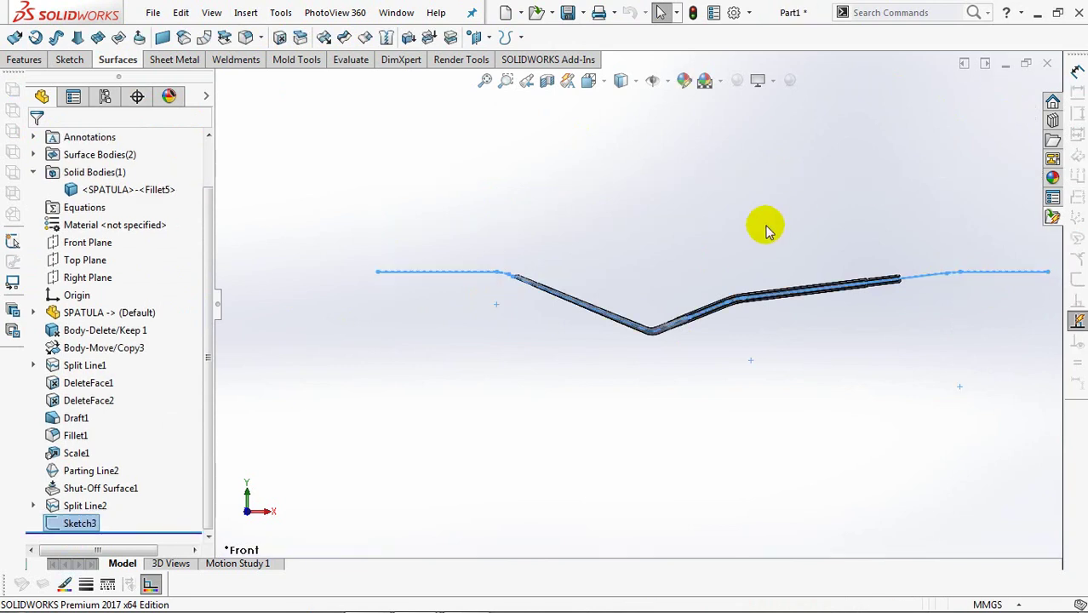
- Extrude the sketch profile into a Mid Plane surface 280 mm deep
key(ctrl+7)
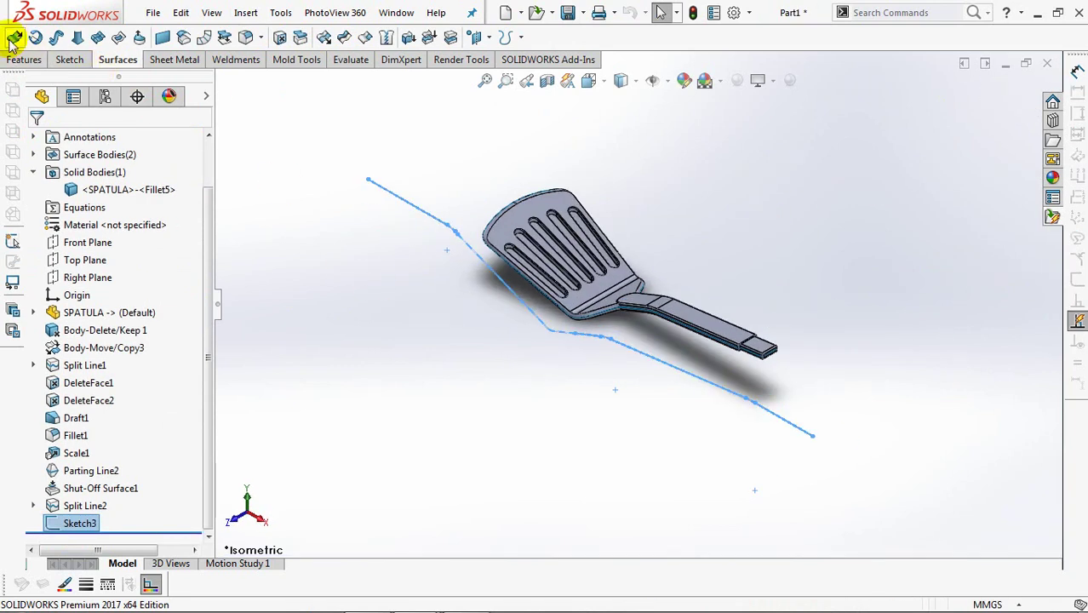
click(14, 37)
click(105, 238)
click(86, 320)
double_click(104, 294)
text(280)
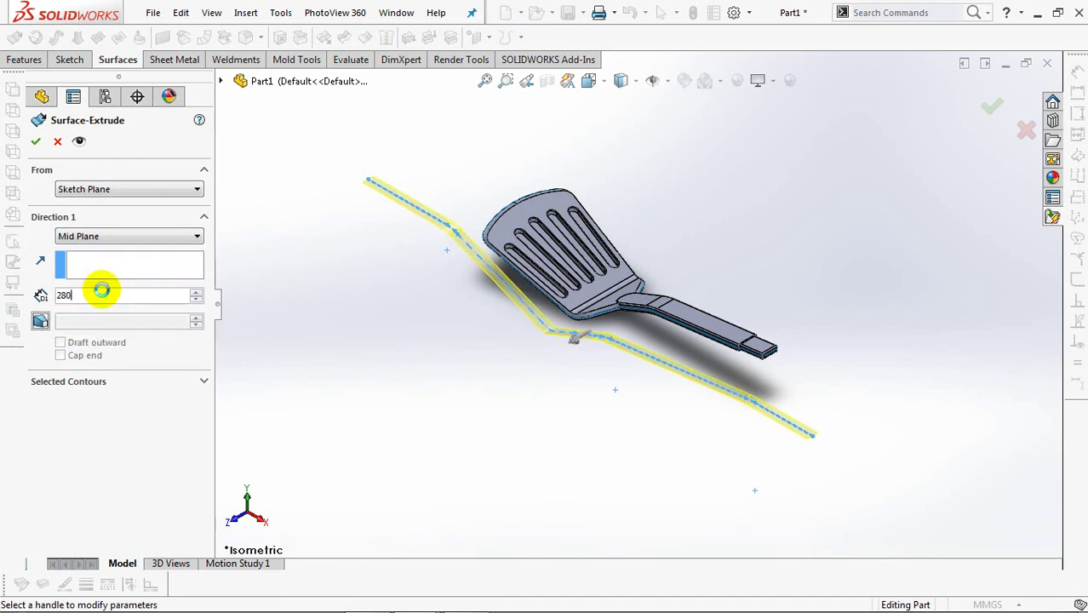
key(Return)
click(37, 142)
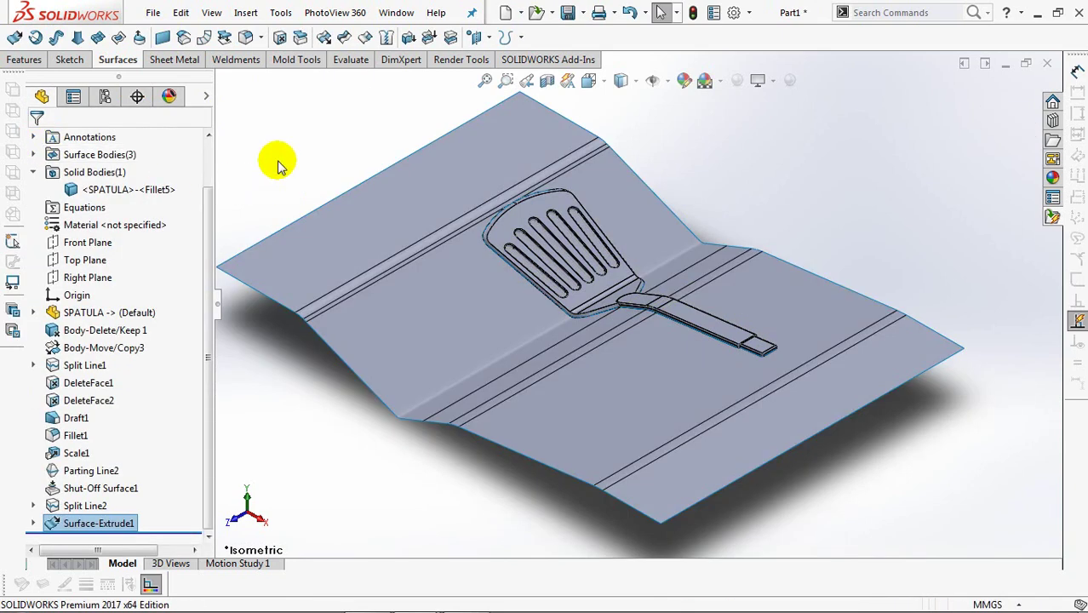
- Hide the SPATULA solid body
scroll(208, 281, up, 1)
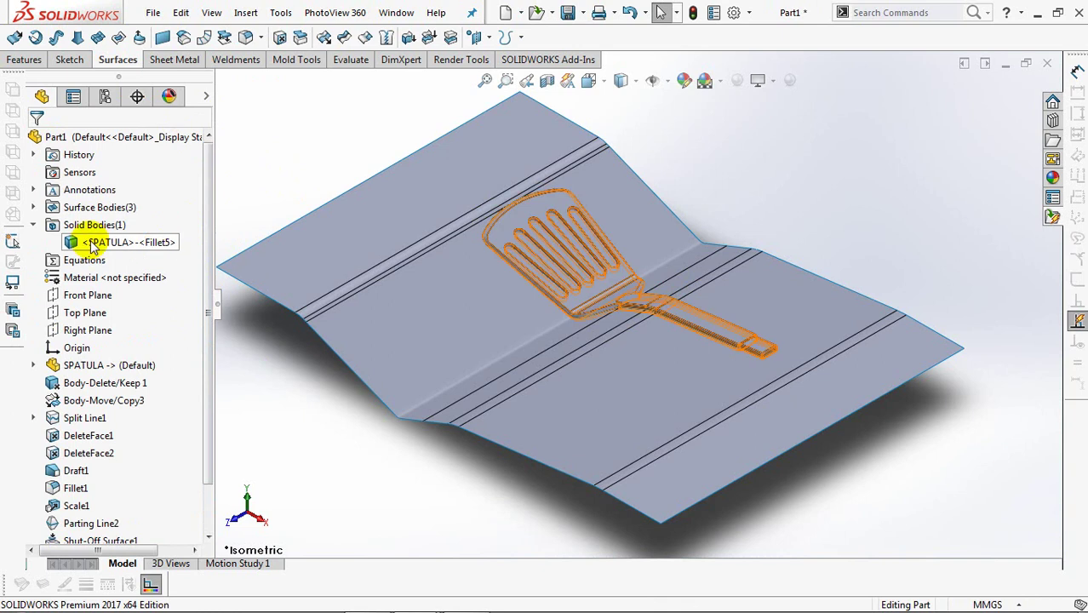
click(92, 243)
click(95, 194)
- Select the cavity and core shut-off surfaces from the surface bodies list
click(33, 208)
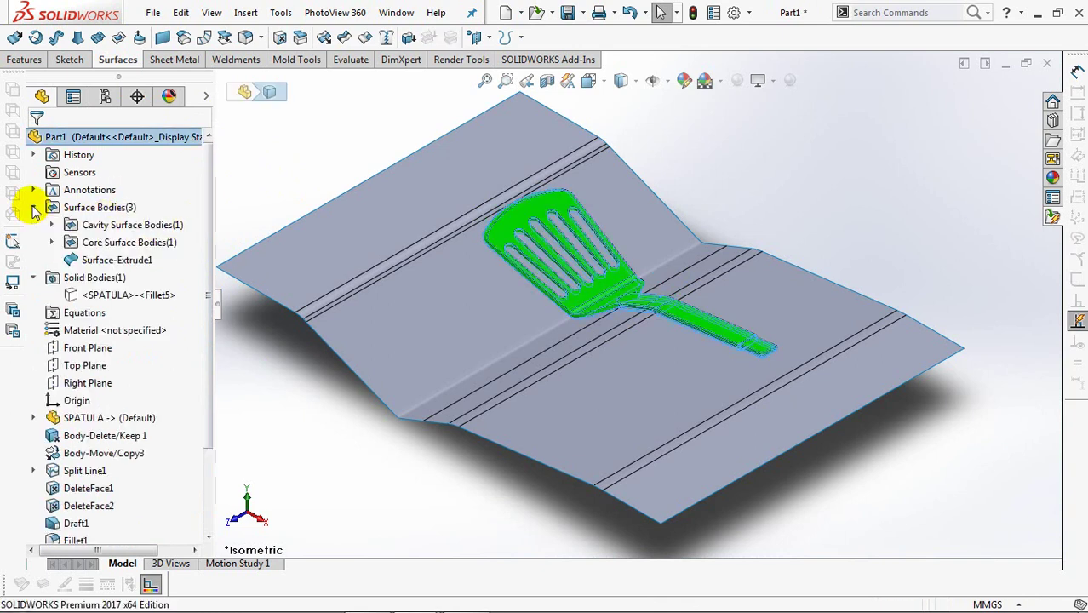
middle_drag(332, 439, 349, 431)
click(53, 225)
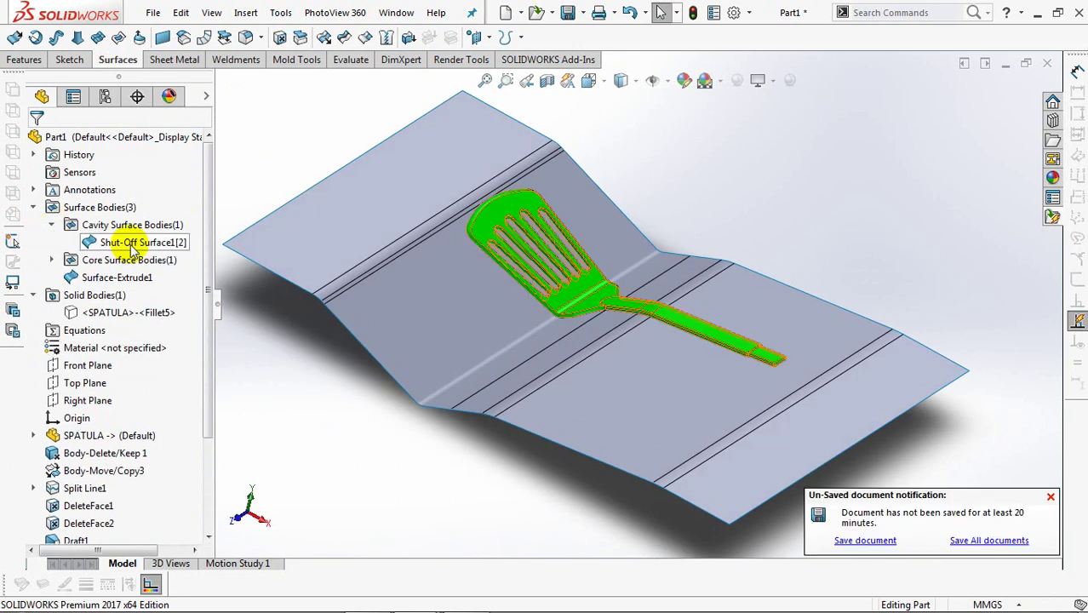
click(129, 243)
click(304, 365)
middle_drag(304, 364, 340, 243)
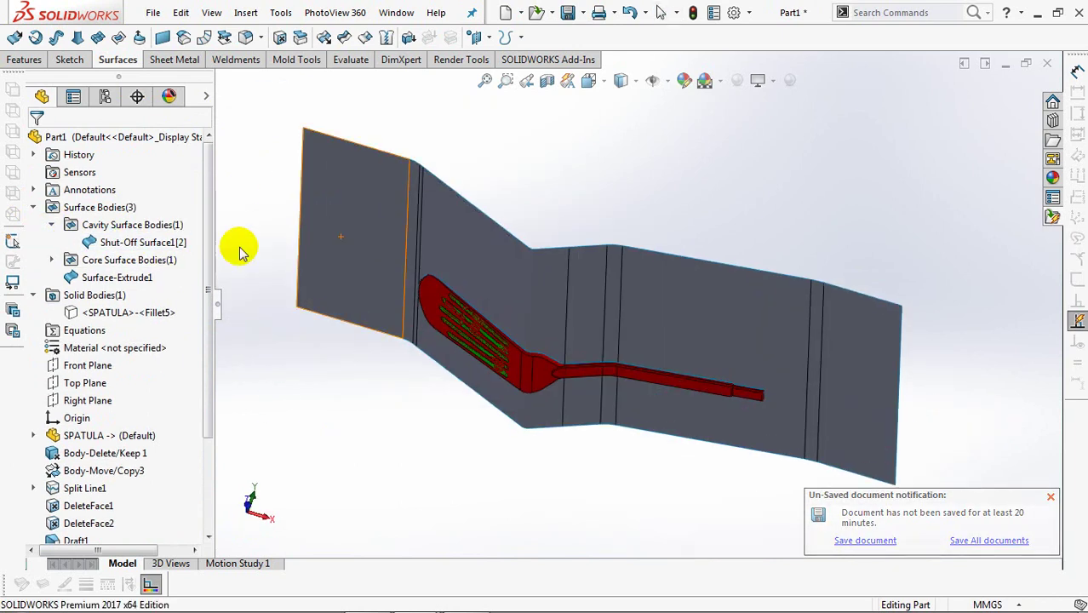
click(108, 285)
click(377, 364)
mouse_move(377, 365)
middle_down()
mouse_move(444, 418)
mouse_move(436, 435)
mouse_move(400, 426)
middle_up()
scroll(211, 388, down, 1)
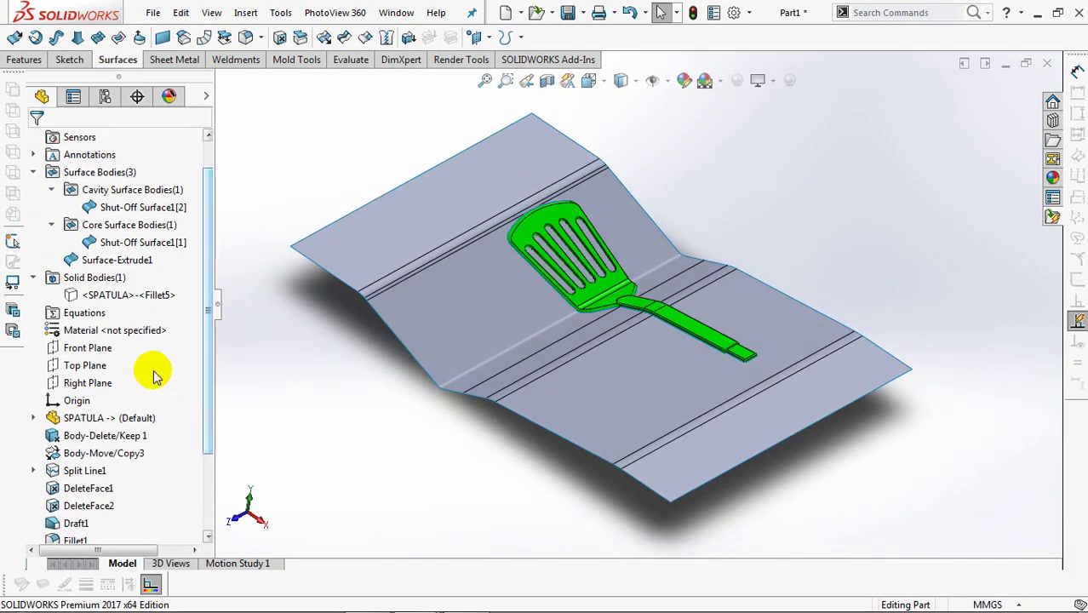
- Start a Mirror feature about the Front Plane
click(78, 349)
click(24, 59)
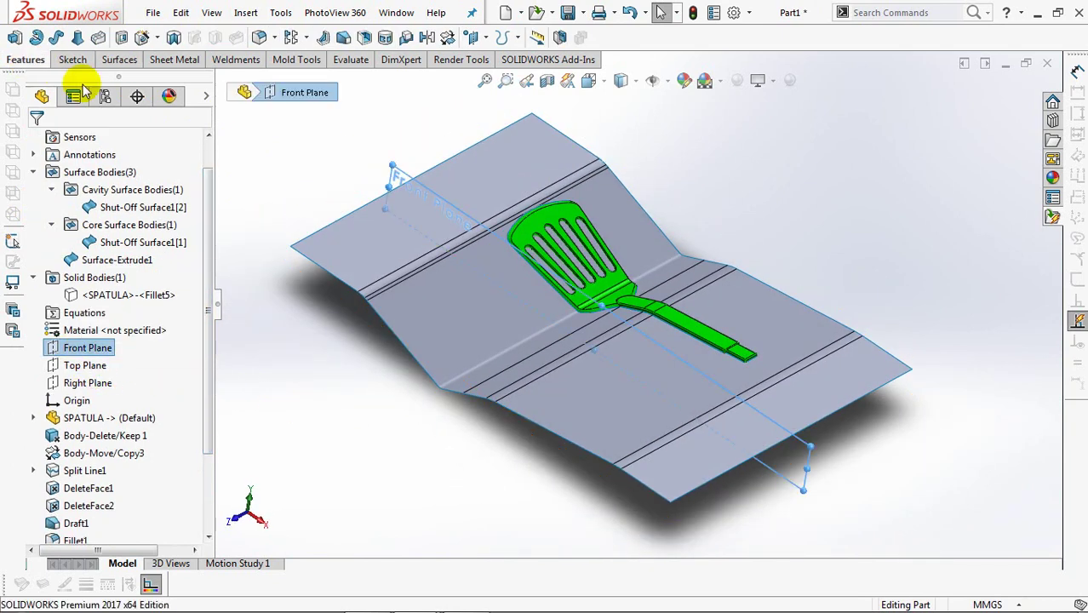
click(426, 37)
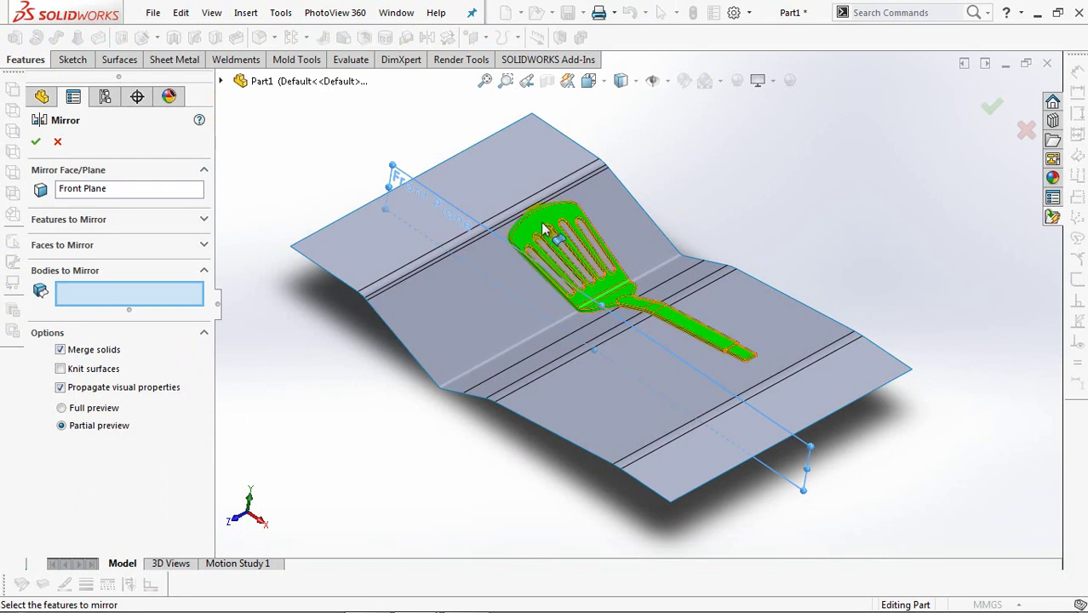
- Mirror the cavity and core shut-off surfaces across the Front Plane
click(549, 288)
middle_drag(587, 212, 552, 332)
click(450, 316)
middle_drag(359, 443, 382, 472)
click(36, 141)
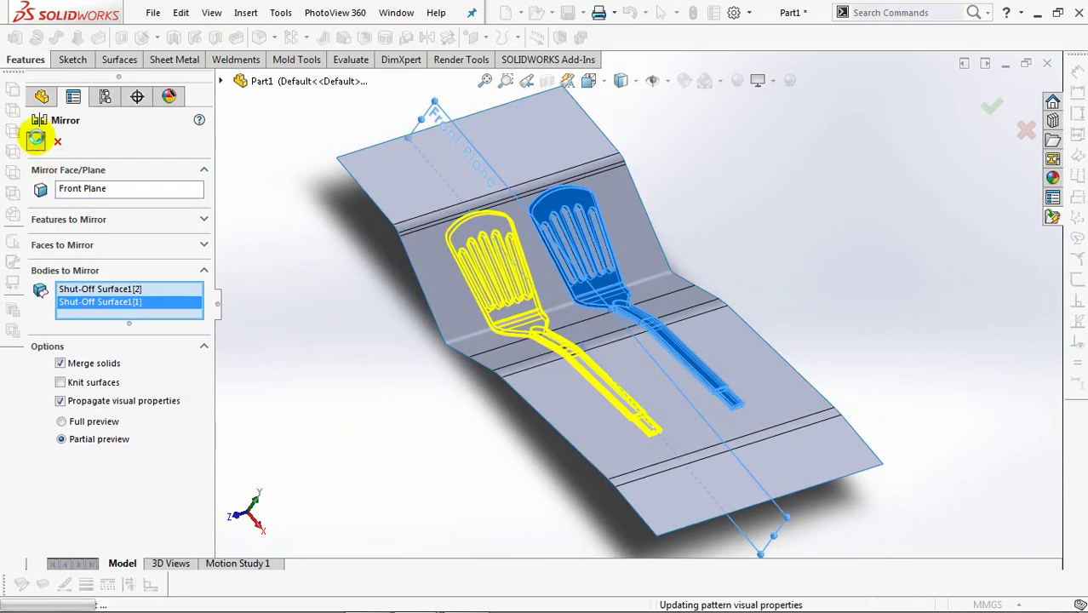
middle_drag(404, 339, 384, 392)
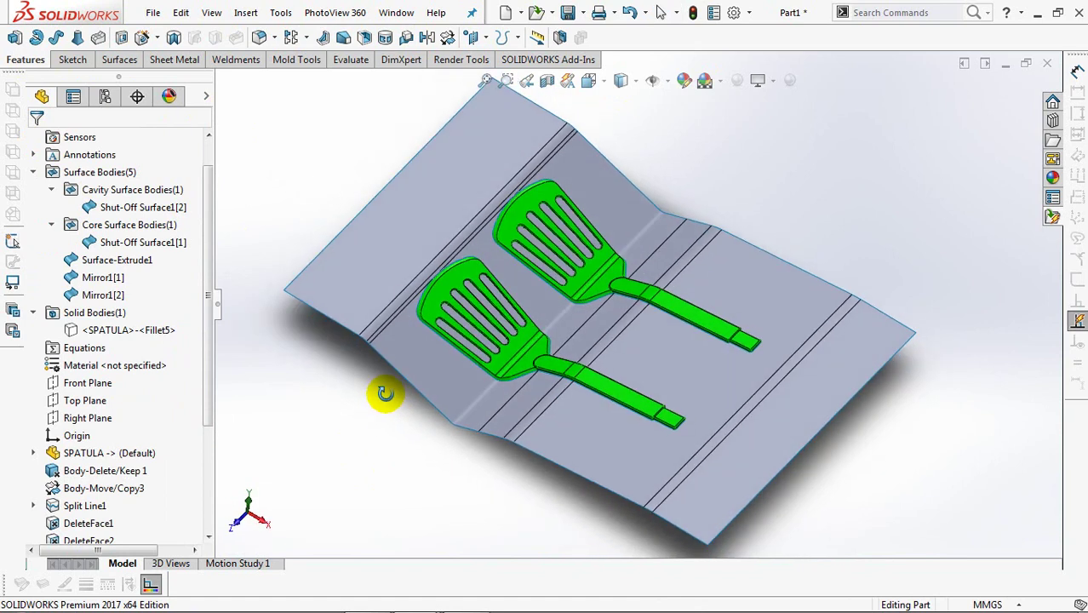
- Mutually trim the extruded parting surface with both spatula surfaces, keeping the outer piece
click(119, 61)
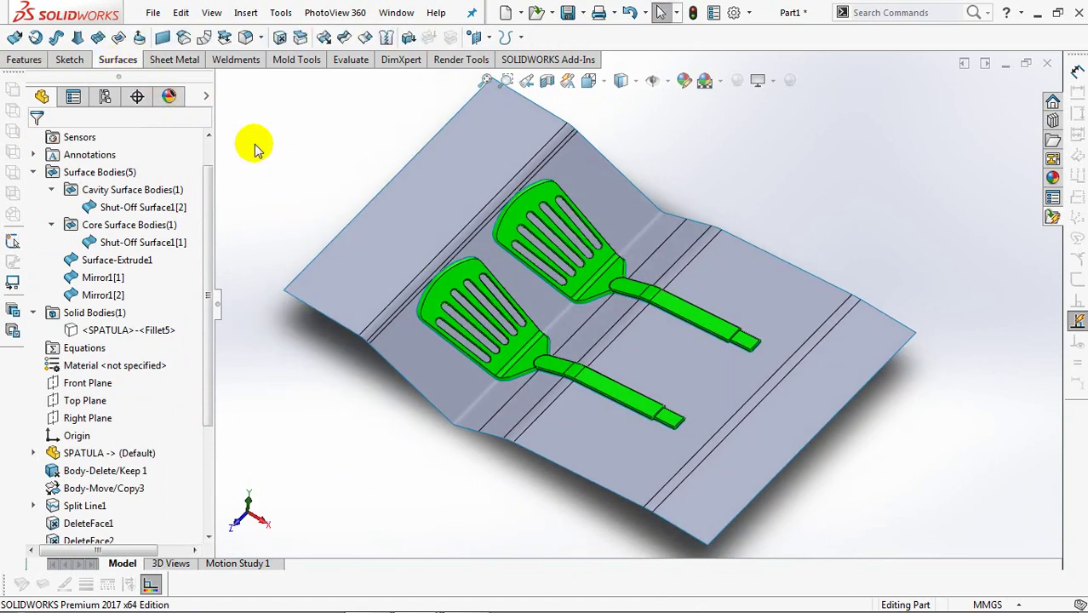
click(344, 38)
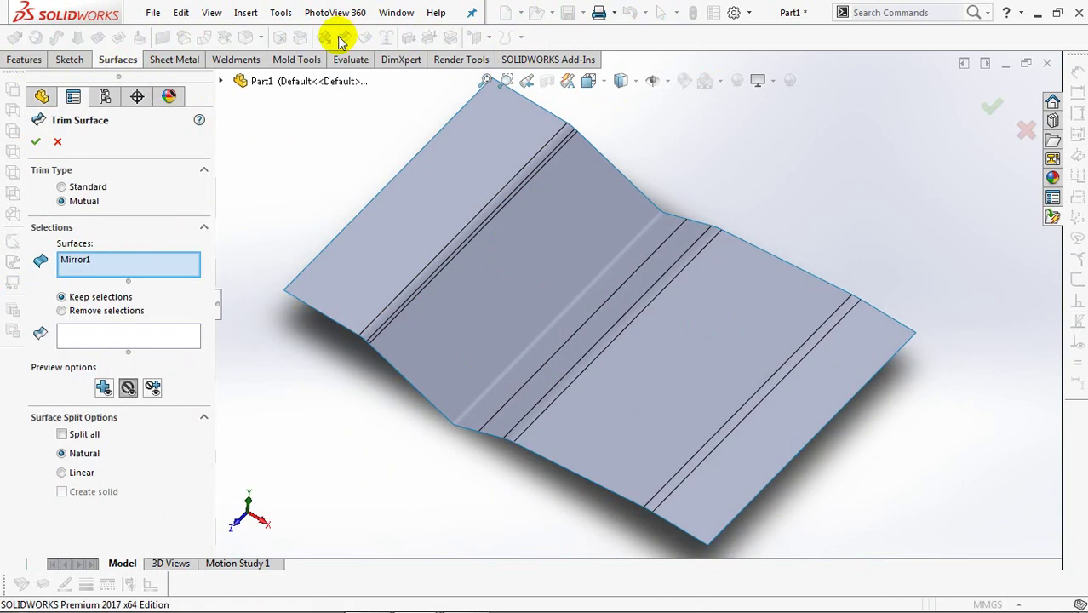
right_click(114, 266)
click(119, 277)
click(391, 245)
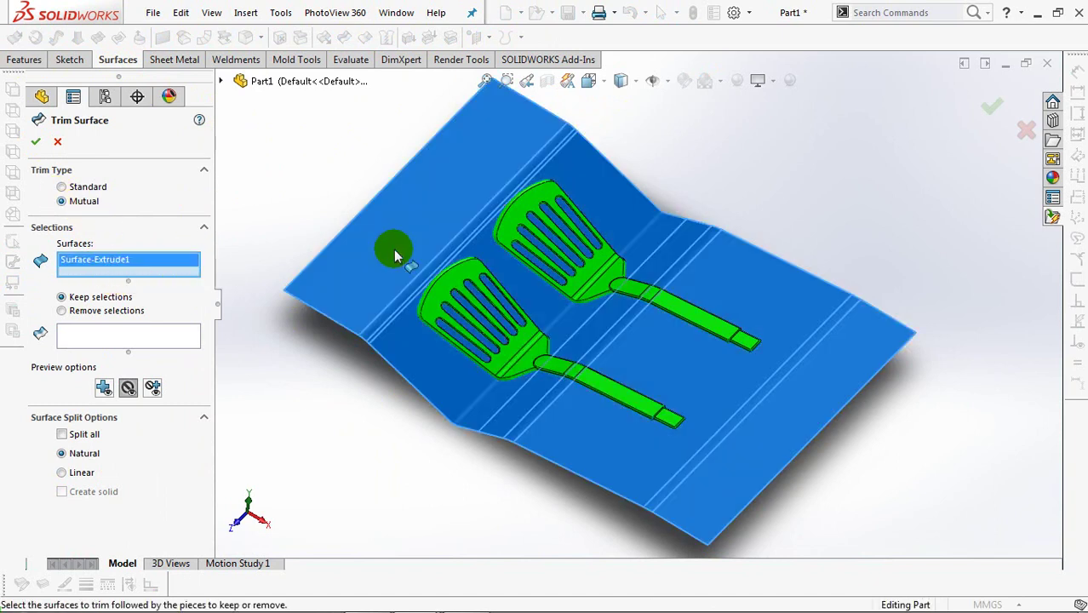
click(530, 351)
click(602, 287)
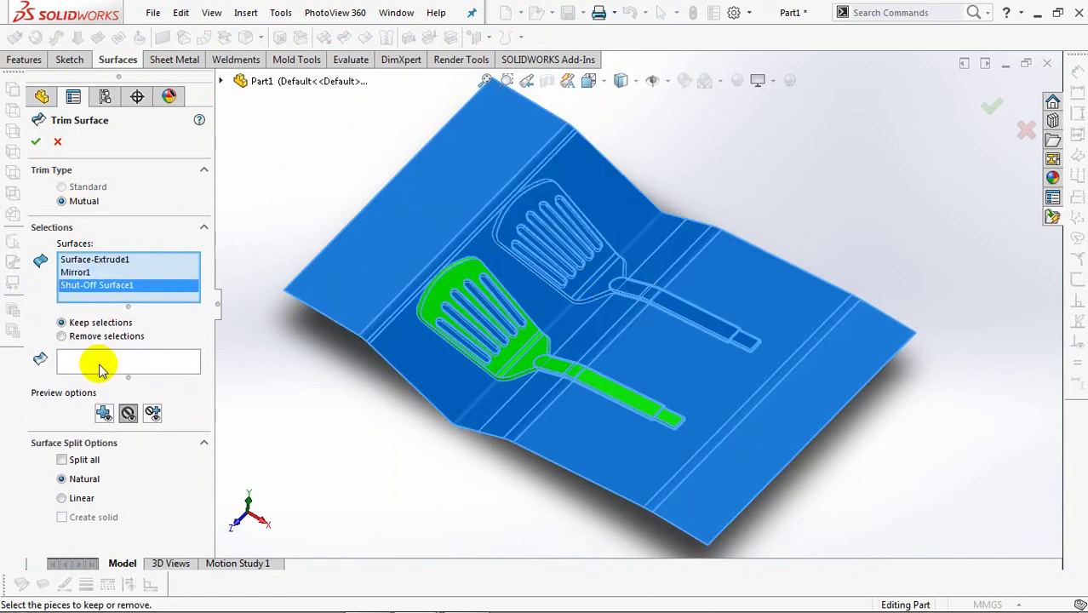
click(98, 368)
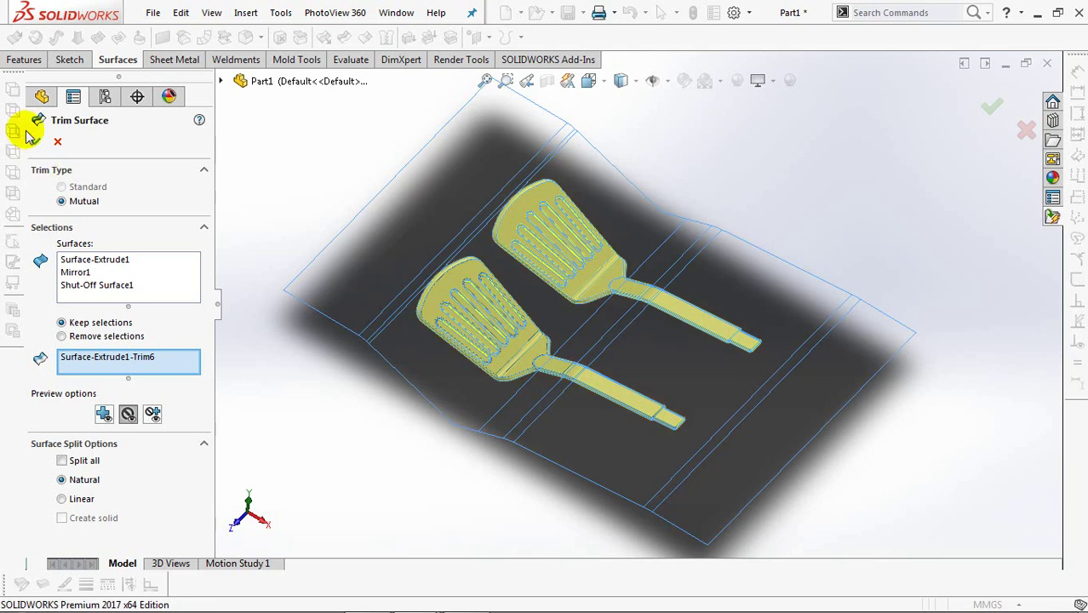
click(36, 144)
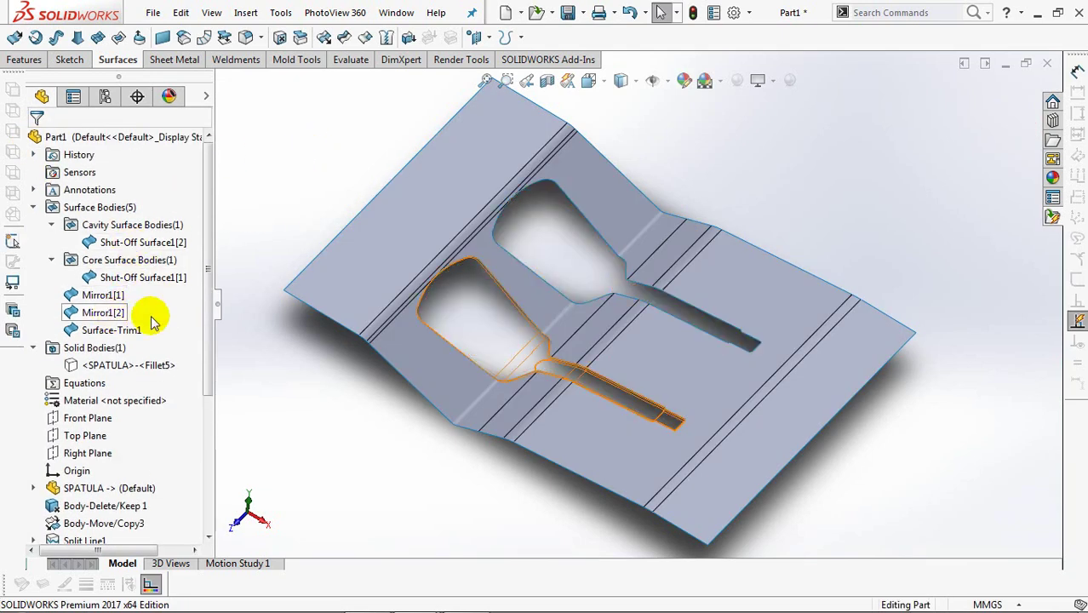
middle_drag(301, 169, 303, 155)
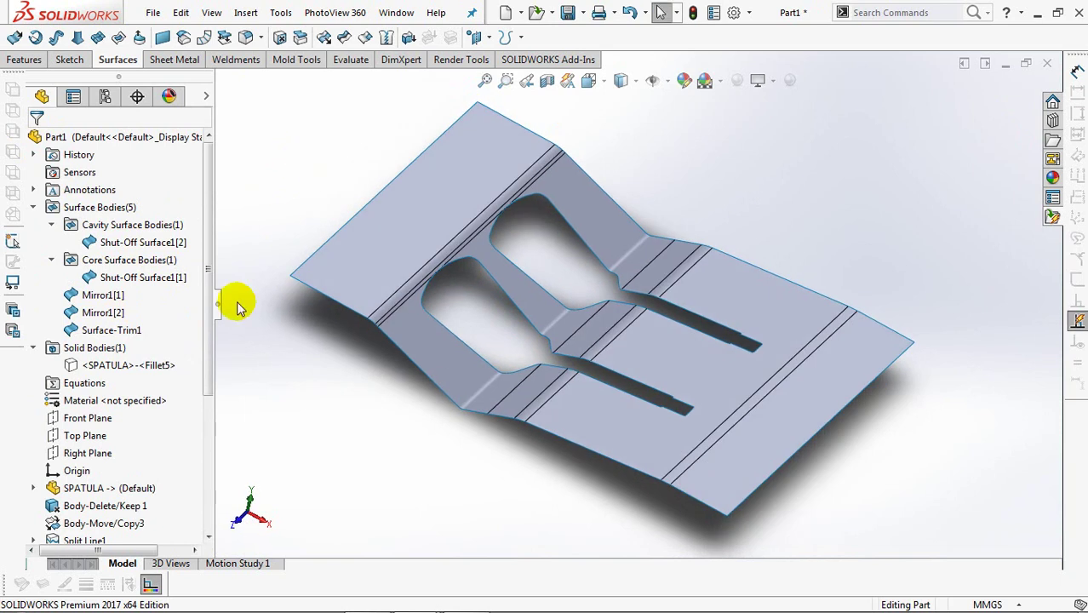
click(292, 65)
- Start a Tooling Split and draw a corner rectangle around the parting surface's top face
click(375, 38)
click(415, 207)
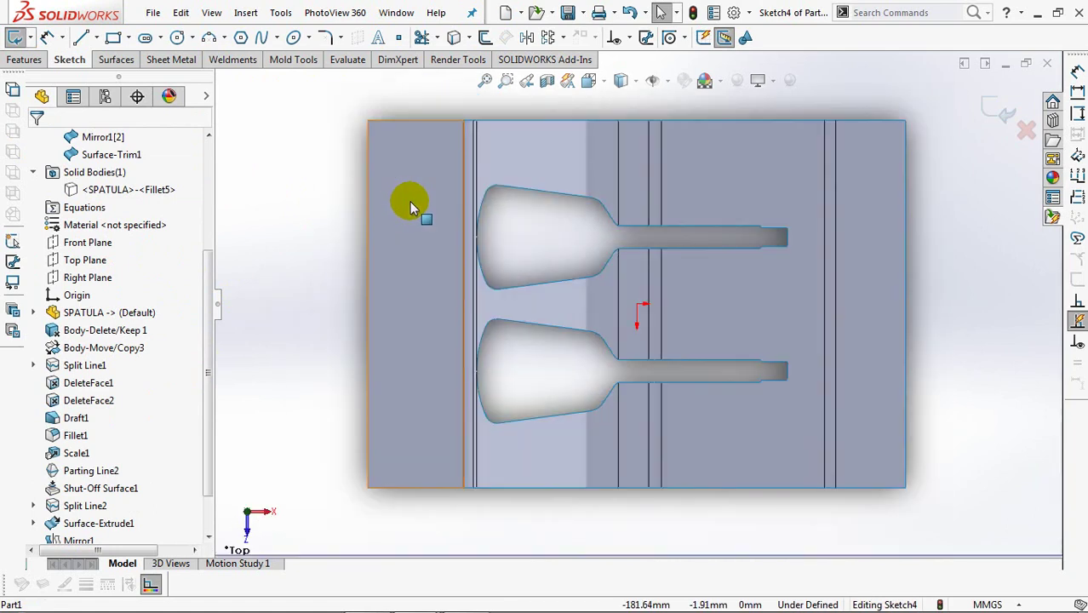
click(113, 38)
click(368, 121)
click(905, 488)
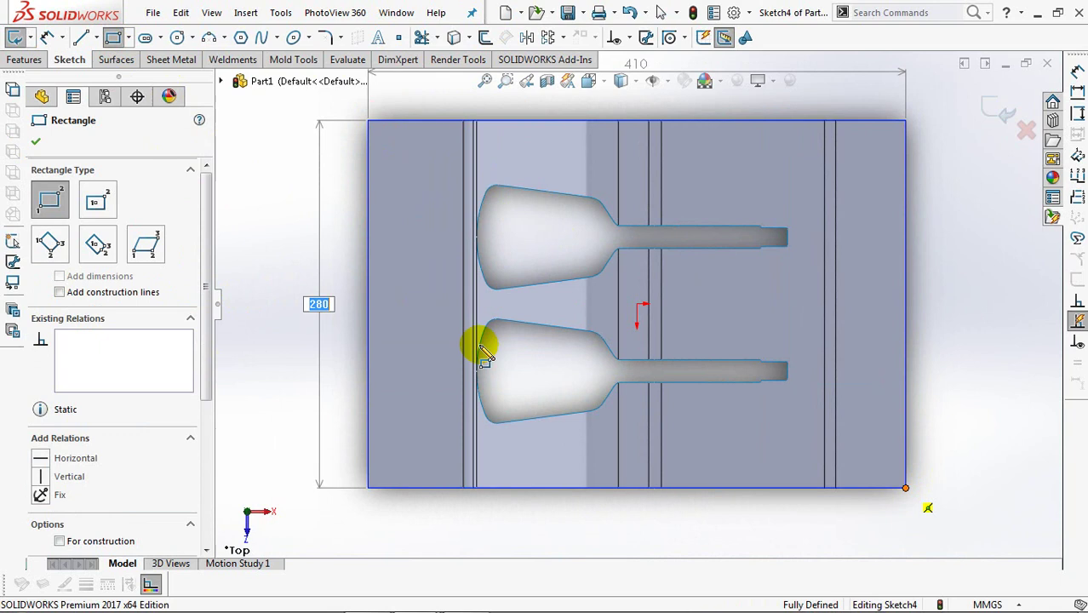
click(36, 141)
- Offset the rectangle 5 mm inward and exit the sketch
click(485, 37)
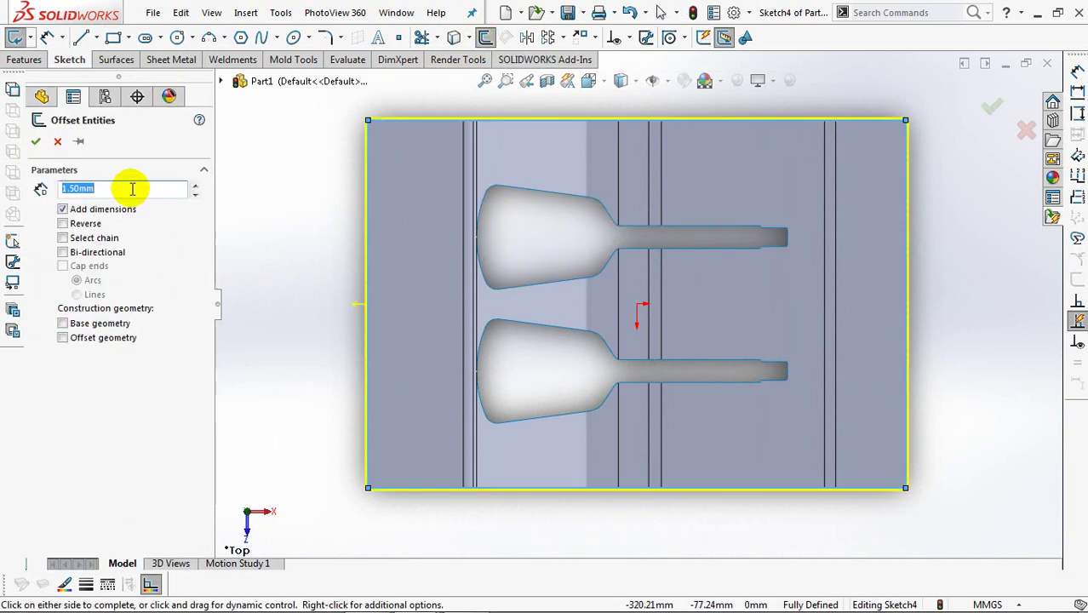
text(5)
key(Return)
click(63, 224)
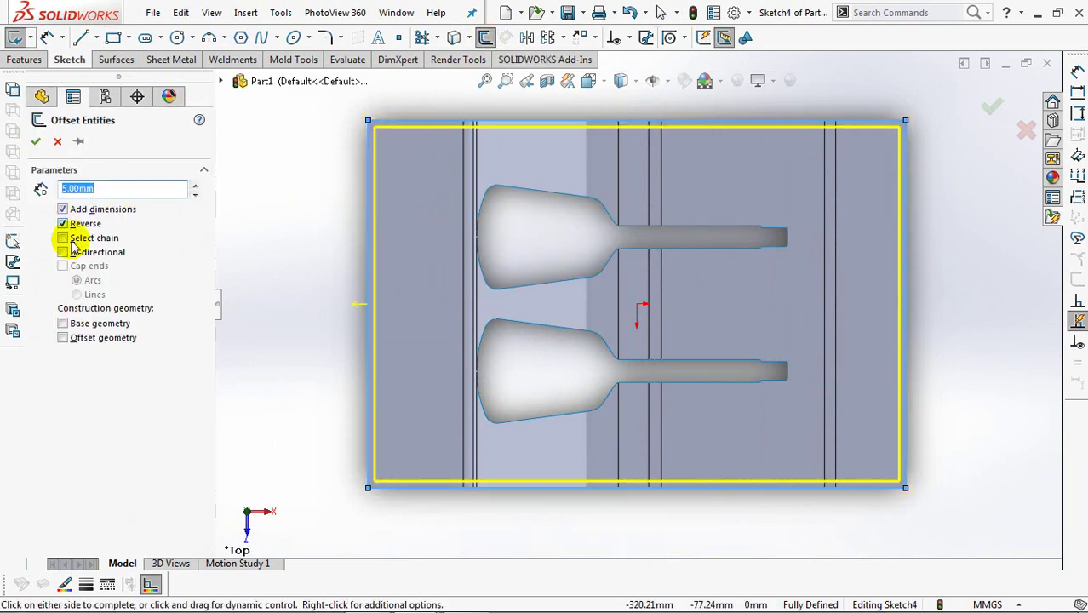
click(36, 141)
mouse_move(340, 371)
middle_down()
mouse_move(351, 210)
mouse_move(1020, 204)
middle_up()
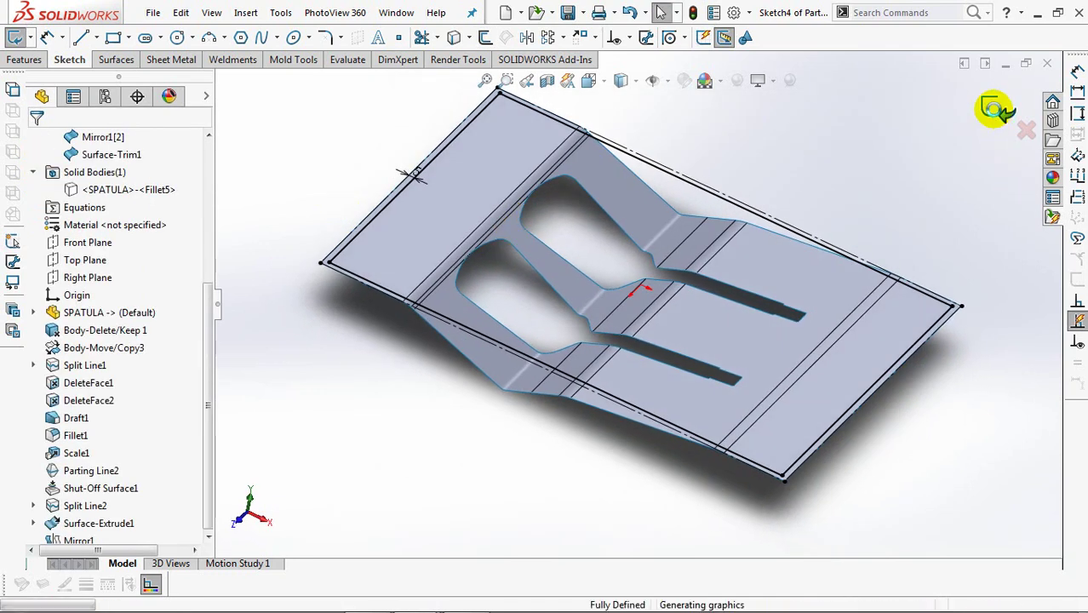
click(997, 109)
- Split the block with Core Mirror1[2], Cavity Mirror1[1] and parting surface Surface-Trim1
middle_drag(282, 230, 241, 281)
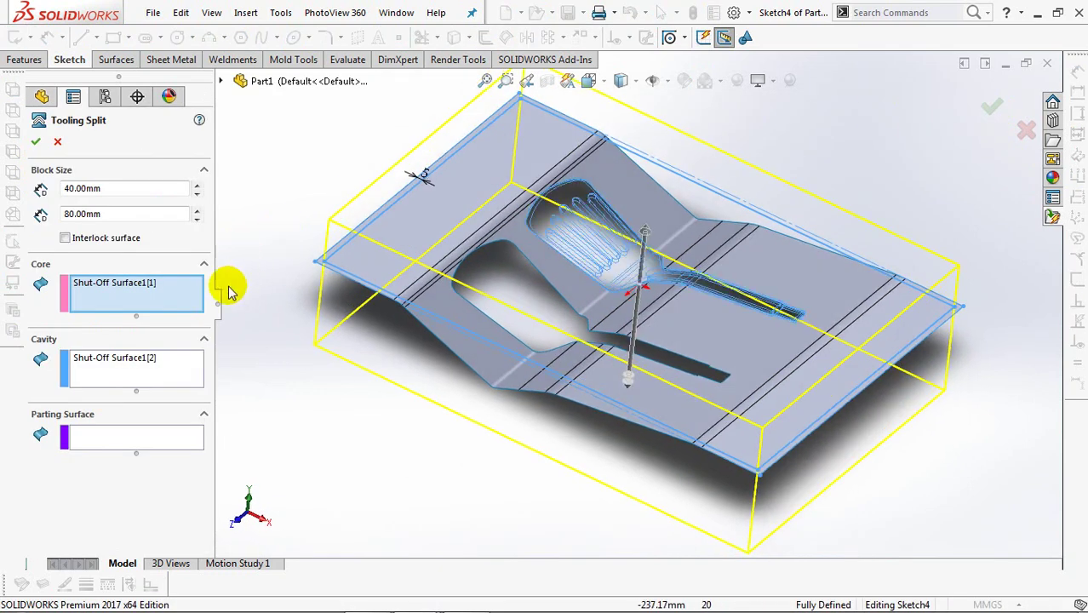
click(143, 285)
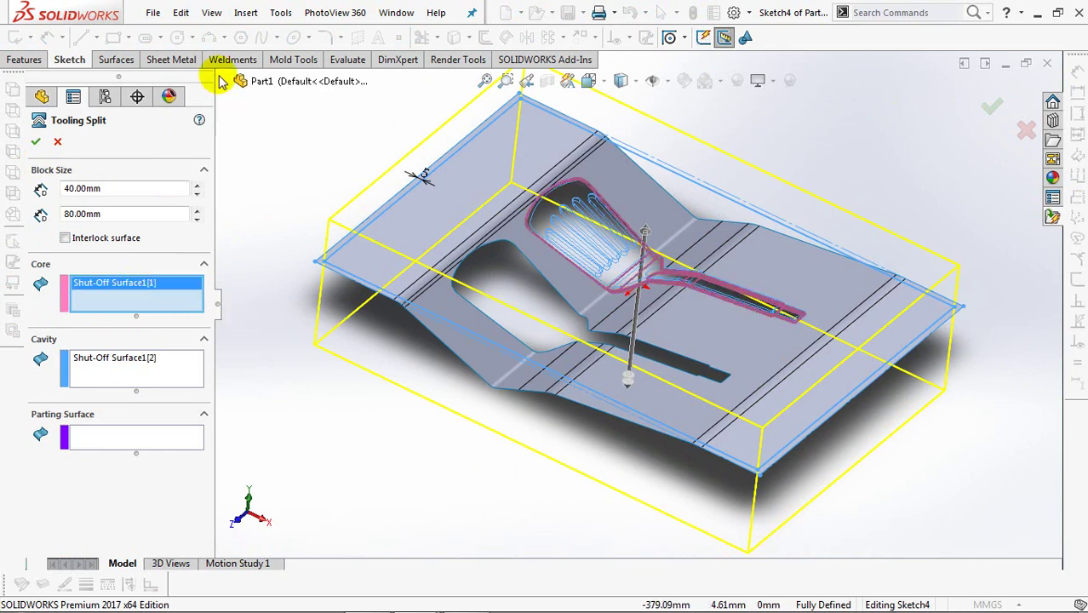
click(221, 81)
key(ctrl+7)
click(252, 150)
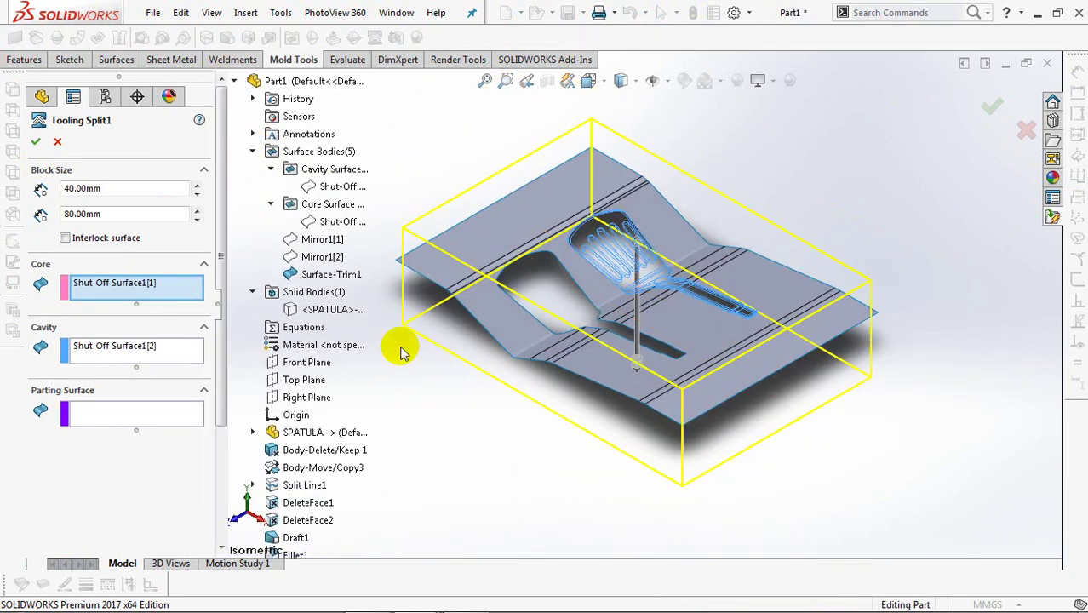
click(312, 255)
click(170, 360)
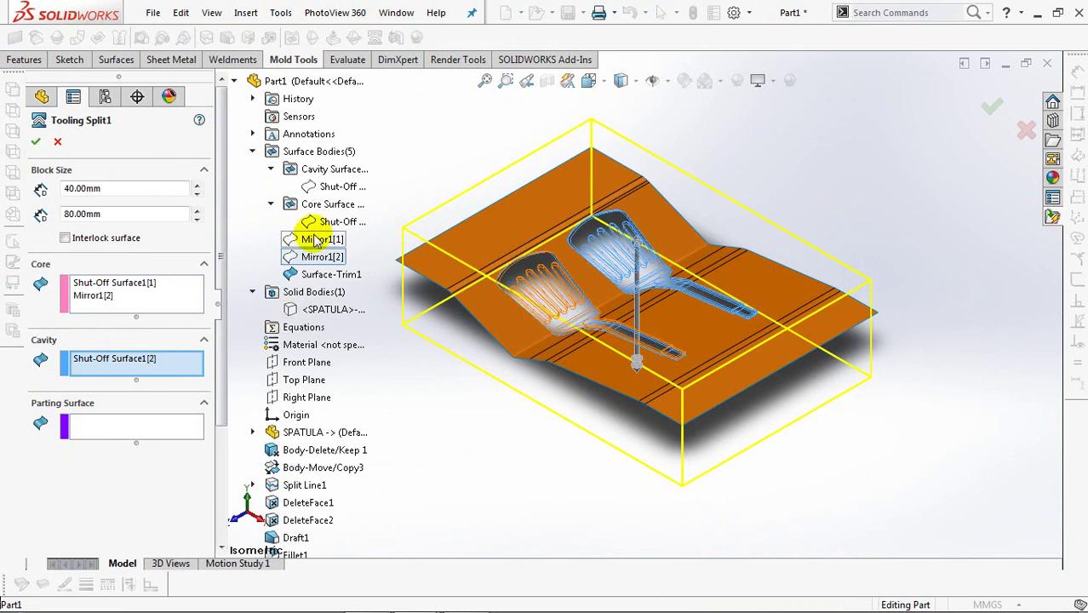
click(316, 240)
click(166, 437)
click(489, 267)
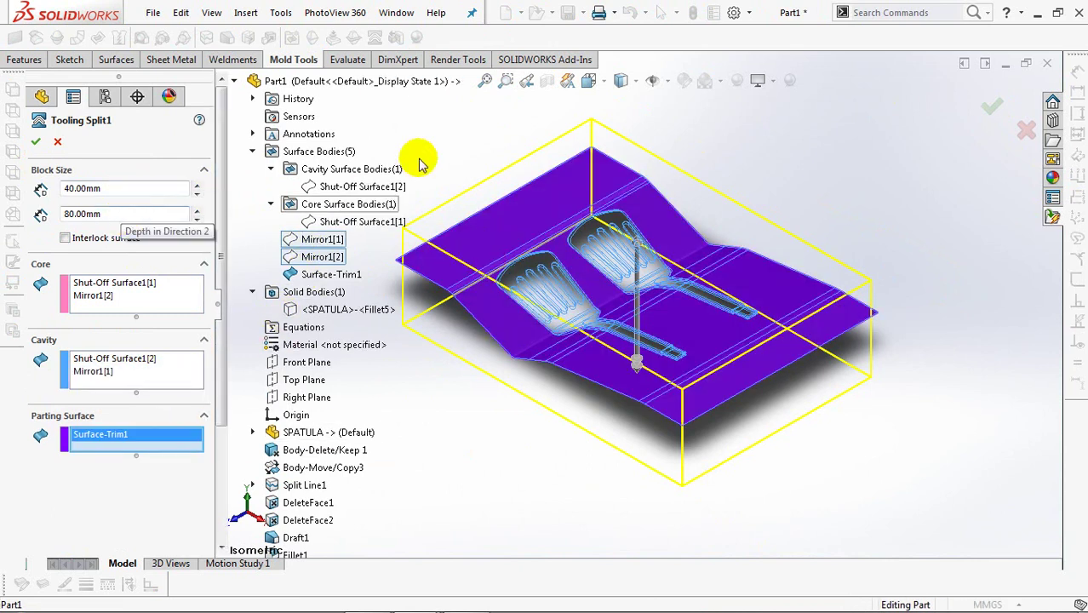
key(ctrl+1)
click(993, 107)
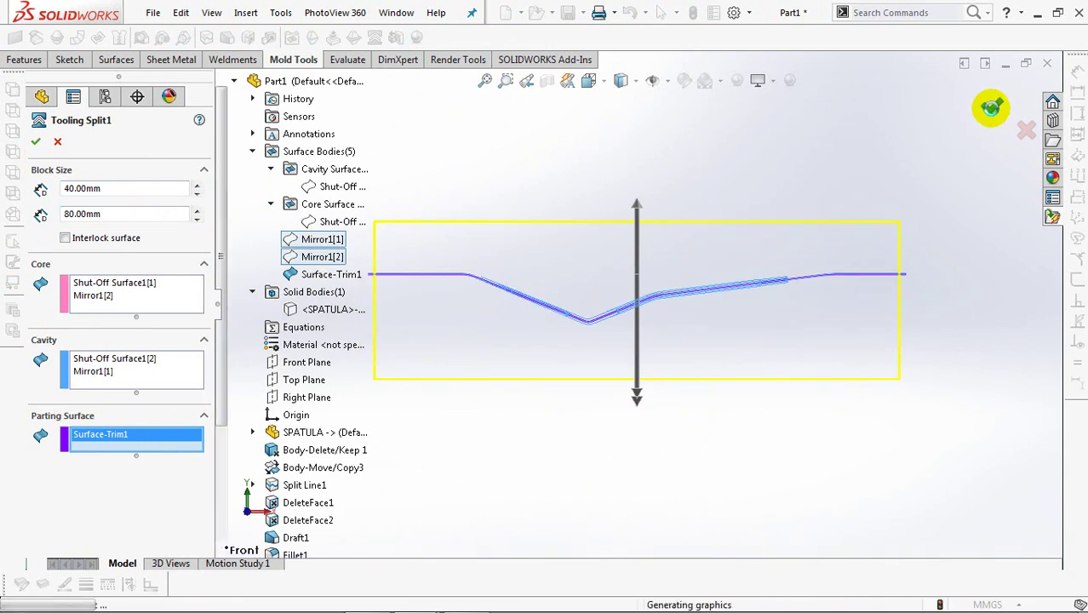
- Hide the leftover surfaces and upper block, then sketch on the core's top face
key(ctrl+7)
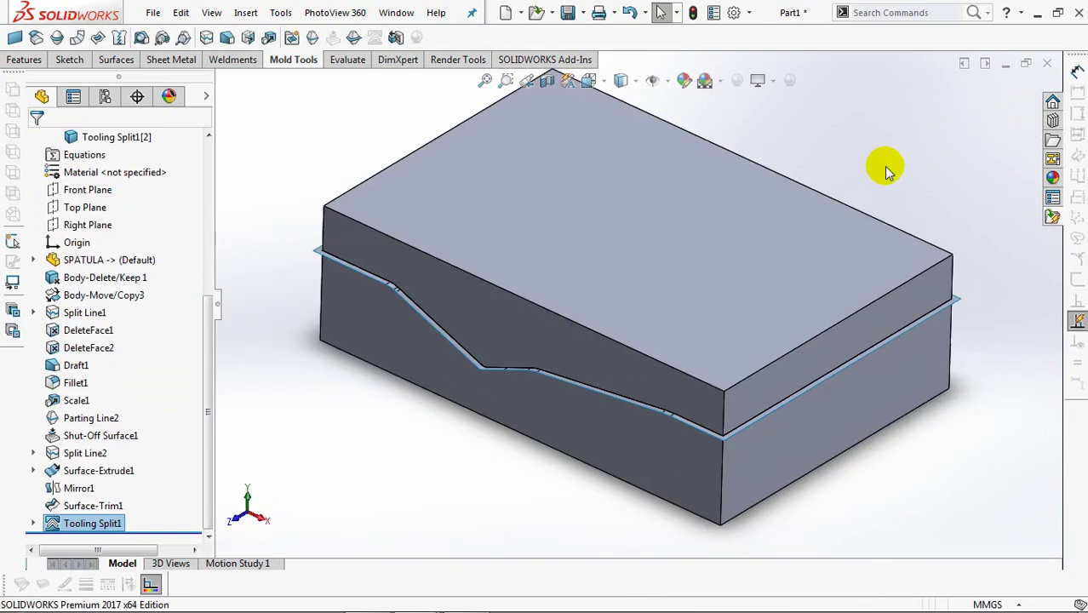
drag(214, 339, 215, 224)
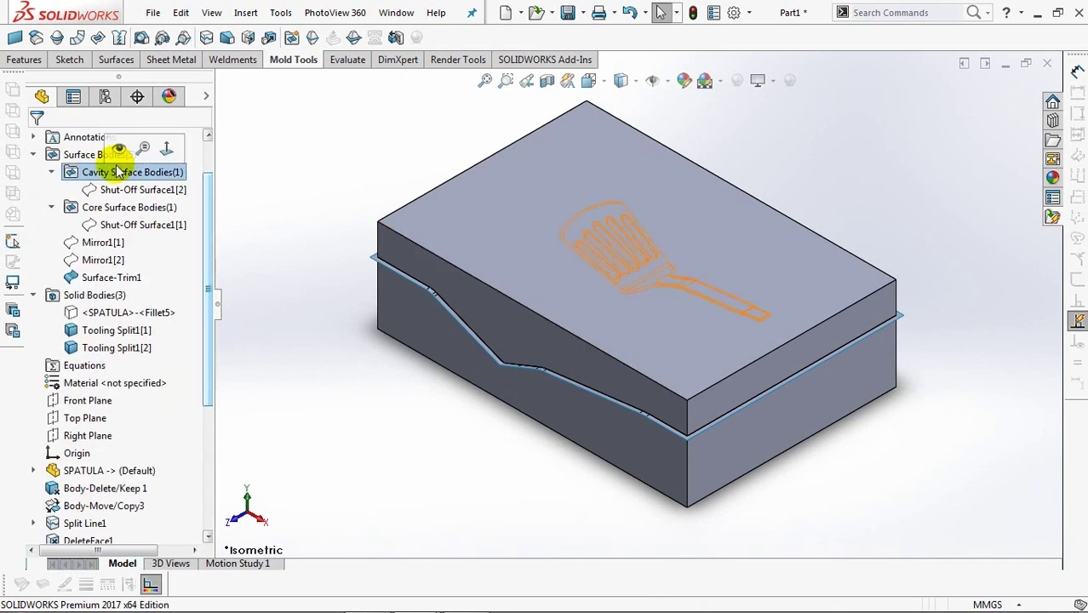
click(80, 277)
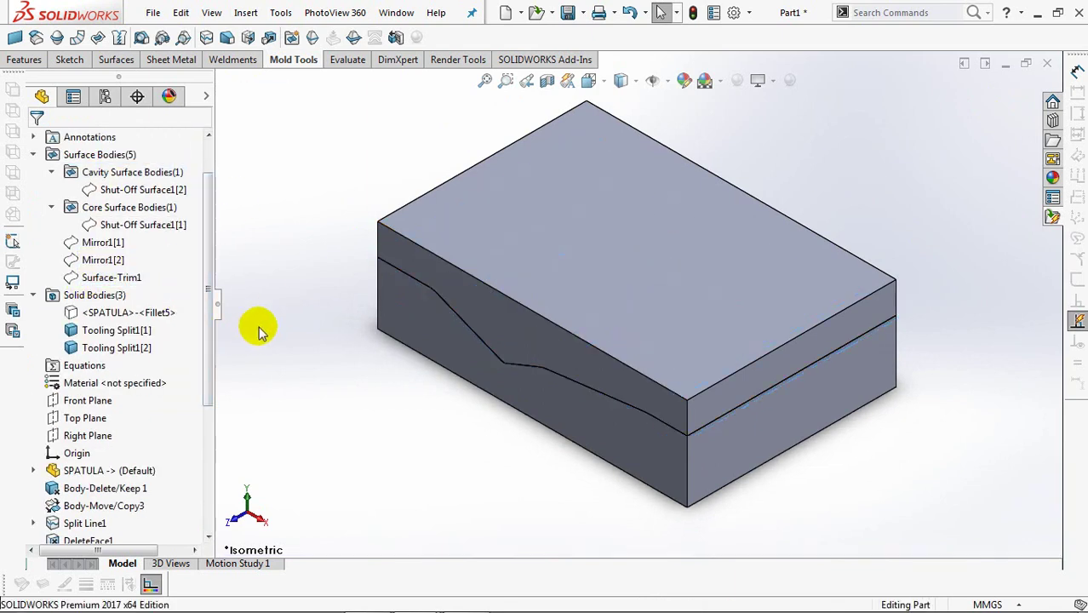
click(483, 204)
click(581, 153)
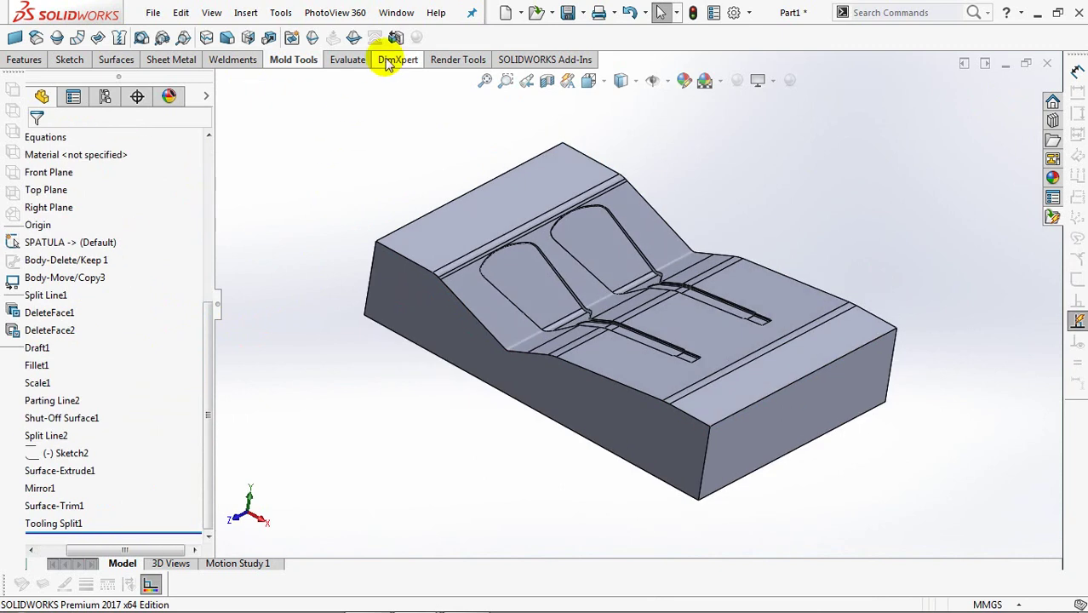
click(396, 35)
click(474, 213)
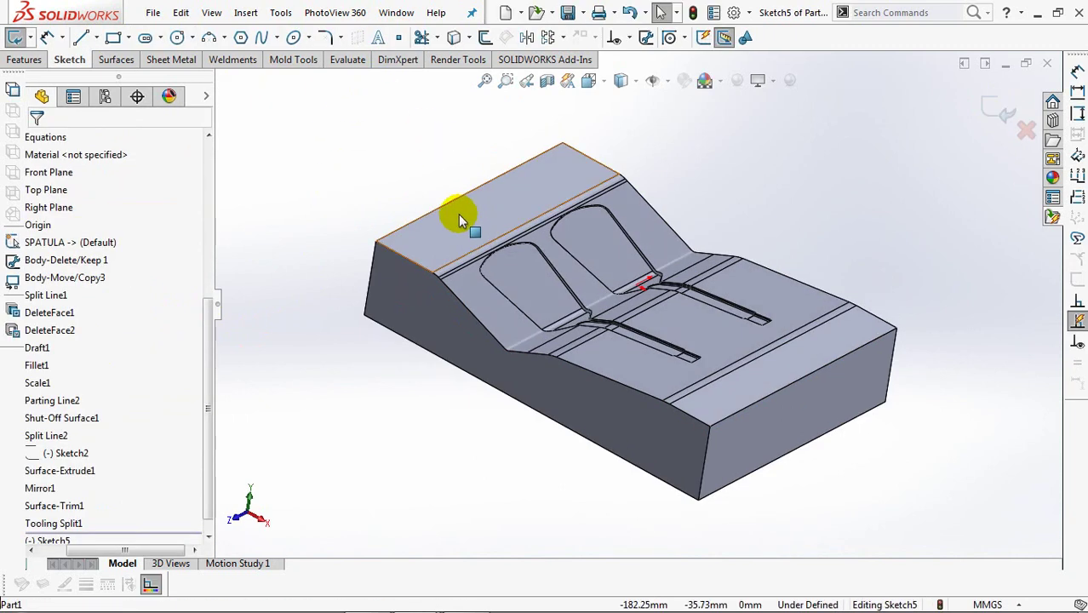
- Draw horizontal and vertical centerlines from the origin to the block edges
click(96, 37)
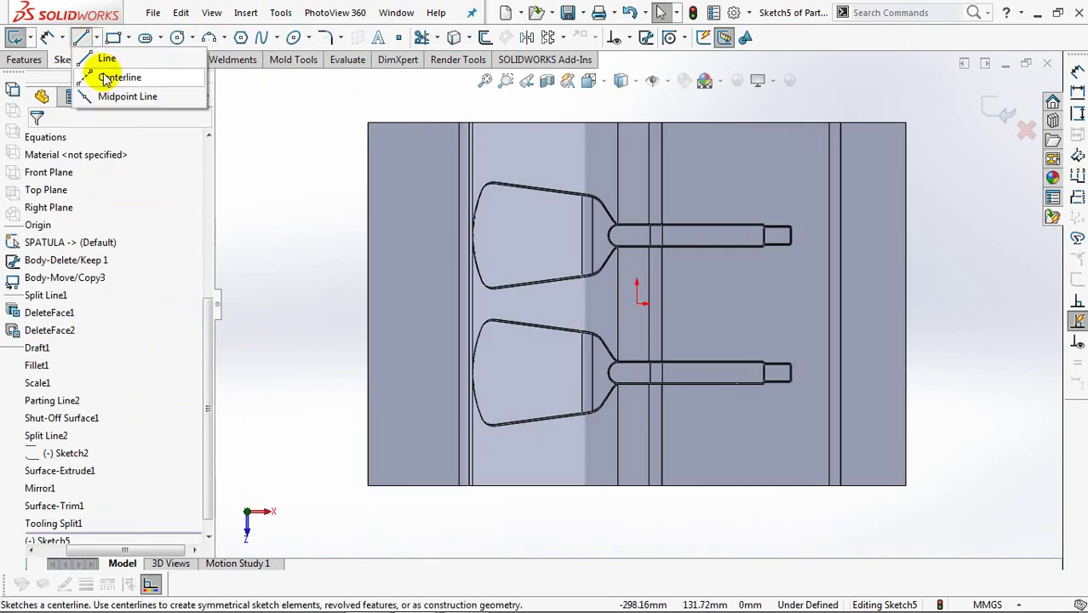
click(111, 73)
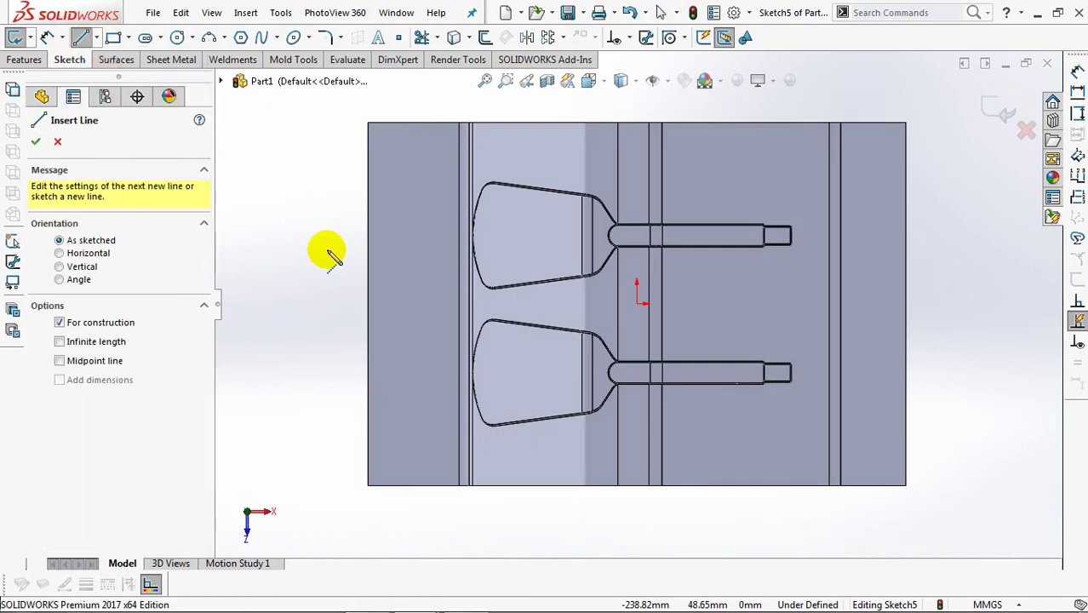
click(637, 303)
click(366, 304)
right_click(366, 304)
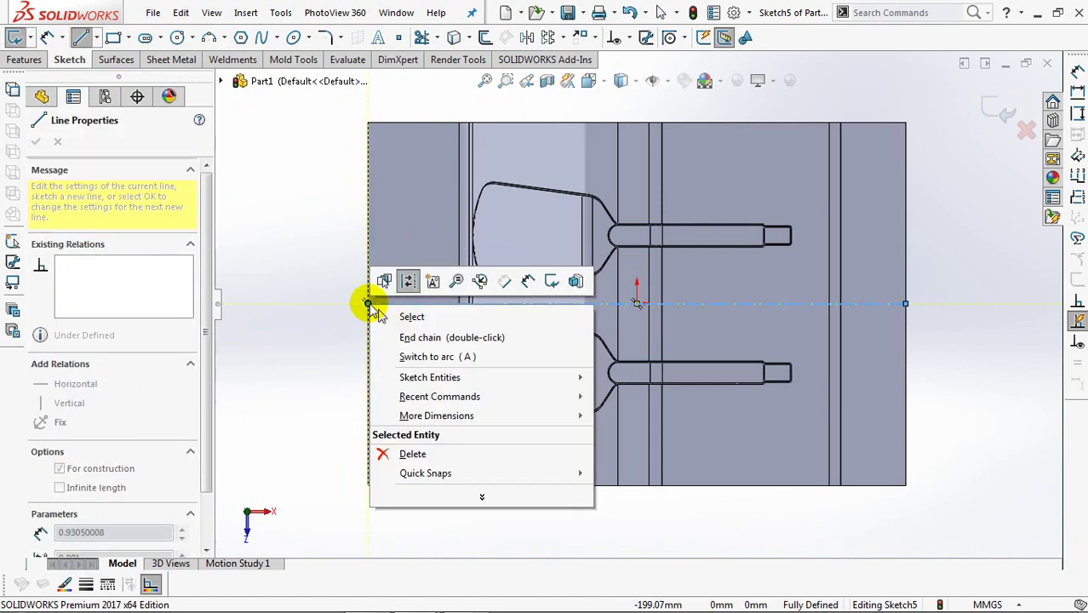
click(401, 316)
click(96, 37)
click(102, 71)
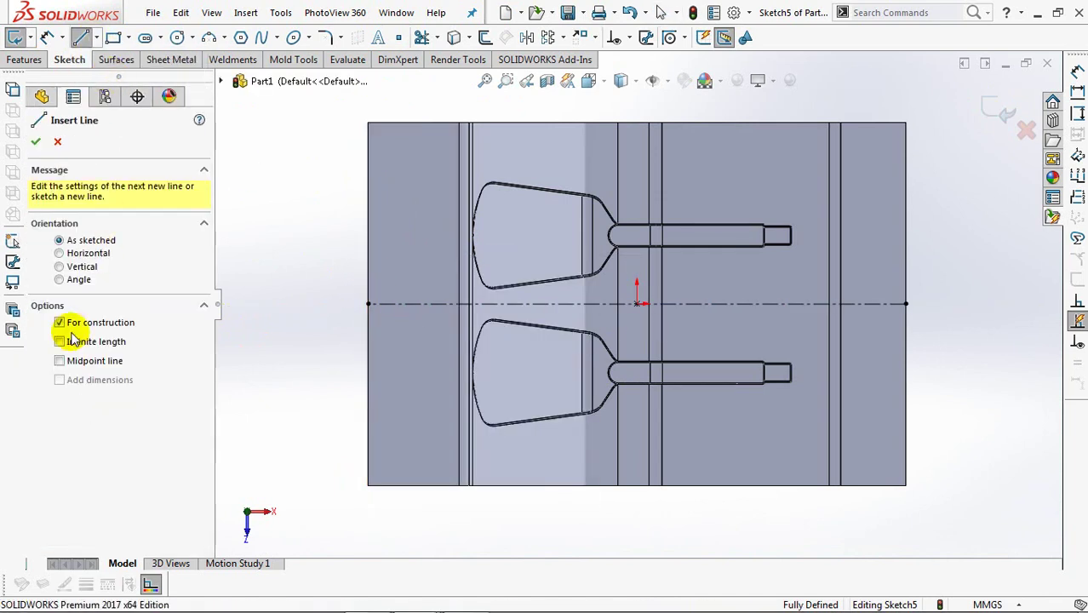
click(637, 303)
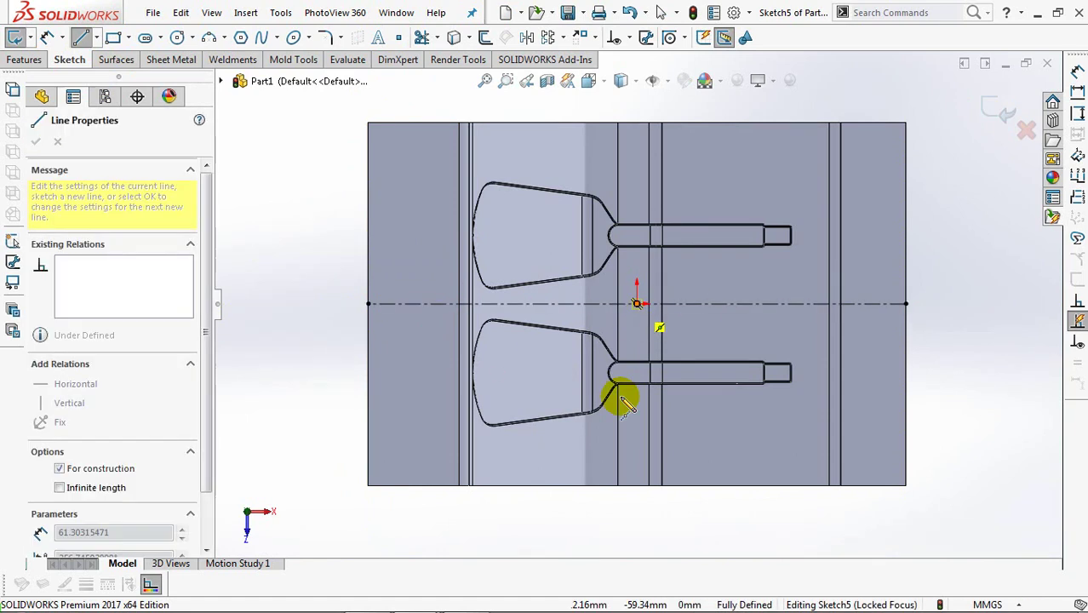
click(637, 486)
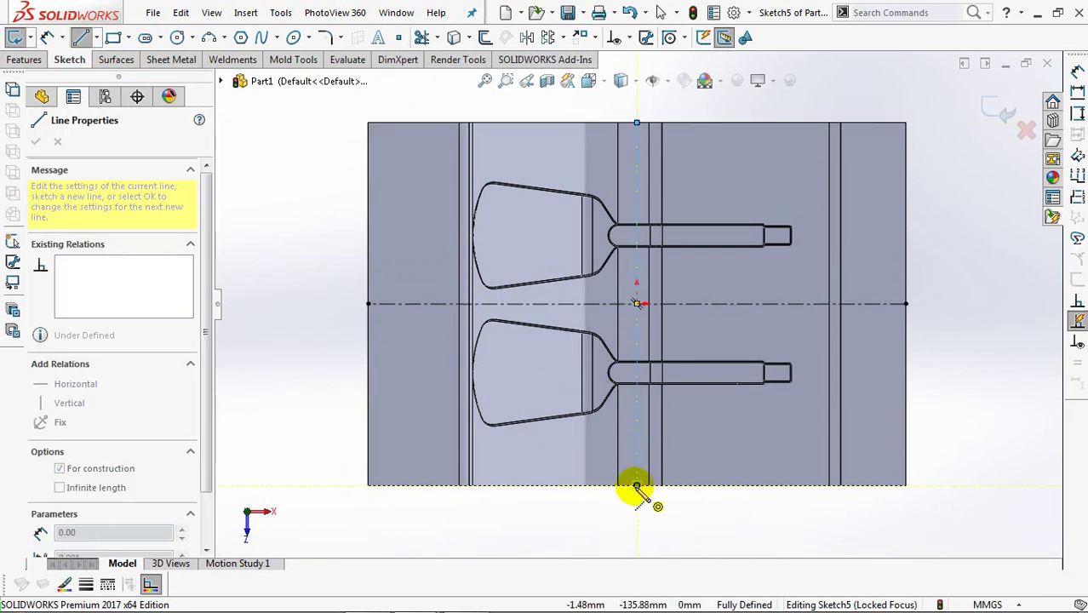
right_click(637, 486)
click(668, 420)
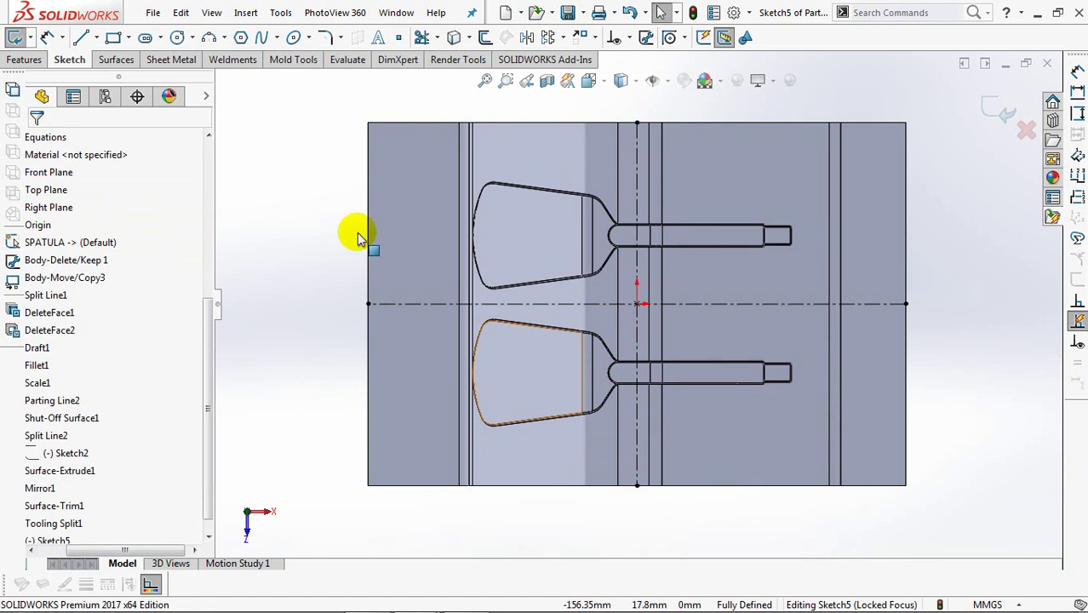
- Draw a 40 mm square at the top-left corner and offset it 10 mm outward
click(113, 37)
click(368, 123)
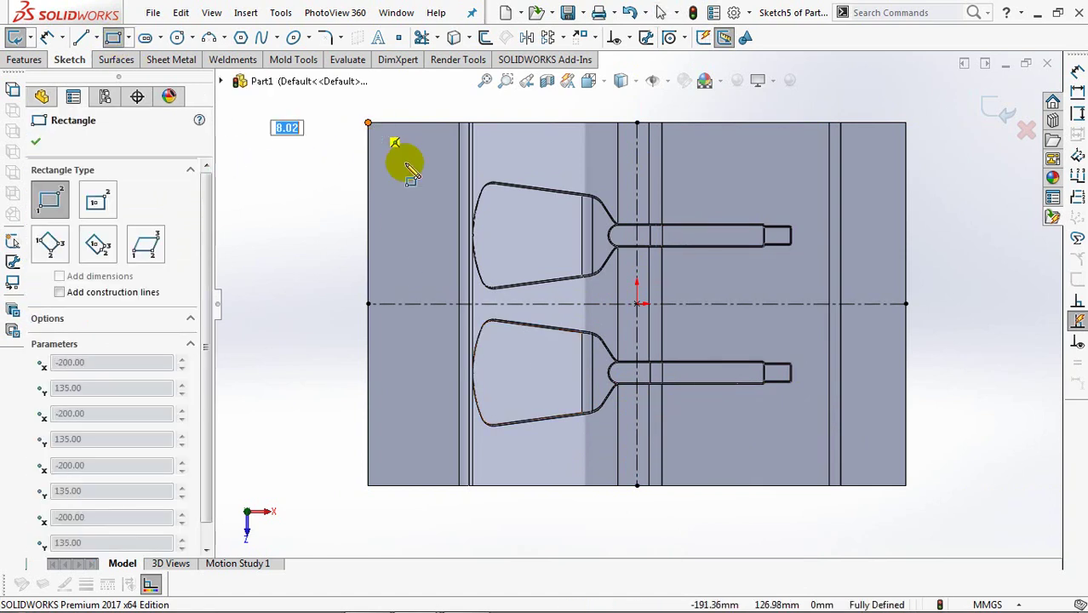
click(442, 198)
click(626, 37)
click(651, 75)
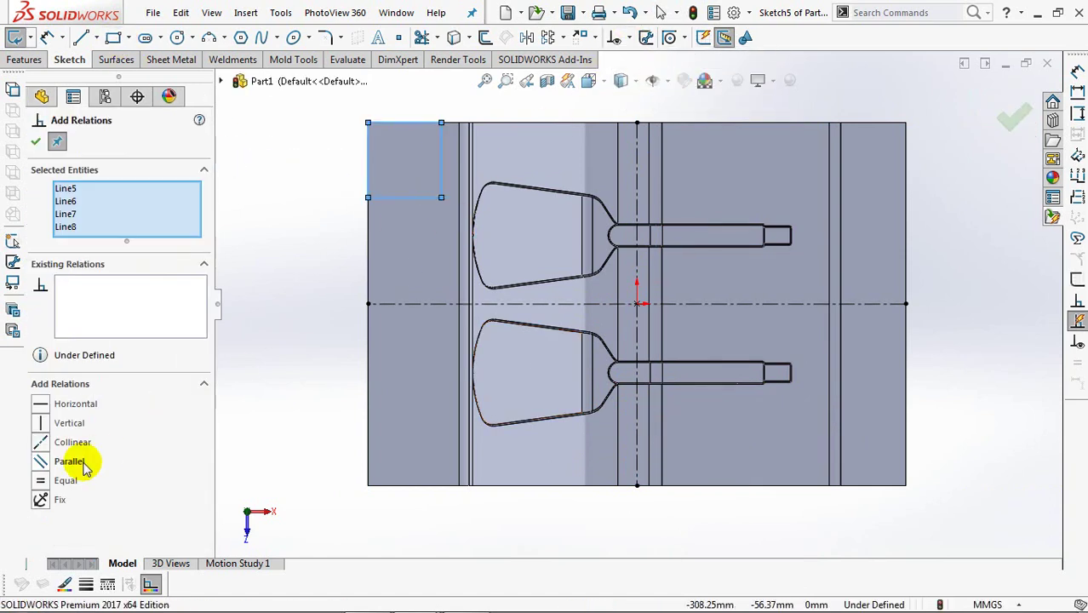
click(35, 143)
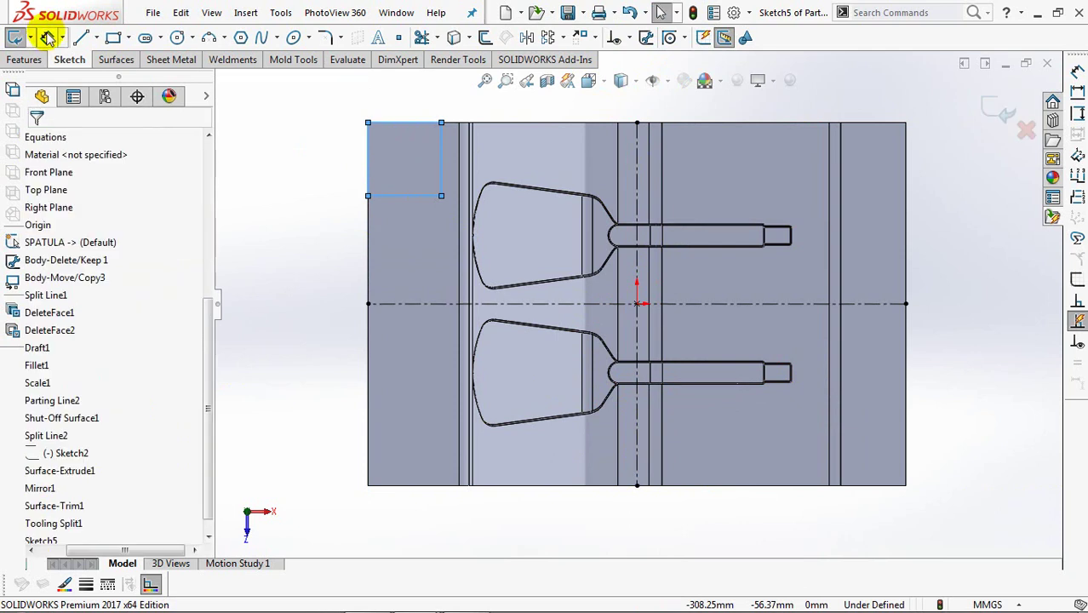
click(372, 154)
click(340, 162)
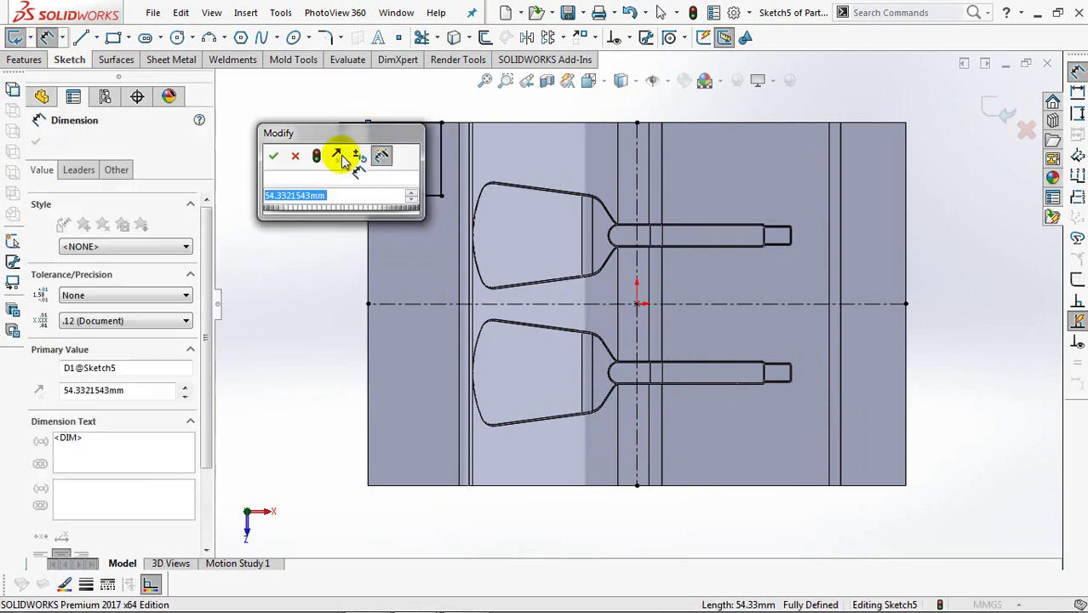
click(273, 154)
click(268, 170)
click(486, 37)
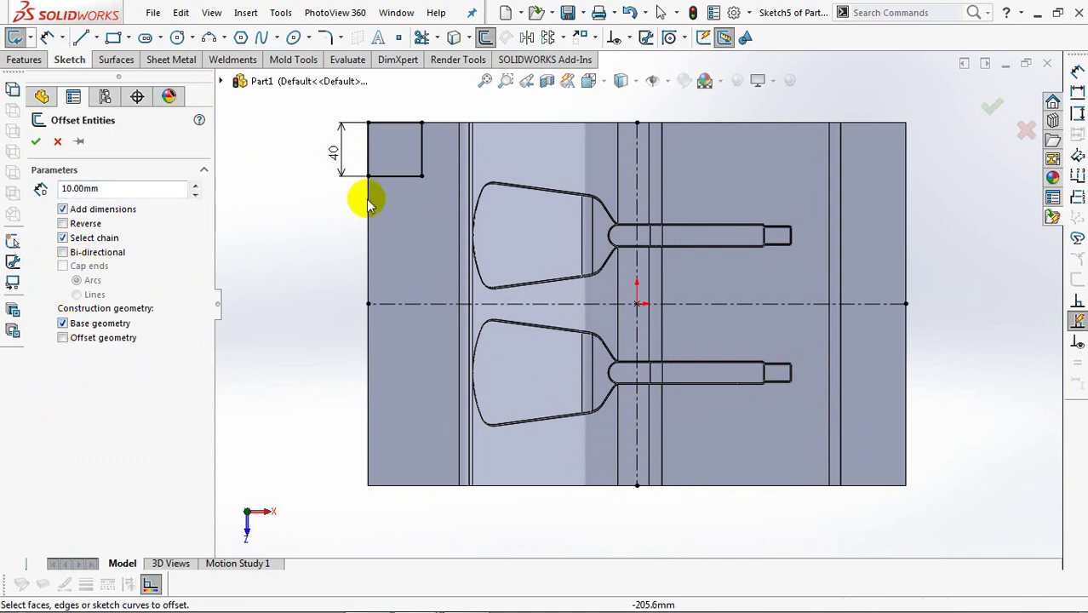
click(396, 177)
click(35, 141)
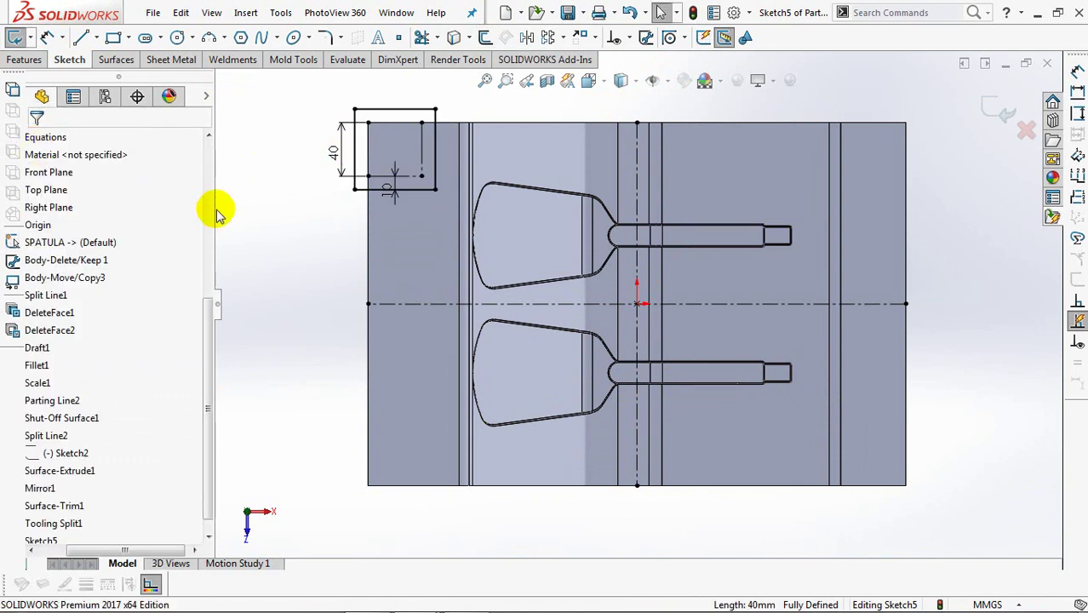
- Mirror the squares about both centerlines to all four corners and start the Core feature
click(527, 37)
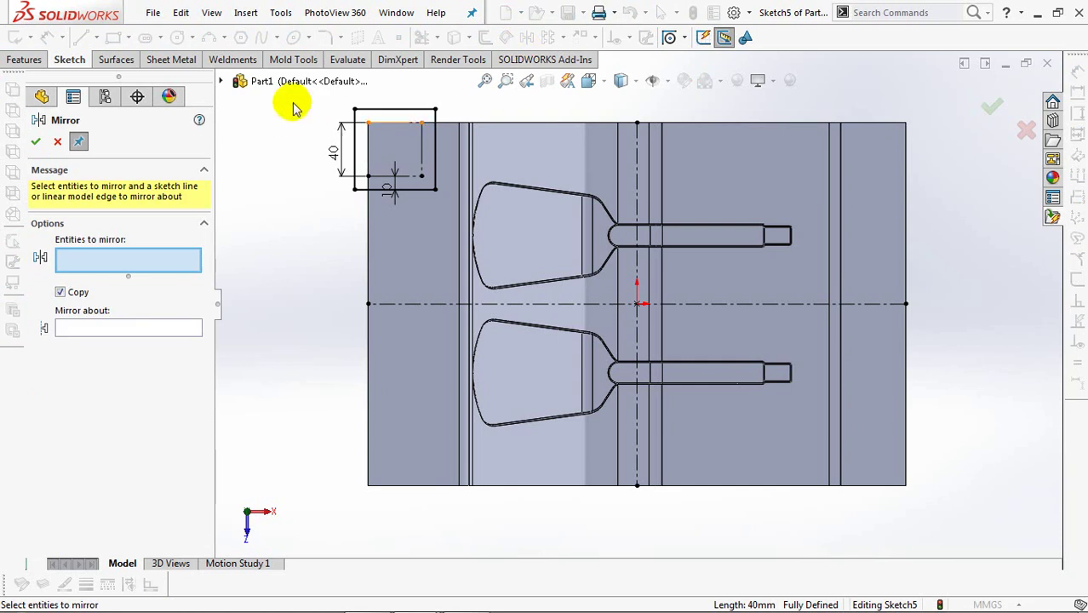
drag(289, 98, 457, 217)
click(637, 177)
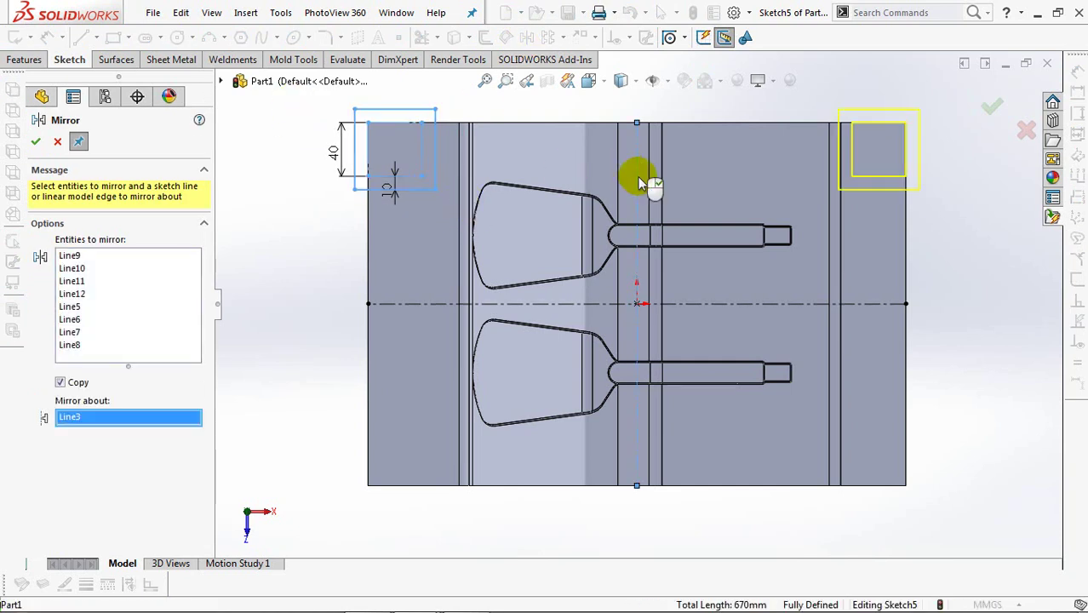
right_click(641, 182)
drag(311, 102, 960, 219)
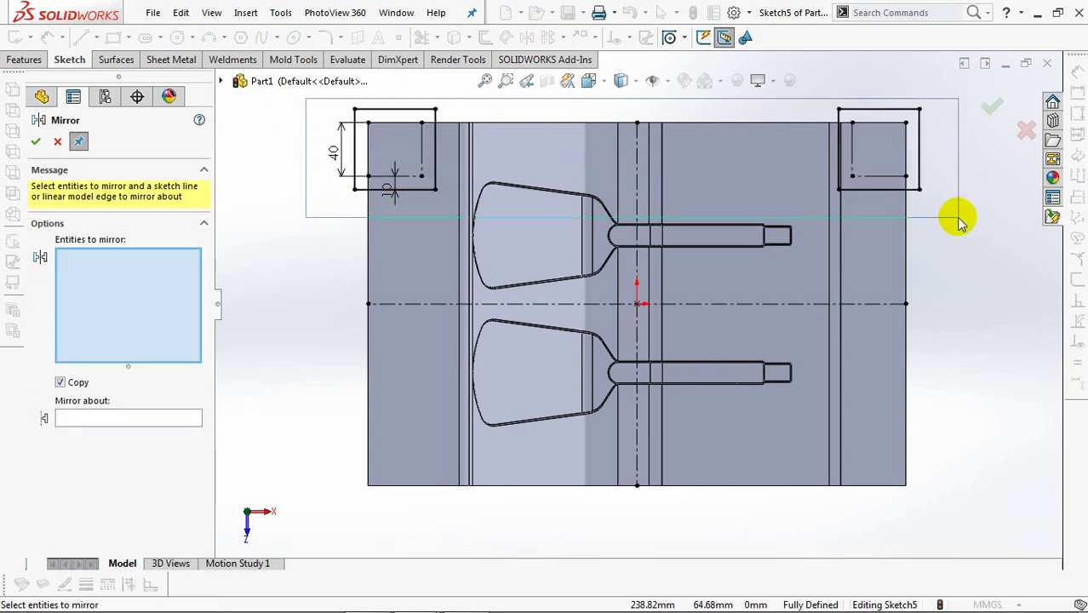
click(870, 303)
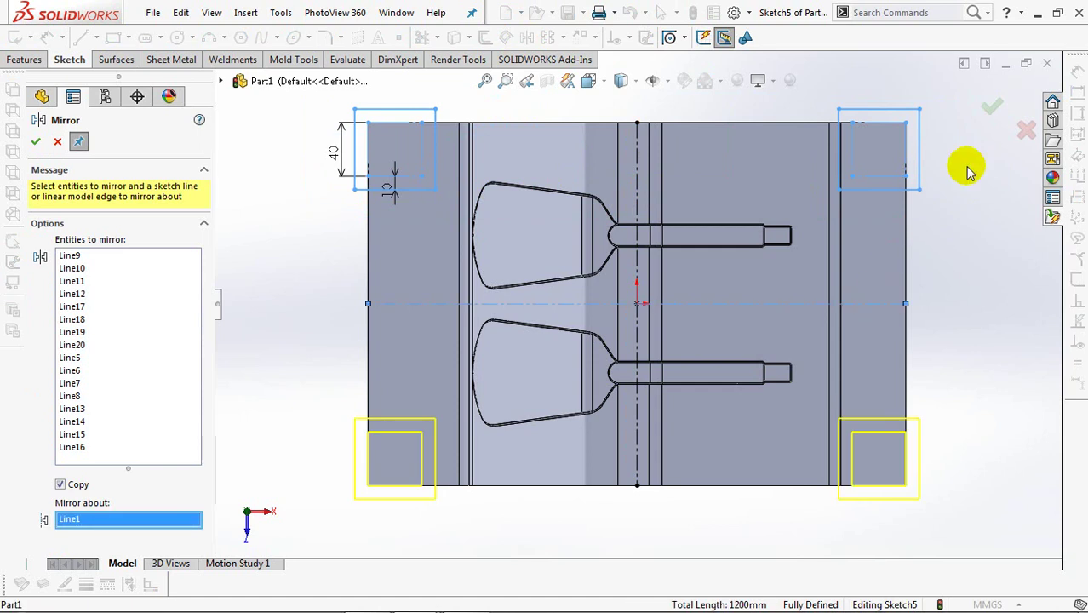
click(992, 109)
click(992, 113)
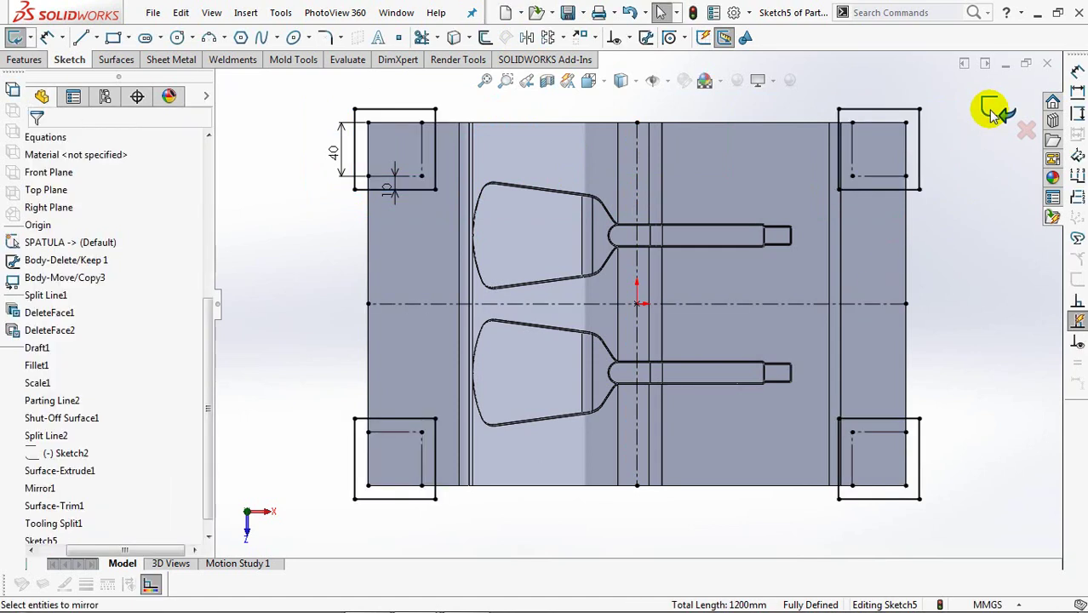
click(991, 111)
mouse_move(620, 236)
middle_down()
mouse_move(381, 272)
mouse_move(365, 166)
mouse_move(281, 226)
middle_up()
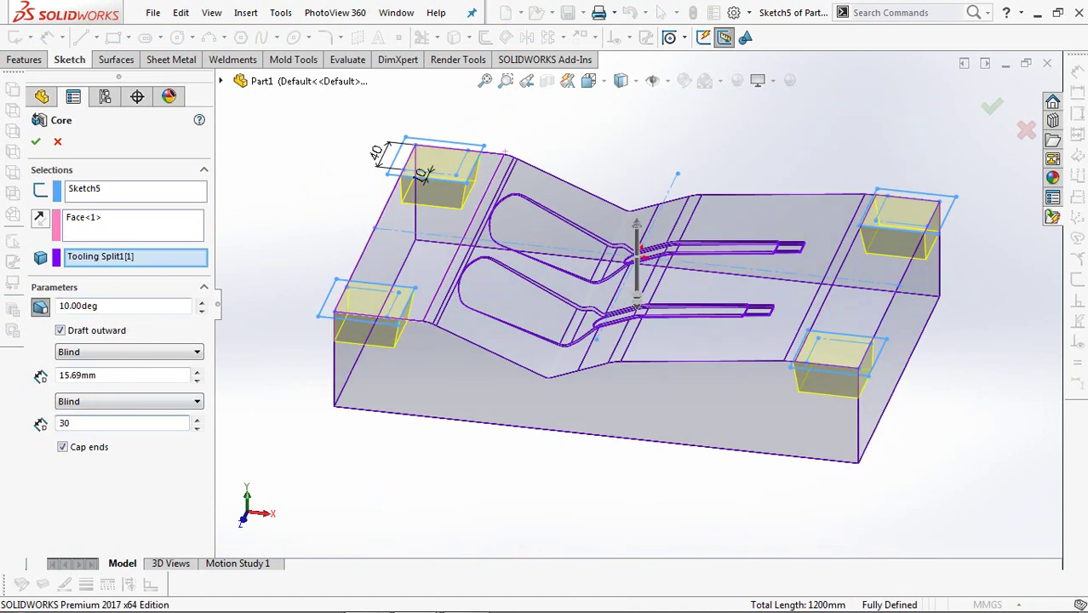
- Finish the 30 mm core corner bosses and show the hidden cavity block again
key(Tab)
mouse_move(308, 304)
middle_down()
mouse_move(291, 425)
mouse_move(269, 281)
middle_up()
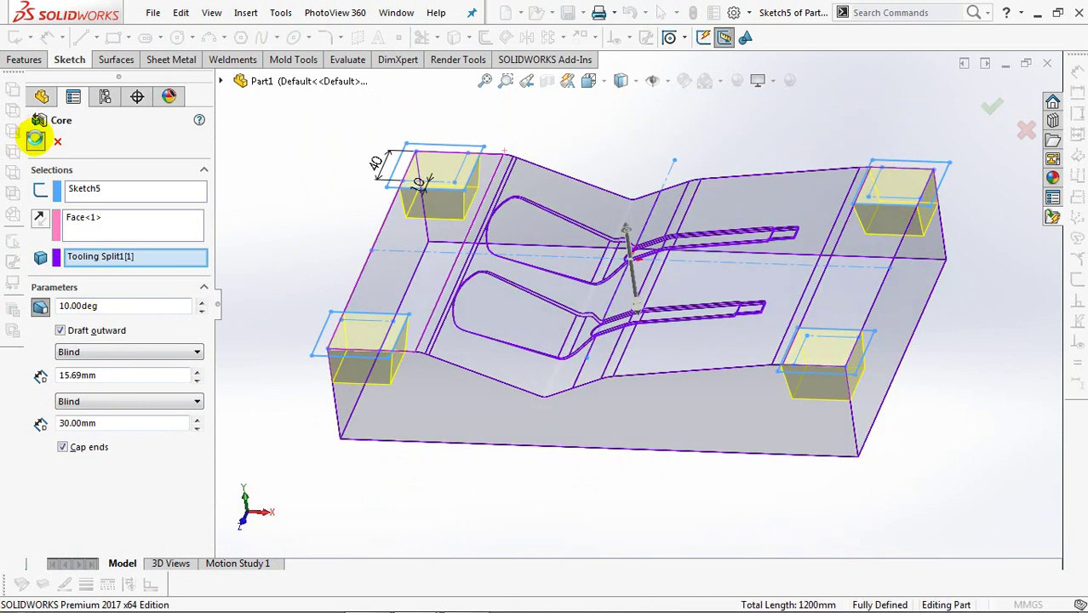
click(35, 140)
drag(213, 339, 204, 184)
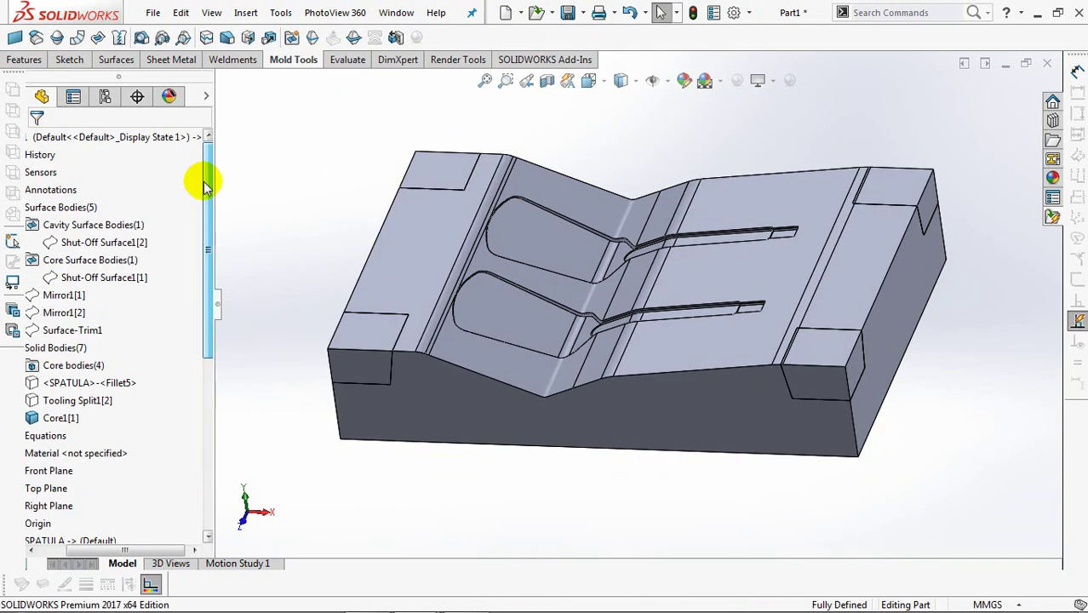
drag(145, 551, 136, 503)
click(93, 401)
click(116, 382)
click(286, 243)
- Combine the Tooling Split1 block and four Core1 pieces with Add, then select the lower block
click(14, 63)
click(586, 31)
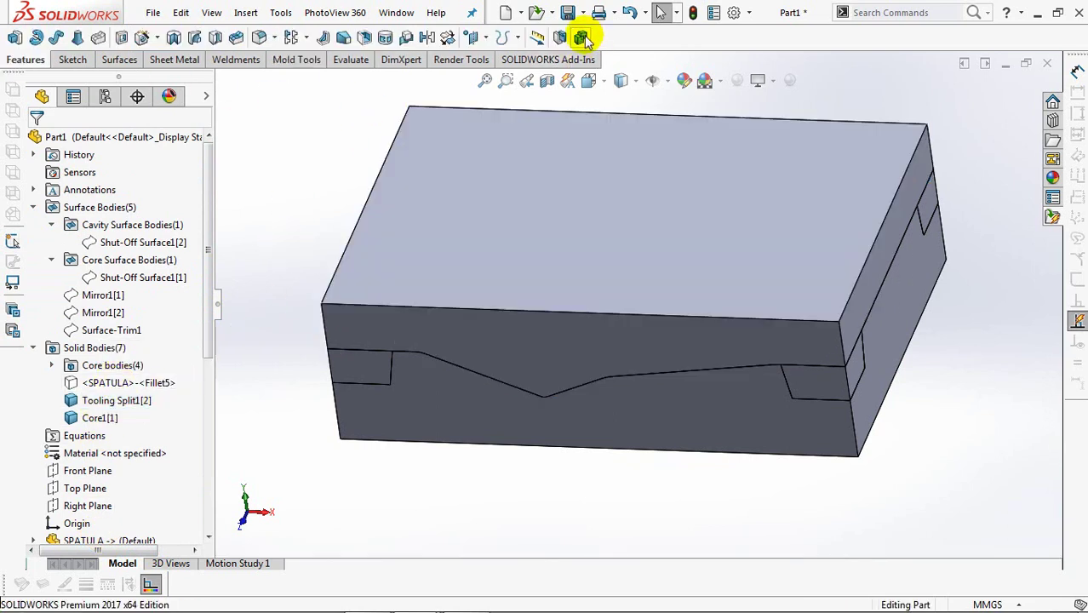
click(58, 186)
click(422, 338)
click(444, 381)
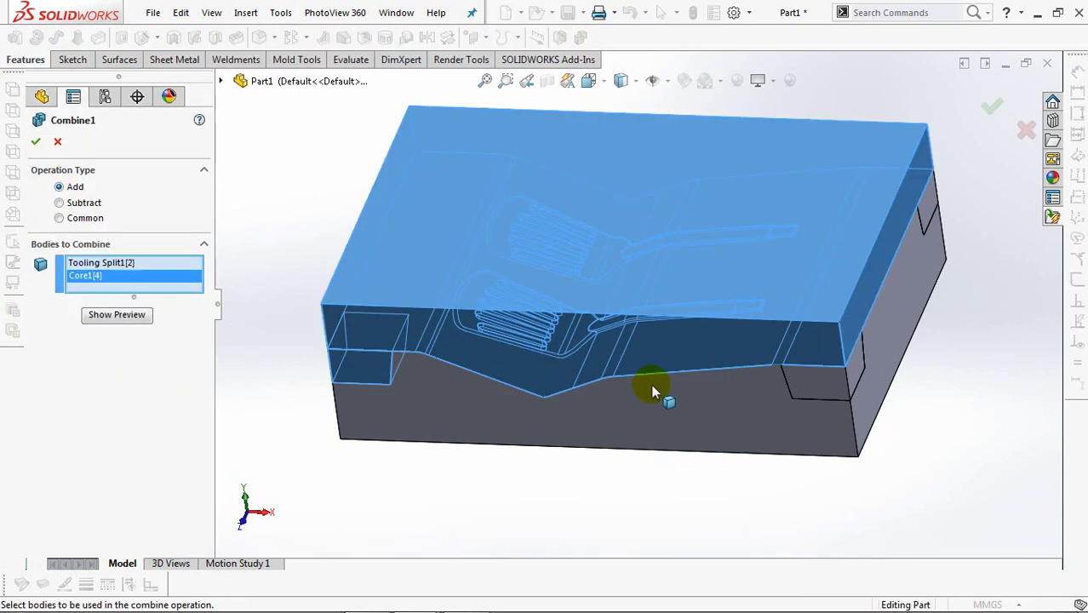
click(894, 287)
click(575, 267)
mouse_move(575, 267)
middle_down()
mouse_move(674, 247)
mouse_move(408, 243)
middle_up()
click(408, 243)
click(114, 352)
key(ctrl+7)
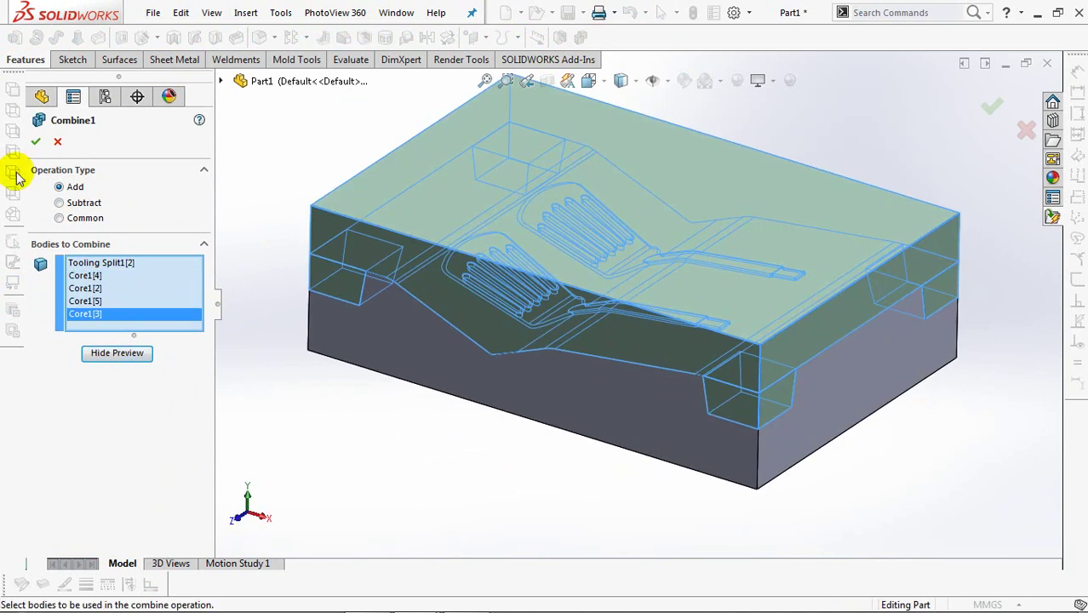
click(35, 144)
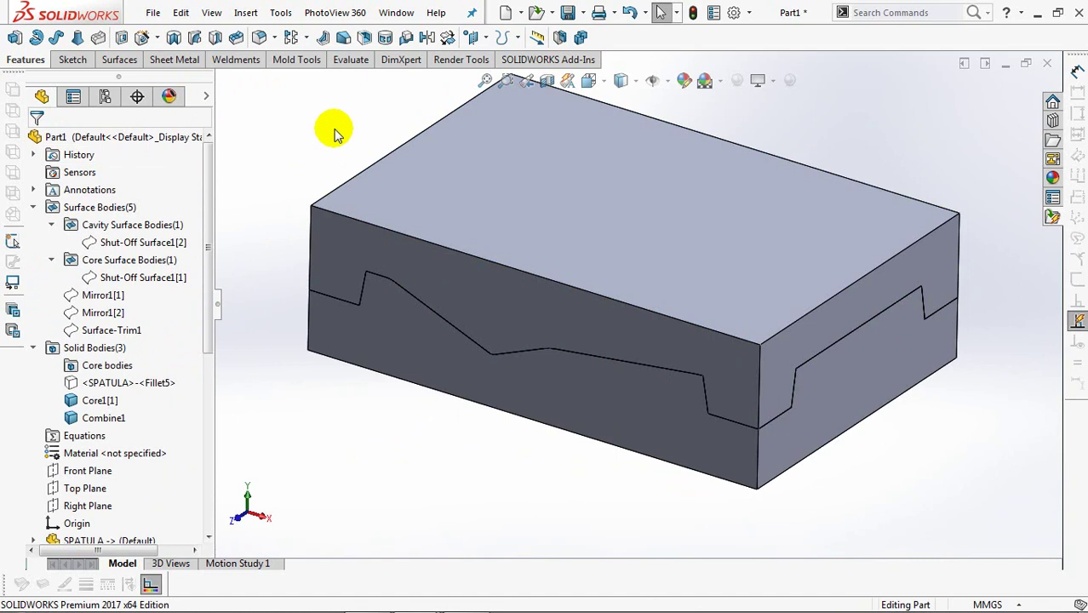
click(396, 359)
- Hide the lower block and offset the four coplanar corner-boss tops by 0.50mm with Move Face
click(486, 308)
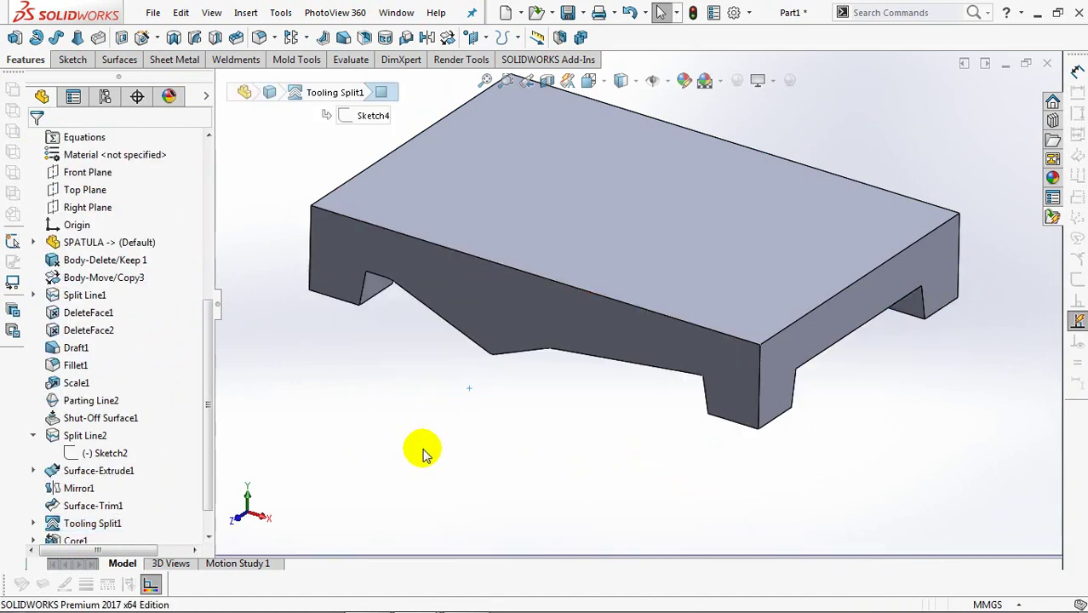
mouse_move(458, 455)
middle_down()
mouse_move(522, 214)
mouse_move(430, 226)
mouse_move(402, 273)
mouse_move(357, 213)
mouse_move(376, 199)
mouse_move(356, 153)
middle_up()
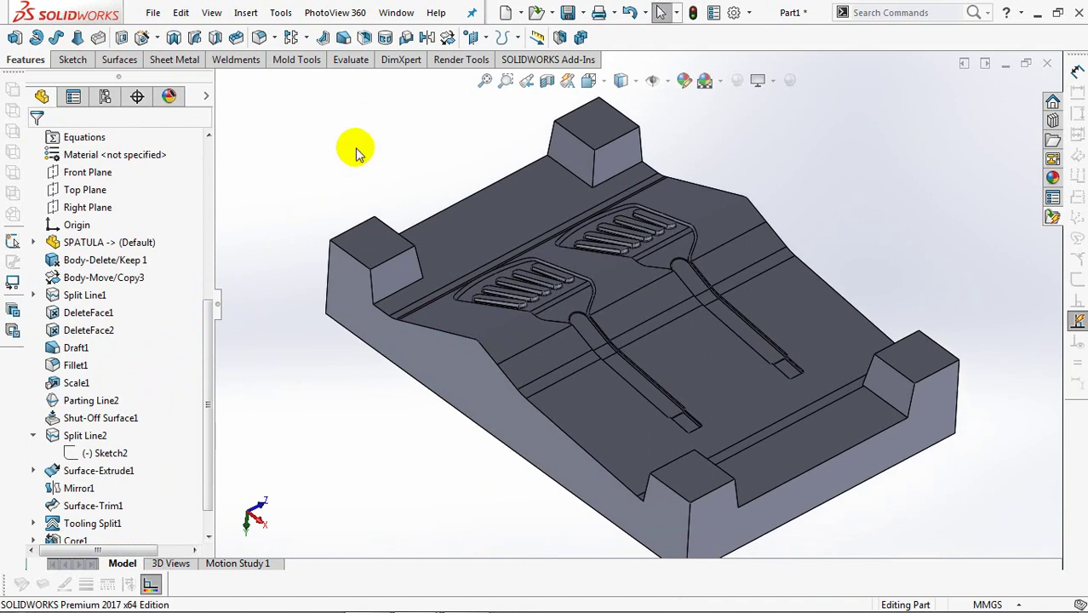
click(285, 63)
click(244, 38)
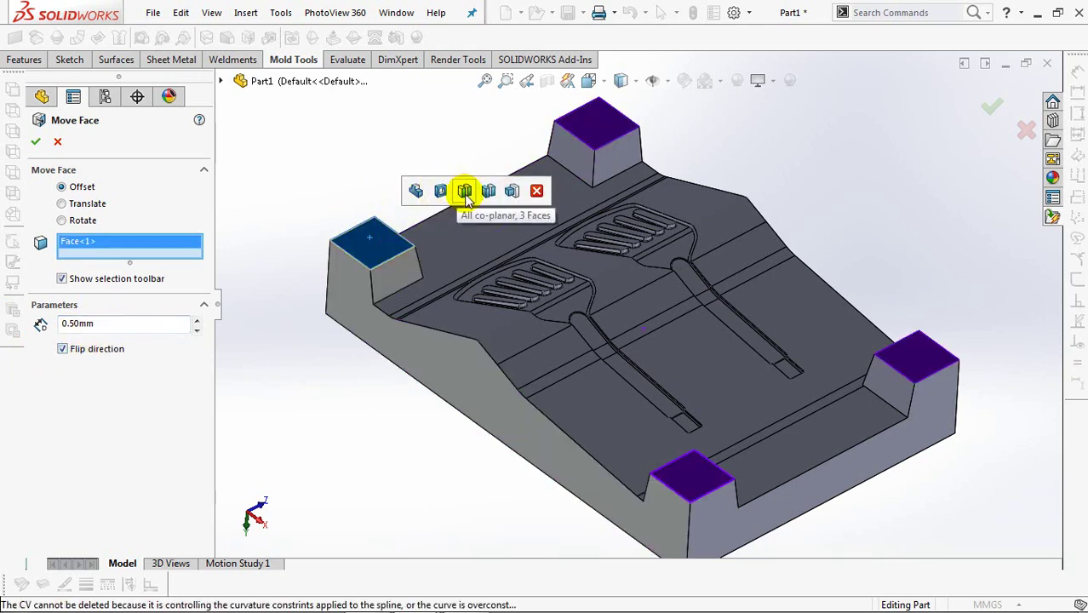
click(464, 188)
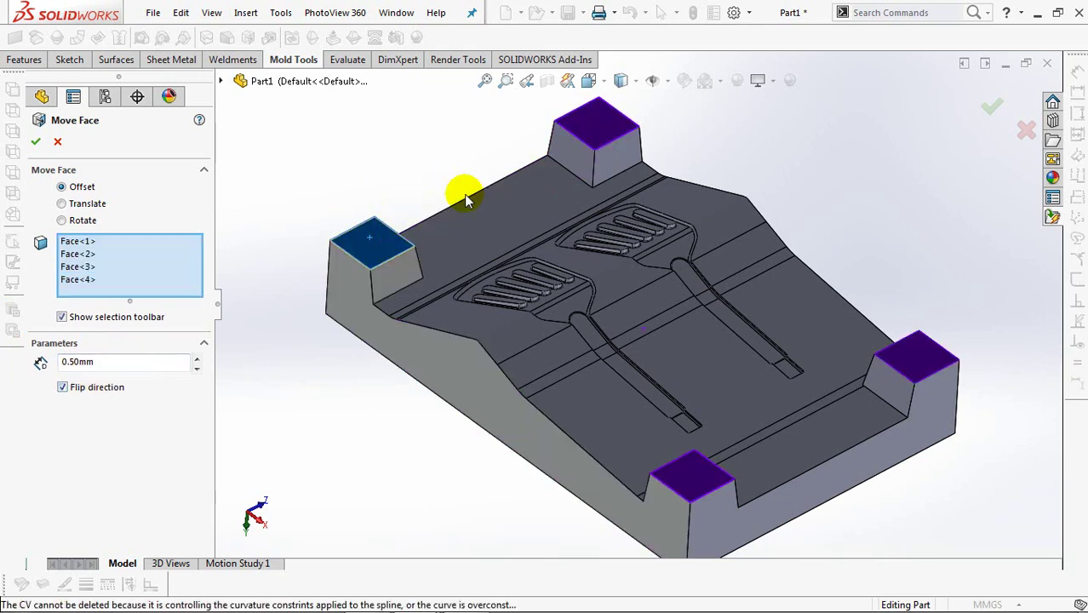
click(37, 143)
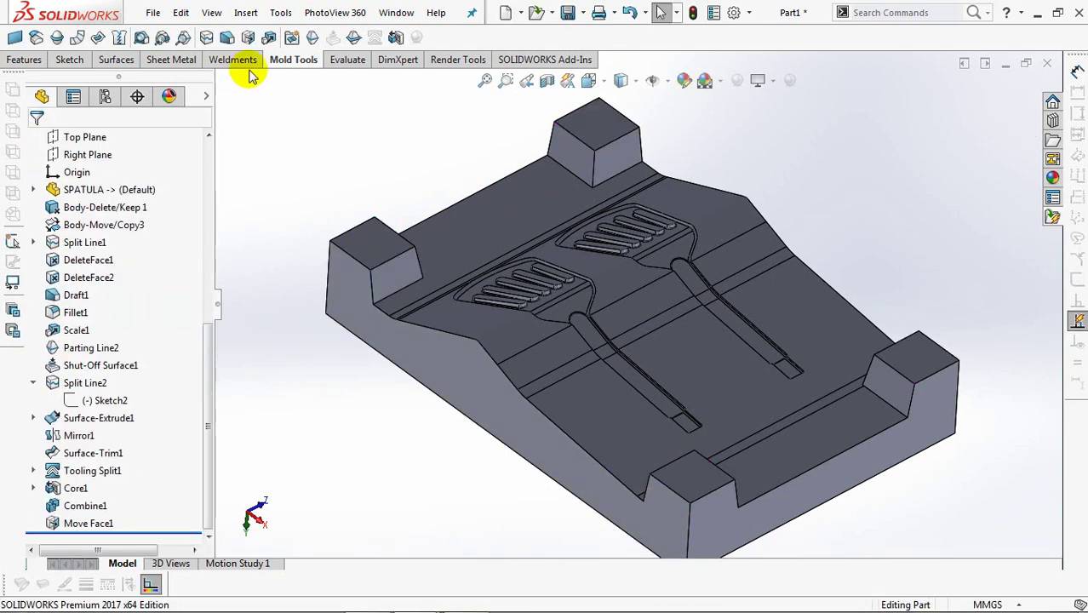
- Offset the corner-boss side faces by 0.10mm with a second Move Face, excluding unwanted faces
click(248, 42)
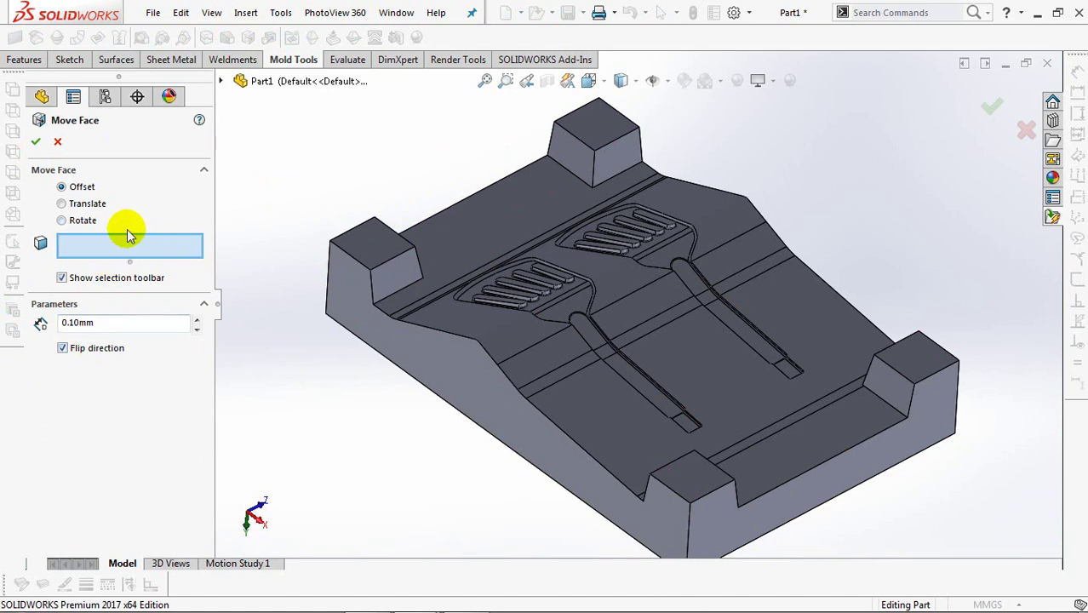
click(403, 271)
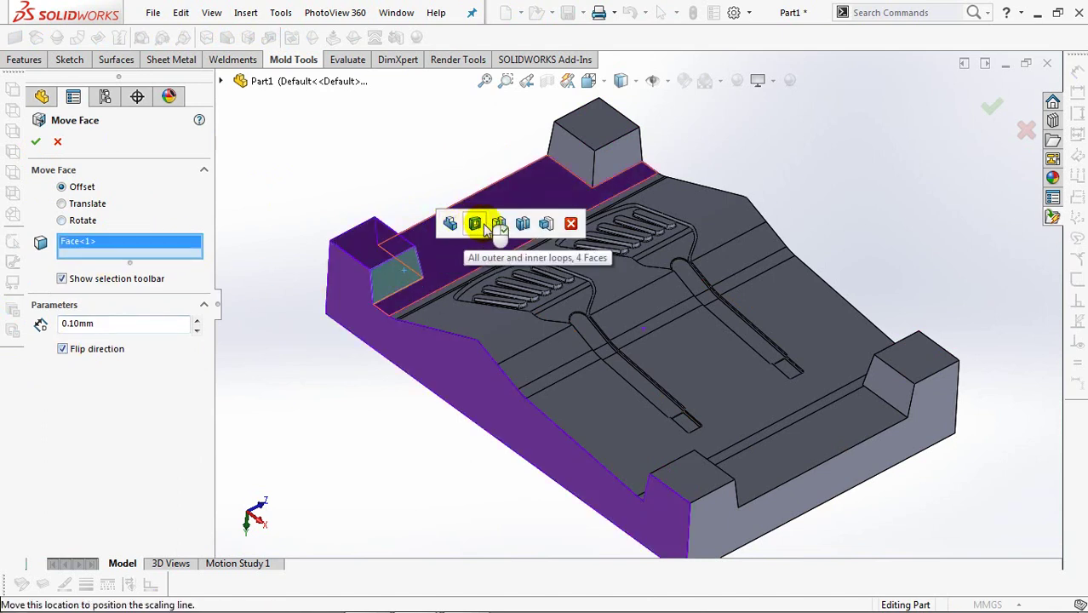
click(546, 224)
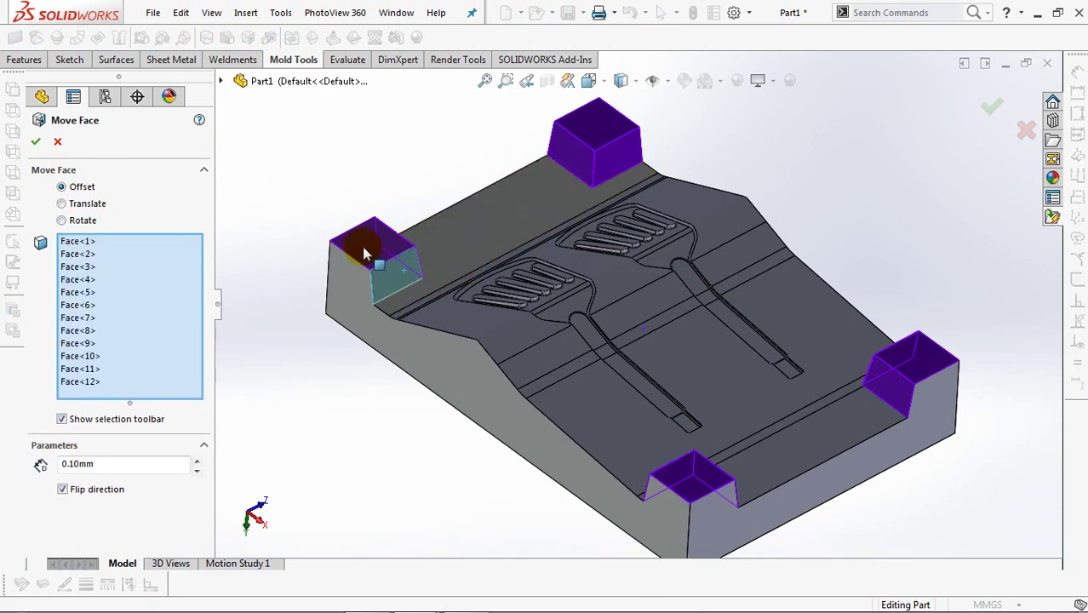
click(595, 151)
click(598, 146)
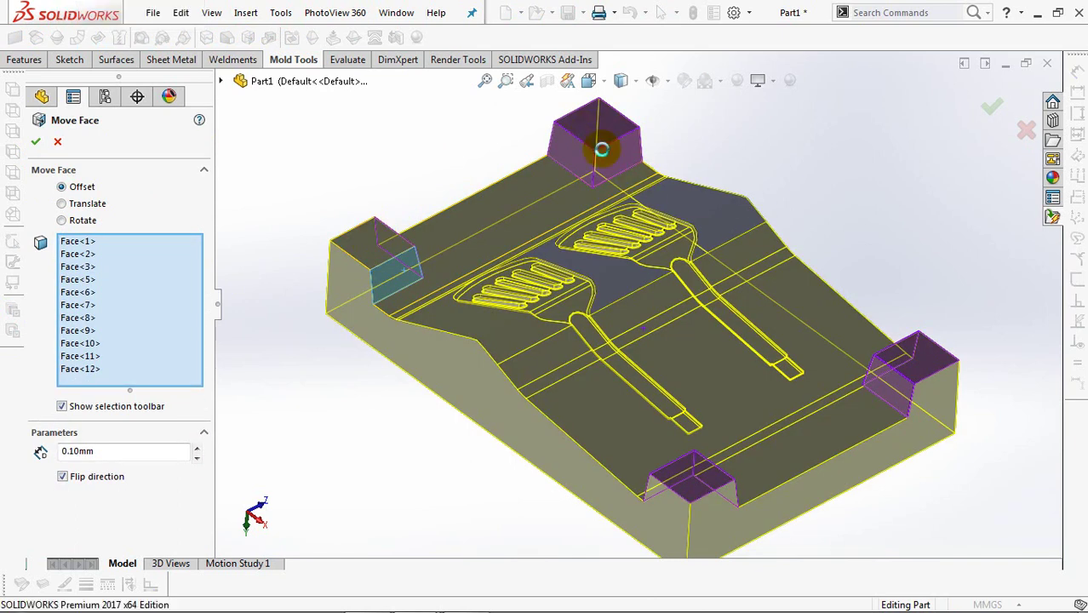
click(936, 356)
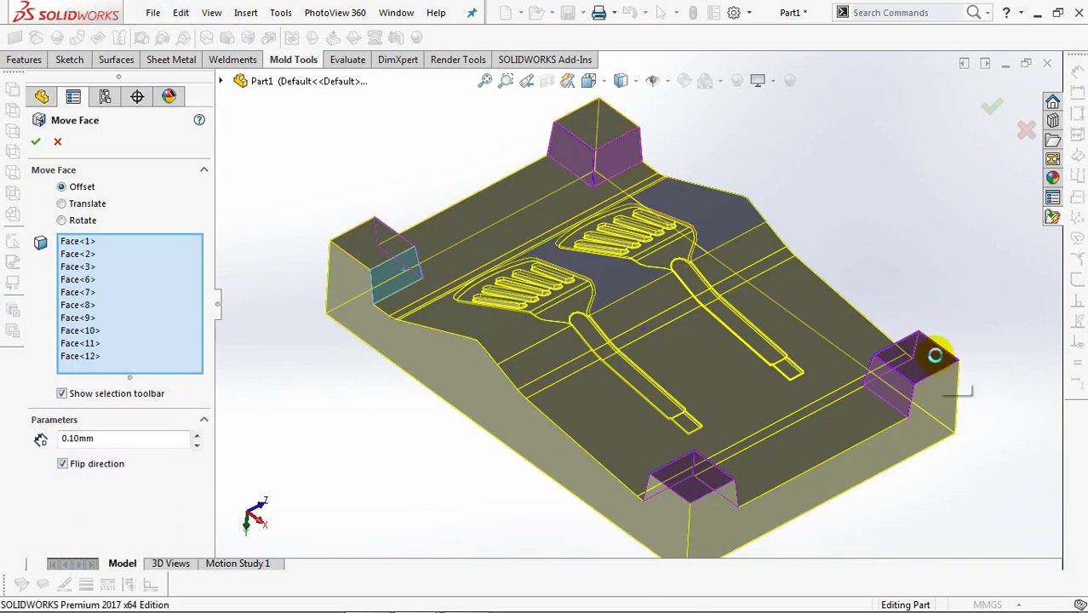
click(692, 478)
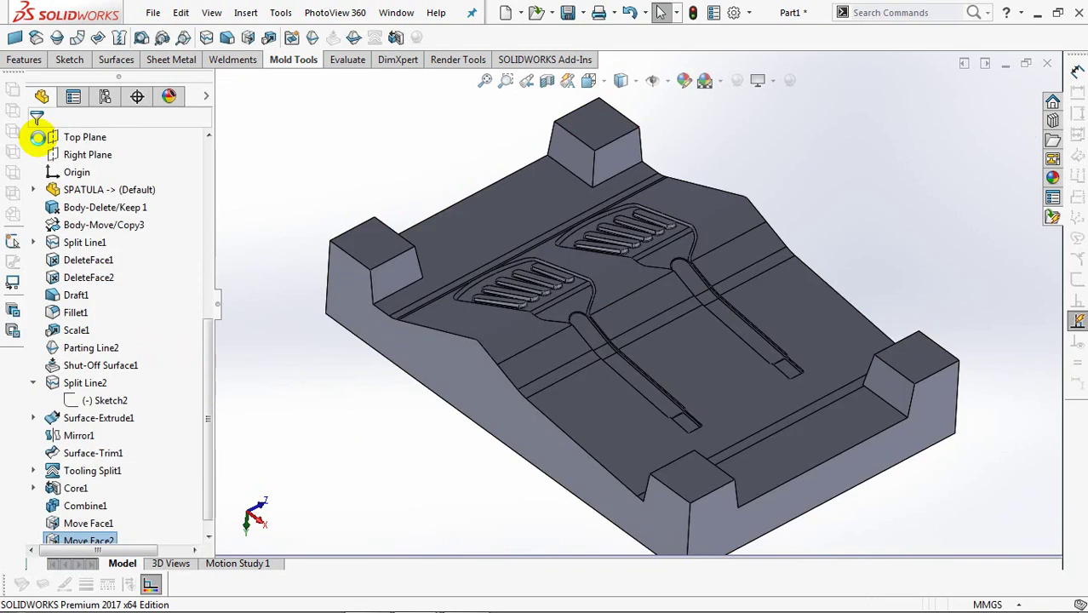
- Fillet the vertical edges of all four corner bosses with a 15mm radius
click(23, 59)
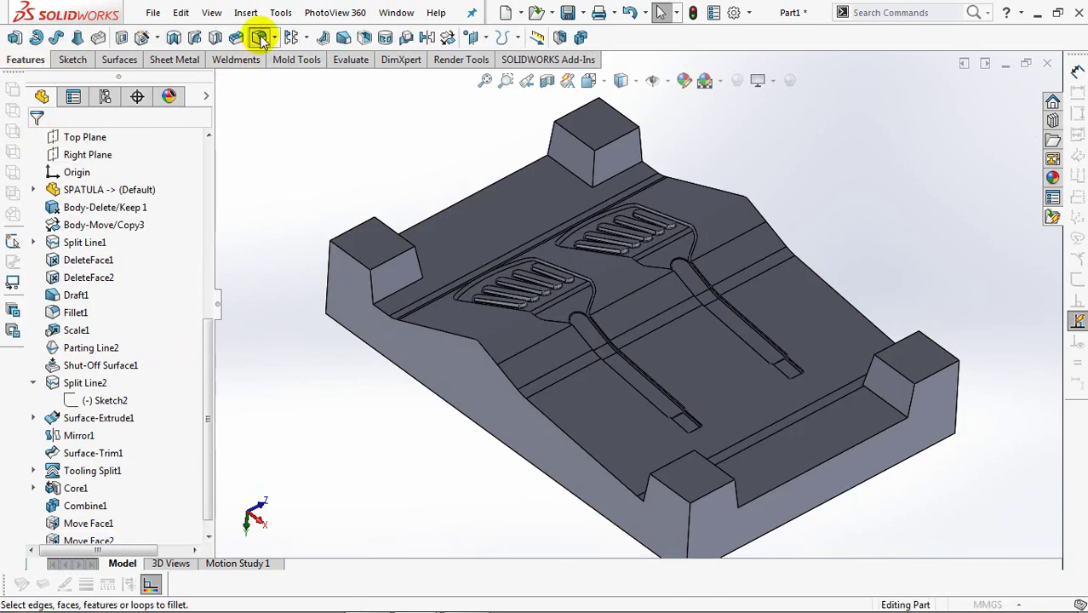
click(262, 38)
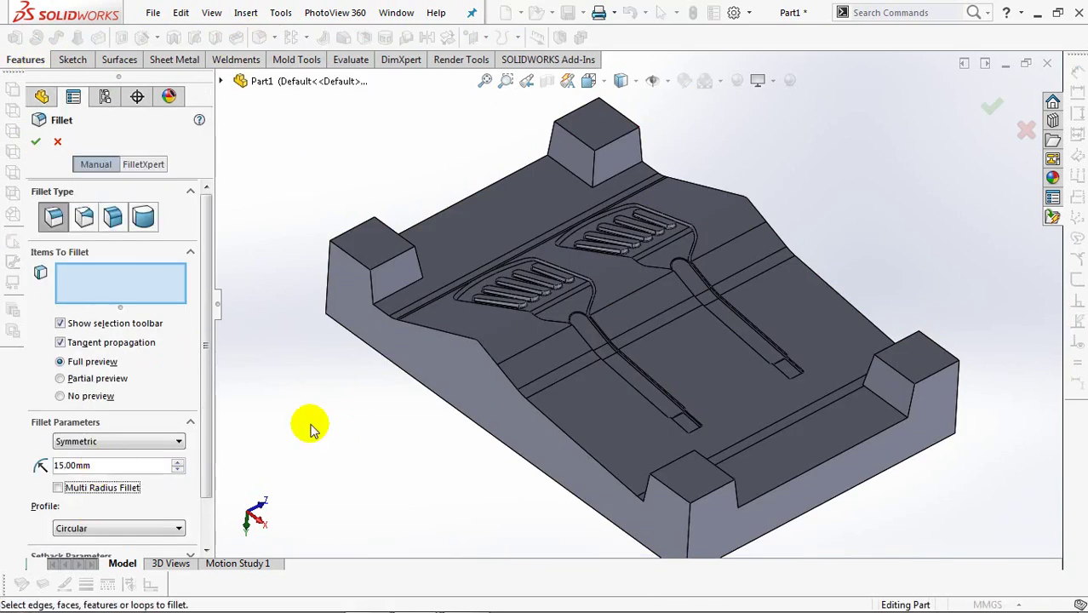
click(421, 268)
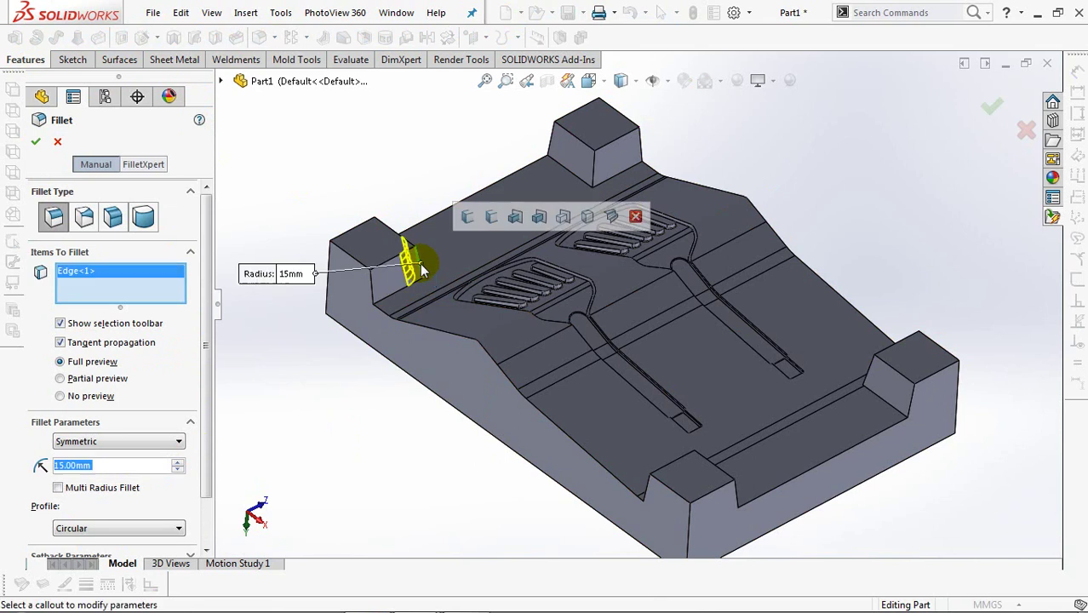
click(595, 159)
click(869, 379)
middle_drag(816, 405, 528, 452)
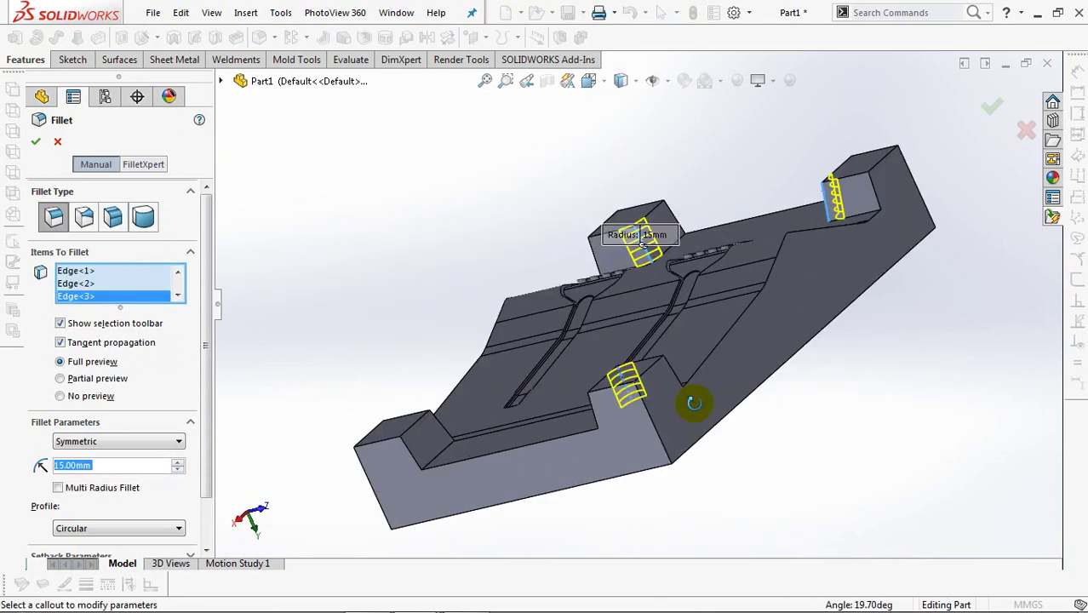
click(434, 440)
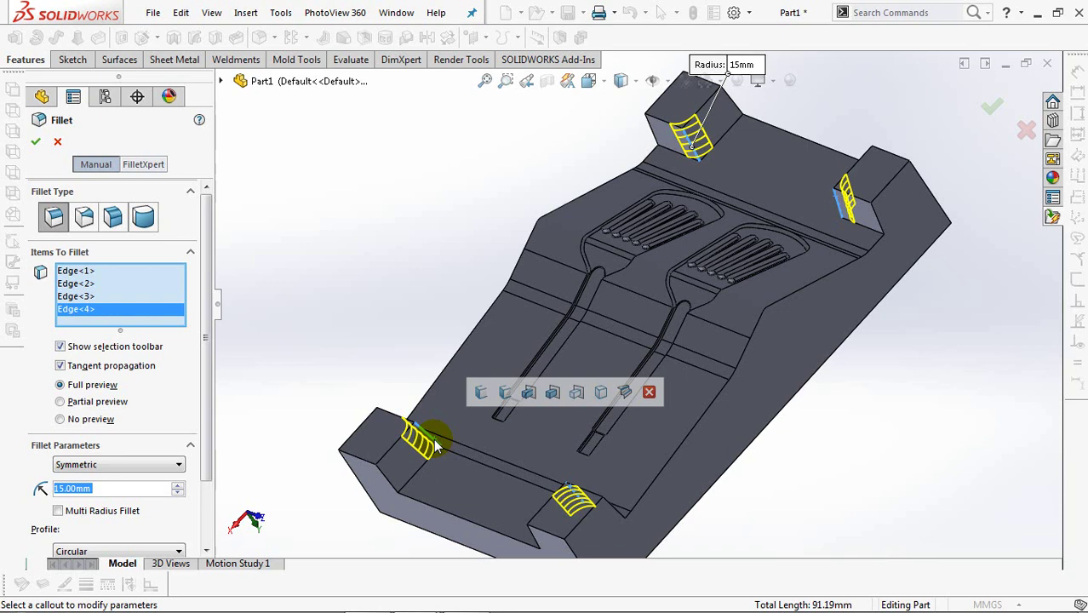
click(34, 140)
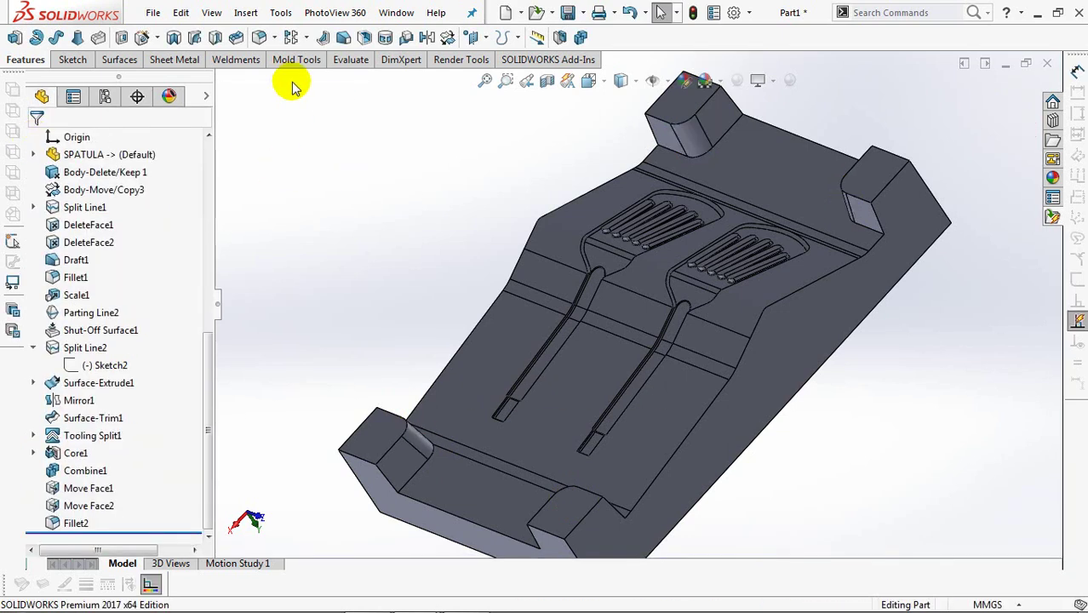
- Round the base edges of the four corner bosses with a 4mm fillet
key(Return)
text(4)
click(143, 294)
click(387, 460)
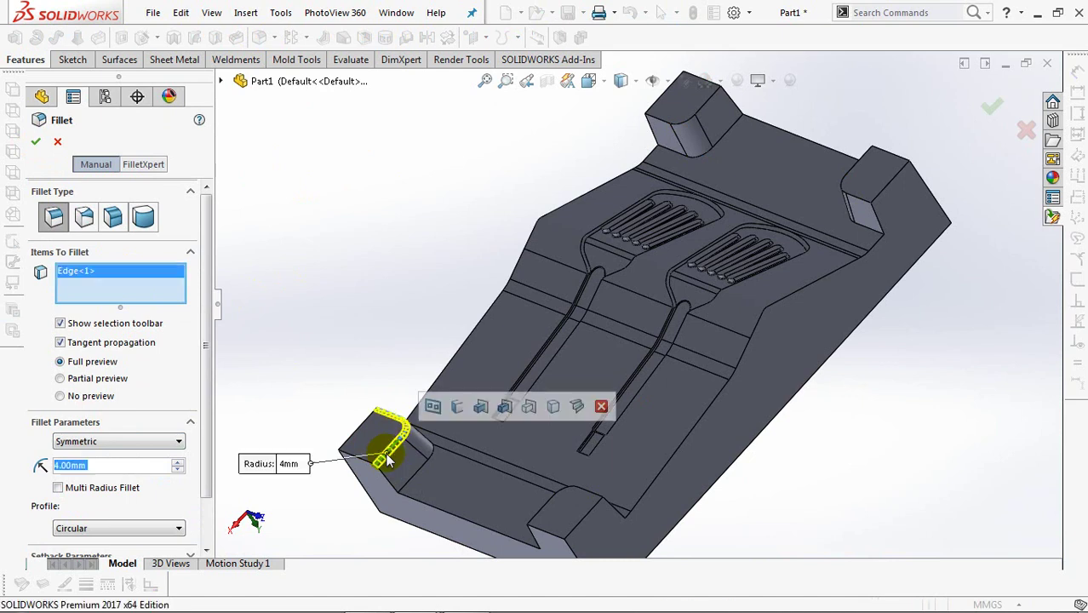
click(535, 509)
click(867, 220)
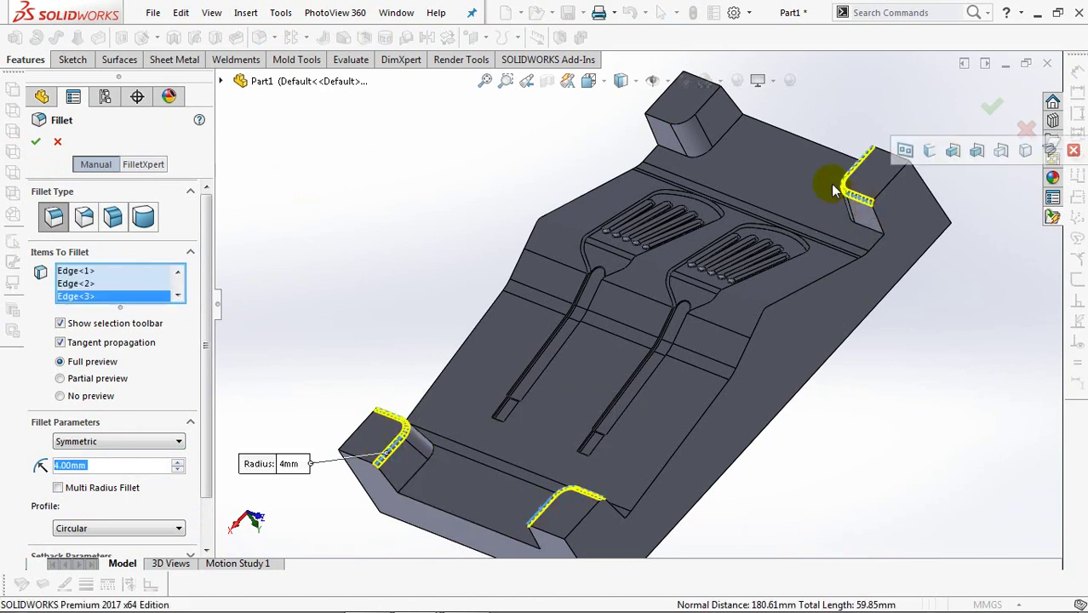
click(656, 122)
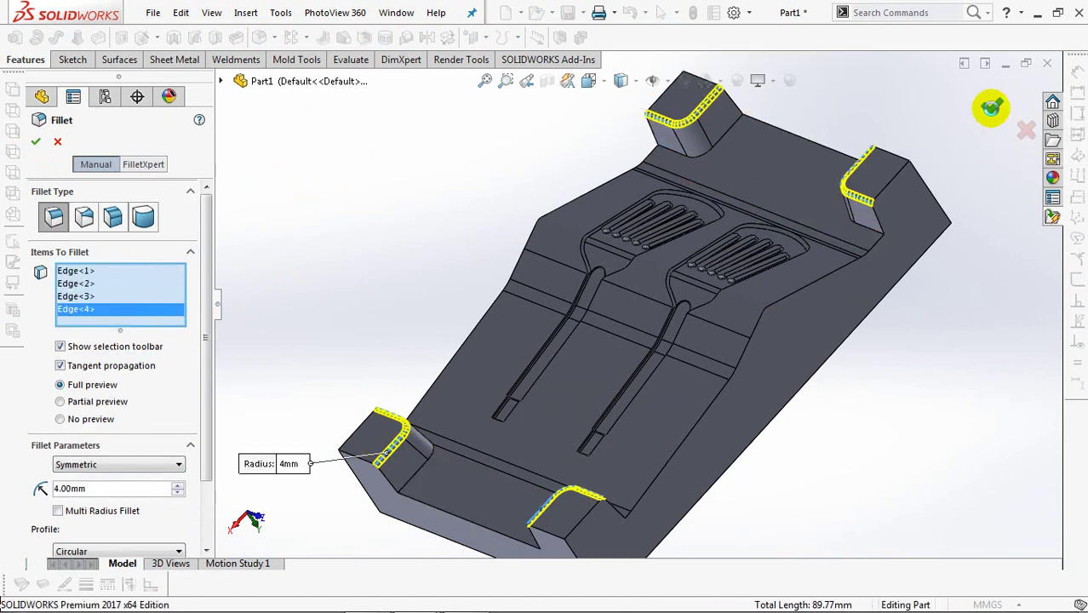
click(992, 109)
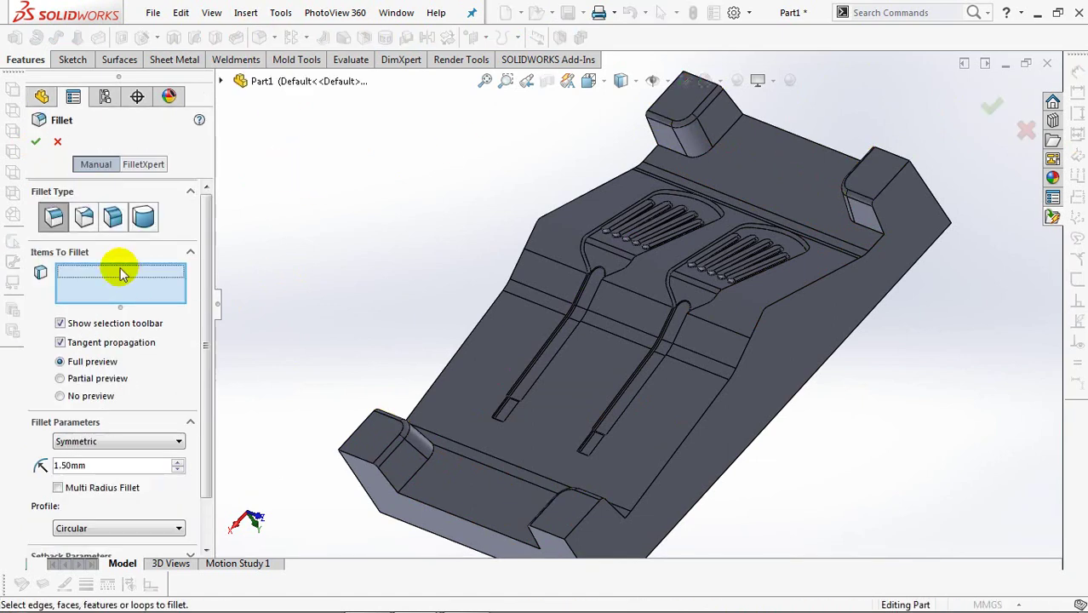
- Add a 1.5mm fillet to four more boss edges, then select the Core1 body
click(419, 478)
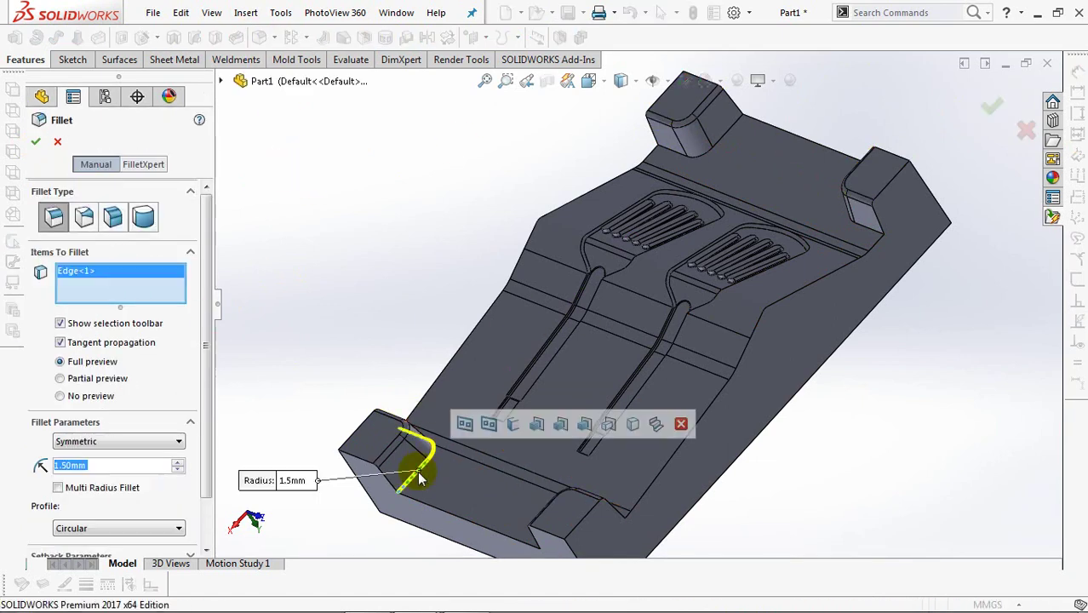
click(694, 152)
click(856, 232)
mouse_move(724, 326)
middle_down()
mouse_move(854, 271)
mouse_move(889, 384)
middle_up()
click(879, 441)
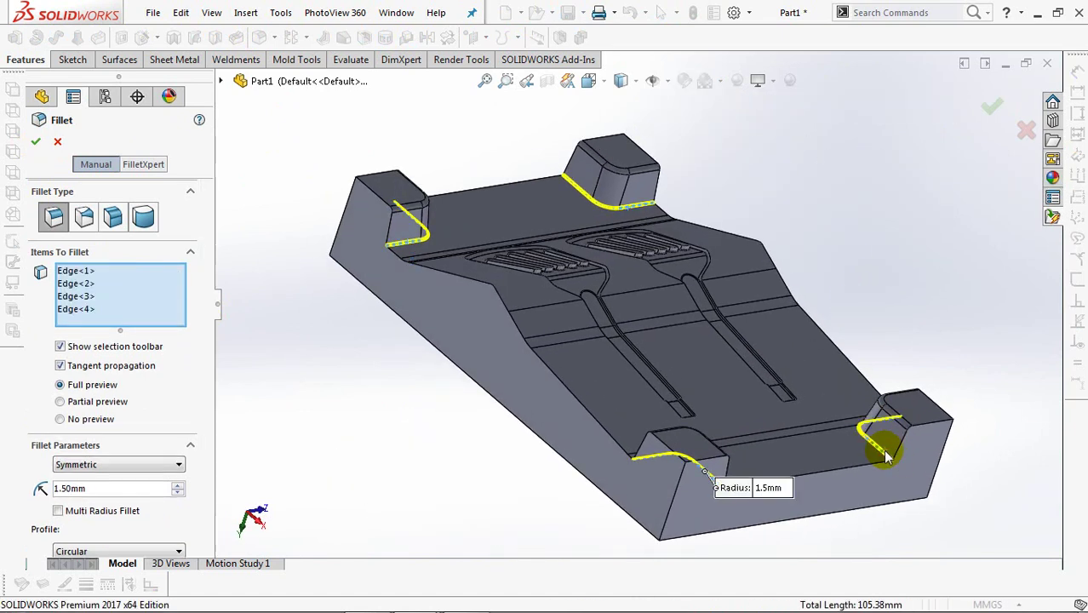
click(988, 113)
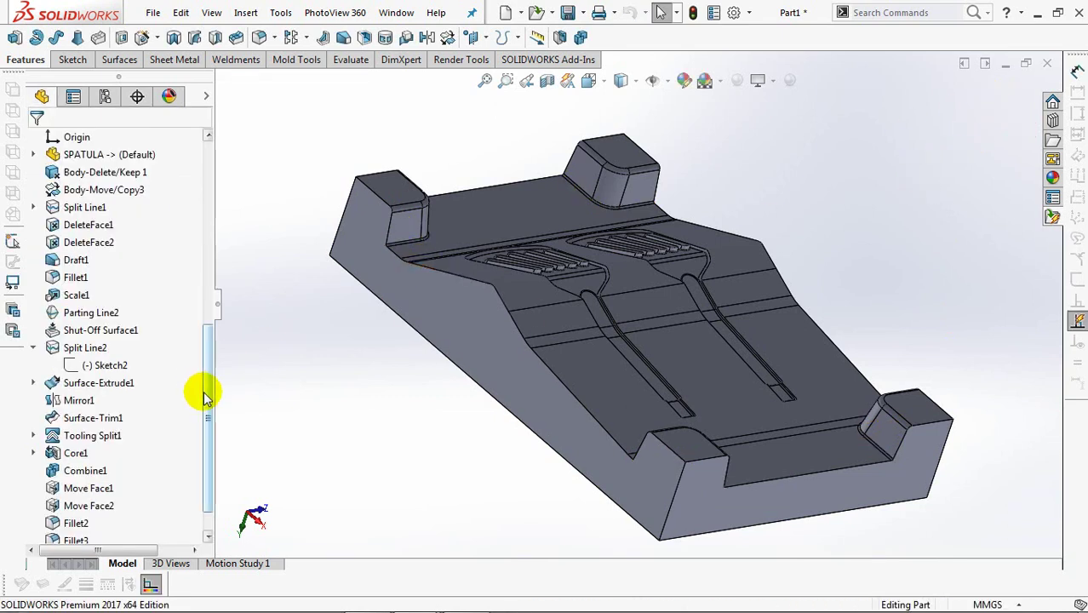
drag(205, 396, 211, 183)
click(99, 400)
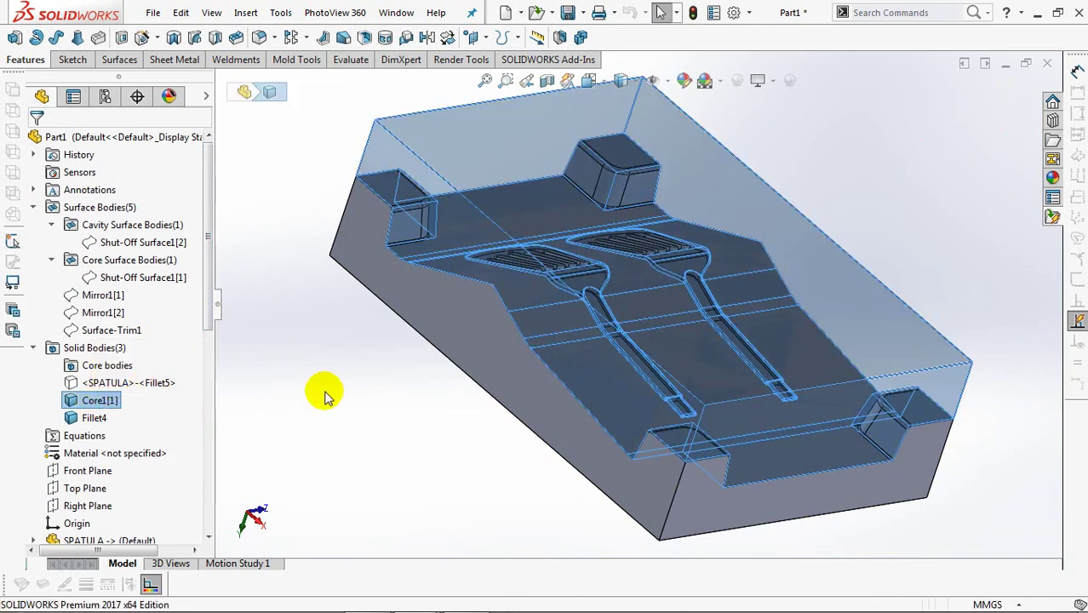
- Hide the finished block and show the other mold block, viewing its cavity from above
click(324, 393)
click(477, 255)
click(500, 238)
mouse_move(387, 425)
middle_down()
mouse_move(511, 170)
mouse_move(462, 353)
mouse_move(474, 285)
middle_up()
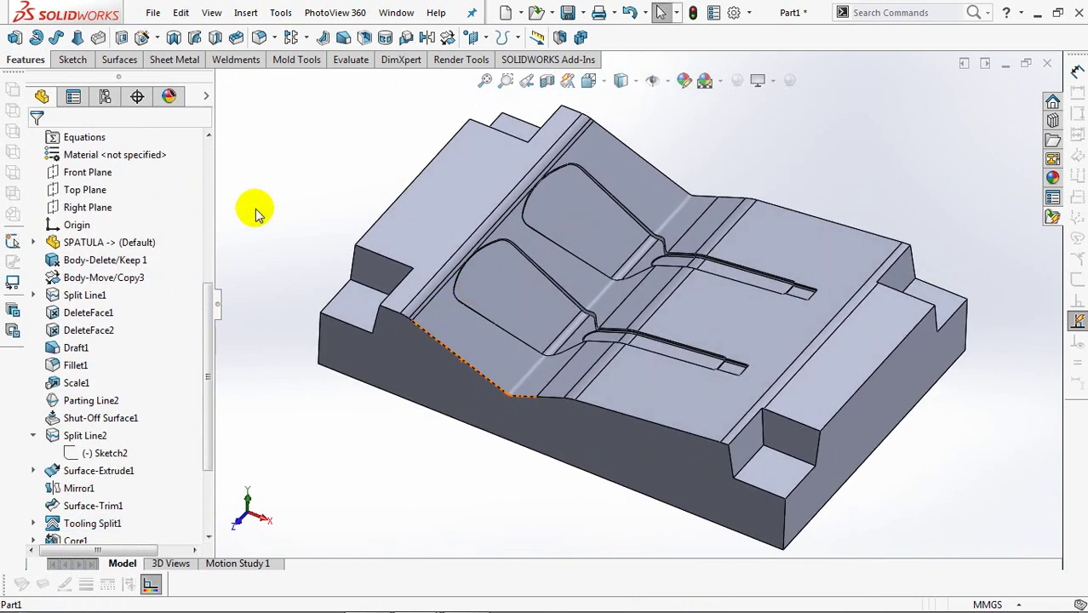
- Fillet four vertical corner-pocket edges with a 15 mm radius
click(259, 37)
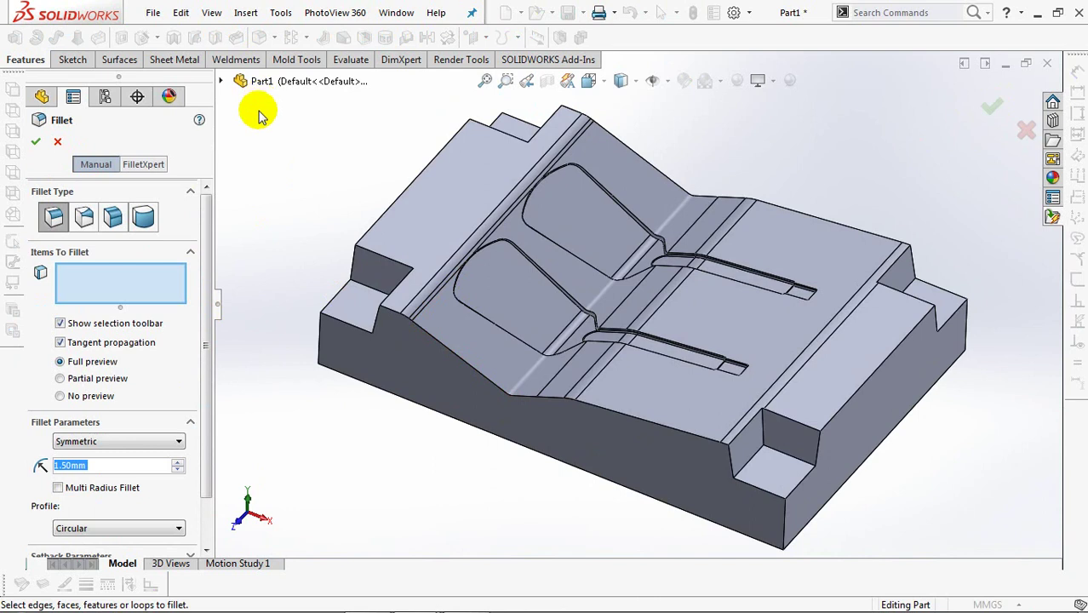
click(767, 438)
mouse_move(802, 309)
middle_down()
mouse_move(749, 256)
mouse_move(577, 483)
middle_up()
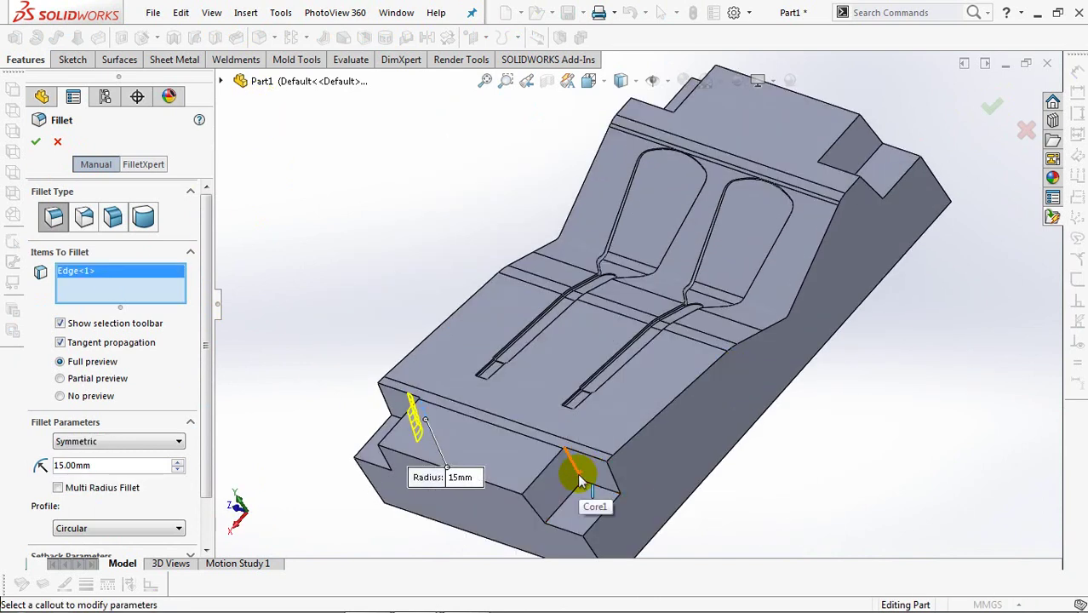
click(579, 482)
mouse_move(767, 370)
middle_down()
mouse_move(642, 341)
mouse_move(607, 476)
mouse_move(582, 482)
middle_up()
click(598, 492)
click(626, 410)
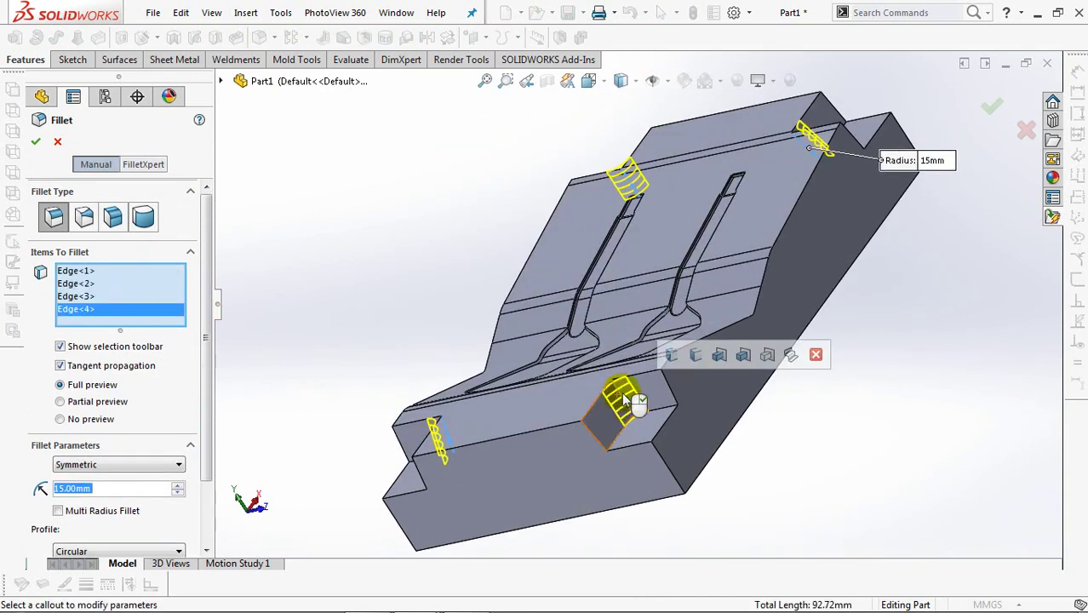
click(982, 120)
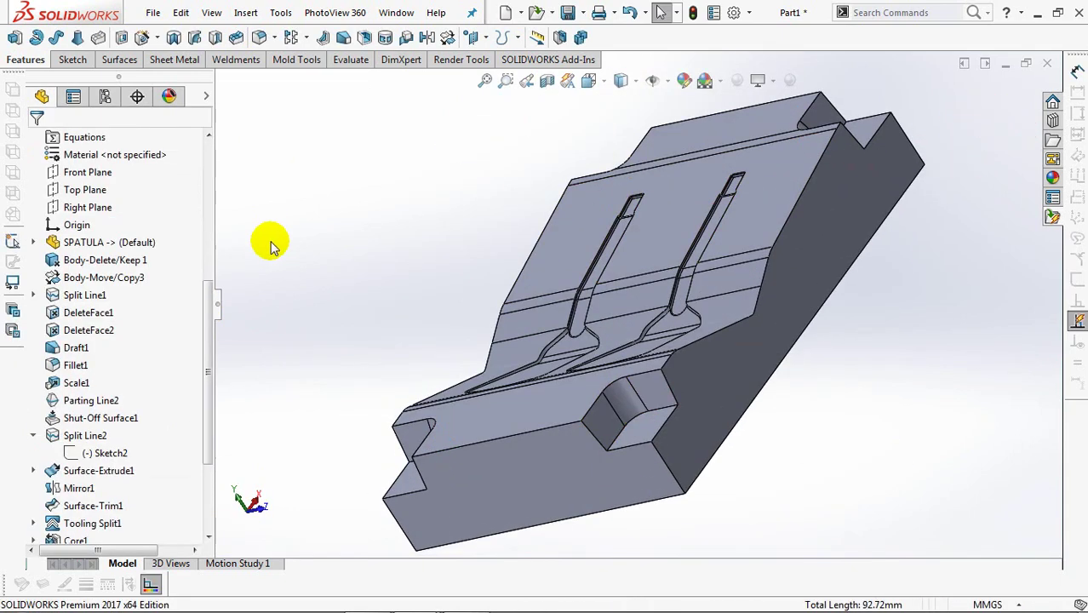
- Round four more pocket edges with a 4 mm fillet
click(257, 38)
text(4)
click(592, 412)
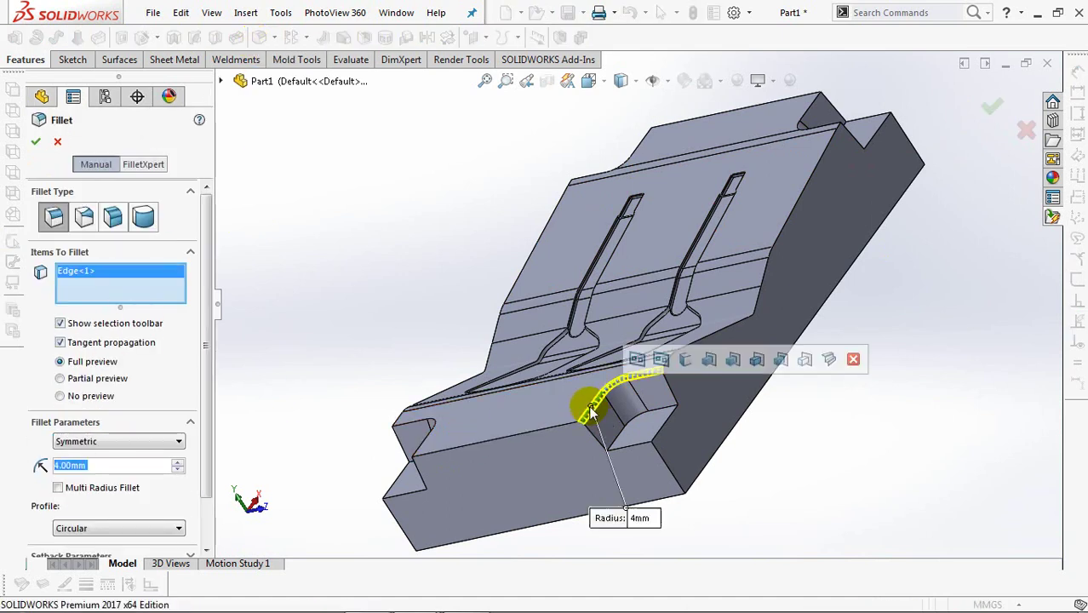
middle_drag(588, 404, 656, 415)
click(507, 420)
click(498, 158)
mouse_move(559, 165)
middle_down()
mouse_move(619, 171)
mouse_move(812, 122)
middle_up()
click(812, 121)
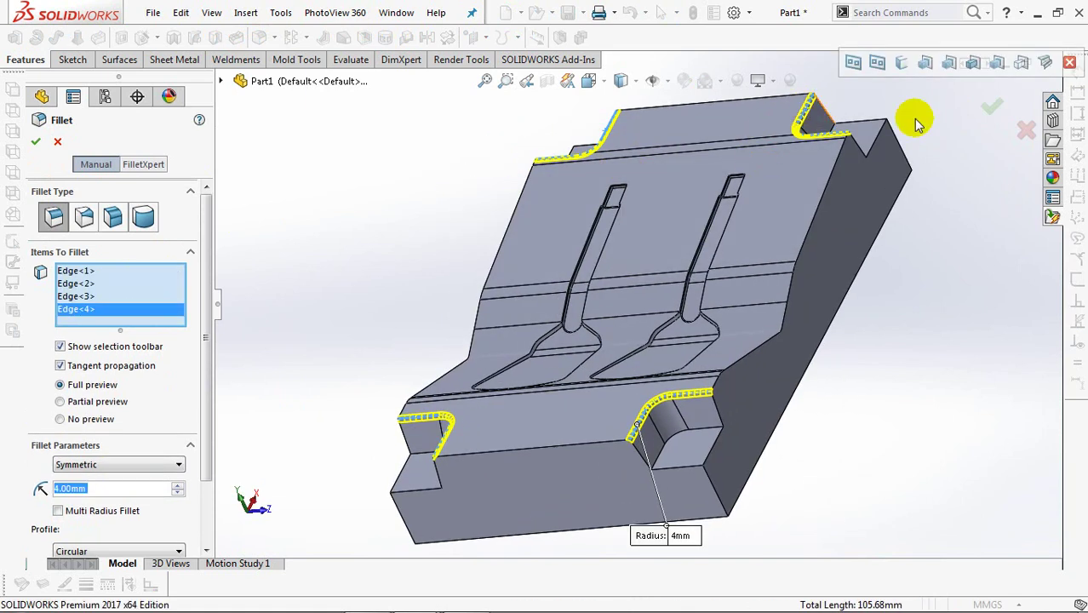
right_click(886, 368)
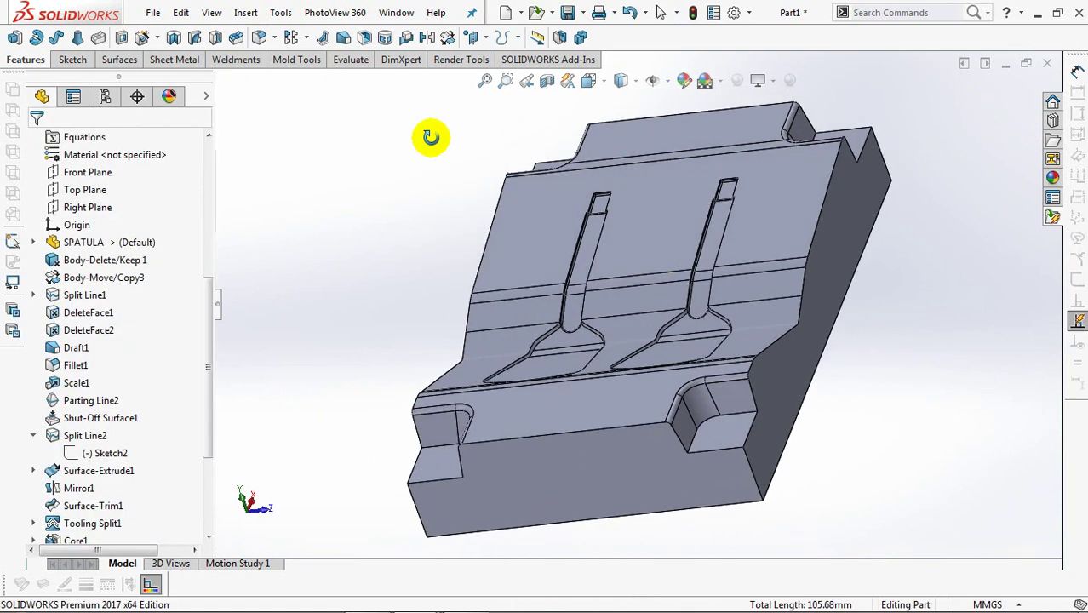
- Apply a 1.5 mm fillet to four further pocket edges
click(260, 38)
text(1.5)
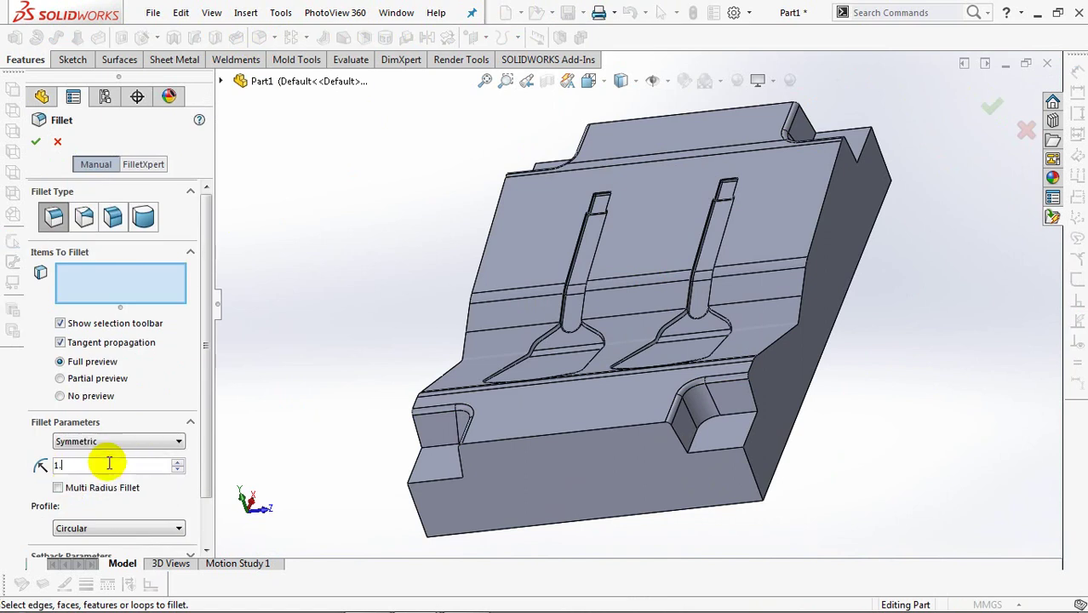
click(109, 278)
click(438, 453)
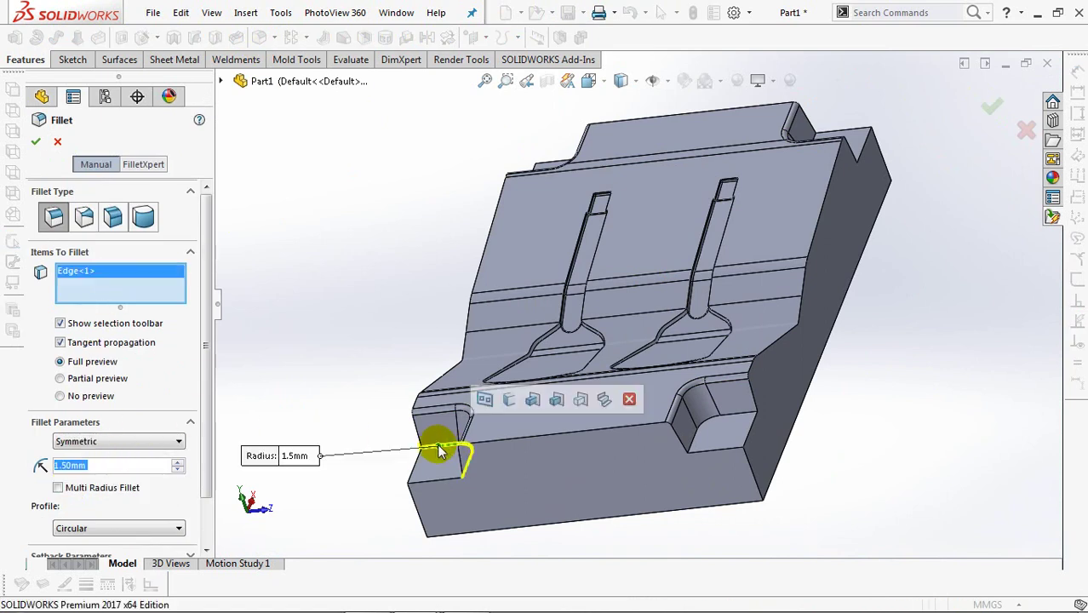
click(688, 439)
mouse_move(687, 444)
middle_down()
mouse_move(693, 369)
mouse_move(627, 454)
middle_up()
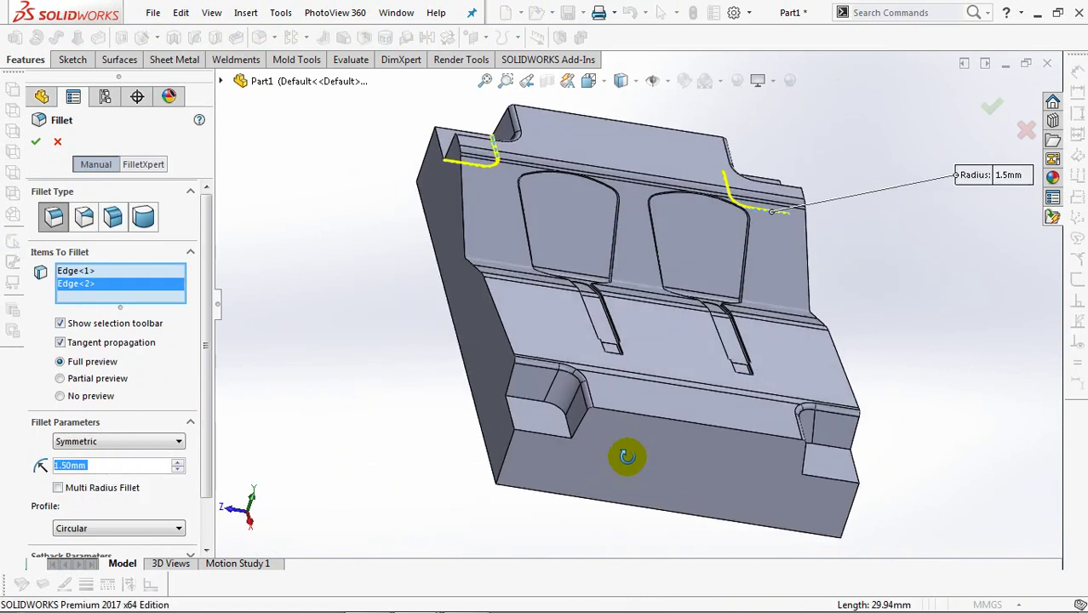
click(532, 411)
click(834, 454)
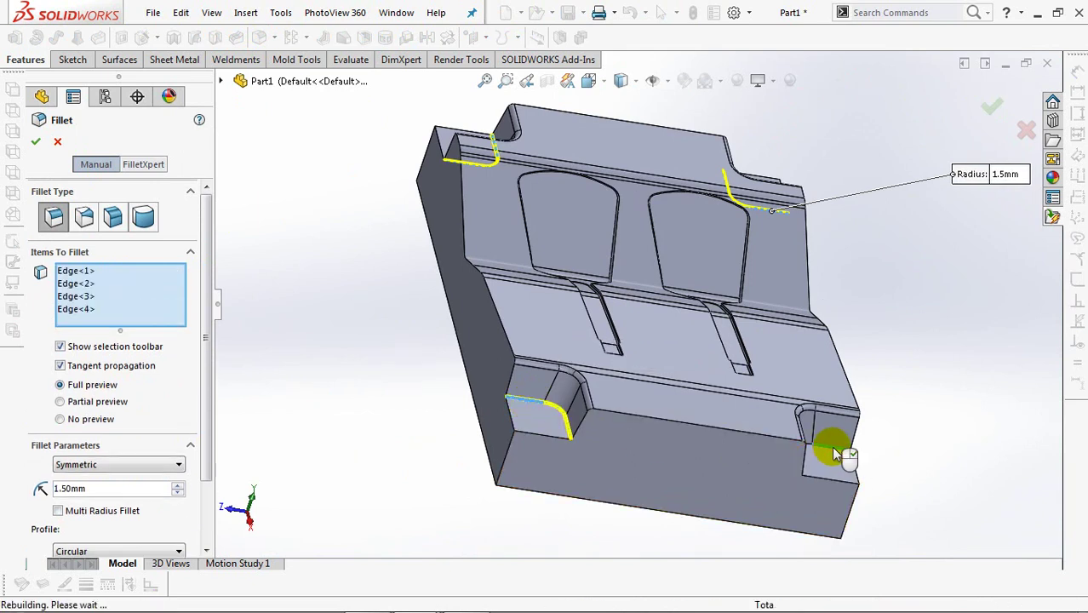
click(992, 104)
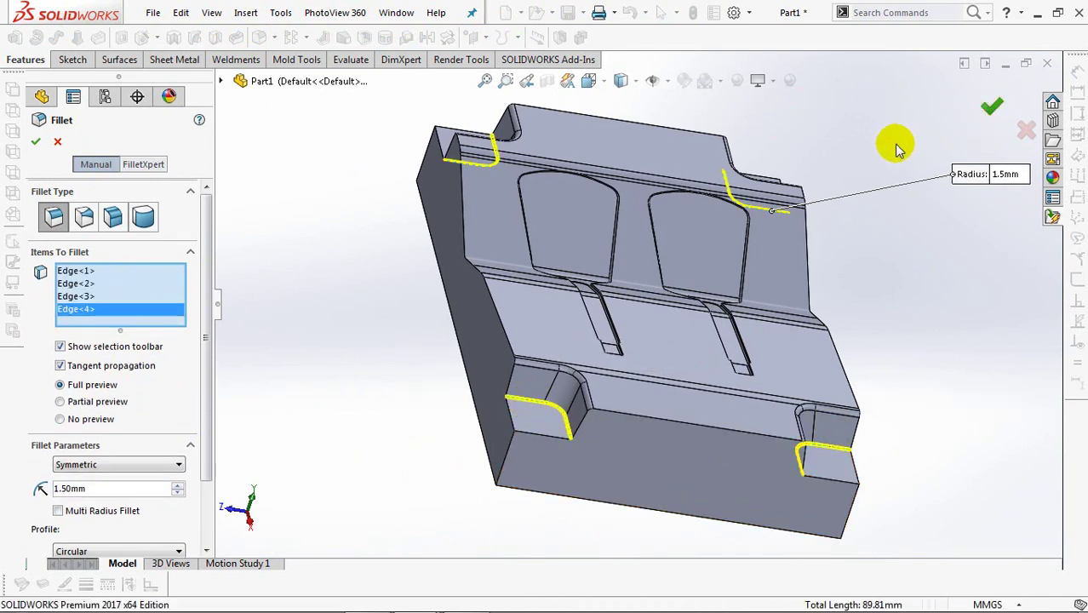
middle_drag(729, 230, 789, 335)
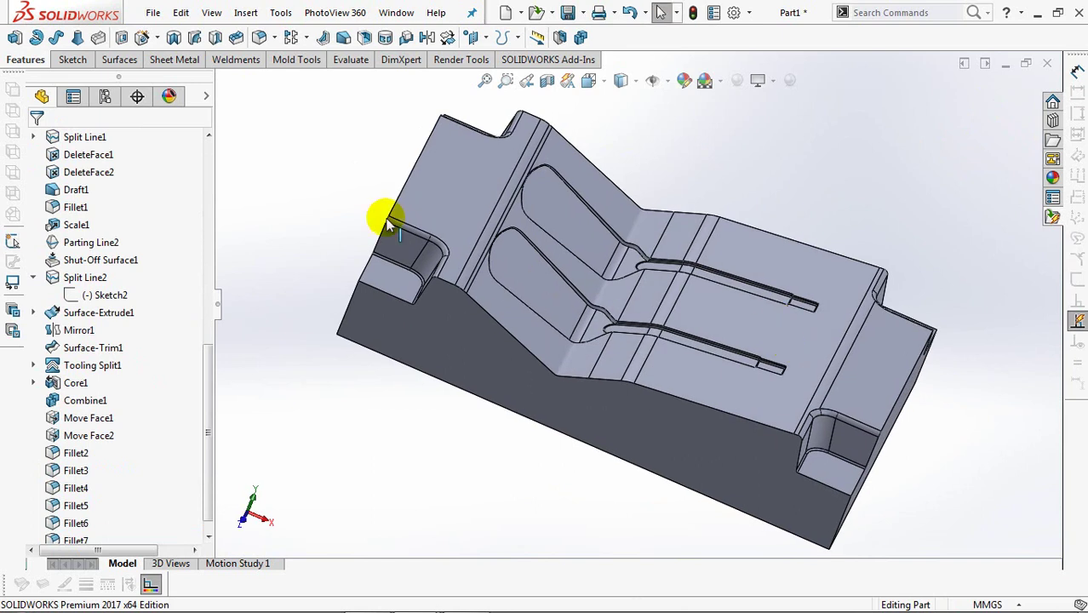
- Sketch a vertical midpoint line on the Top Plane from the origin toward the upper handle
drag(211, 381, 213, 219)
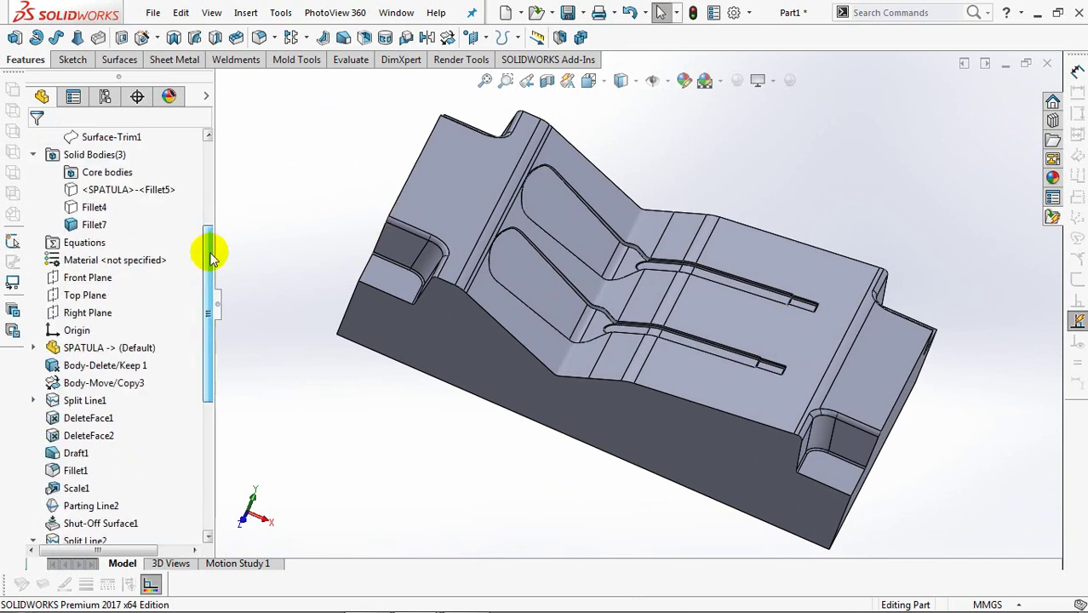
click(75, 402)
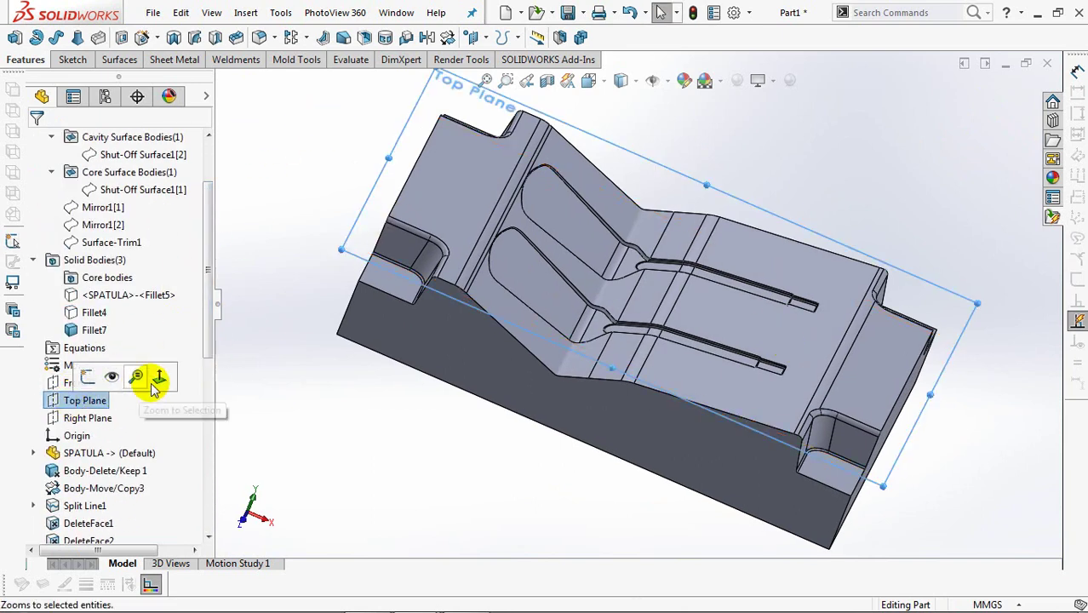
click(142, 392)
click(65, 377)
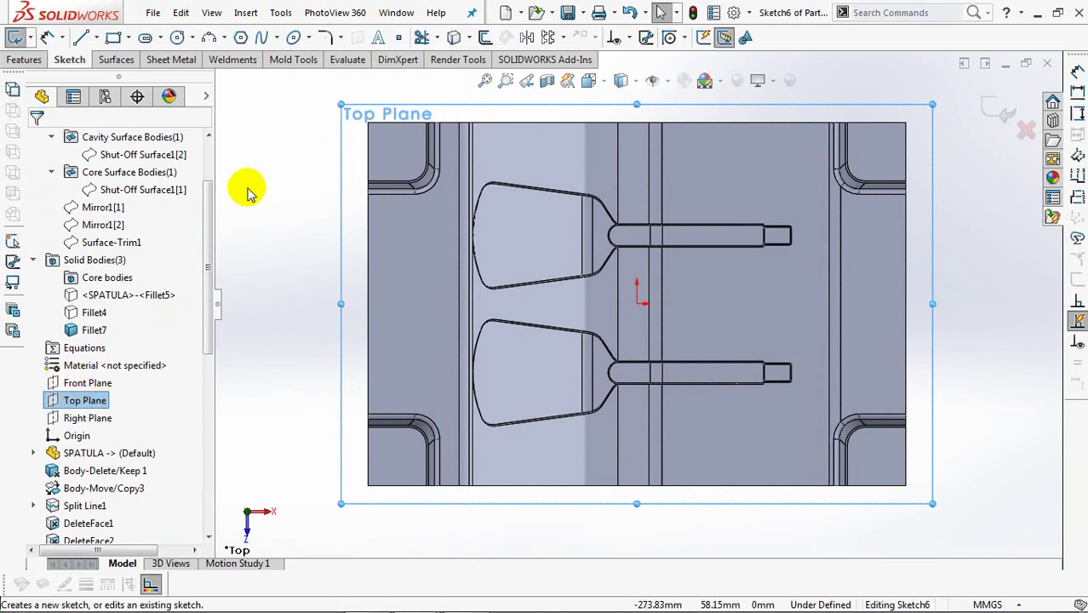
click(82, 39)
click(60, 361)
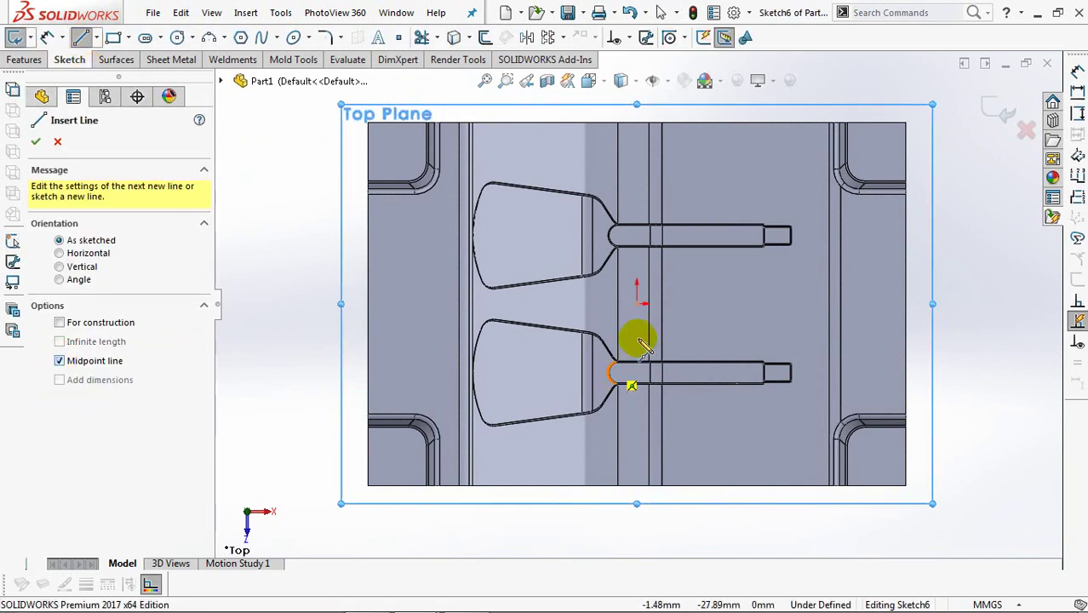
scroll(639, 298, down, 3)
click(637, 305)
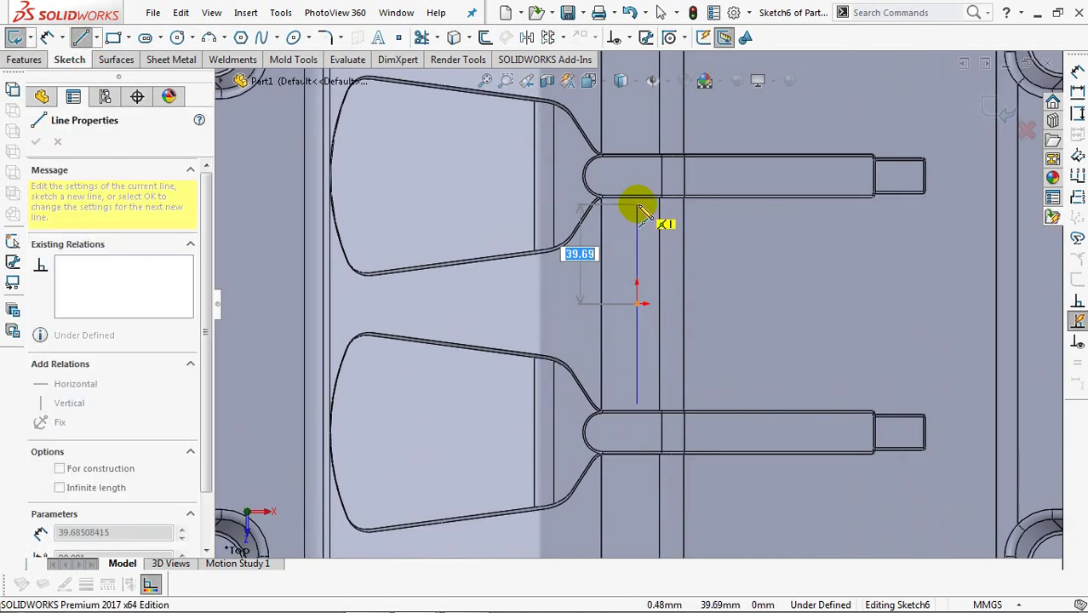
click(637, 204)
right_click(637, 205)
click(673, 214)
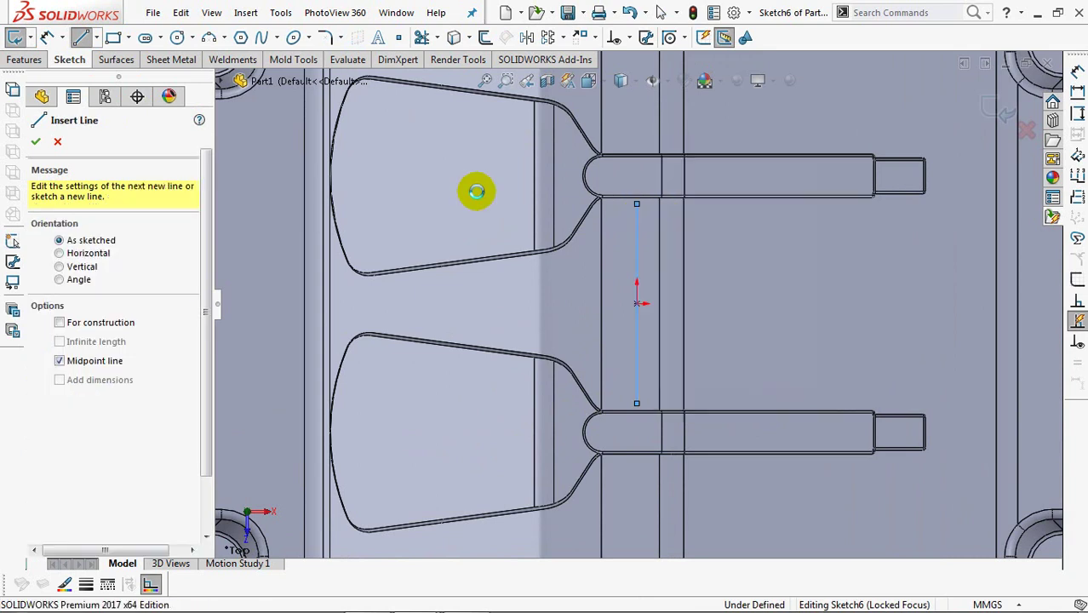
- Dimension the line's top end 2 mm from the handle edge and exit the sketch
click(637, 204)
click(682, 197)
click(705, 235)
text(2)
click(640, 228)
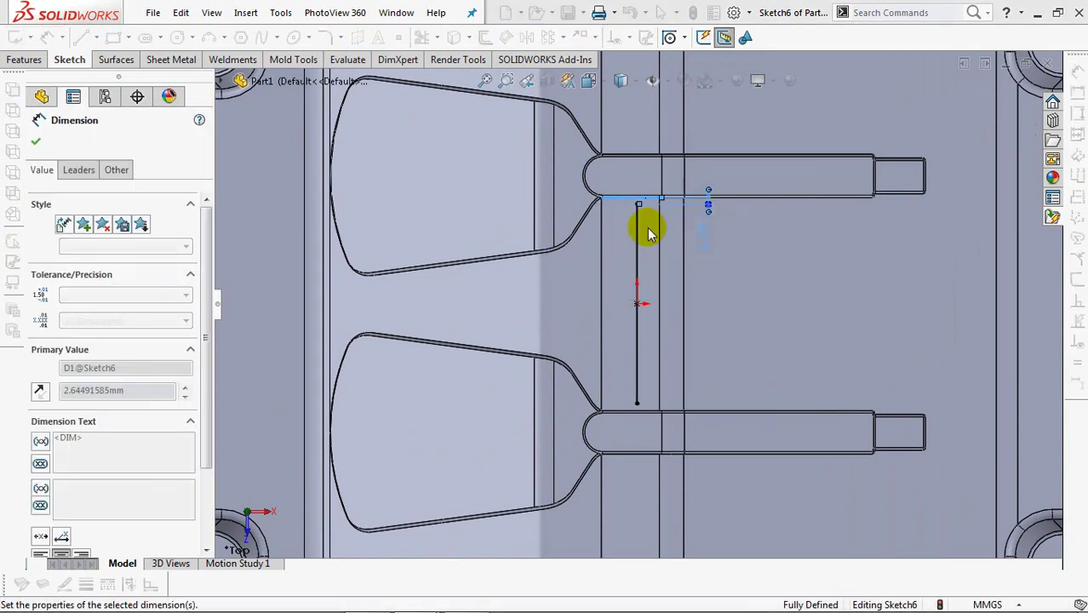
click(990, 111)
click(991, 109)
- Project the line onto the block face between the cavities with reversed projection direction
click(506, 40)
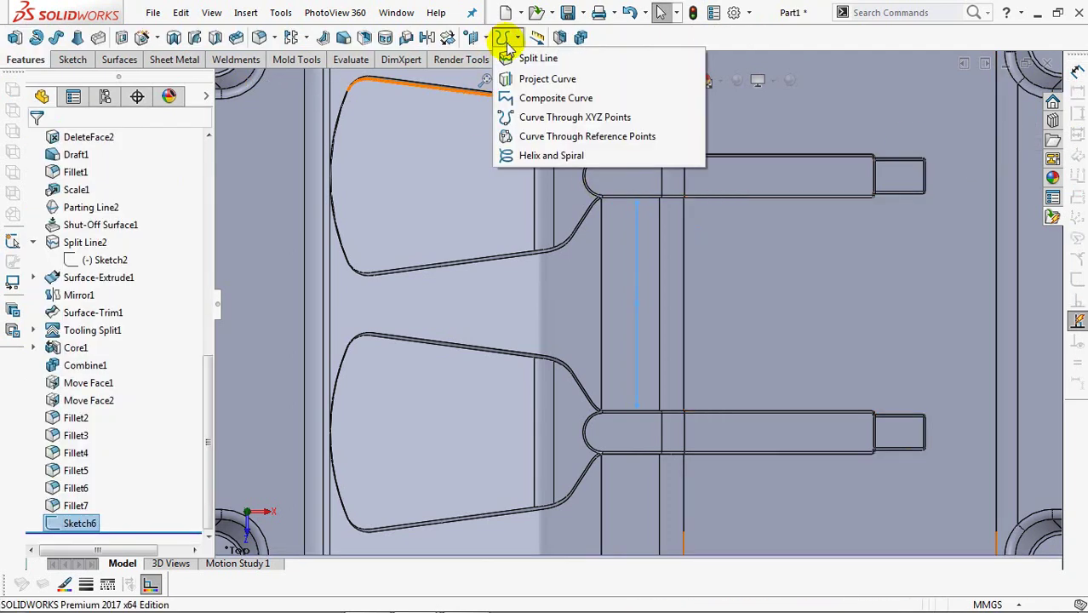
click(547, 79)
click(615, 263)
click(60, 308)
middle_drag(427, 297, 182, 190)
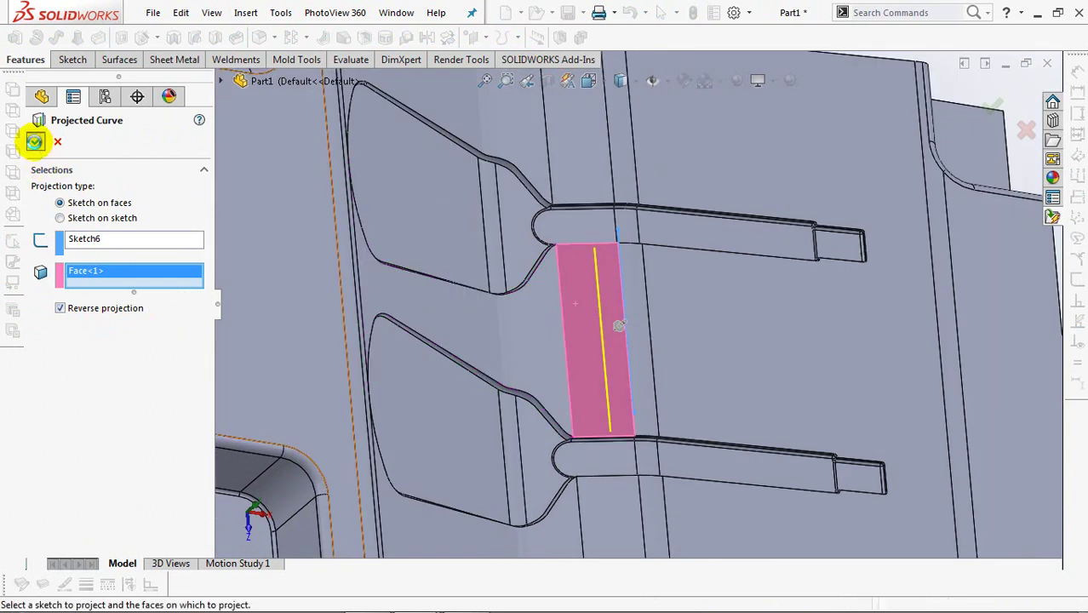
click(35, 143)
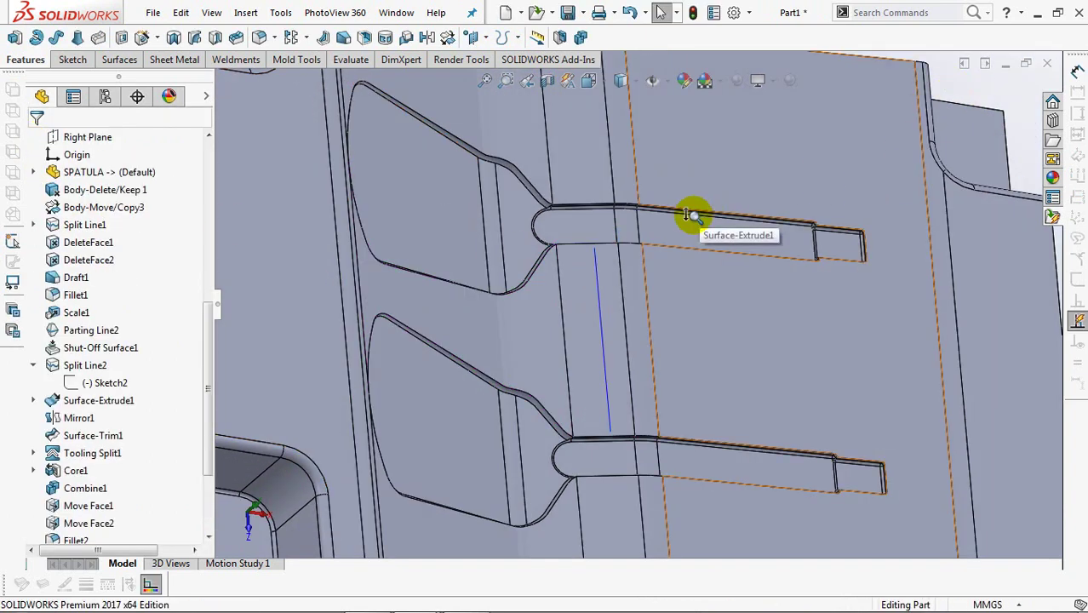
key(f)
drag(224, 287, 211, 136)
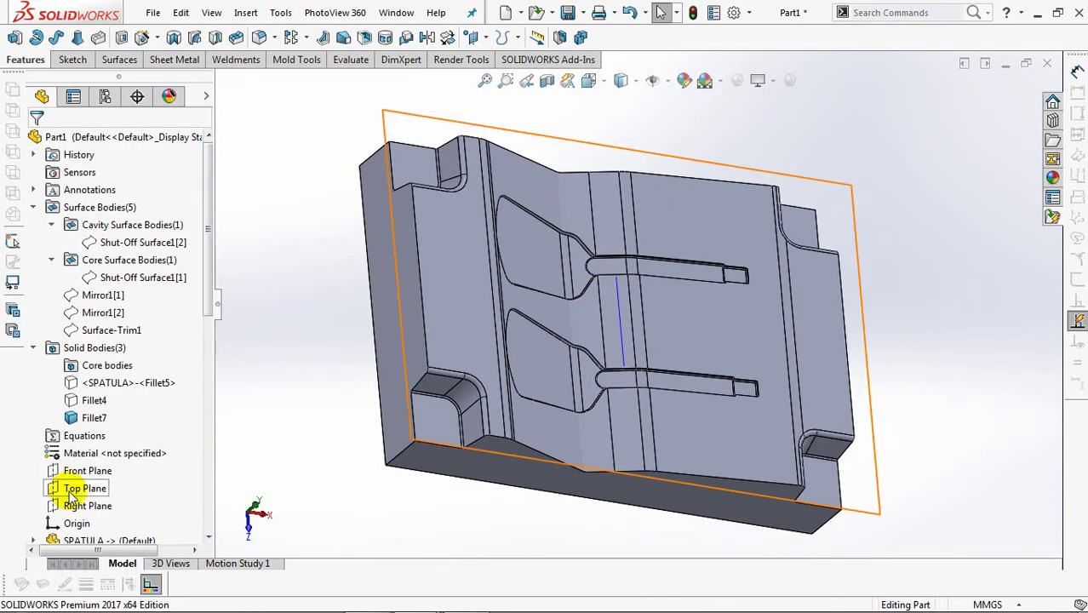
- Sketch a second vertical midpoint line on the Top Plane from the origin to the upper handle
click(73, 490)
click(86, 472)
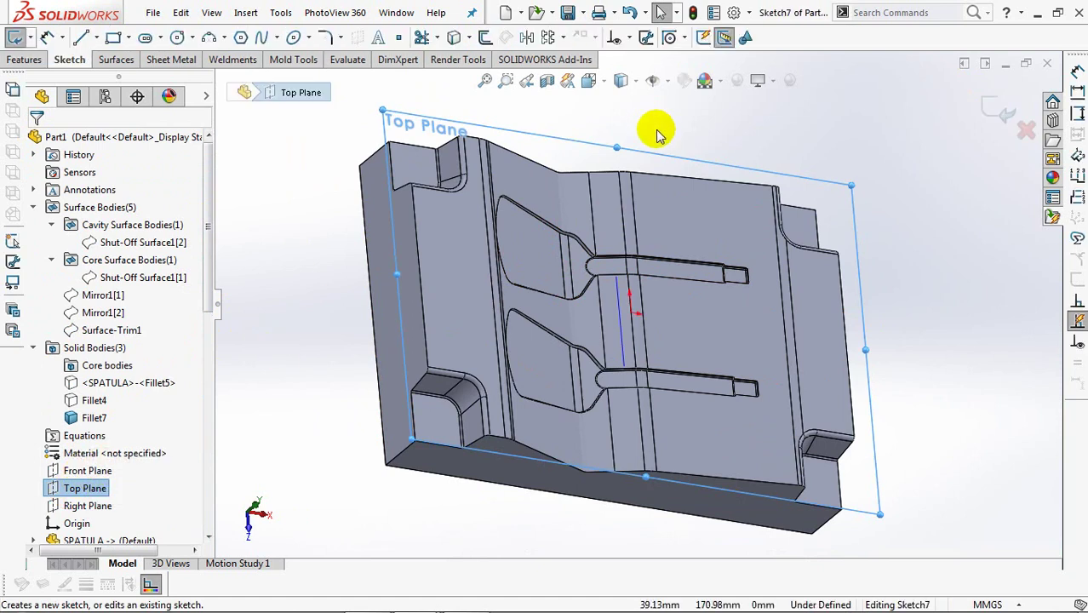
click(82, 39)
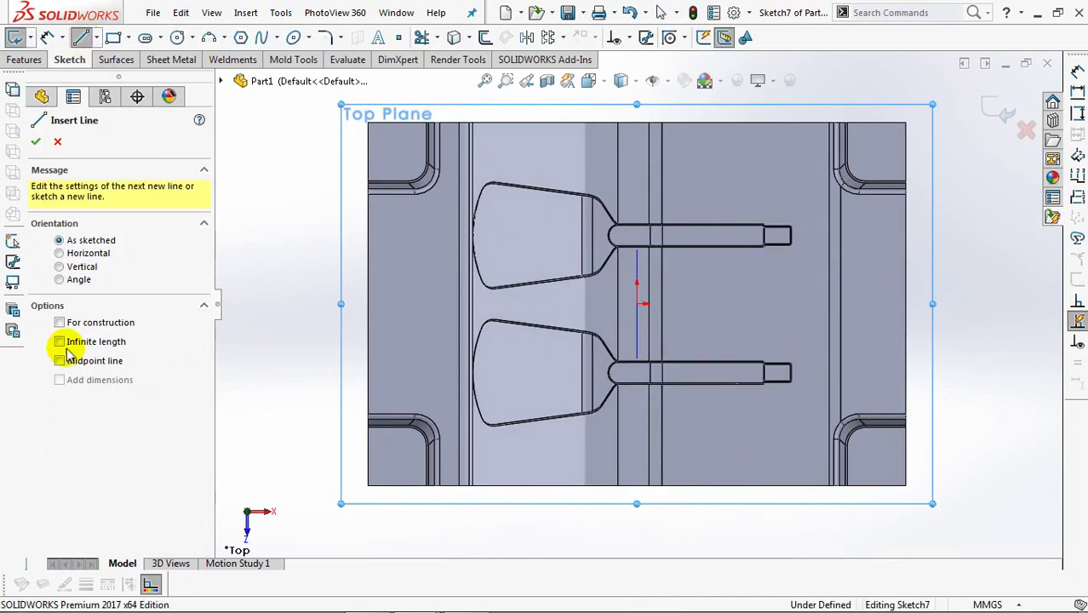
click(637, 304)
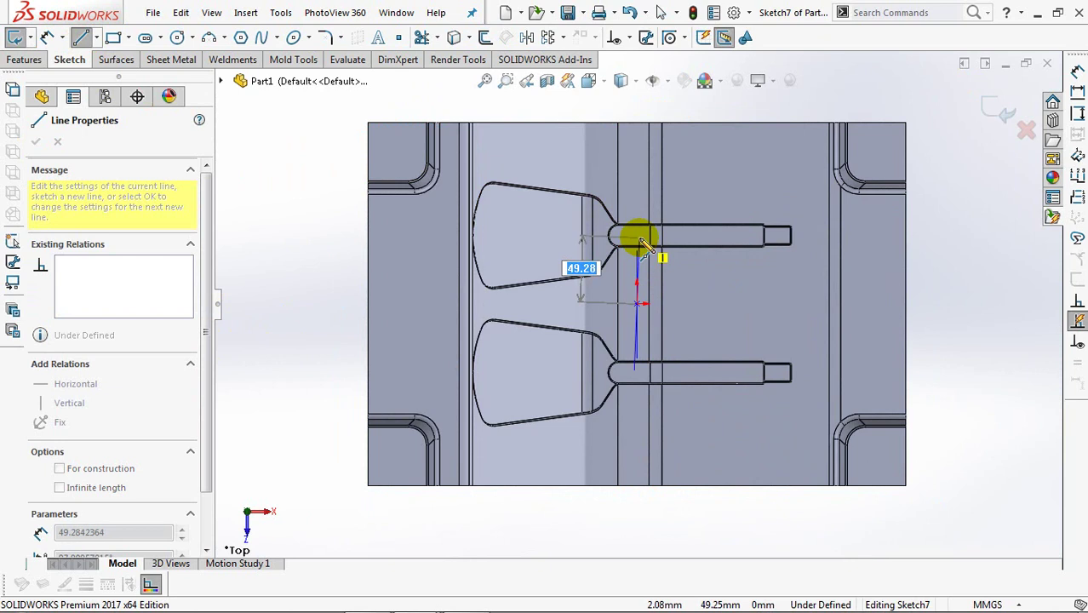
scroll(631, 281, down, 3)
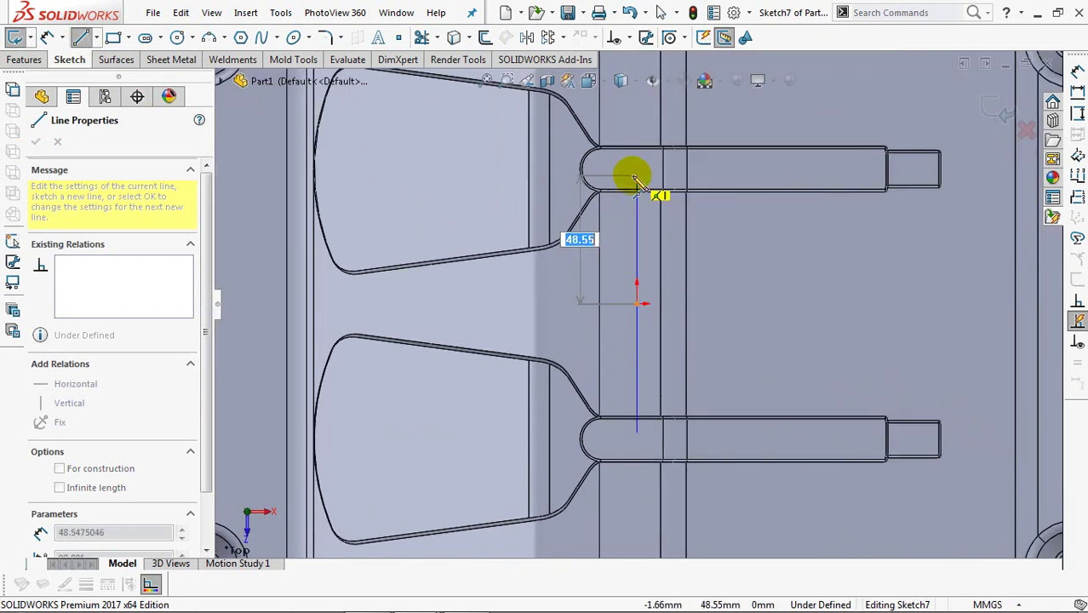
click(637, 176)
click(995, 108)
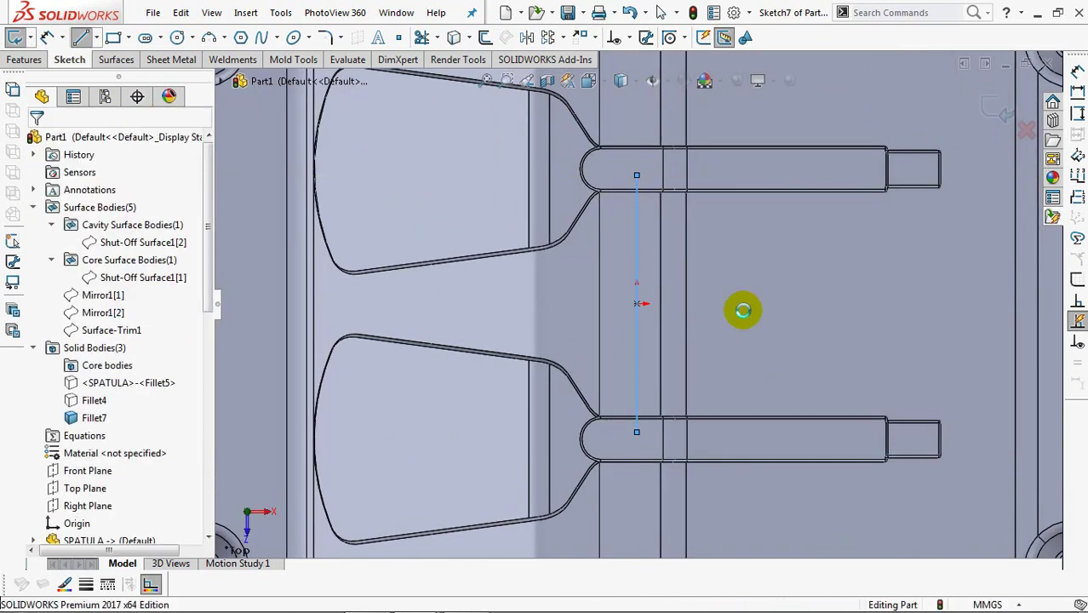
- Project the new sketch onto the block face as Curve2 with reversed direction
click(517, 37)
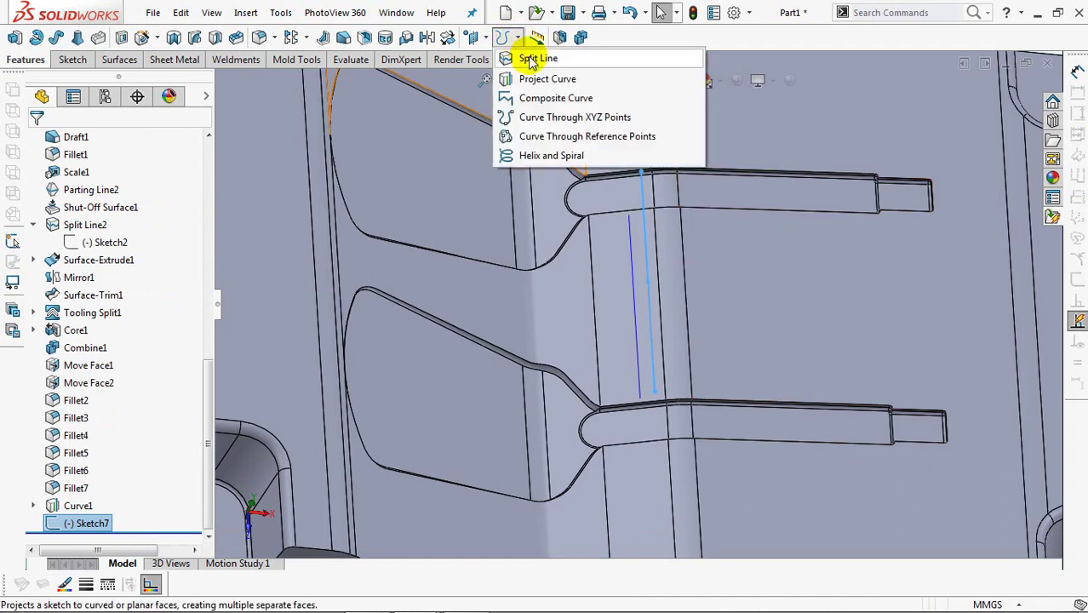
click(548, 78)
click(609, 313)
click(59, 309)
click(36, 141)
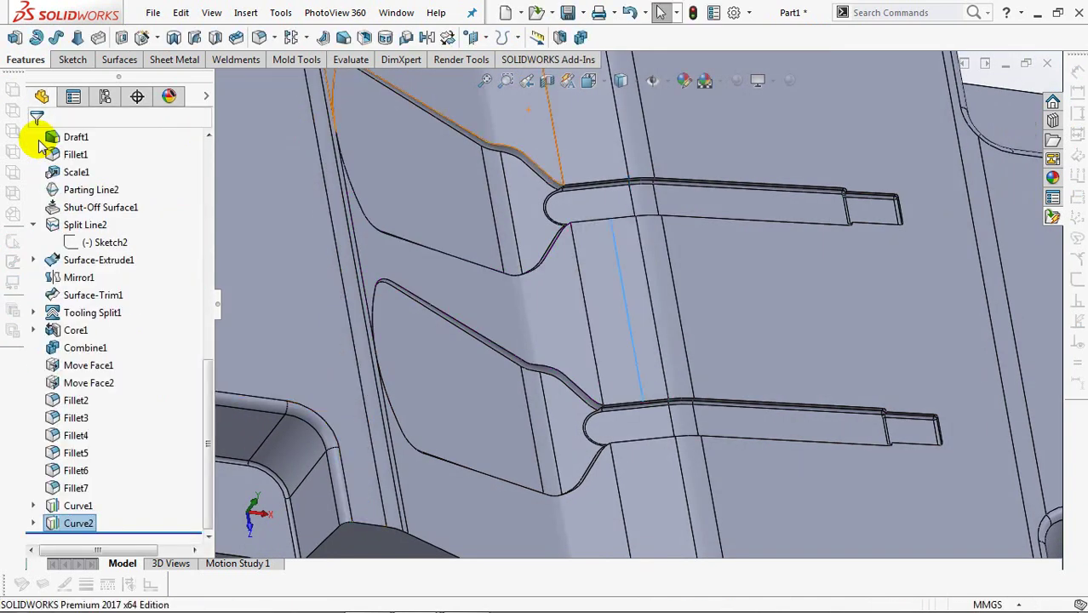
key(f)
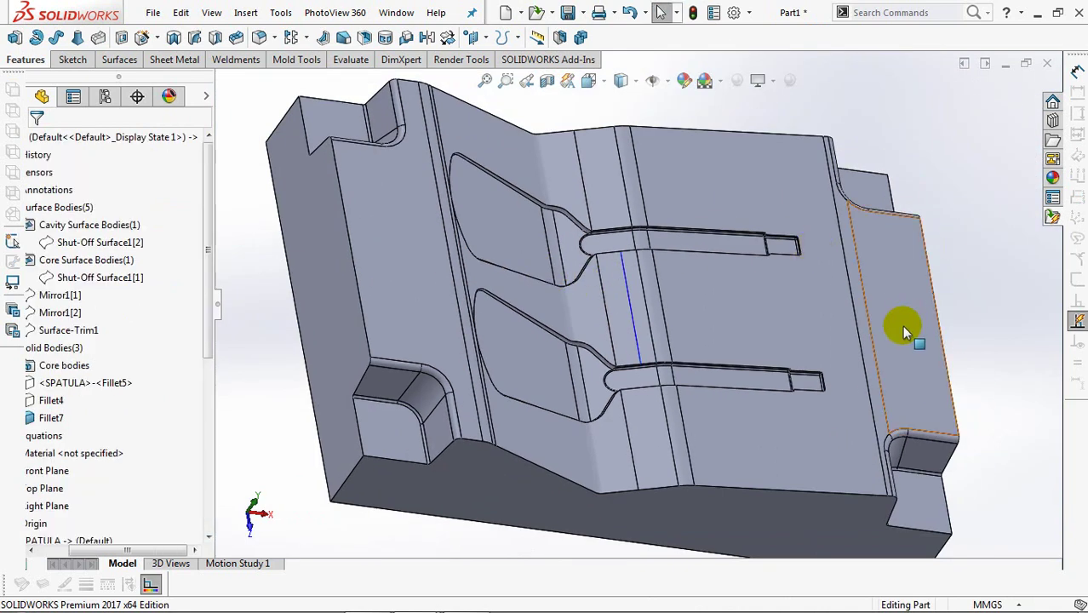
- Expand Core1 in the FeatureManager tree and select Curve1 as the sweep path
drag(115, 552, 89, 551)
drag(213, 348, 211, 528)
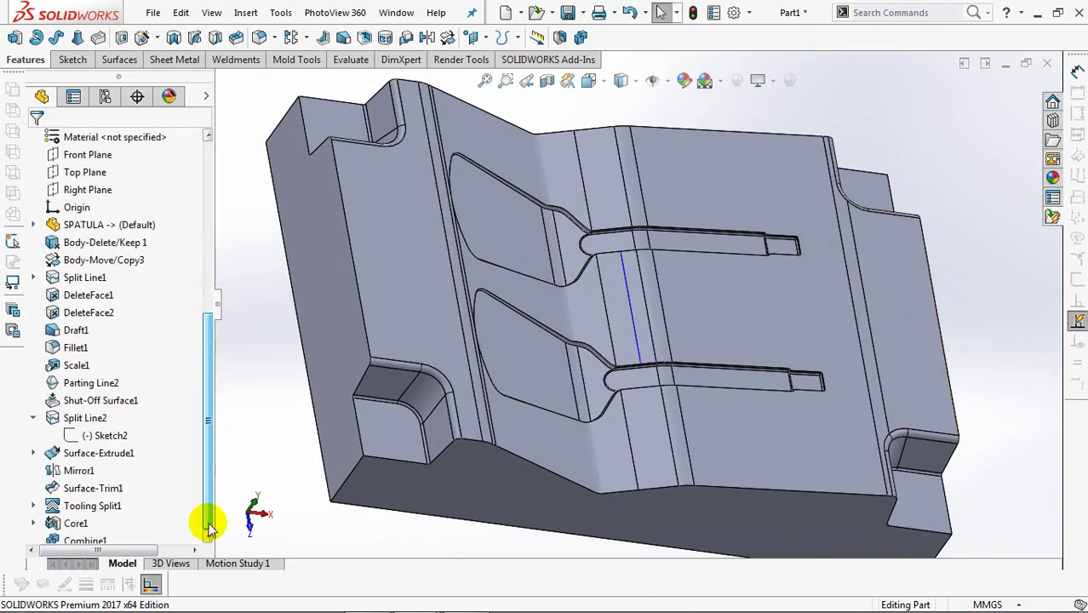
click(35, 524)
drag(212, 437, 210, 530)
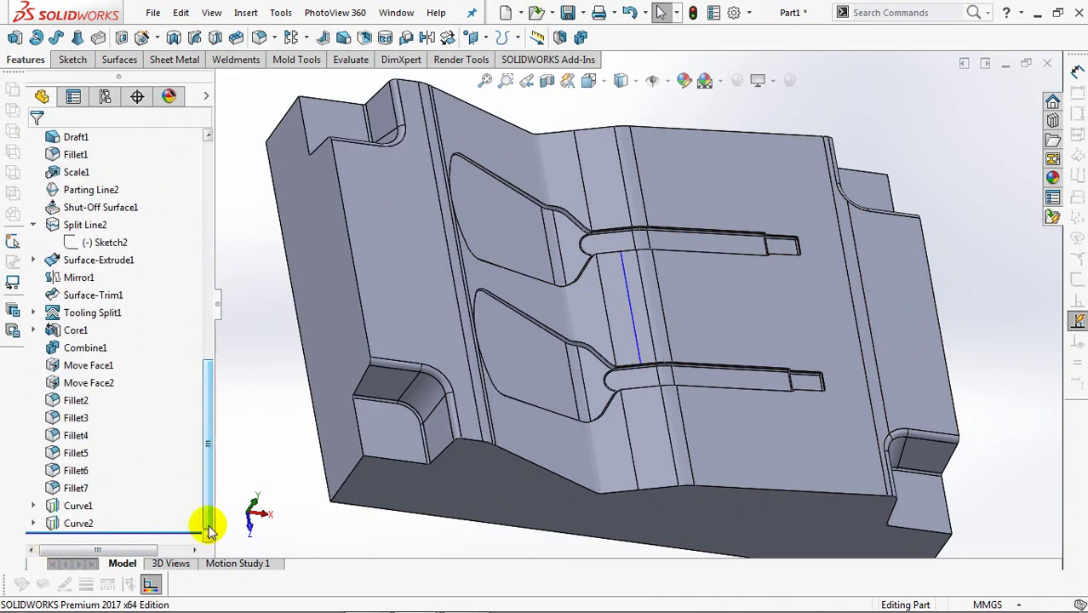
click(56, 508)
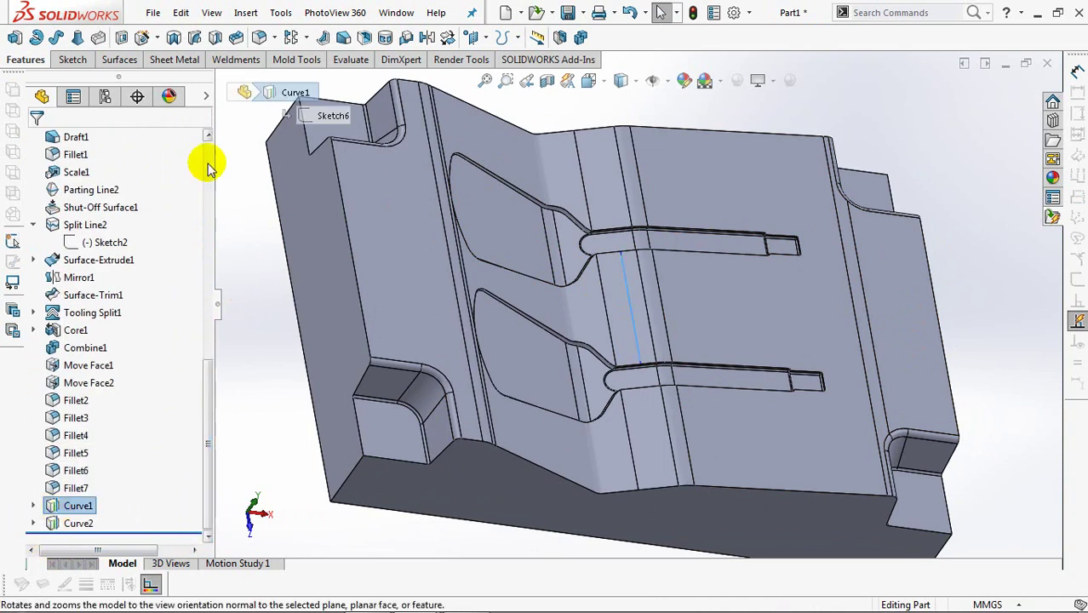
- Sweep-cut an 8 mm circular channel along Curve1
click(195, 38)
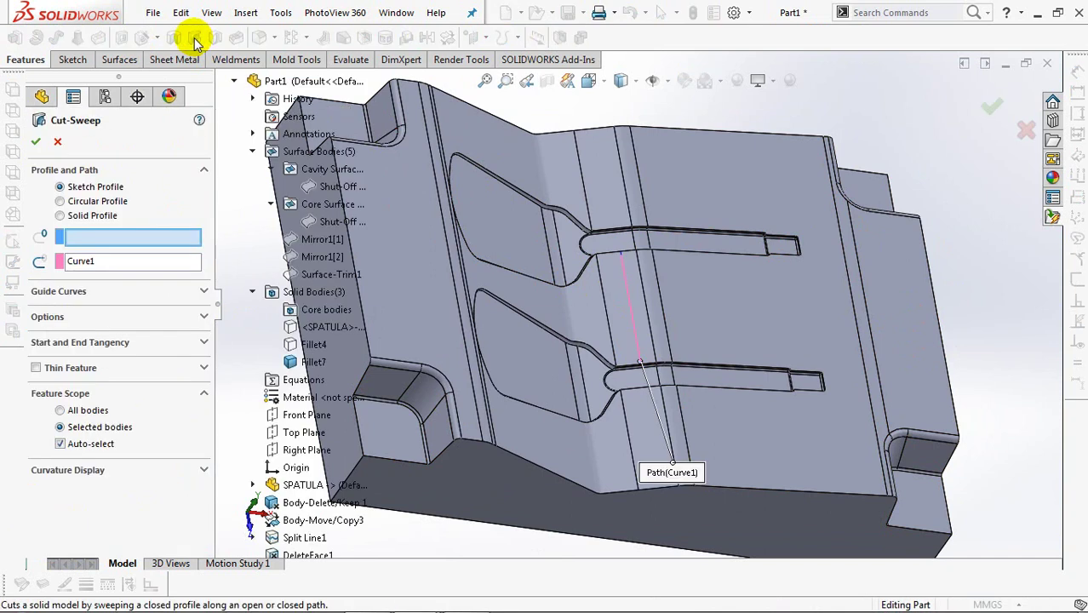
click(60, 201)
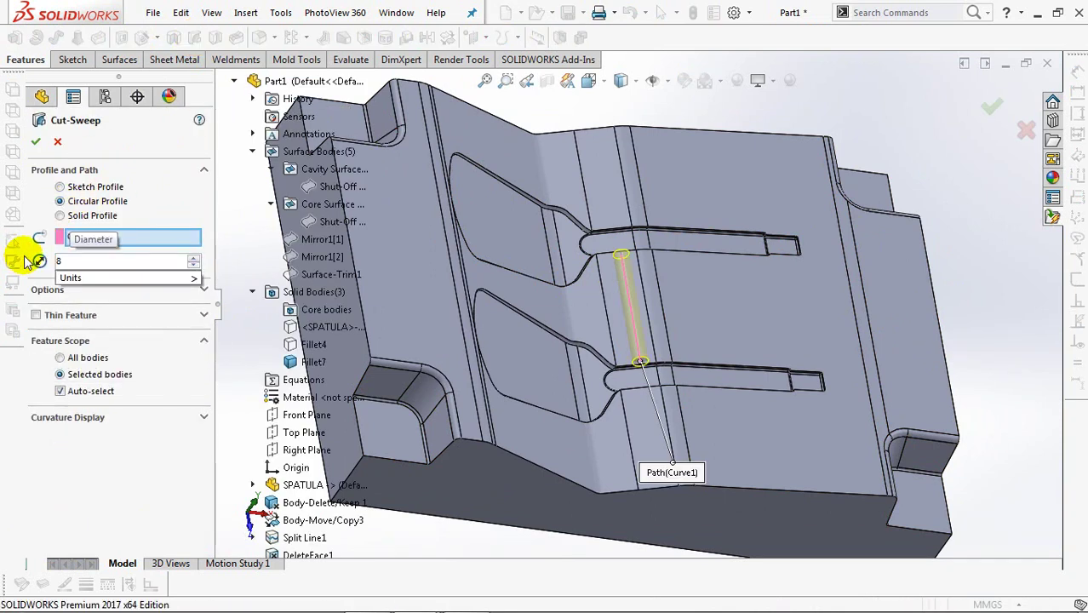
key(Return)
click(37, 143)
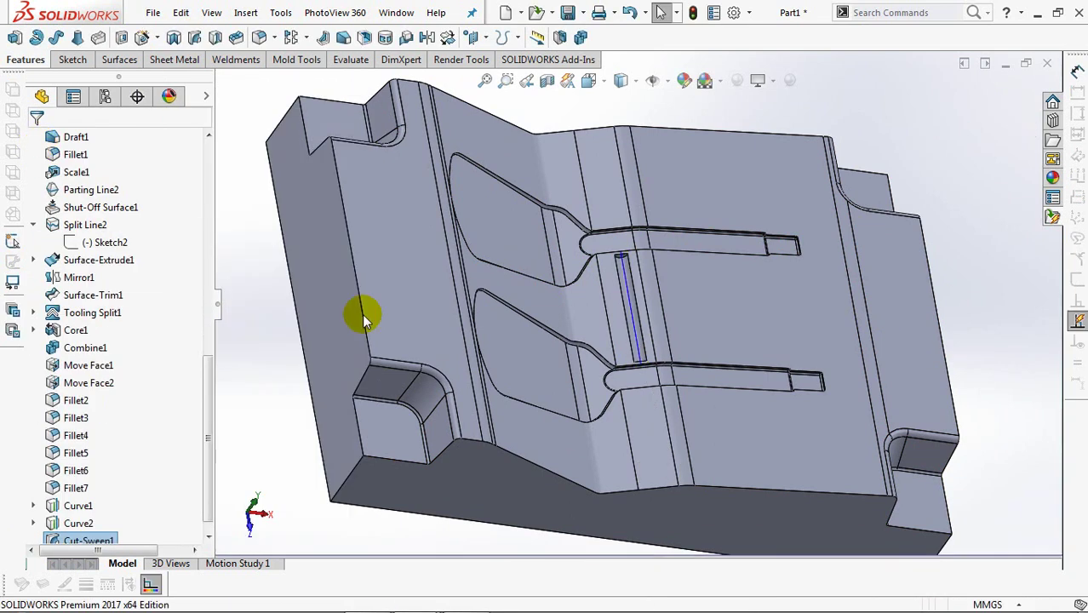
- Round both end edges of the channel with a 4 mm fillet
click(260, 37)
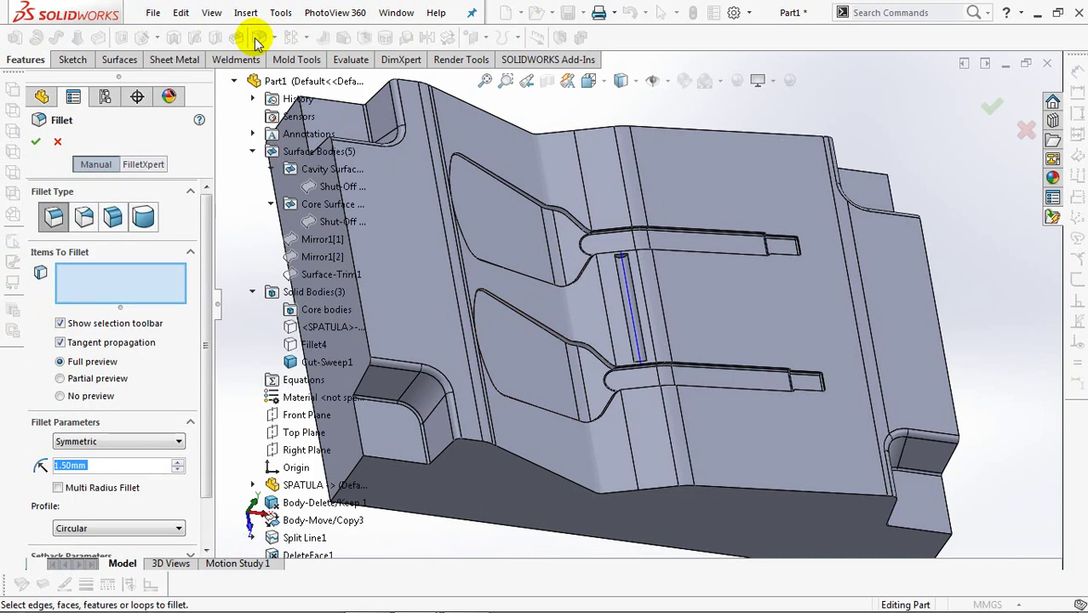
text(4)
key(Return)
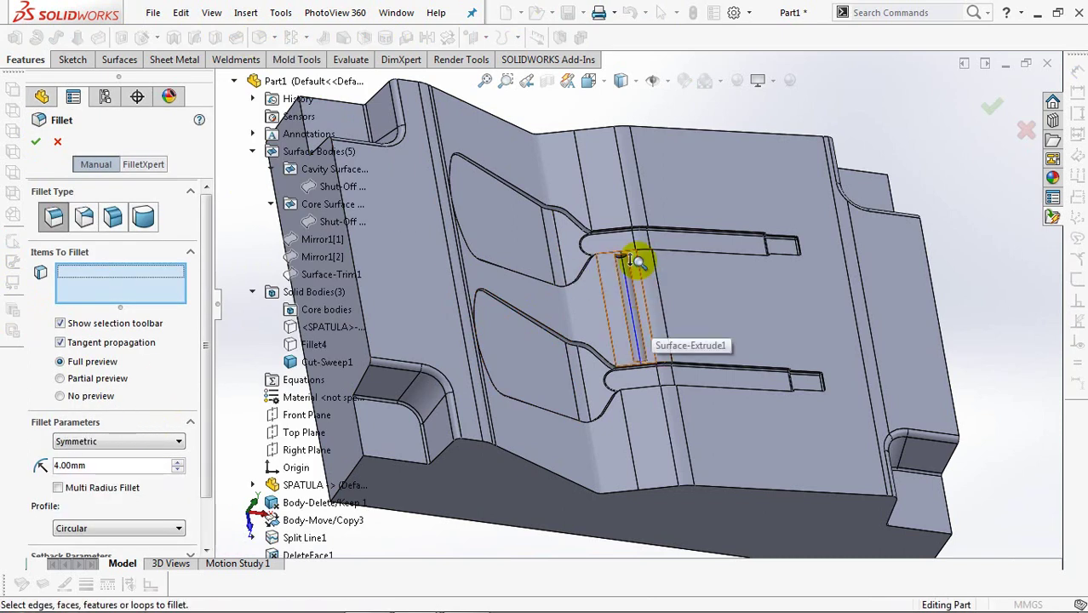
scroll(638, 255, down, 3)
scroll(673, 332, down, 2)
click(673, 319)
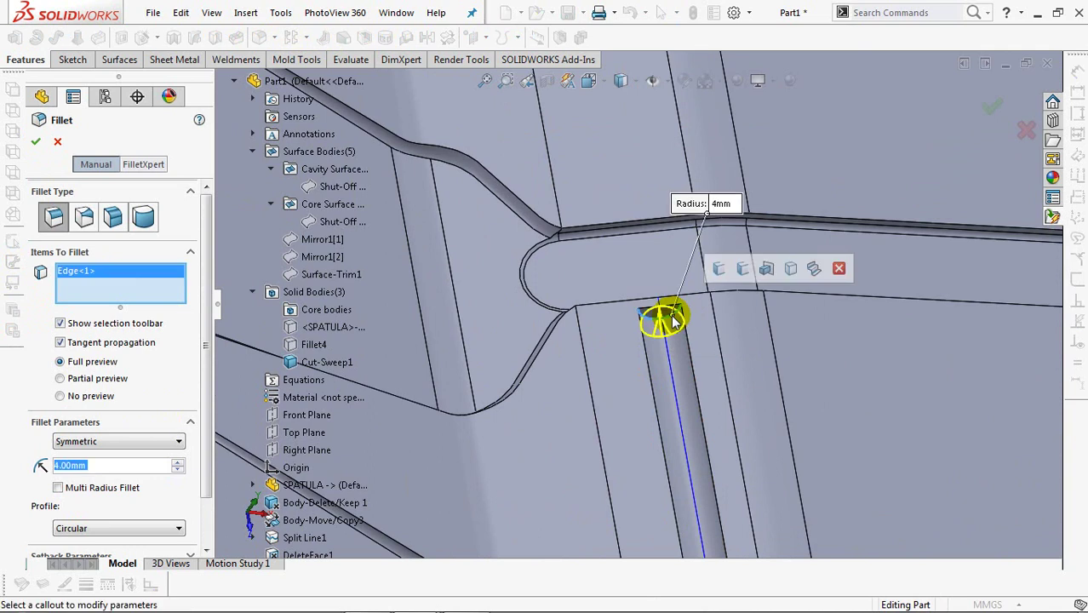
scroll(625, 222, up, 1)
scroll(627, 262, up, 2)
middle_drag(645, 220, 708, 349)
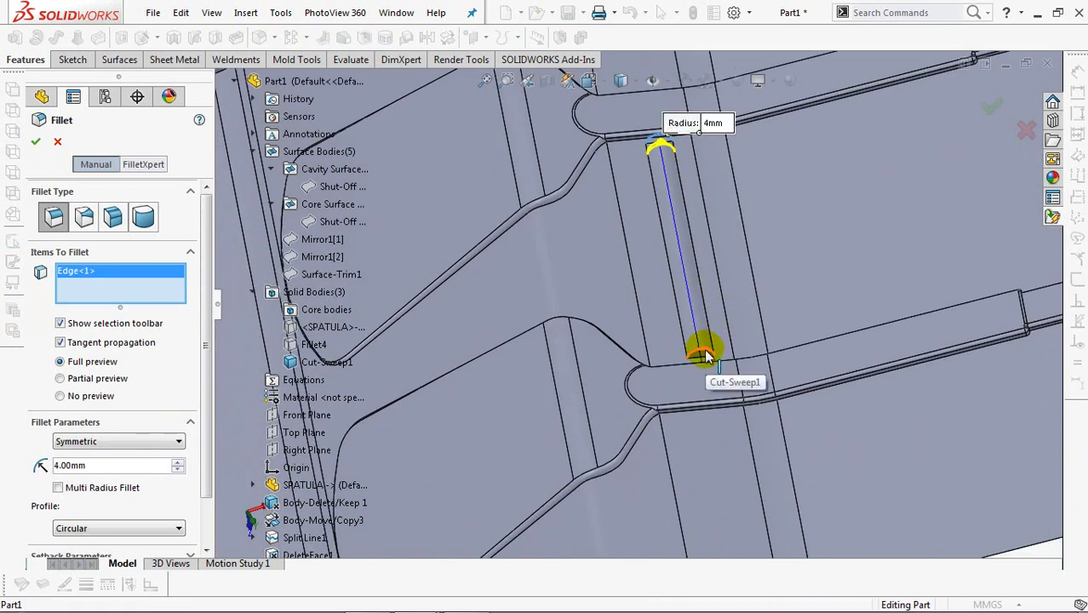
click(704, 353)
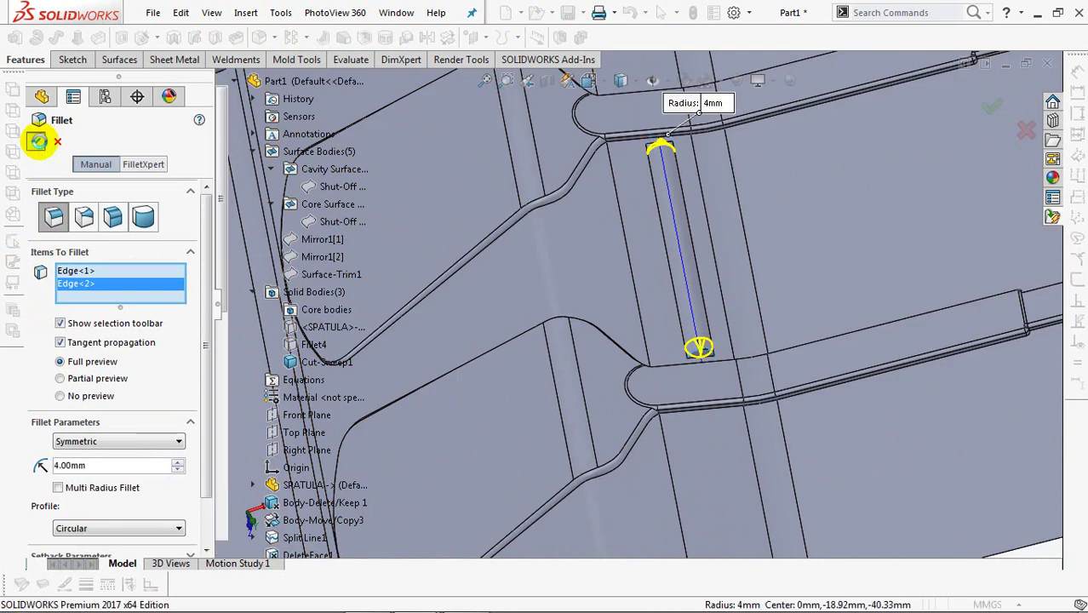
click(38, 142)
mouse_move(505, 274)
middle_down()
mouse_move(554, 189)
mouse_move(538, 78)
middle_up()
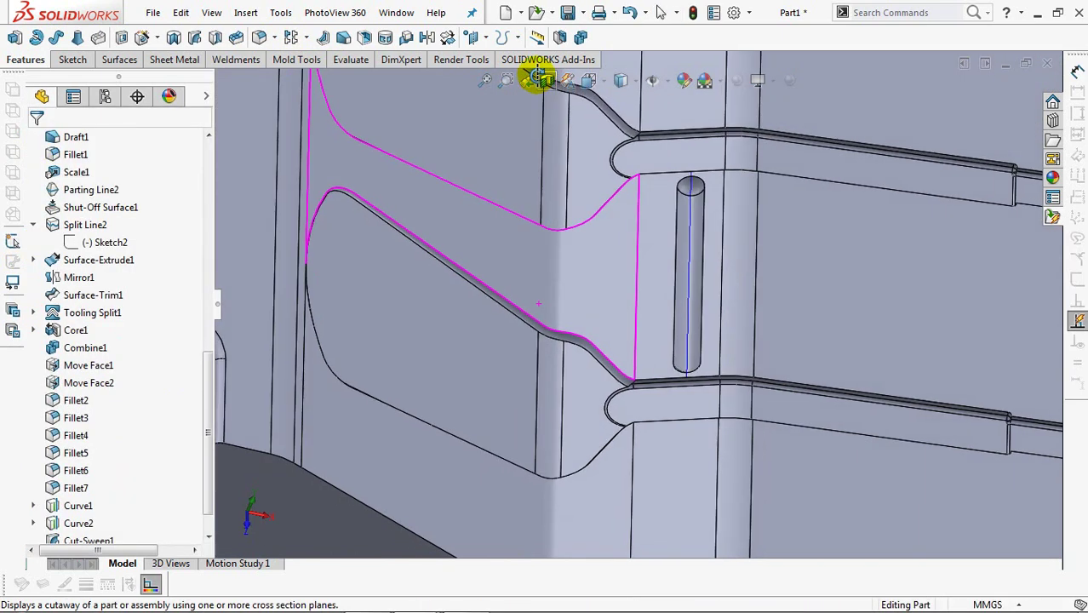
- Sweep-cut a 2 mm diameter circular channel along Curve2 as Cut-Sweep2
scroll(202, 452, down, 2)
click(68, 490)
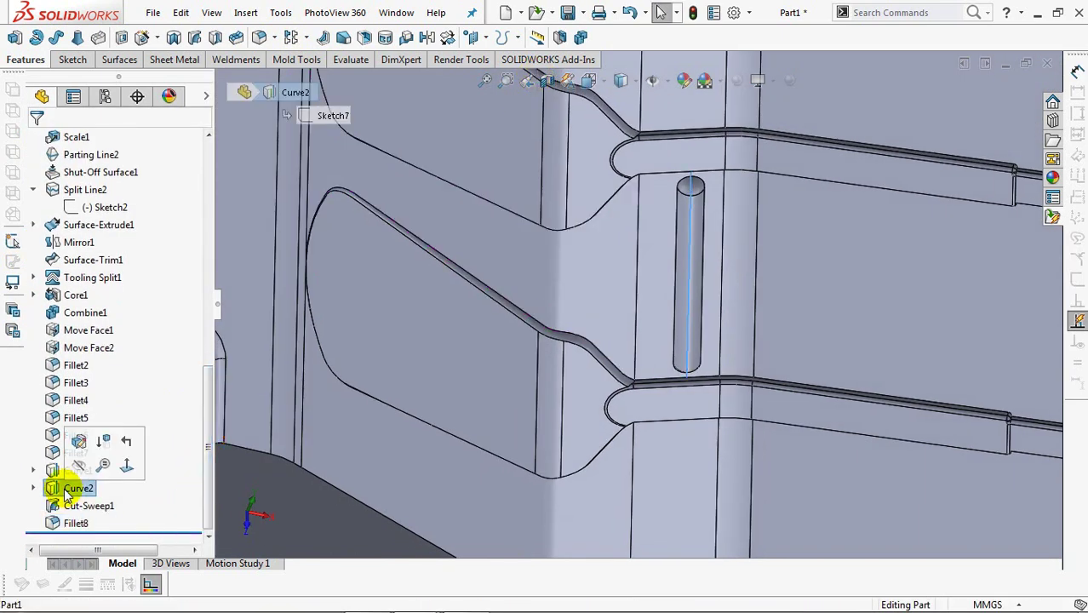
scroll(77, 503, up, 1)
click(75, 506)
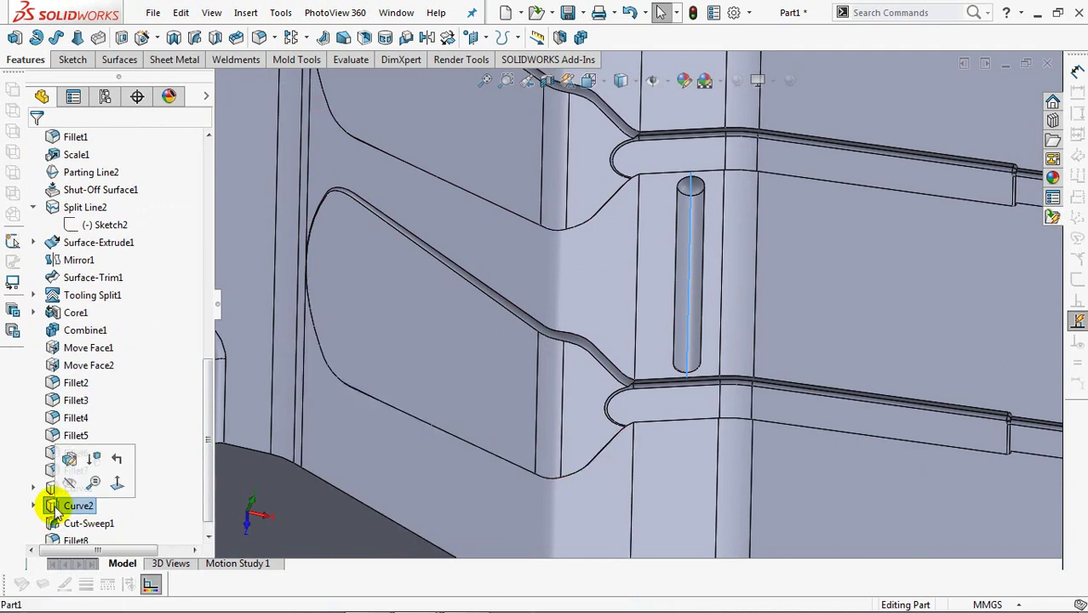
click(195, 40)
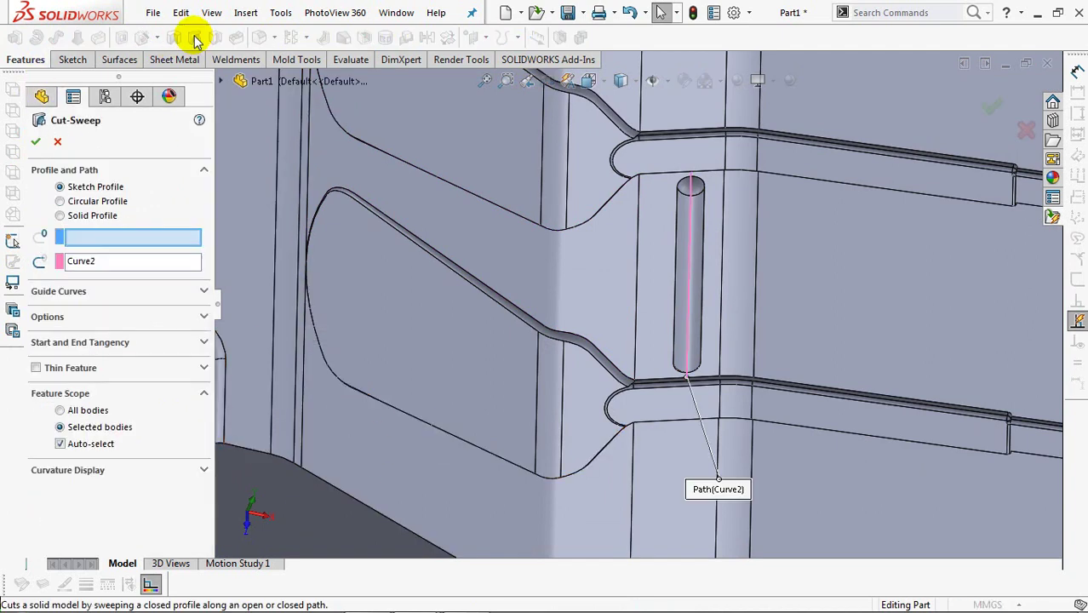
click(59, 201)
text(2)
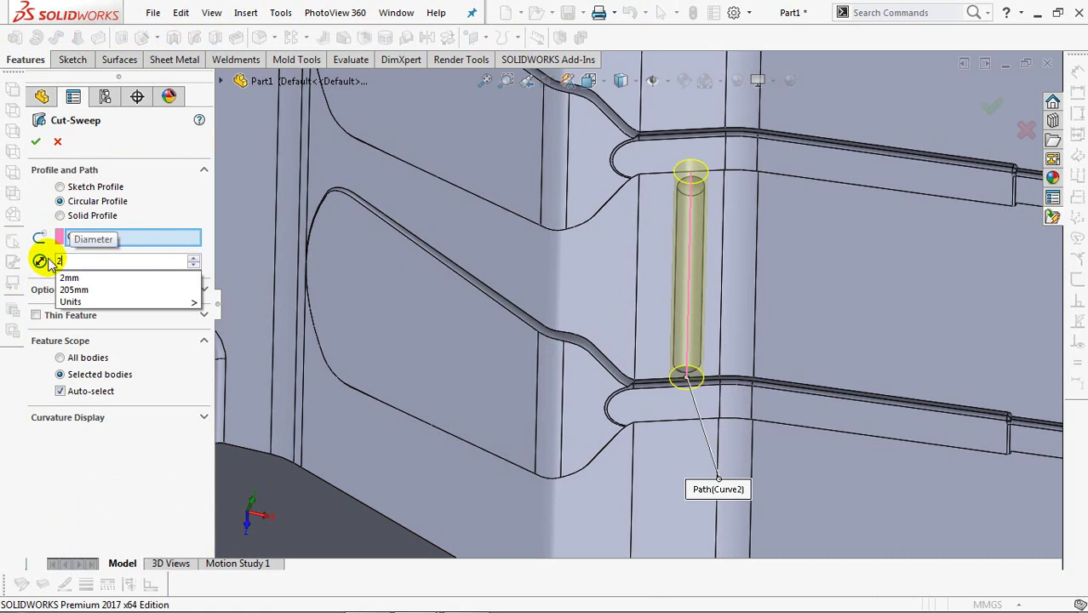
key(Return)
click(35, 145)
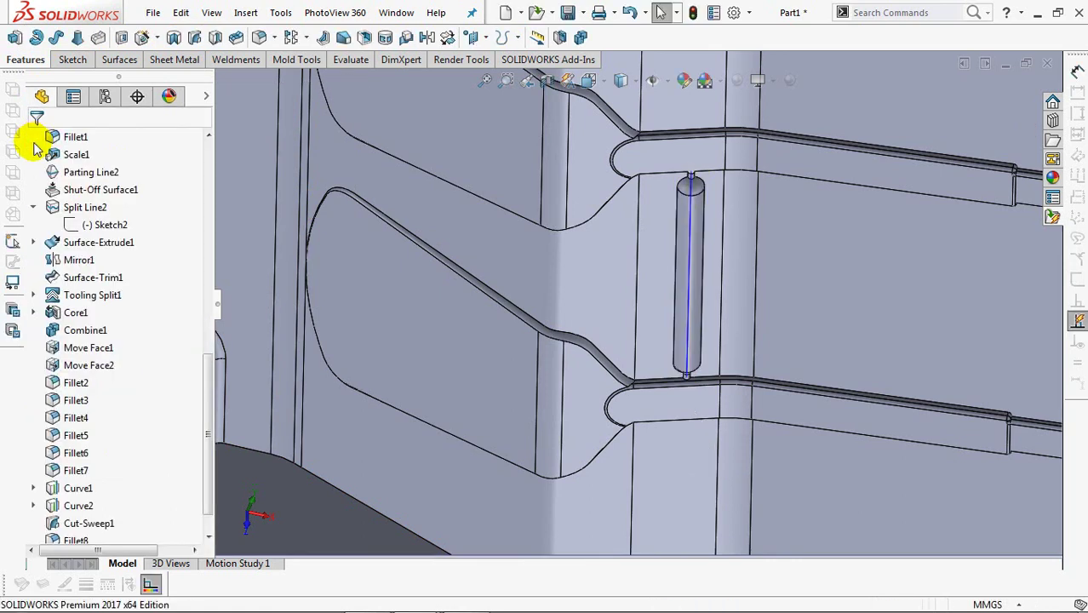
- Hide Curve1 and view the whole core from an oblique angle
scroll(136, 469, down, 2)
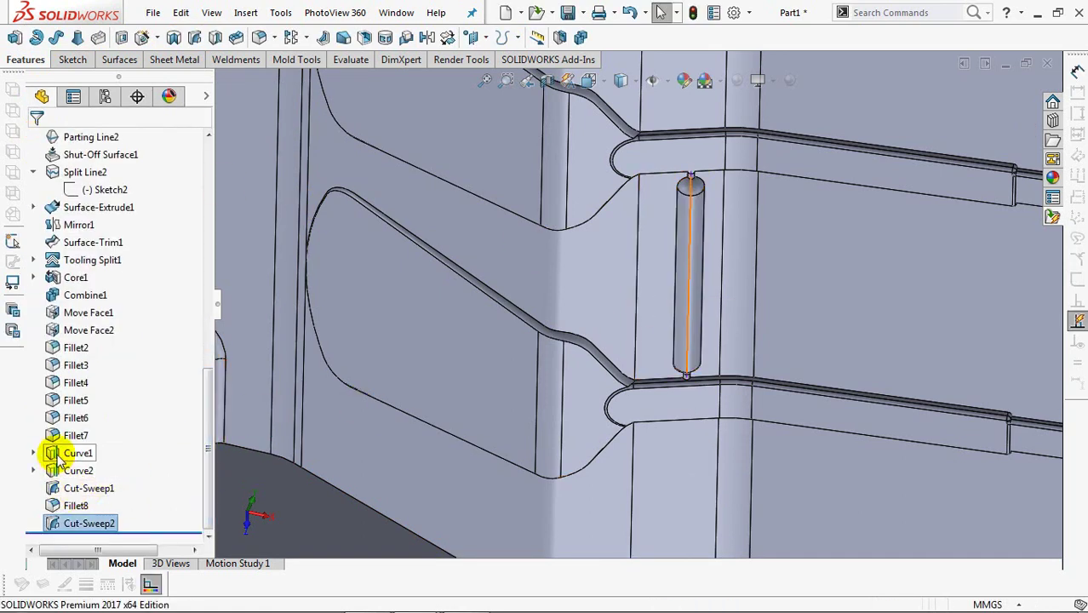
click(77, 454)
click(73, 423)
scroll(758, 316, up, 2)
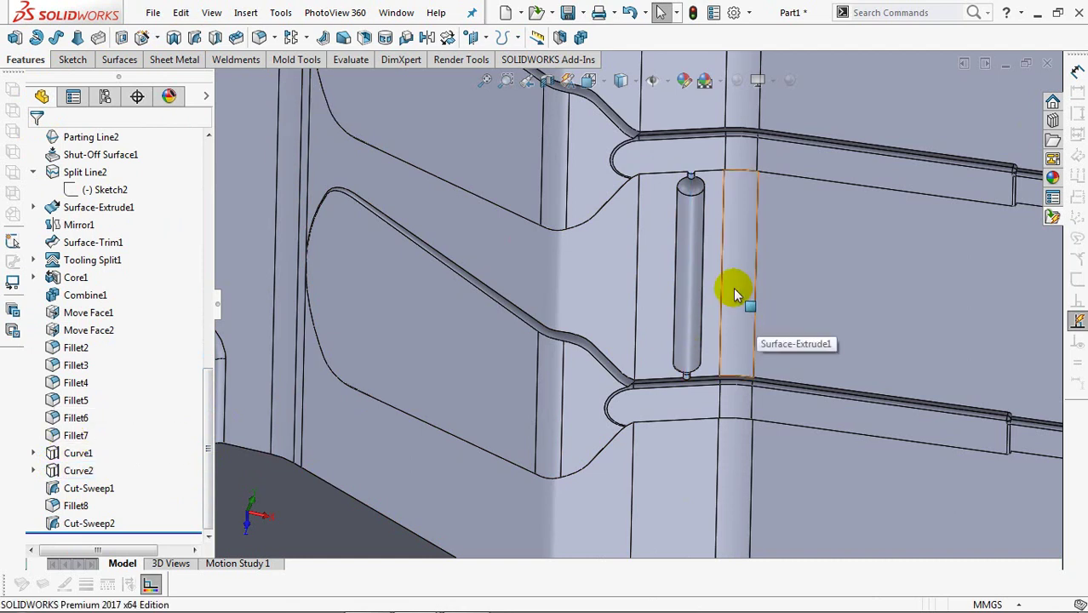
scroll(733, 287, up, 4)
mouse_move(729, 359)
middle_down()
mouse_move(596, 360)
mouse_move(388, 464)
middle_up()
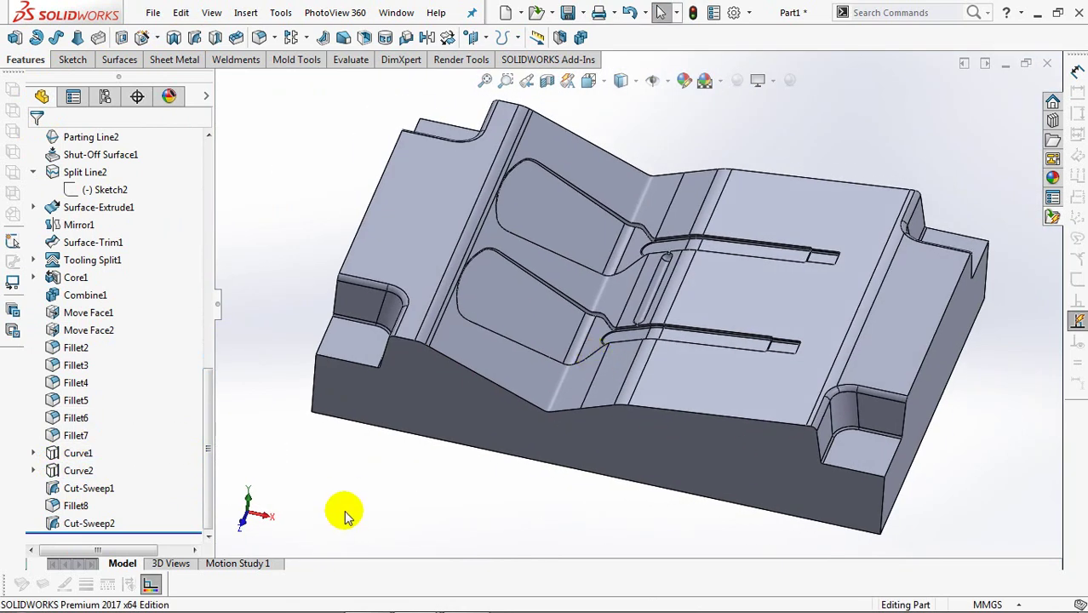
- Begin a C-Bored Drilled hole on the core's underside (20 mm diameter, 40 mm counterbore)
mouse_move(440, 514)
middle_down()
mouse_move(469, 243)
mouse_move(294, 167)
middle_up()
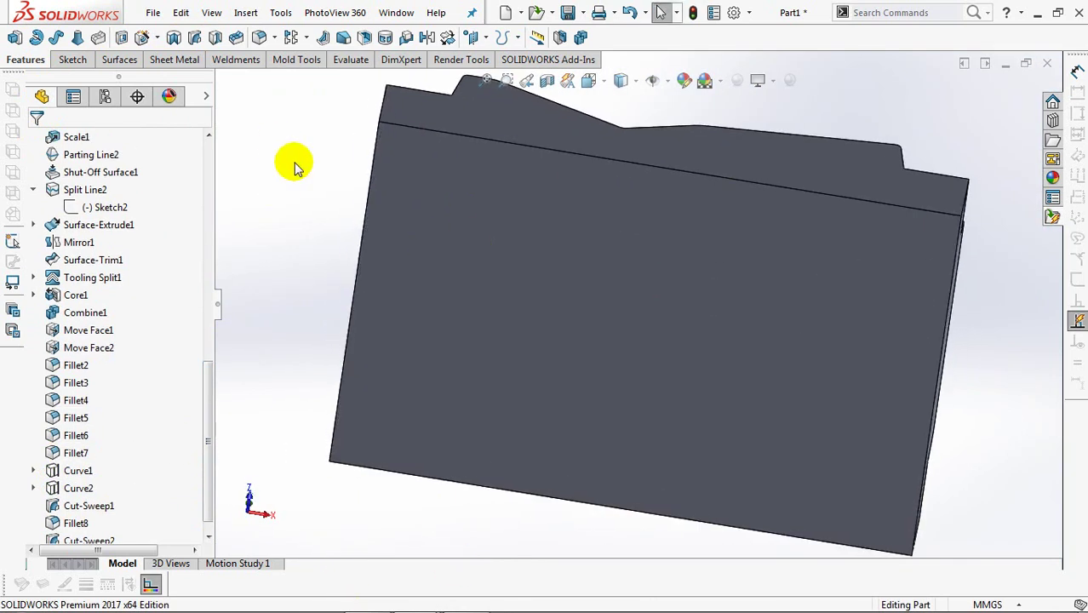
click(142, 37)
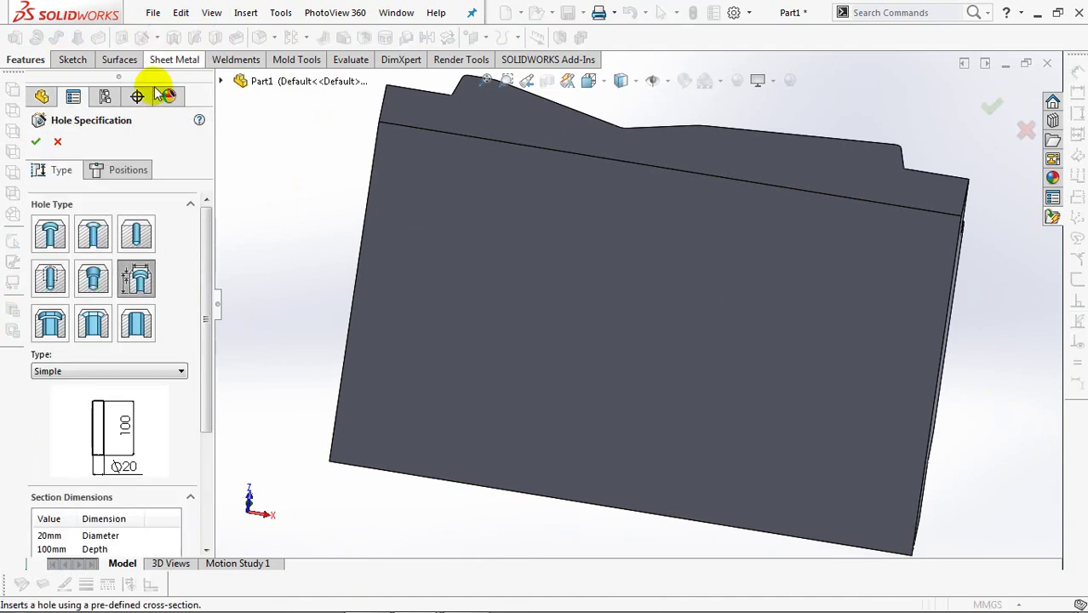
click(177, 371)
click(111, 393)
mouse_move(205, 349)
mouse_down()
mouse_move(208, 411)
mouse_move(168, 434)
mouse_up()
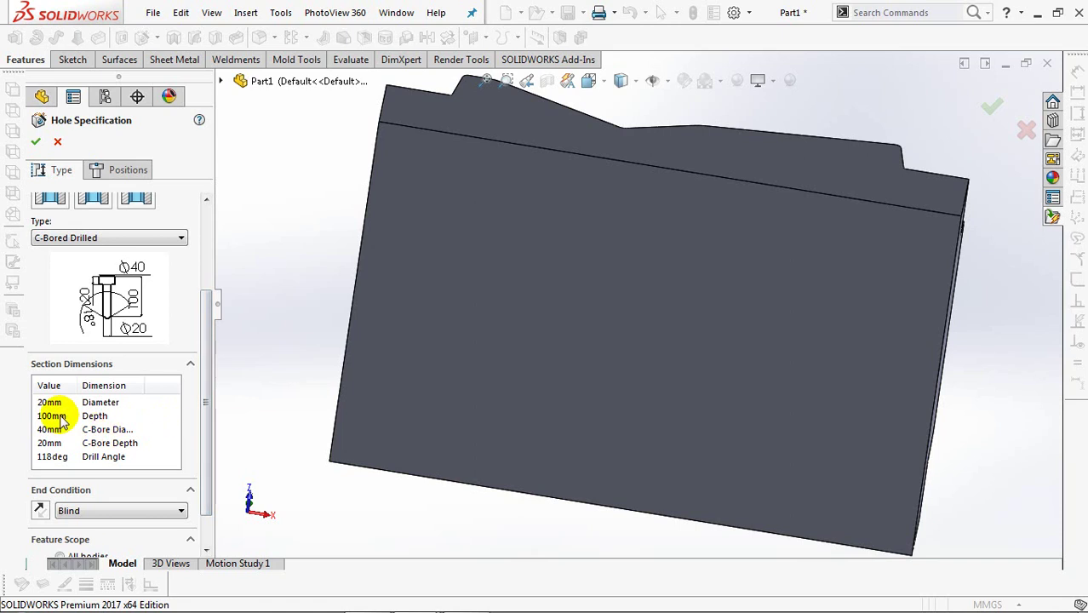
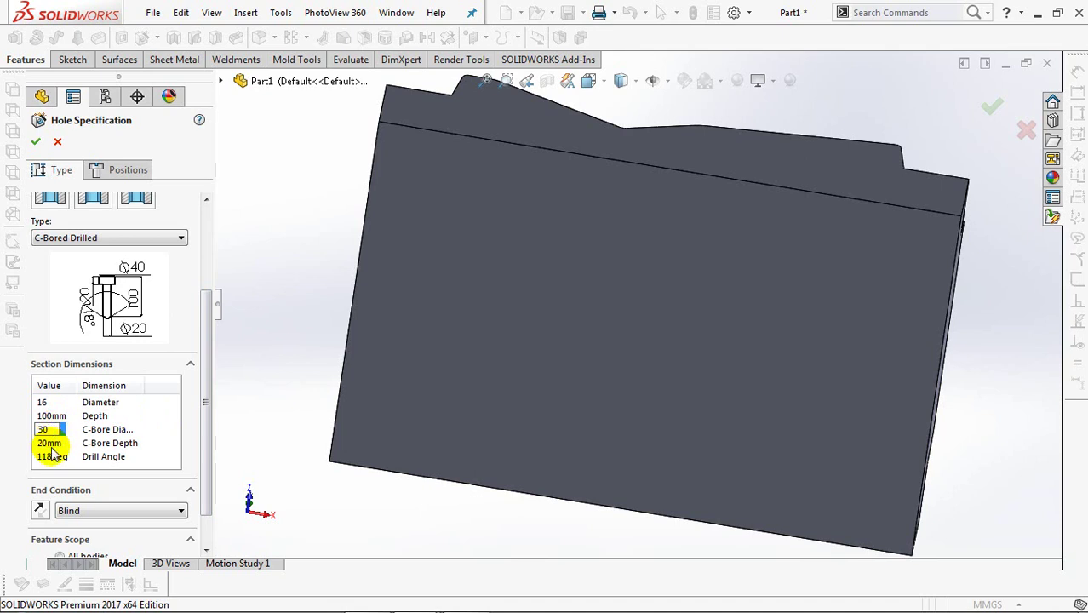
- Set the hole's end condition to Through All
click(73, 509)
click(76, 532)
scroll(209, 445, down, 2)
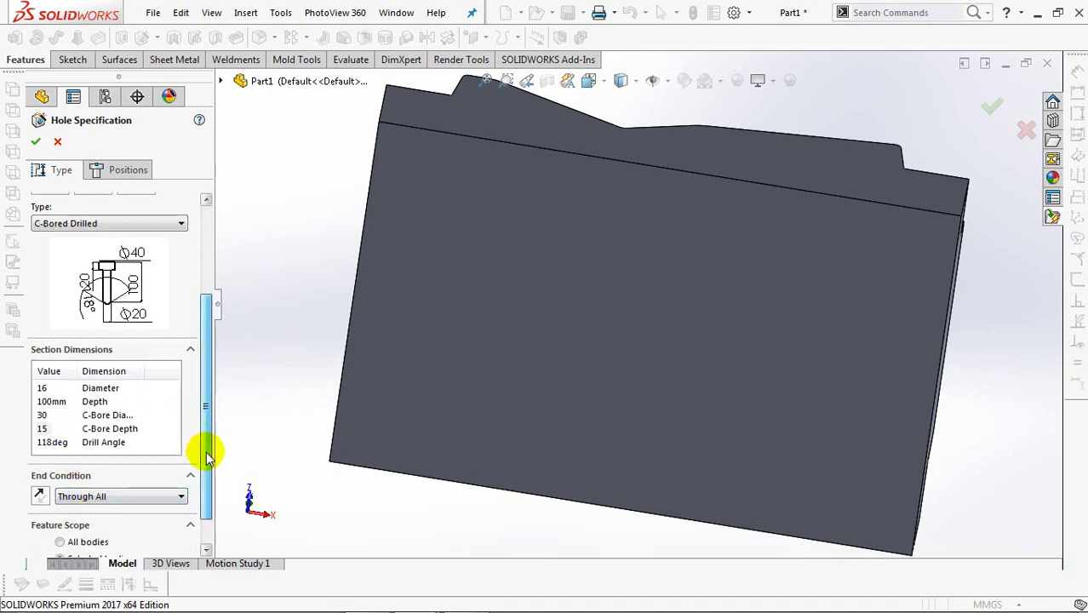
- Place a hole point on the block's top face using a 3D sketch
click(119, 171)
click(110, 309)
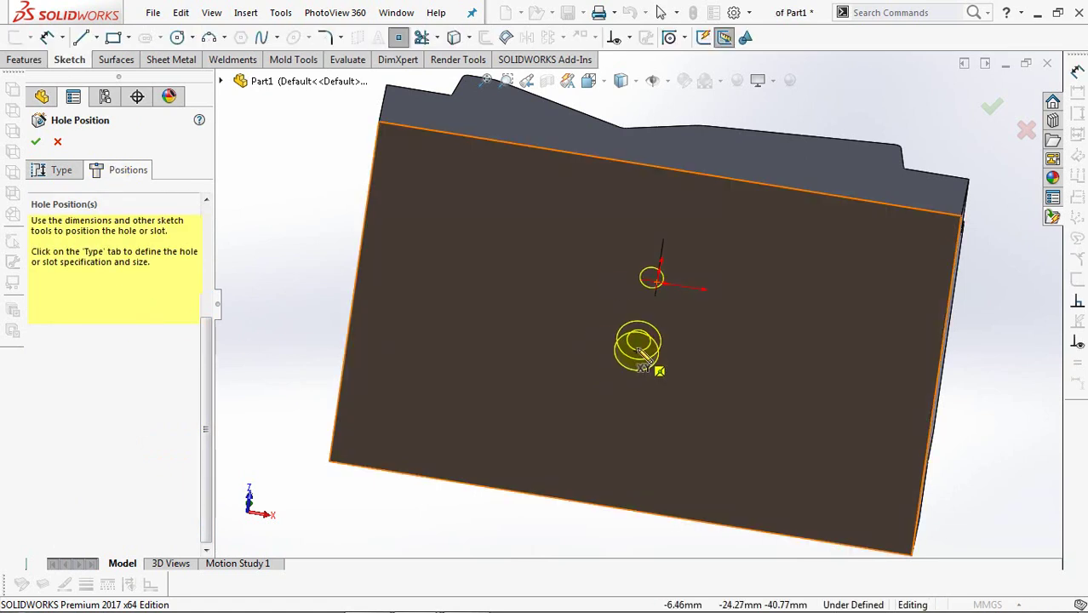
middle_drag(656, 368, 649, 130)
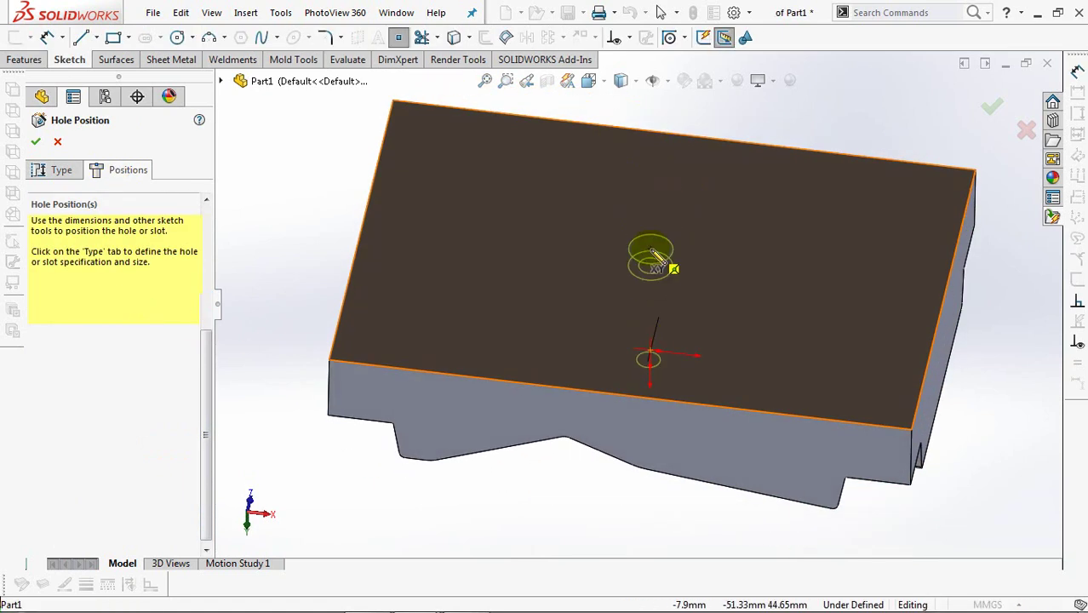
click(656, 258)
middle_drag(602, 284, 545, 315)
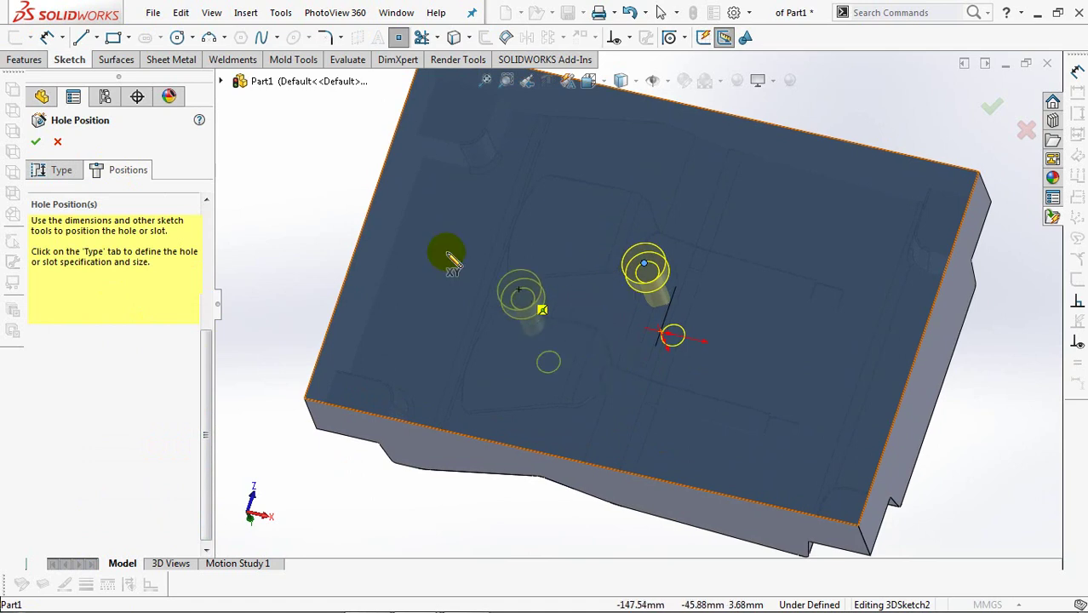
- Centre the hole point at X 0, Z 0 and confirm the hole
click(622, 36)
click(652, 76)
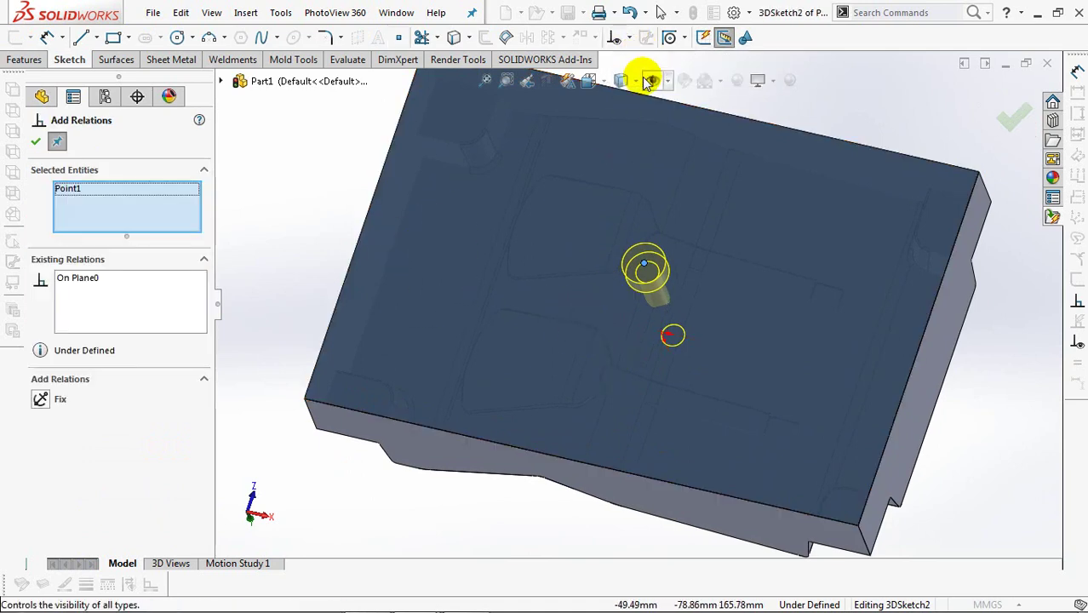
click(35, 143)
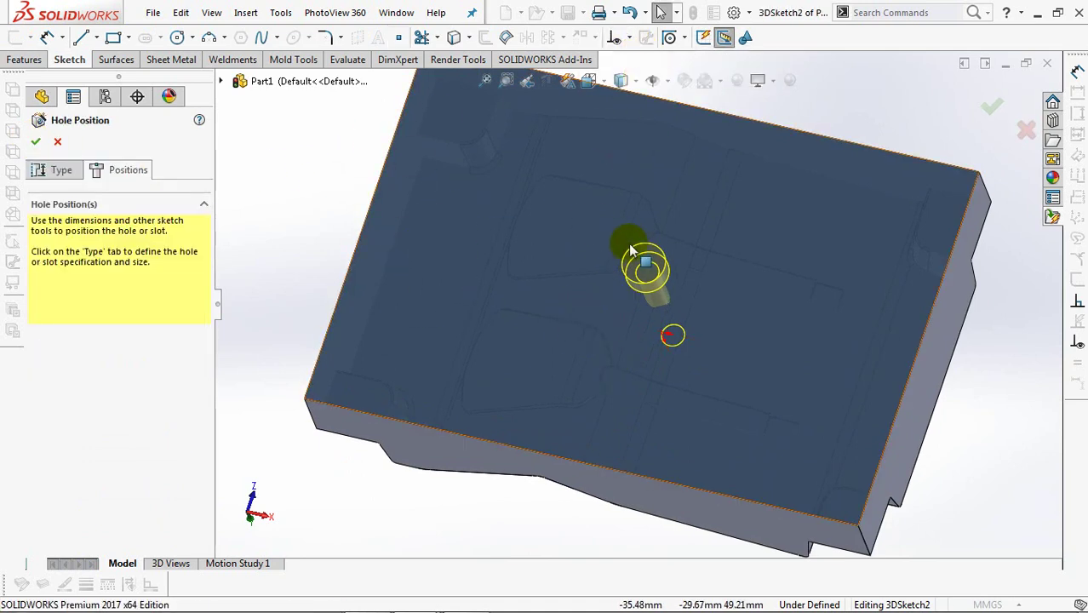
click(644, 271)
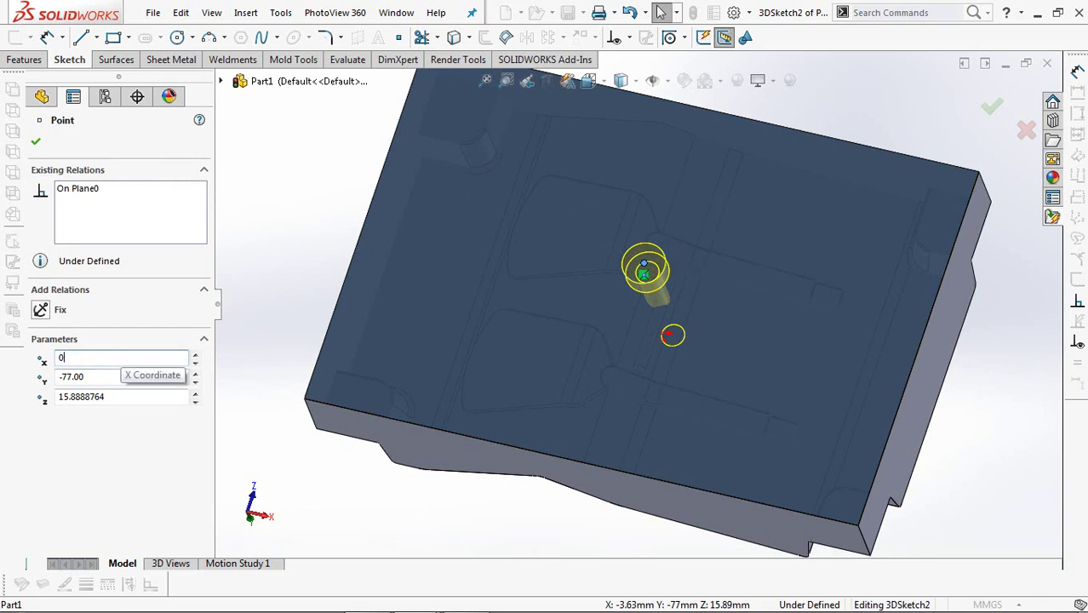
key(Return)
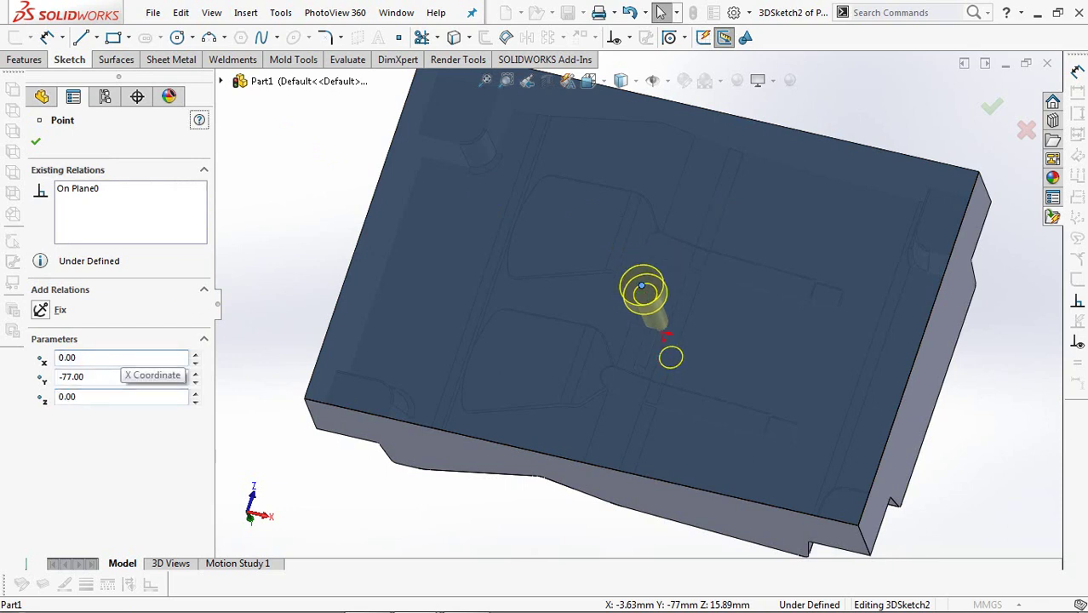
key(ctrl+6)
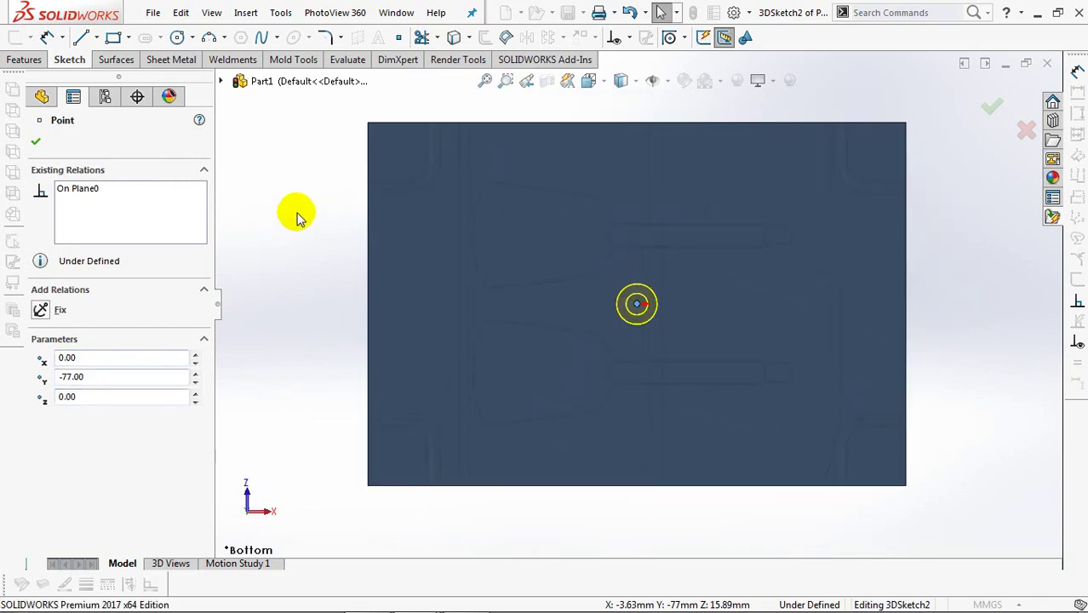
click(992, 105)
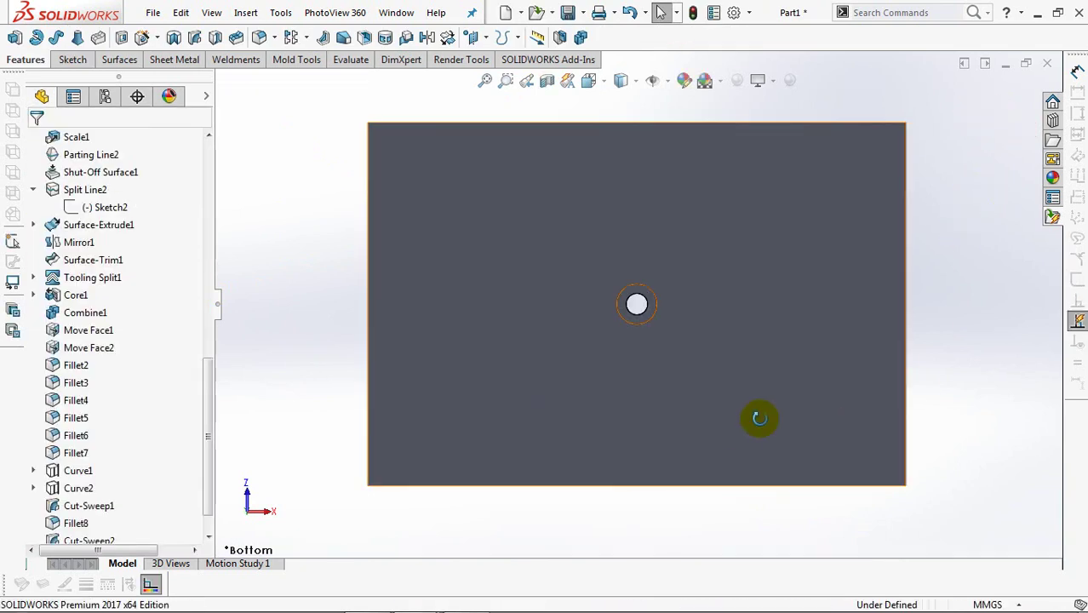
mouse_move(758, 418)
middle_down()
mouse_move(901, 126)
mouse_move(901, 268)
mouse_move(948, 371)
mouse_move(852, 207)
middle_up()
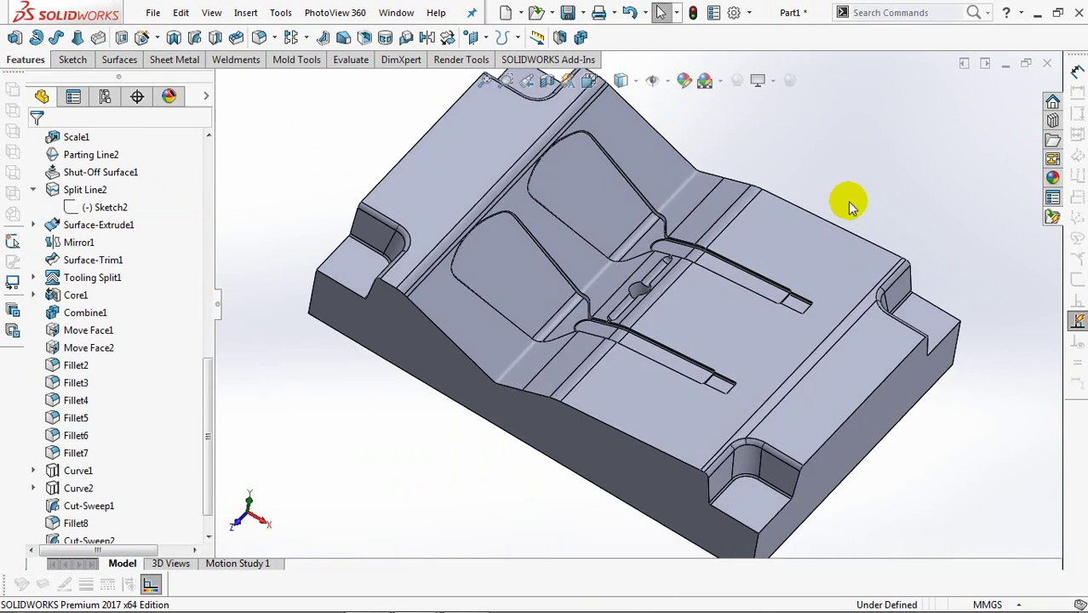
- Sketch on the block's large underside face an outline offset 20 mm inward from its edges
mouse_move(514, 490)
middle_down()
mouse_move(602, 227)
mouse_move(608, 253)
mouse_move(590, 298)
middle_up()
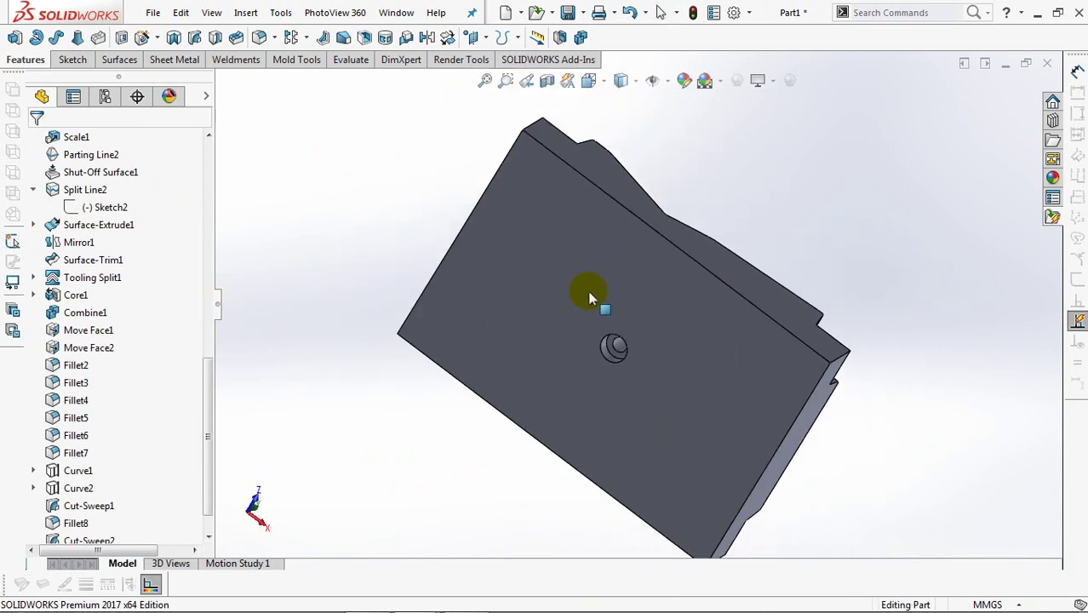
click(540, 205)
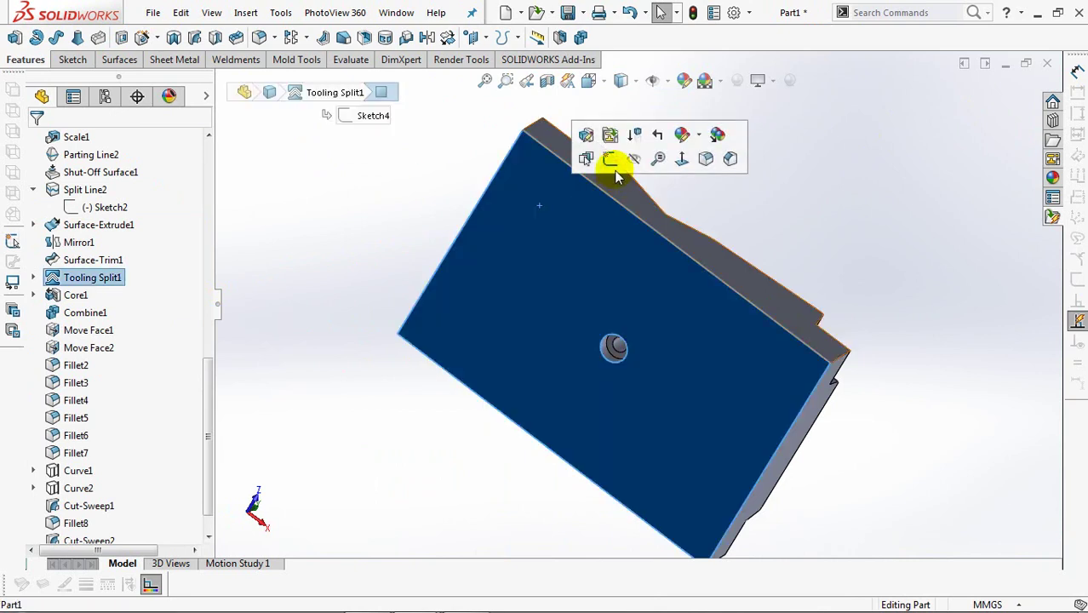
click(619, 162)
click(485, 37)
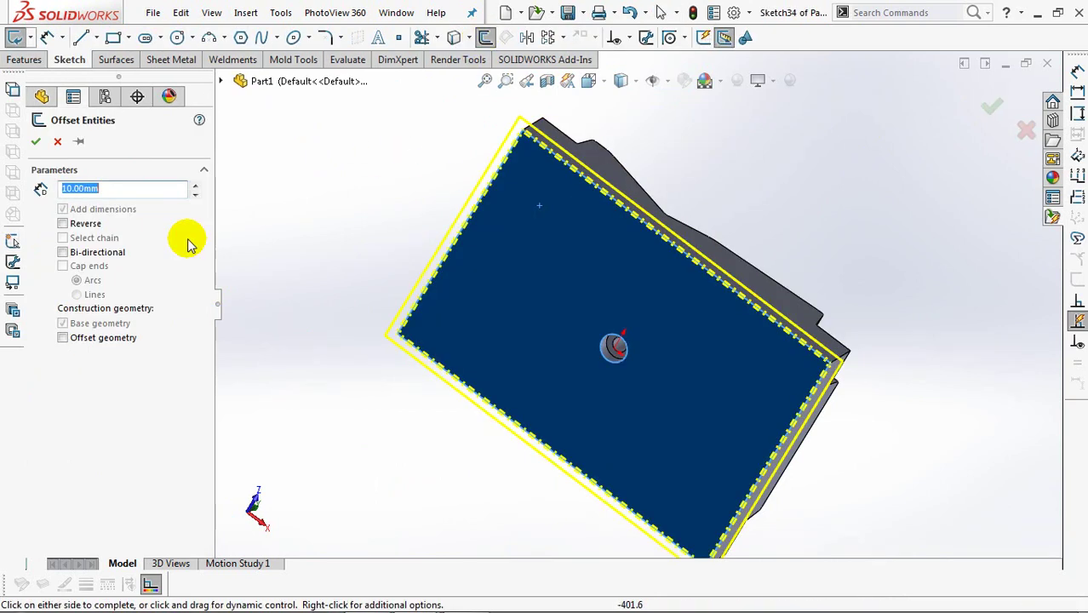
click(195, 185)
click(63, 223)
click(36, 145)
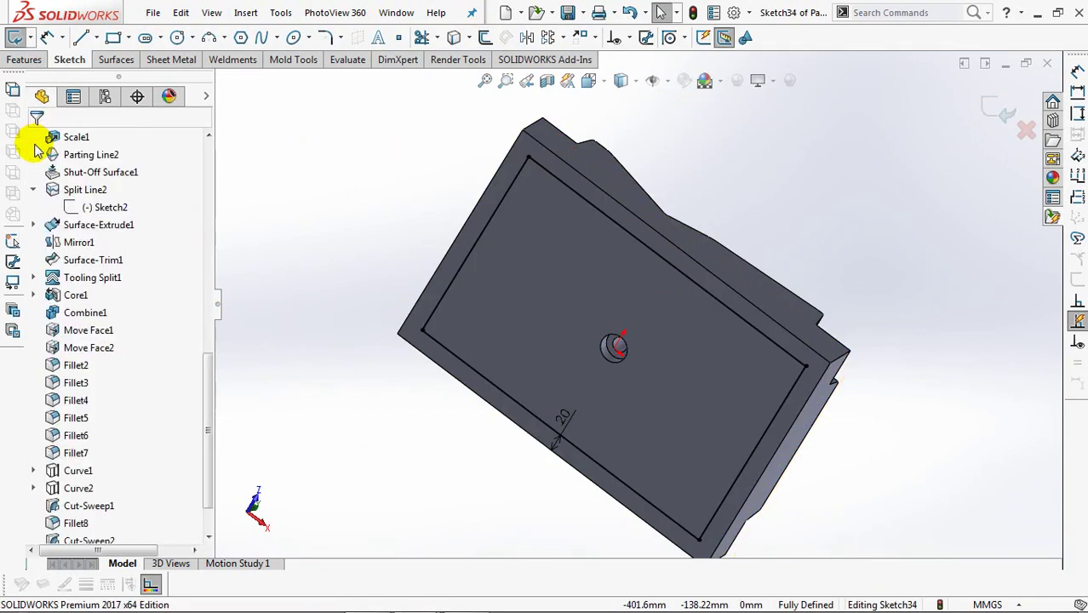
- Convert the four offset lines to construction geometry and exit the sketch
mouse_move(338, 103)
mouse_down()
mouse_move(867, 518)
mouse_move(836, 540)
mouse_up()
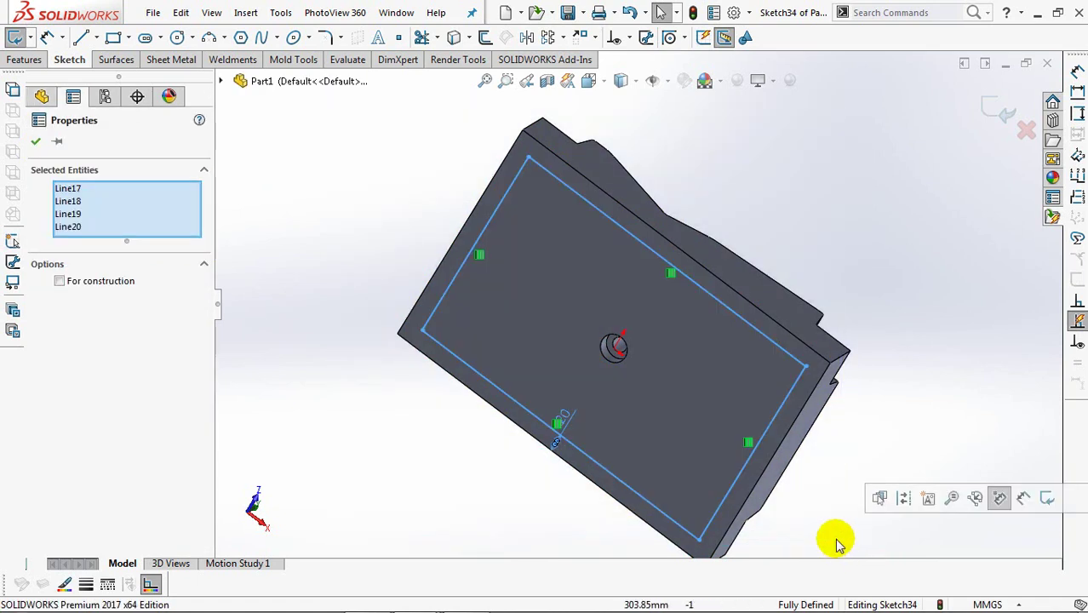
click(66, 282)
click(36, 140)
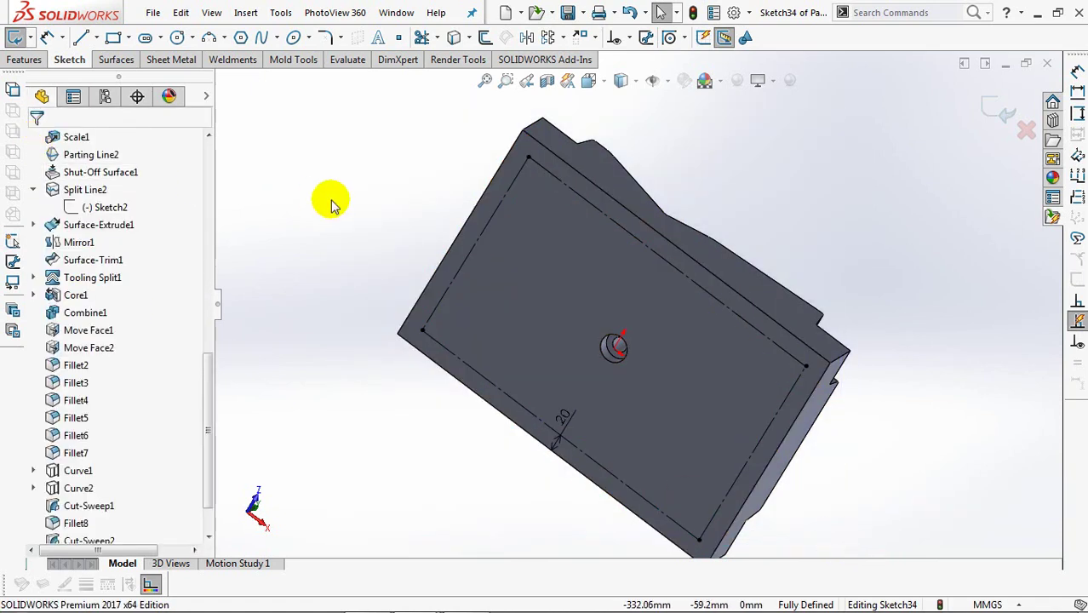
click(995, 108)
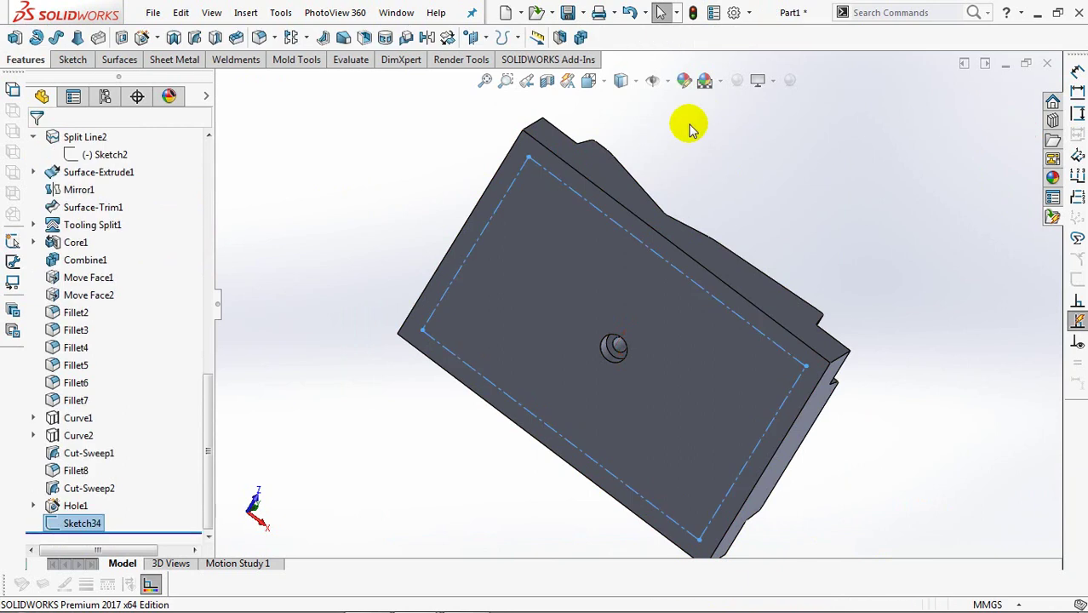
- Set up a counterbored drilled hole targeting the cavity block body
click(144, 36)
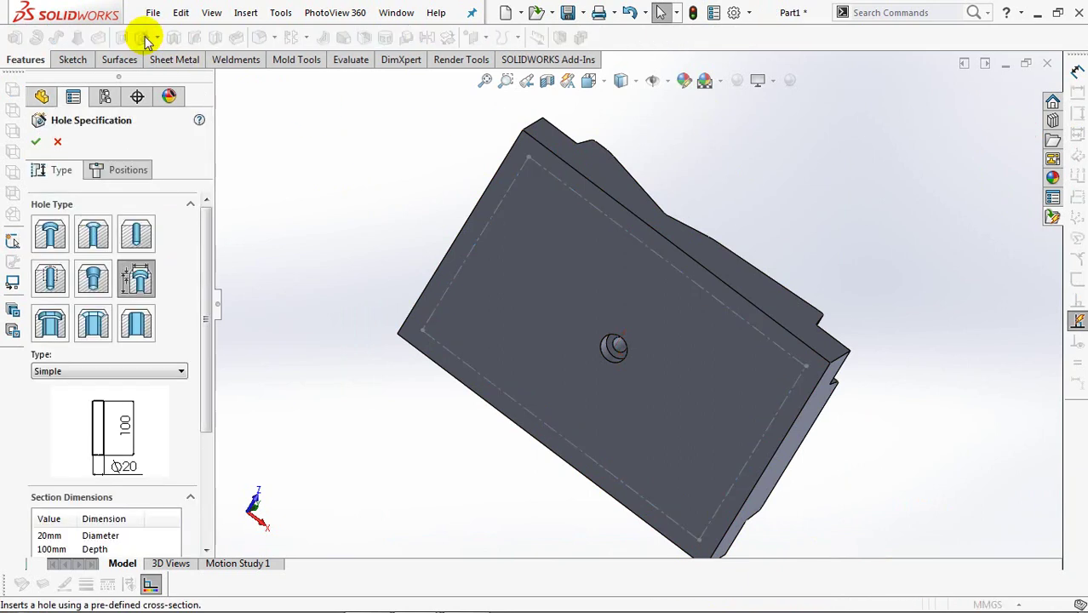
click(126, 370)
click(77, 382)
drag(206, 358, 207, 421)
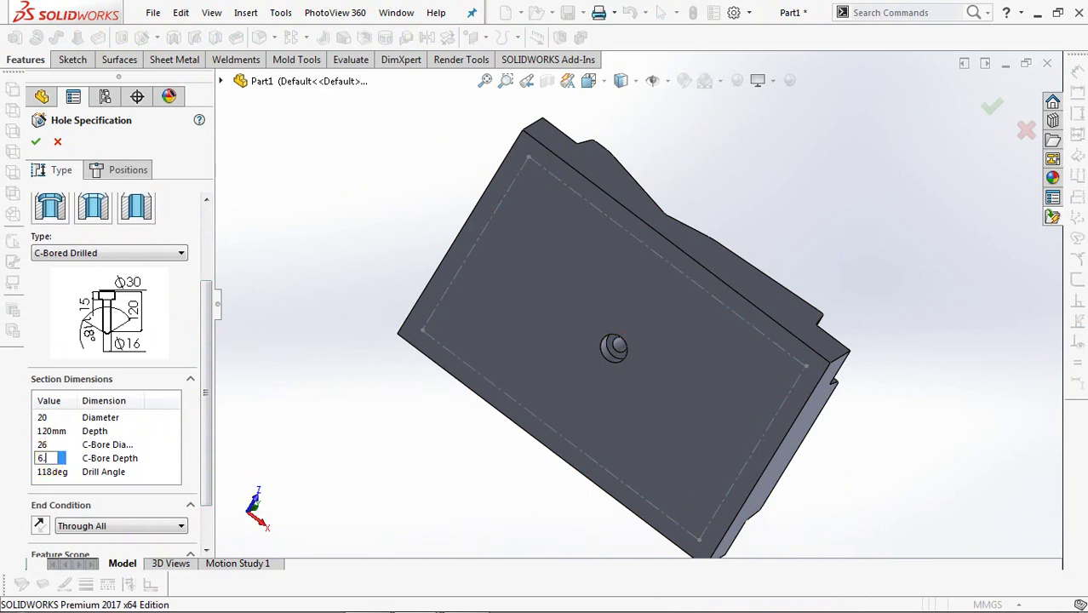
scroll(206, 506, down, 3)
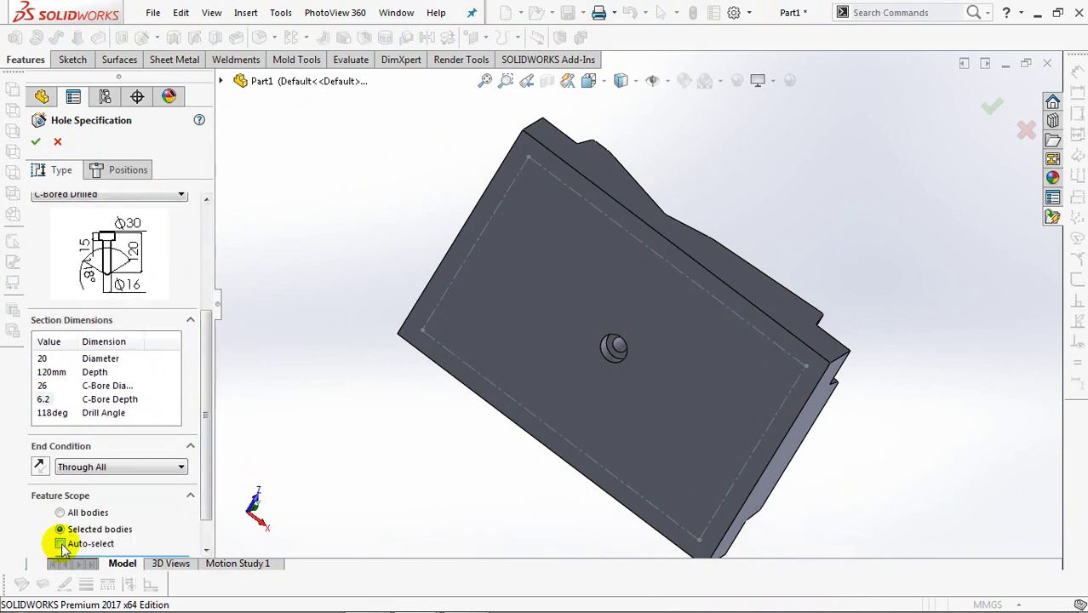
scroll(210, 513, down, 2)
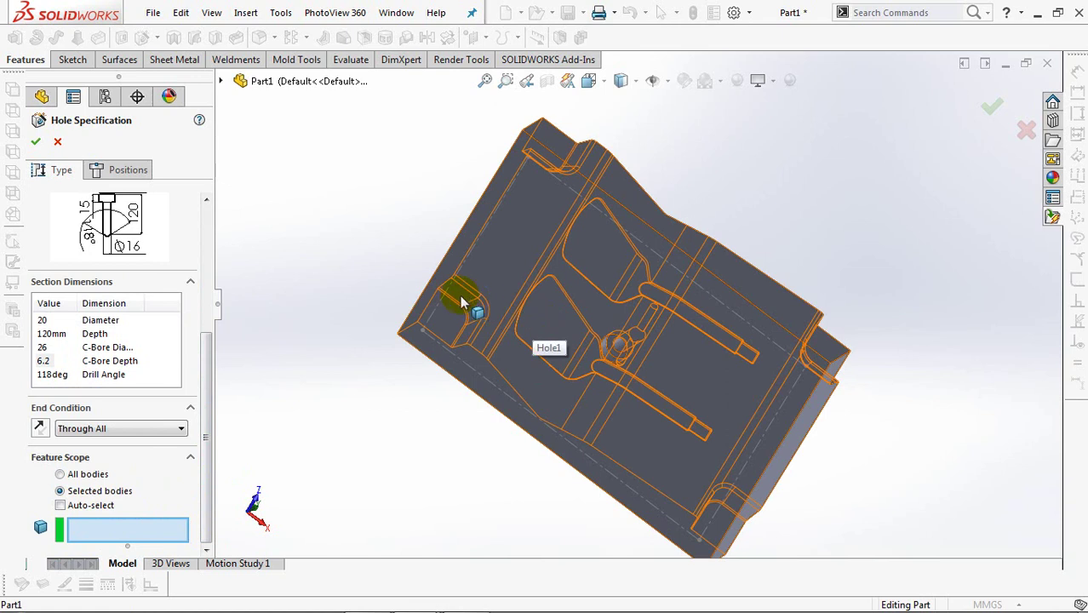
click(417, 373)
- Place hole points on the four corners of the offset outline and confirm the holes
click(127, 170)
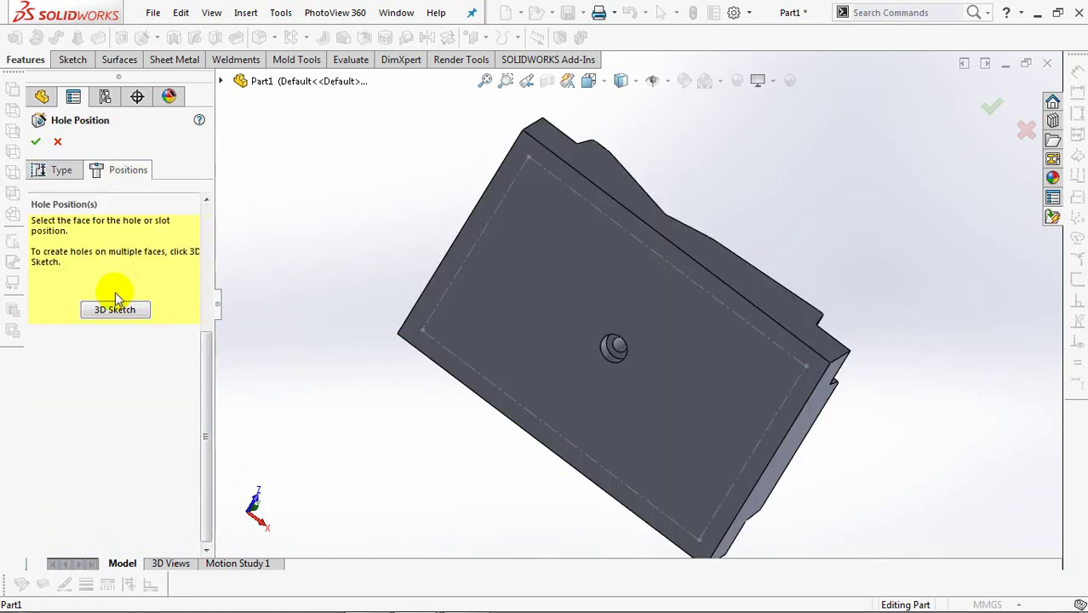
click(114, 303)
click(423, 330)
click(529, 155)
click(792, 359)
click(806, 366)
click(701, 537)
middle_drag(809, 454, 982, 162)
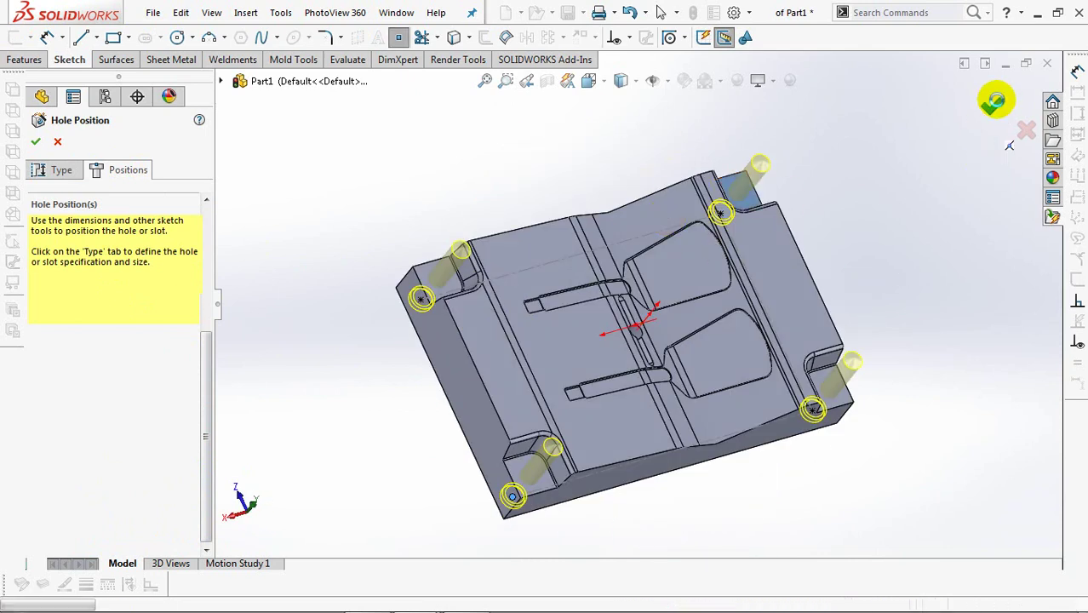
click(995, 105)
- Hide the hole positioning sketch
mouse_move(931, 353)
middle_down()
mouse_move(860, 214)
mouse_move(835, 339)
mouse_move(479, 418)
middle_up()
click(479, 418)
click(554, 364)
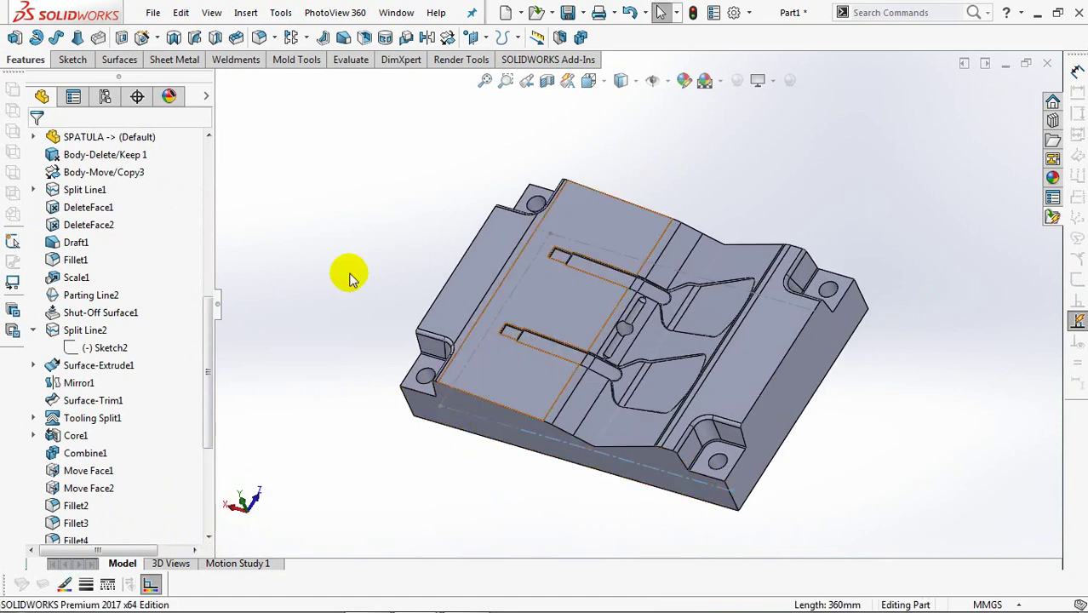
drag(206, 341, 218, 232)
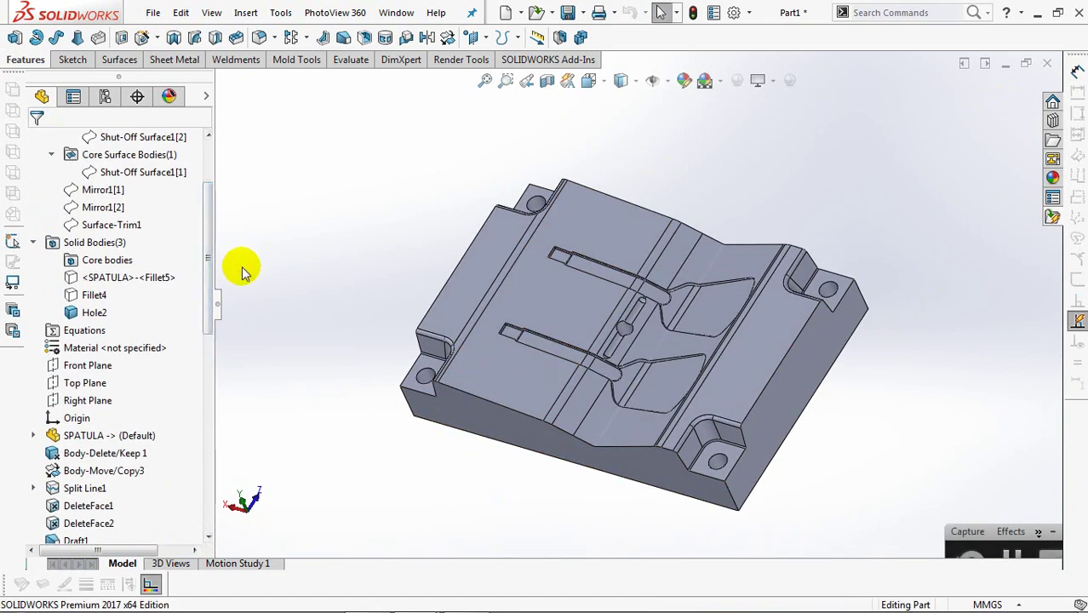
- Hide the current mold half and show the Fillet4 body instead
click(461, 416)
click(274, 328)
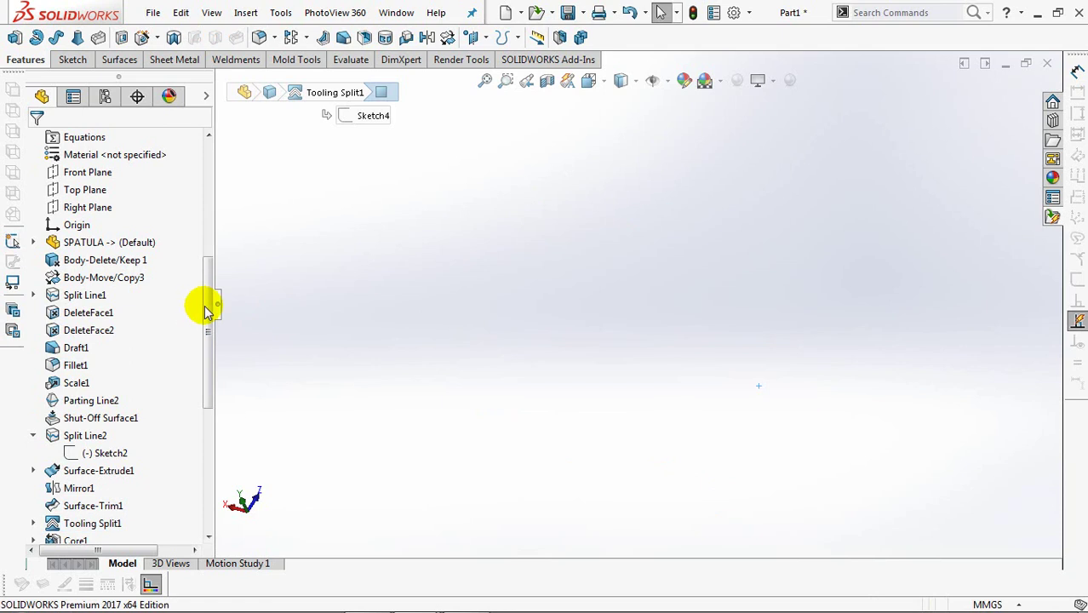
scroll(196, 255, up, 5)
click(34, 348)
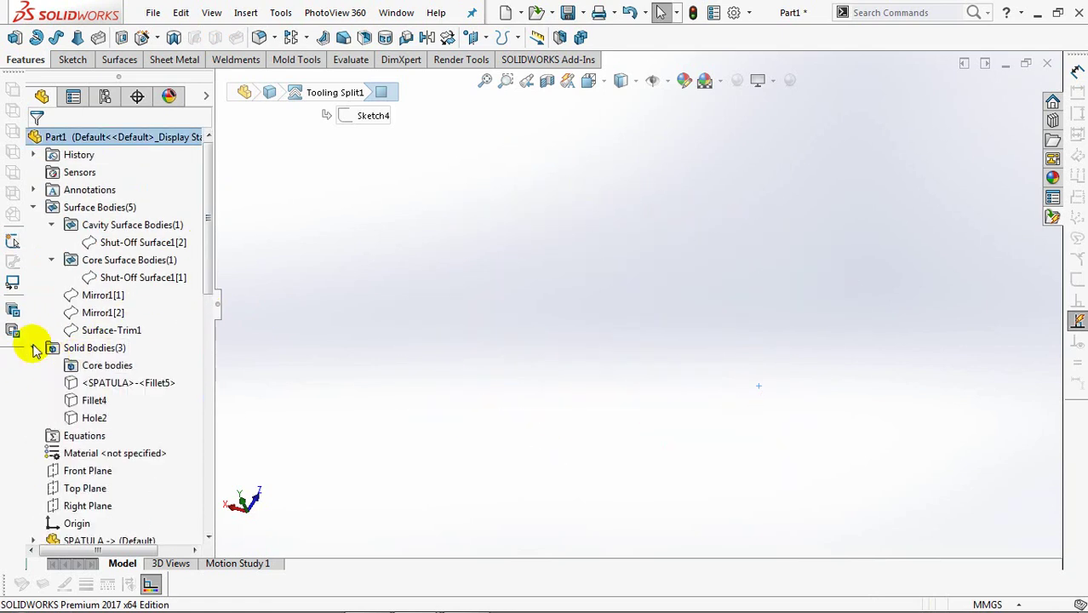
click(94, 400)
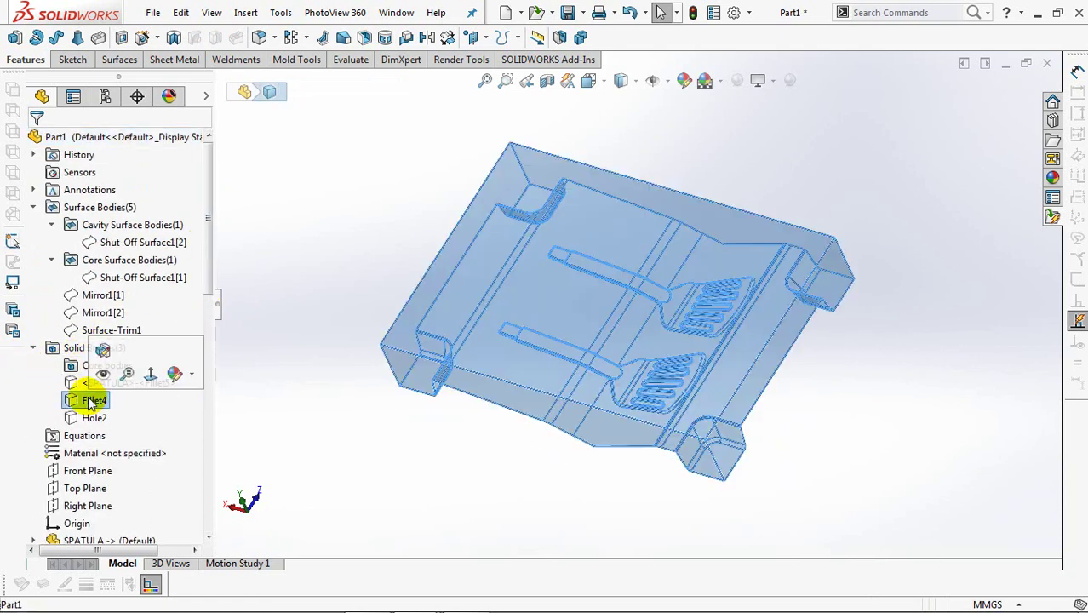
mouse_move(316, 274)
middle_down()
mouse_move(351, 208)
mouse_move(321, 230)
middle_up()
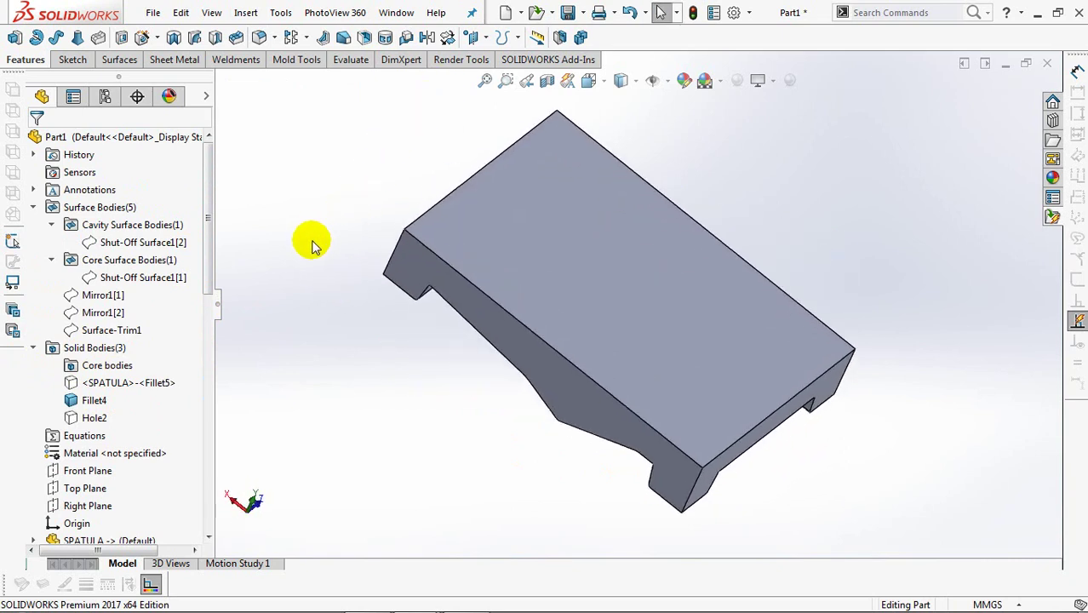
- Sketch a 20 mm inward offset of the top face's edges as construction lines
click(518, 217)
click(470, 139)
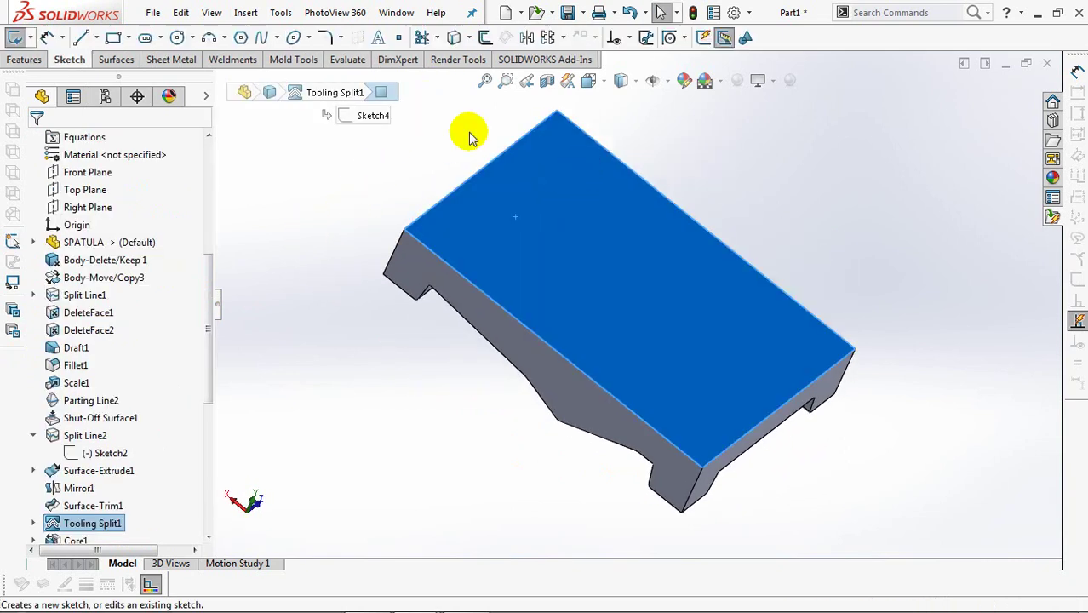
click(482, 38)
click(62, 223)
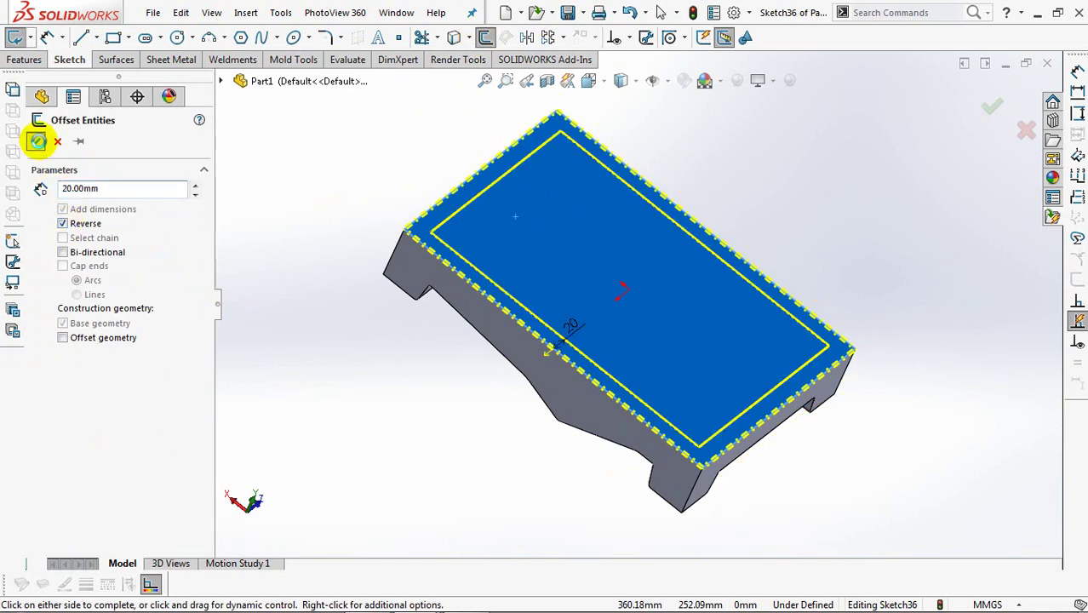
click(36, 142)
drag(353, 97, 900, 508)
click(36, 141)
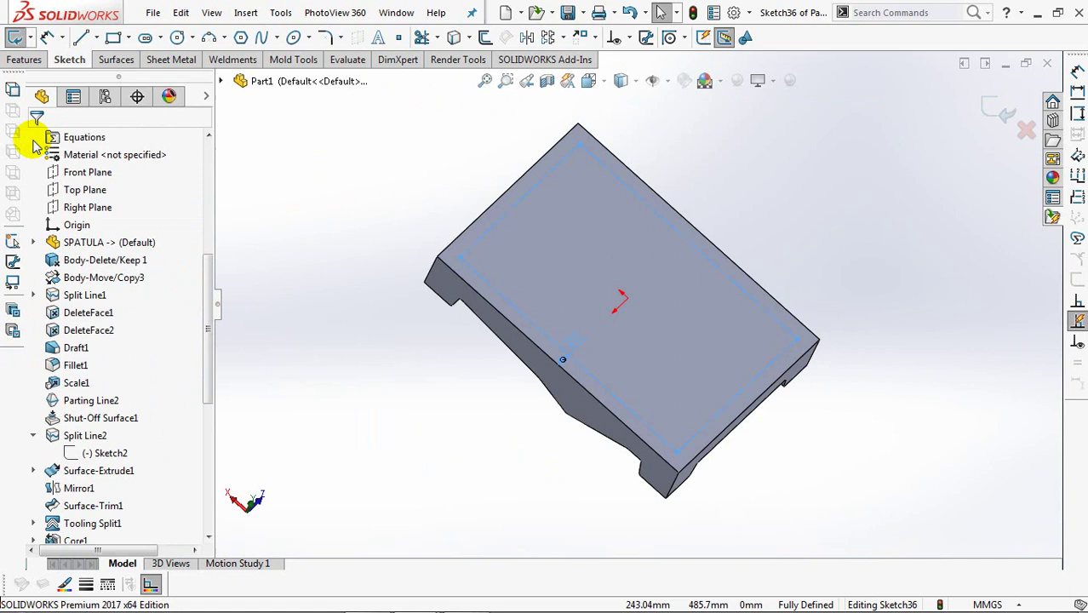
click(984, 113)
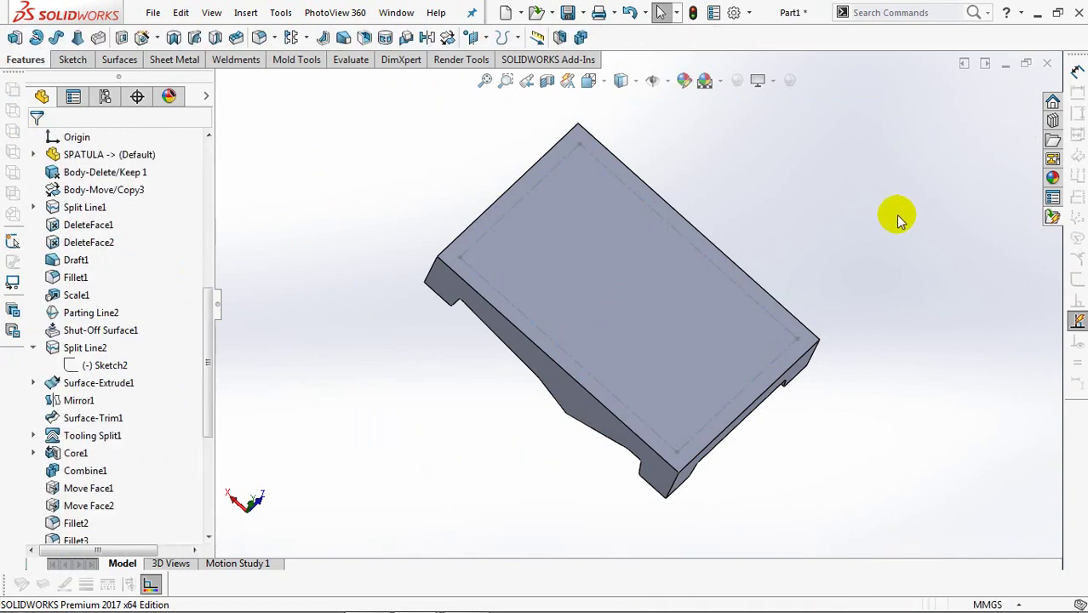
- Configure a counterbored drilled hole: 30 mm, 36 mm counterbore 10 mm deep, Through All, on Fillet4
click(144, 37)
click(109, 372)
click(100, 381)
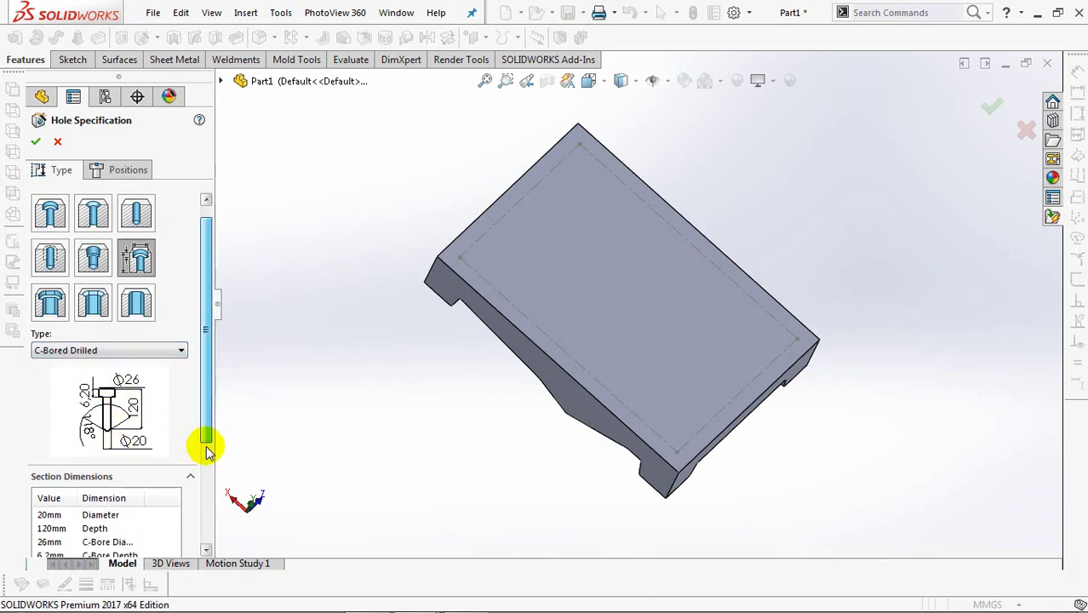
drag(205, 431, 206, 518)
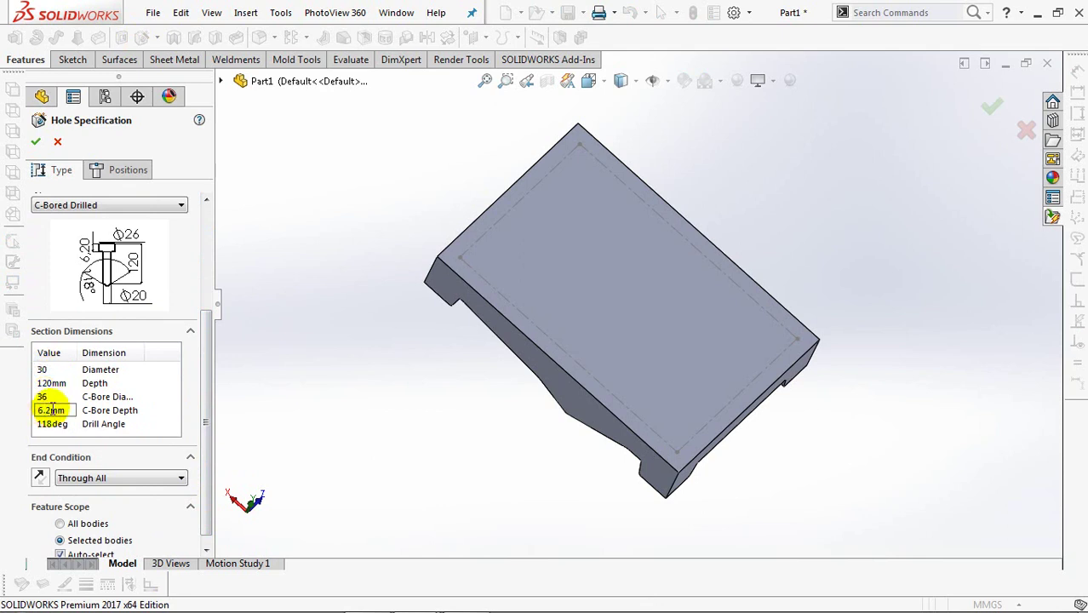
double_click(52, 410)
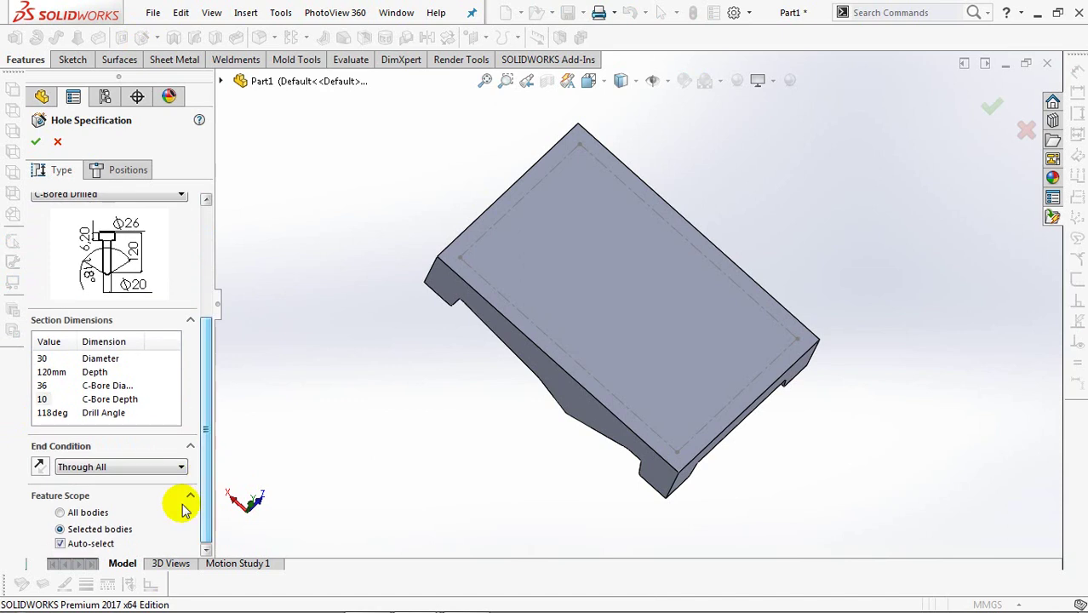
click(60, 541)
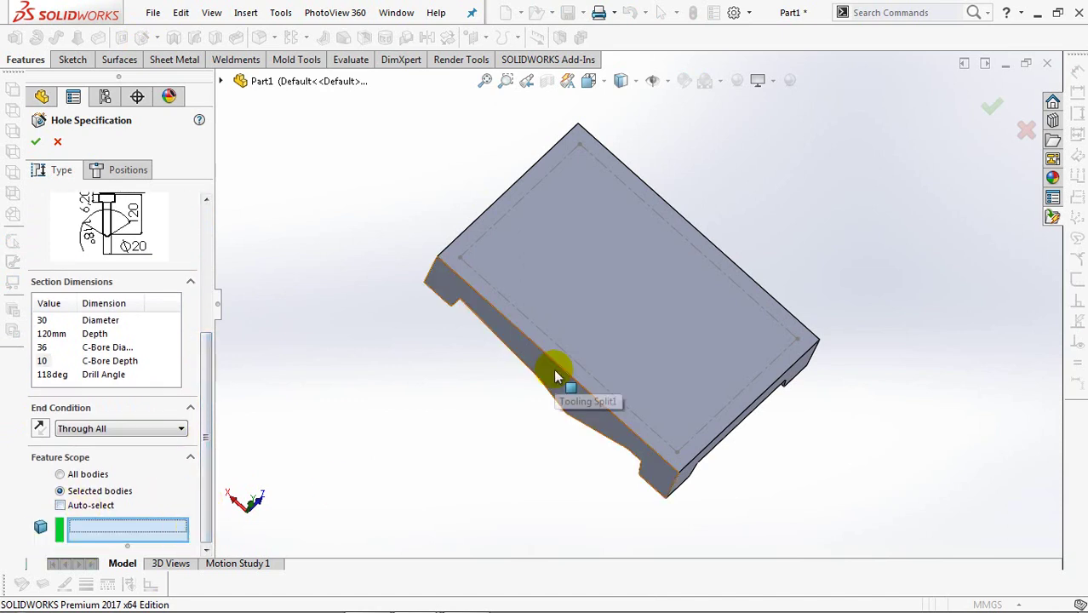
click(555, 378)
- Place the holes at the four offset corners of the top face and confirm
click(102, 172)
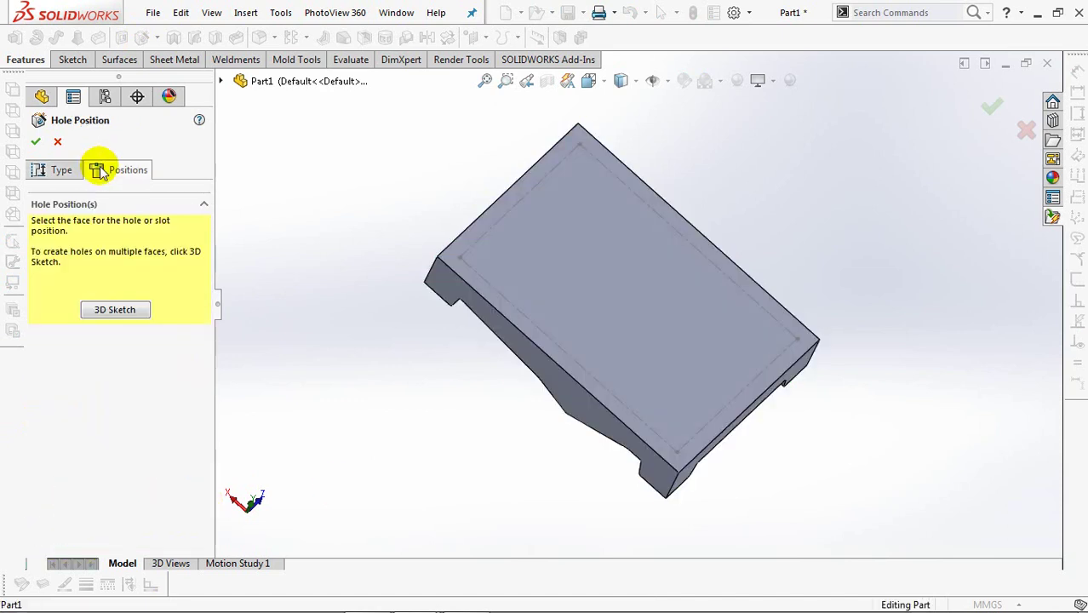
click(103, 316)
click(460, 260)
click(579, 145)
click(797, 340)
click(678, 452)
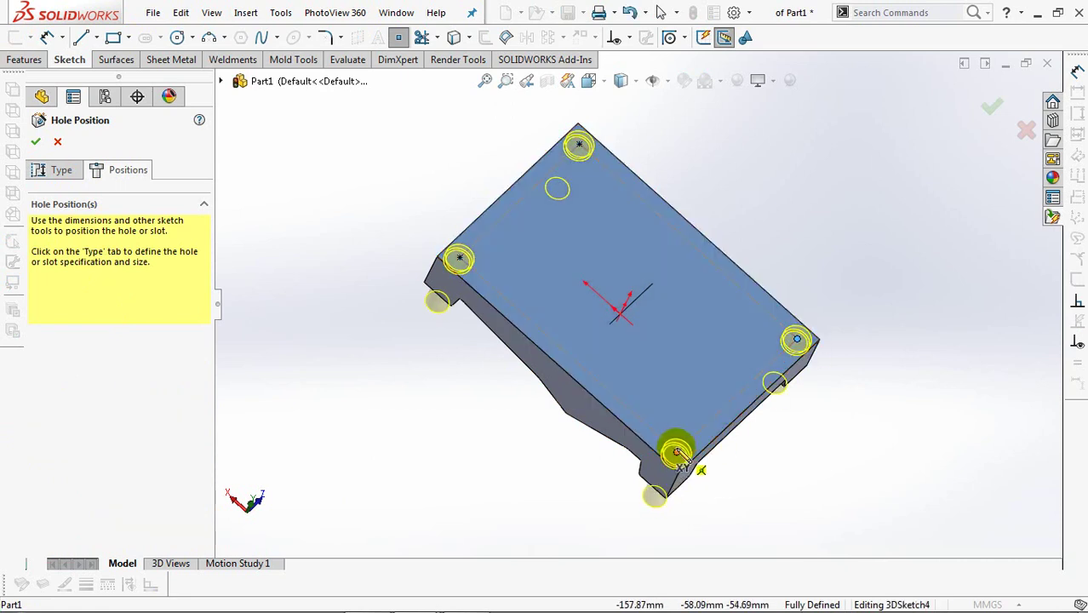
click(991, 104)
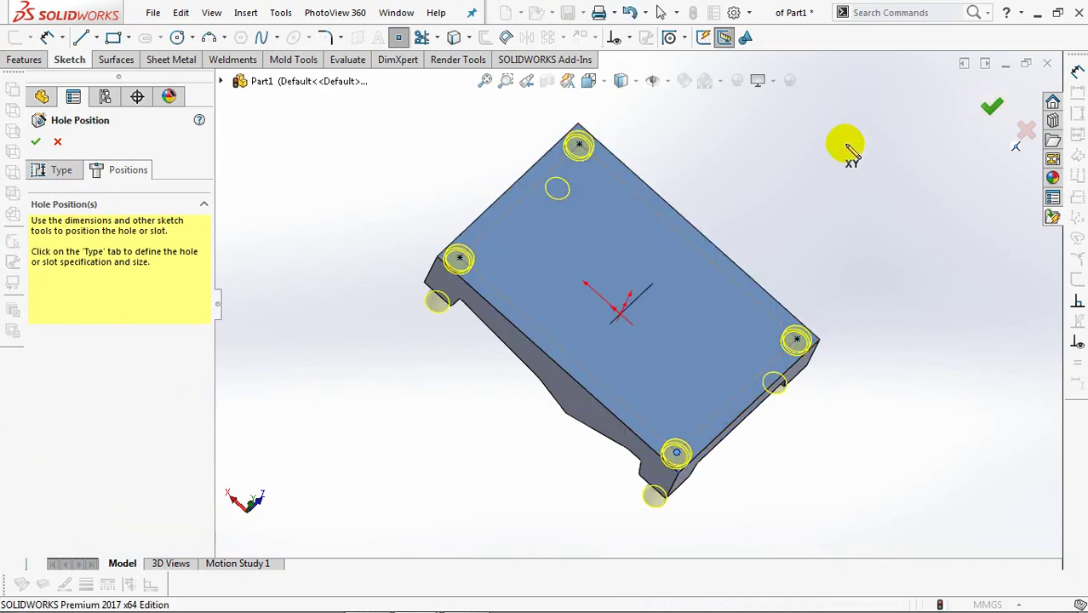
click(742, 216)
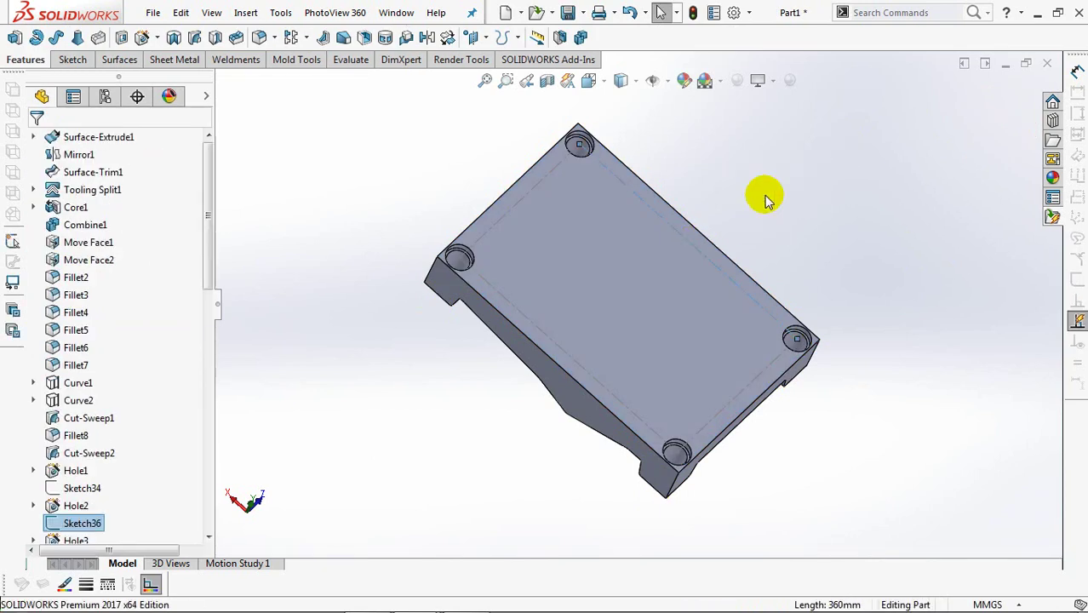
mouse_move(711, 343)
middle_down()
mouse_move(855, 160)
mouse_move(839, 109)
mouse_move(836, 185)
mouse_move(879, 141)
middle_up()
- Show the Hole2 body again and view both halves in isometric
drag(211, 384, 231, 189)
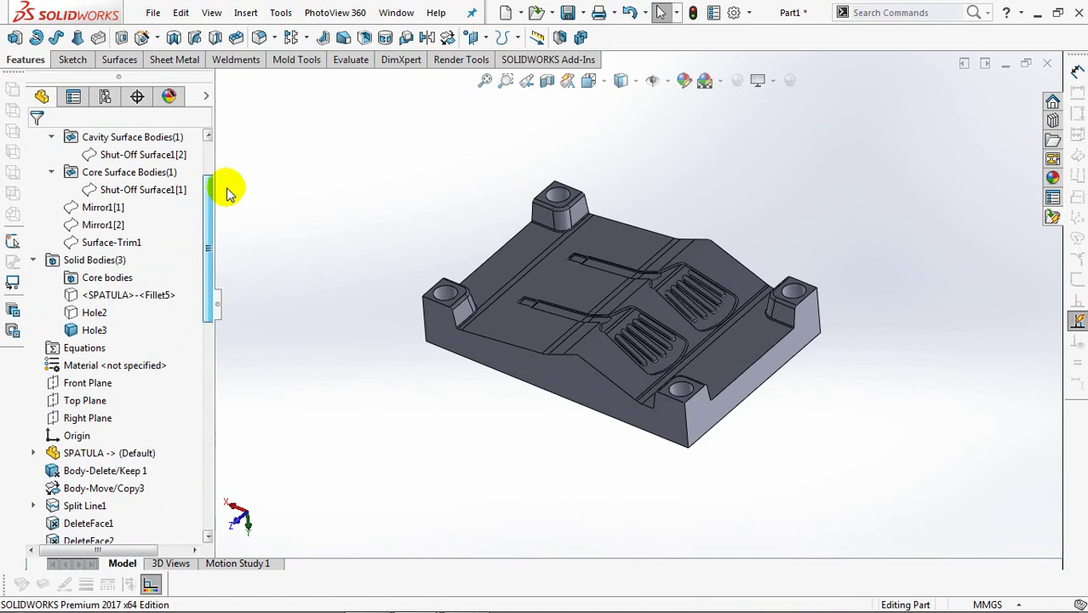
click(77, 311)
click(92, 293)
click(343, 394)
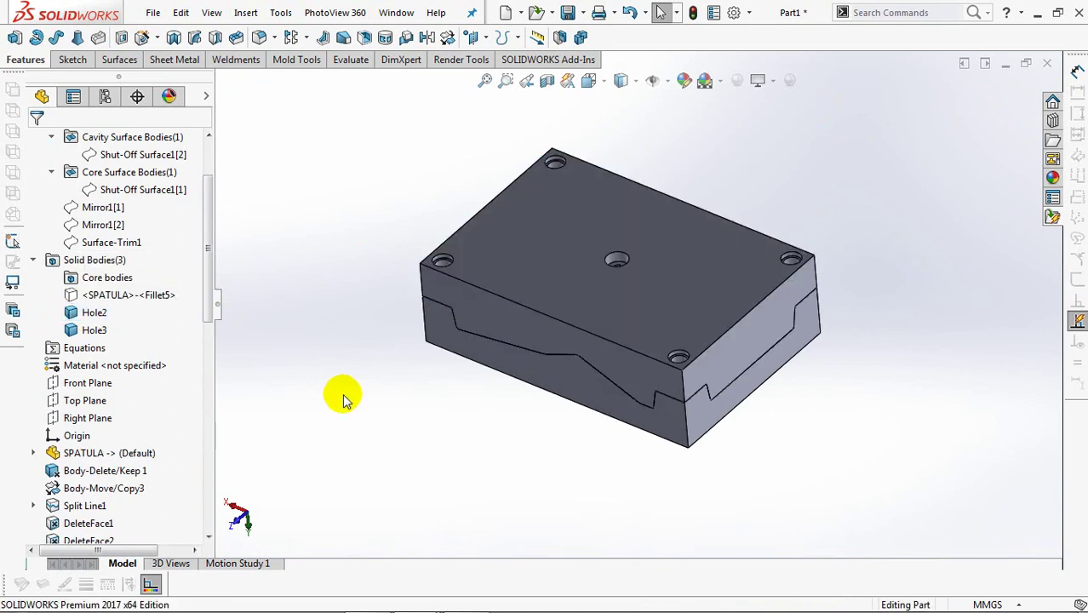
key(ctrl+7)
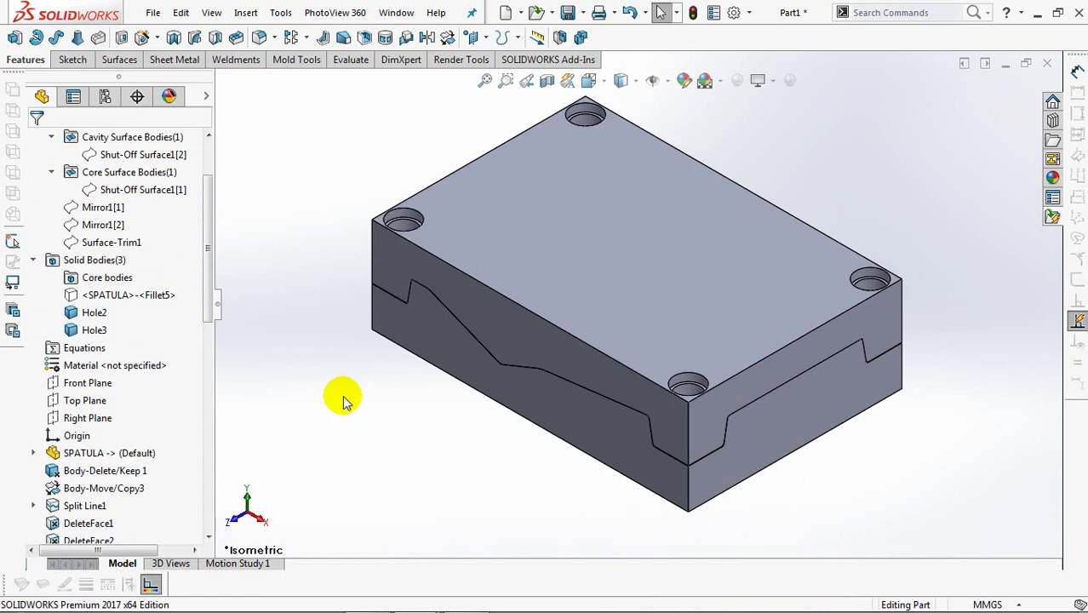
- Switch the display to wireframe, then back to Shaded With Edges
click(621, 81)
click(623, 176)
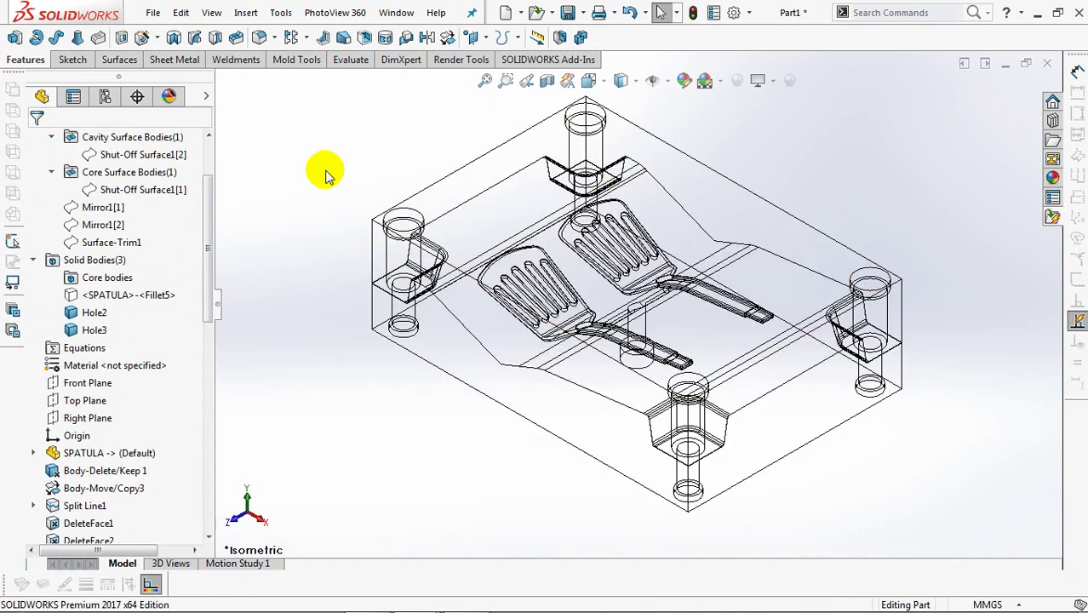
click(622, 80)
click(623, 101)
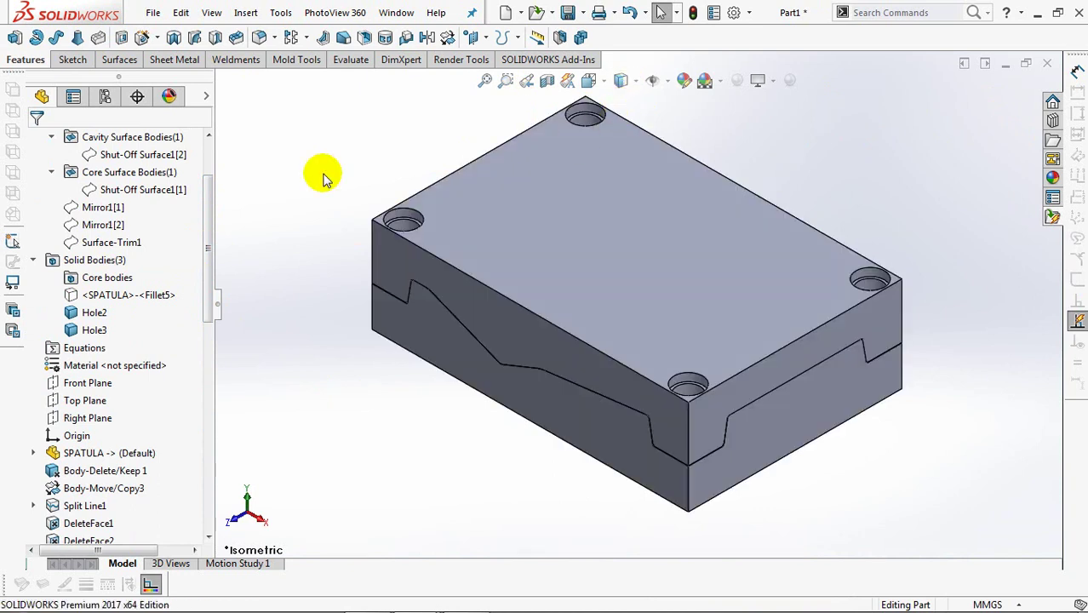